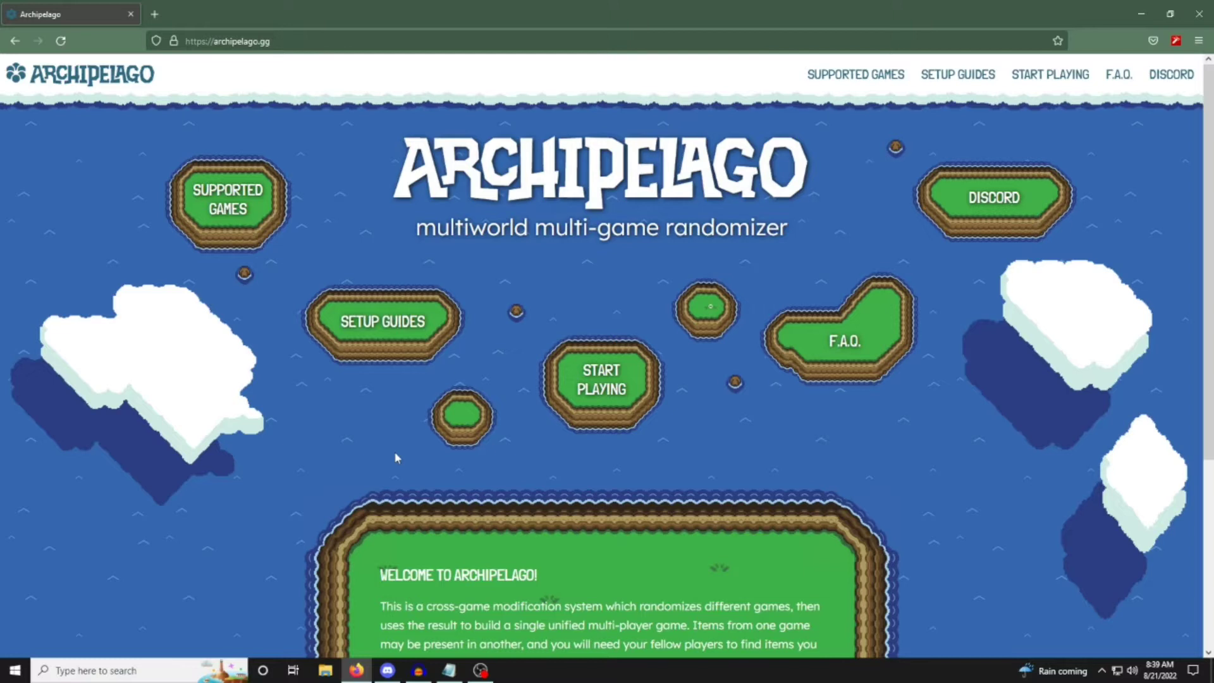
Read the "Welcome to Archipelago!" introduction on the home page, highlighting its text.
scroll(396, 456, down, 1)
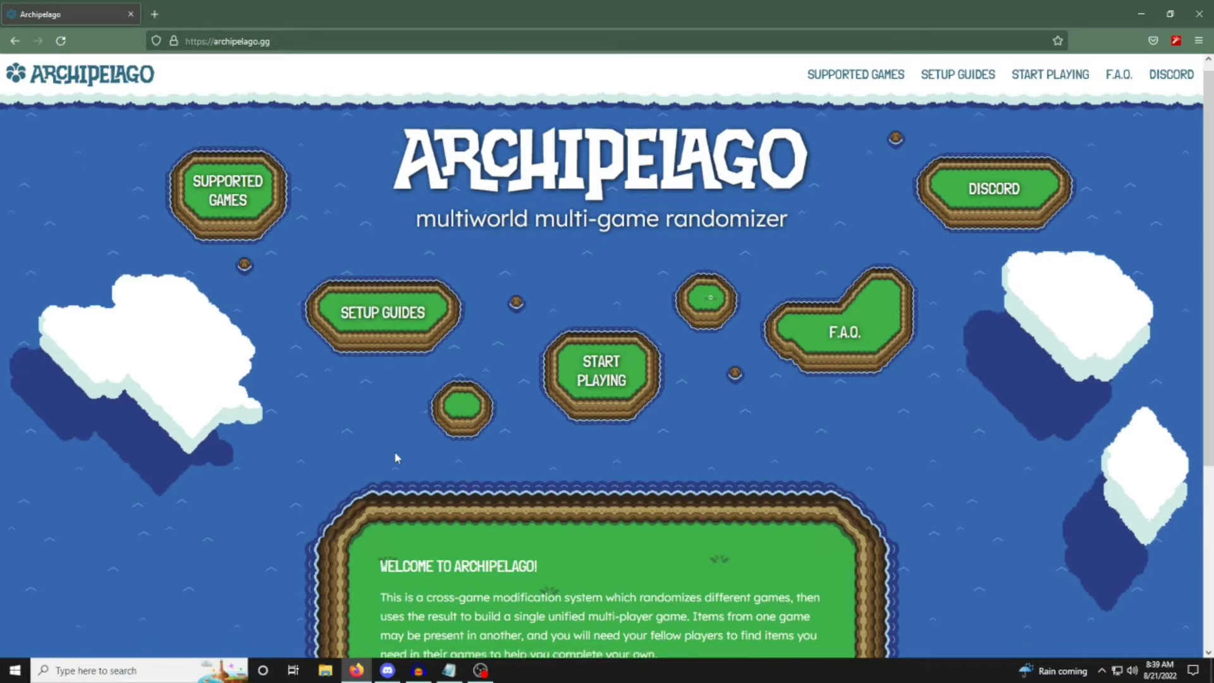
scroll(395, 456, down, 4)
scroll(396, 452, down, 1)
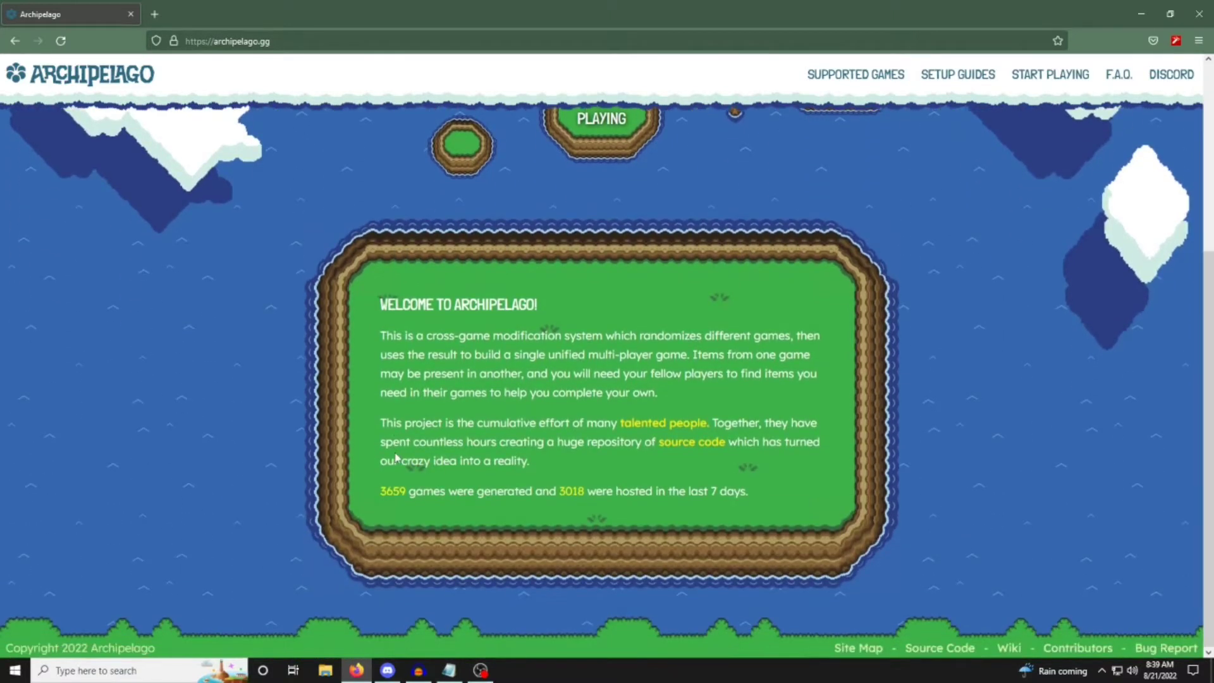
drag(378, 302, 816, 506)
click(958, 466)
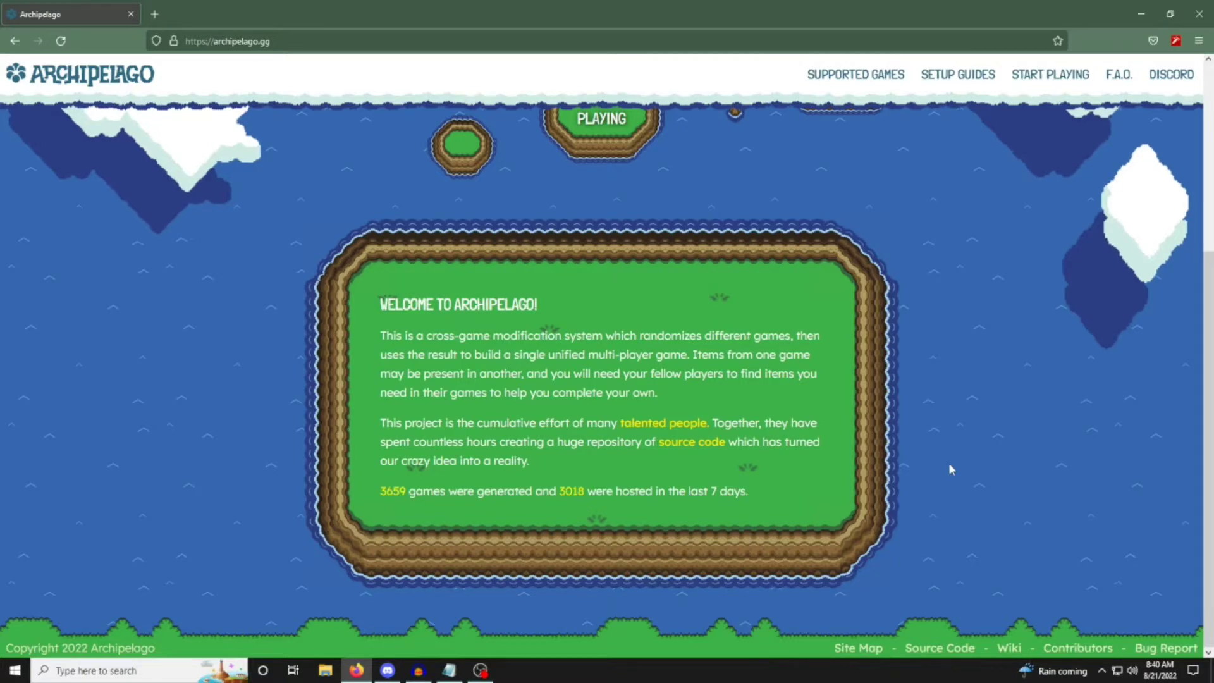
Open the list of currently supported games and review it from A Link to the Past through VVVVVV.
scroll(949, 468, up, 4)
click(837, 76)
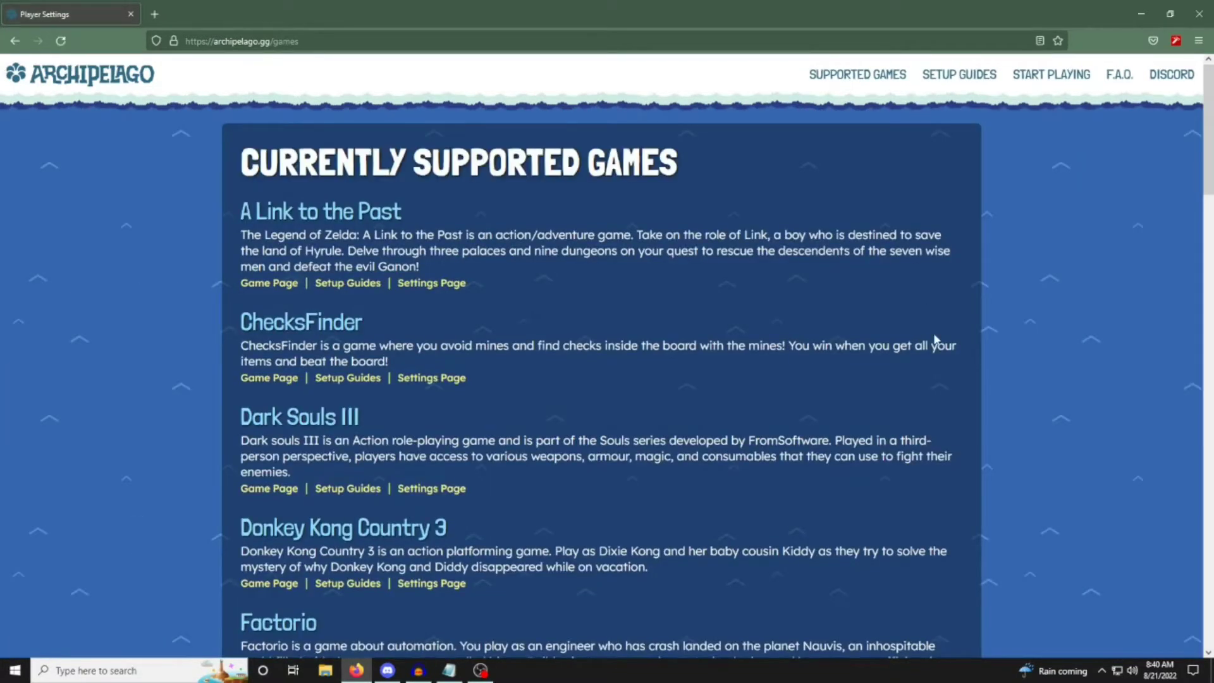
scroll(936, 339, down, 2)
scroll(935, 336, down, 3)
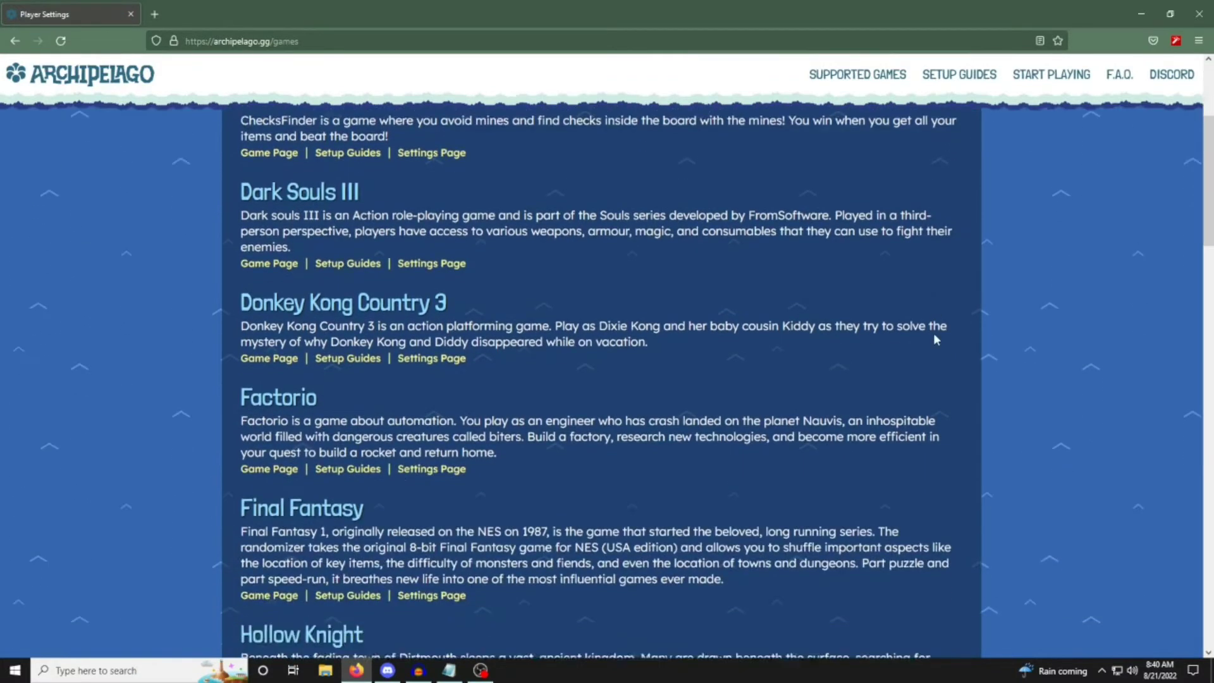
scroll(936, 339, down, 3)
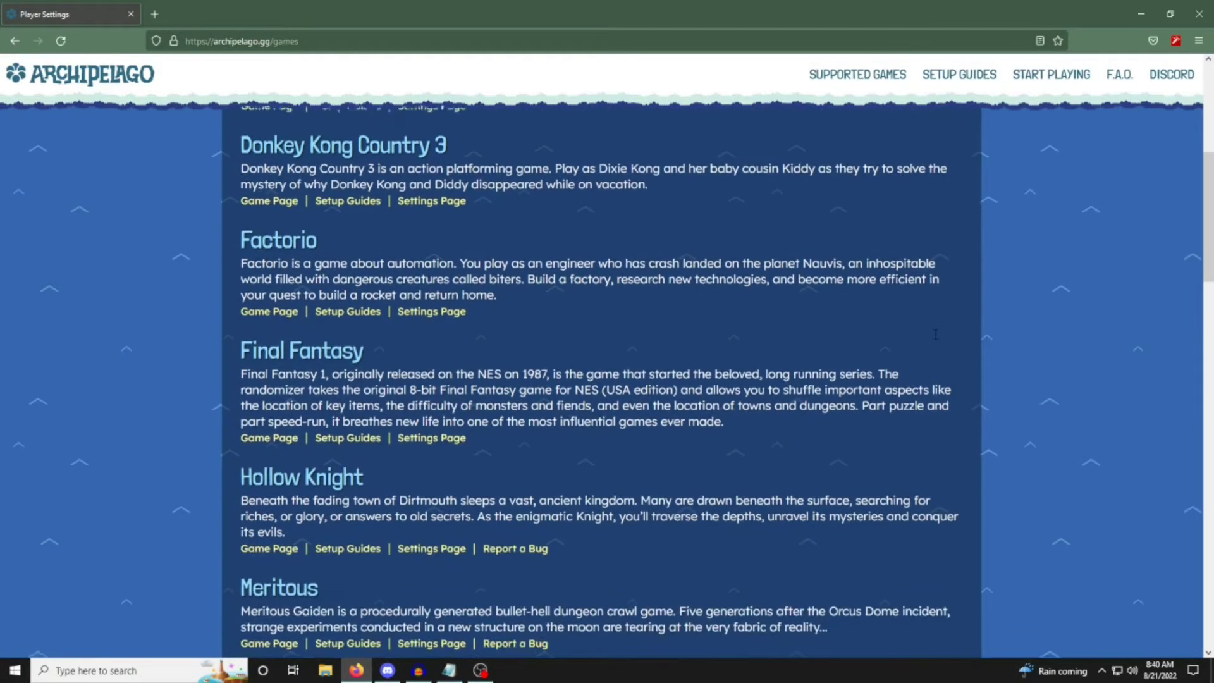
scroll(936, 339, down, 1)
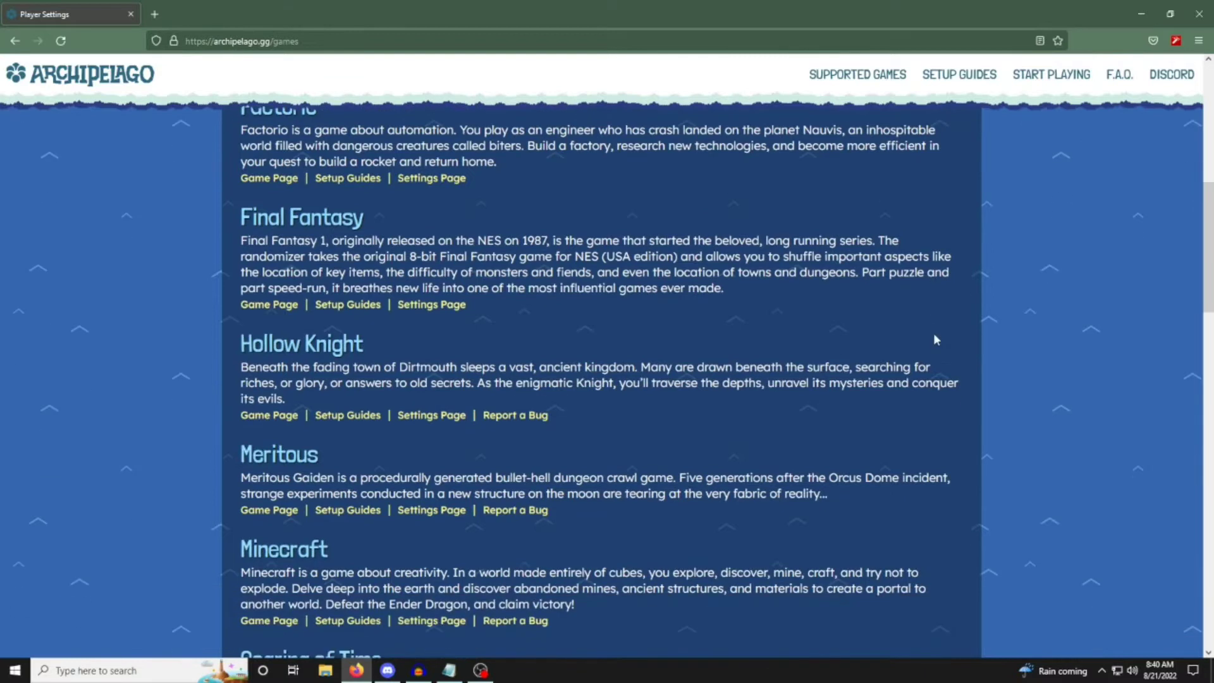
scroll(935, 339, down, 1)
scroll(936, 339, down, 1)
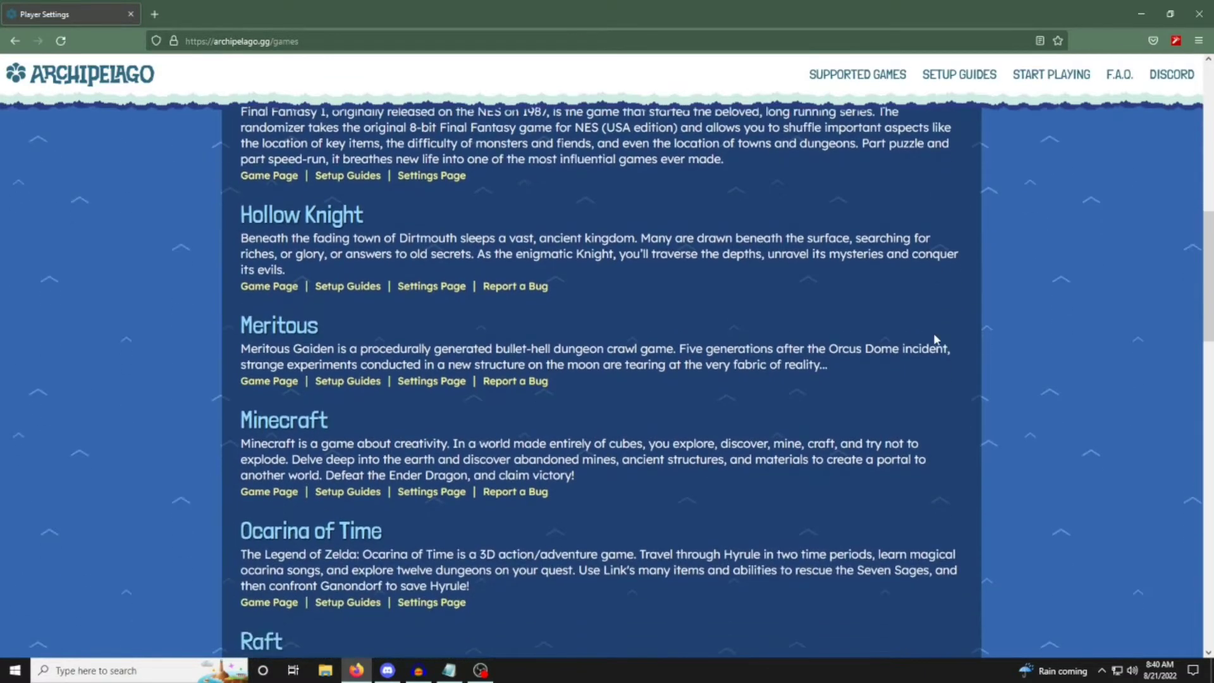
scroll(935, 339, down, 1)
scroll(935, 340, down, 1)
scroll(936, 339, down, 1)
scroll(935, 340, down, 2)
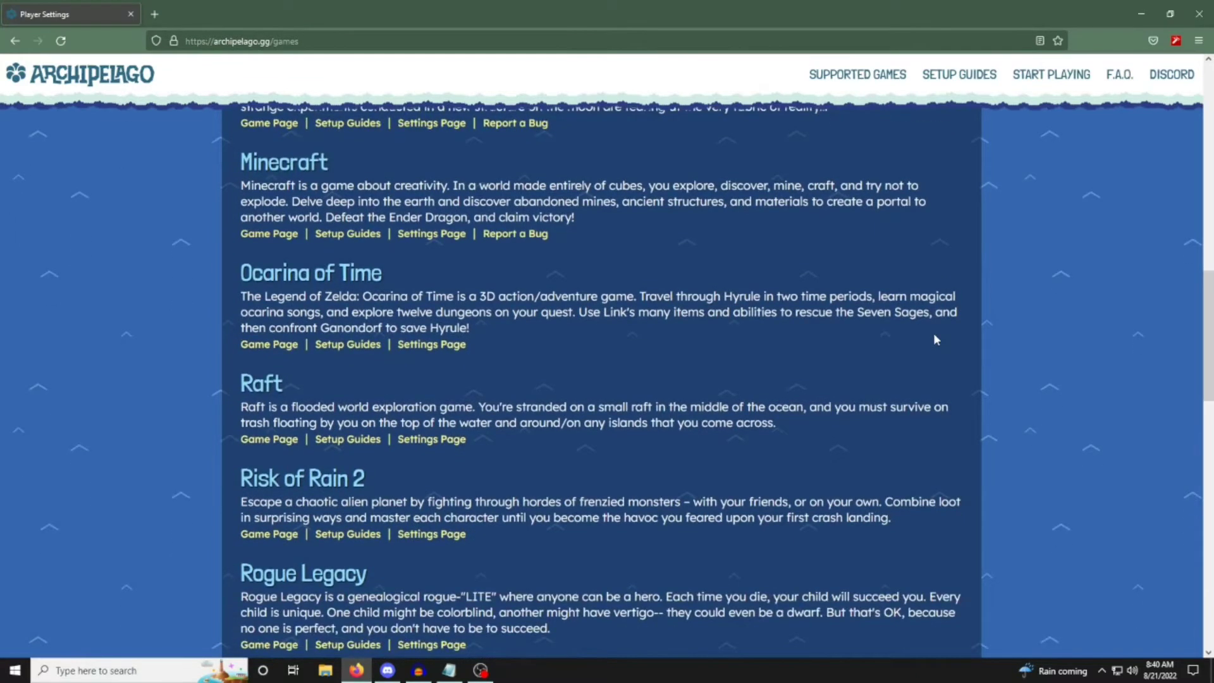
scroll(936, 340, down, 1)
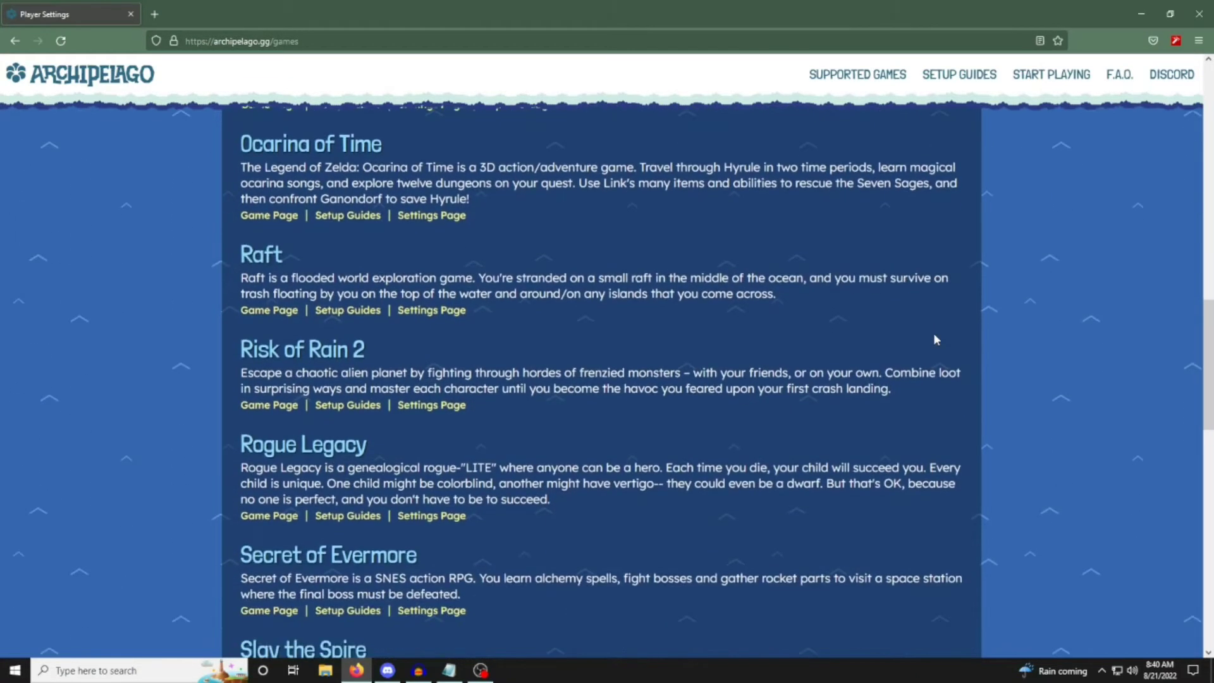
scroll(936, 340, down, 1)
scroll(936, 340, down, 1)
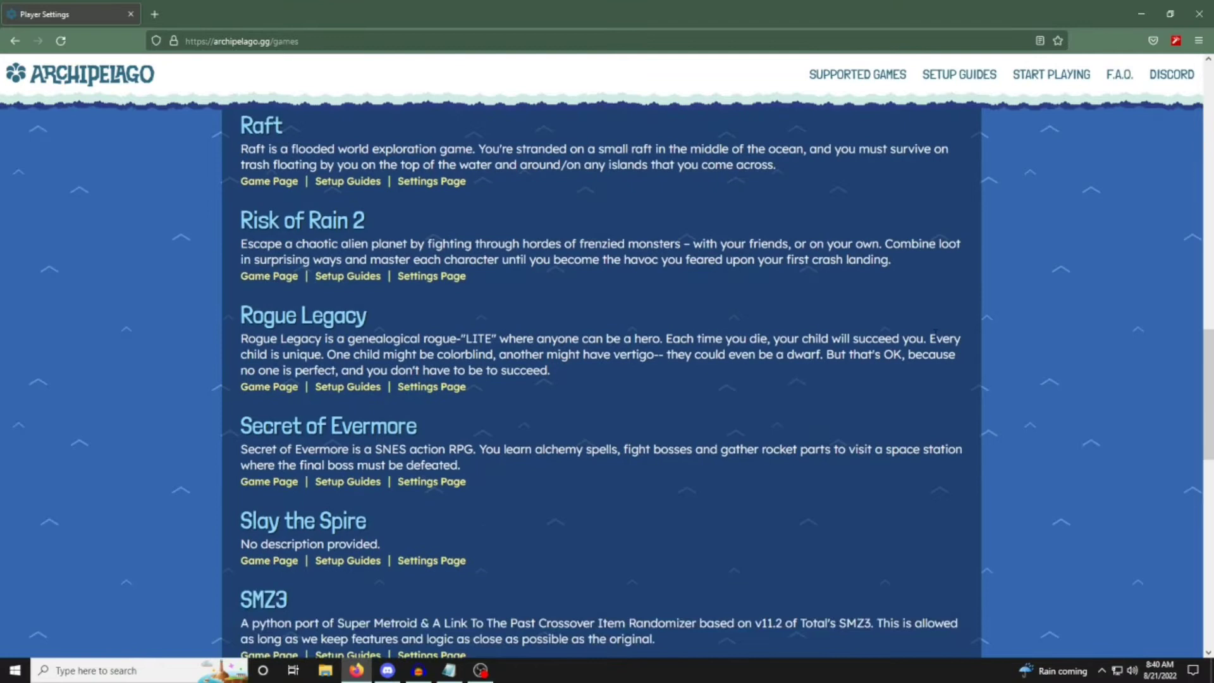
scroll(936, 340, down, 1)
scroll(936, 339, down, 1)
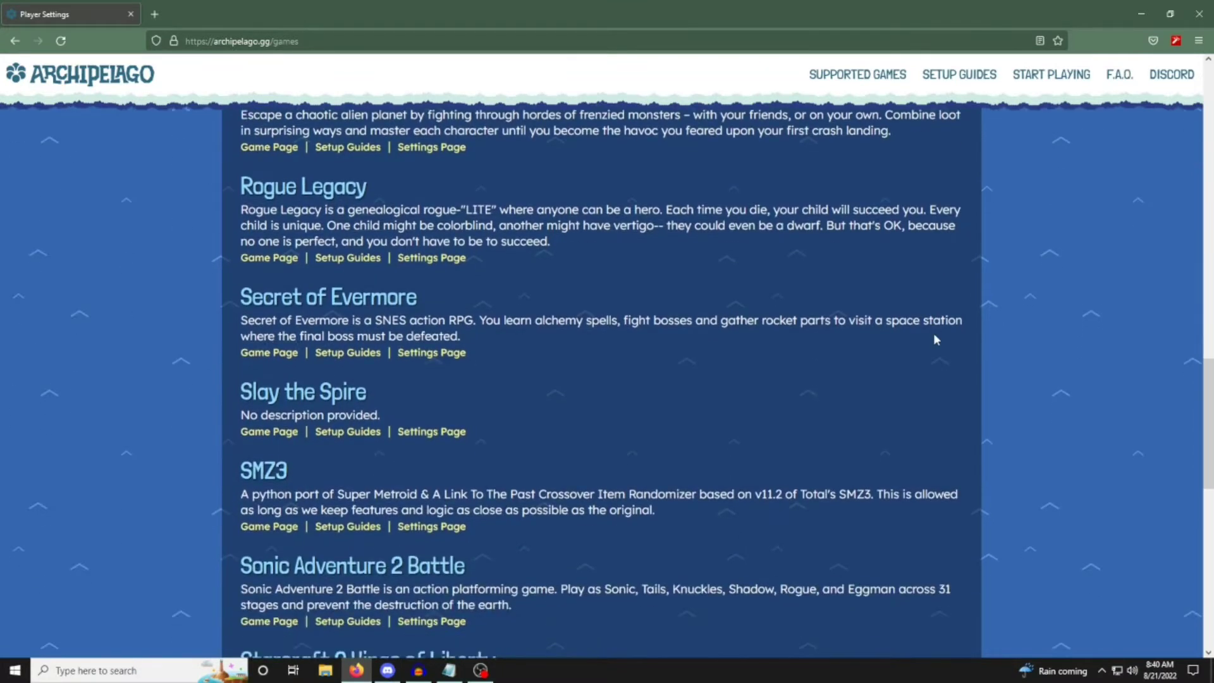
scroll(936, 339, down, 1)
scroll(934, 337, down, 3)
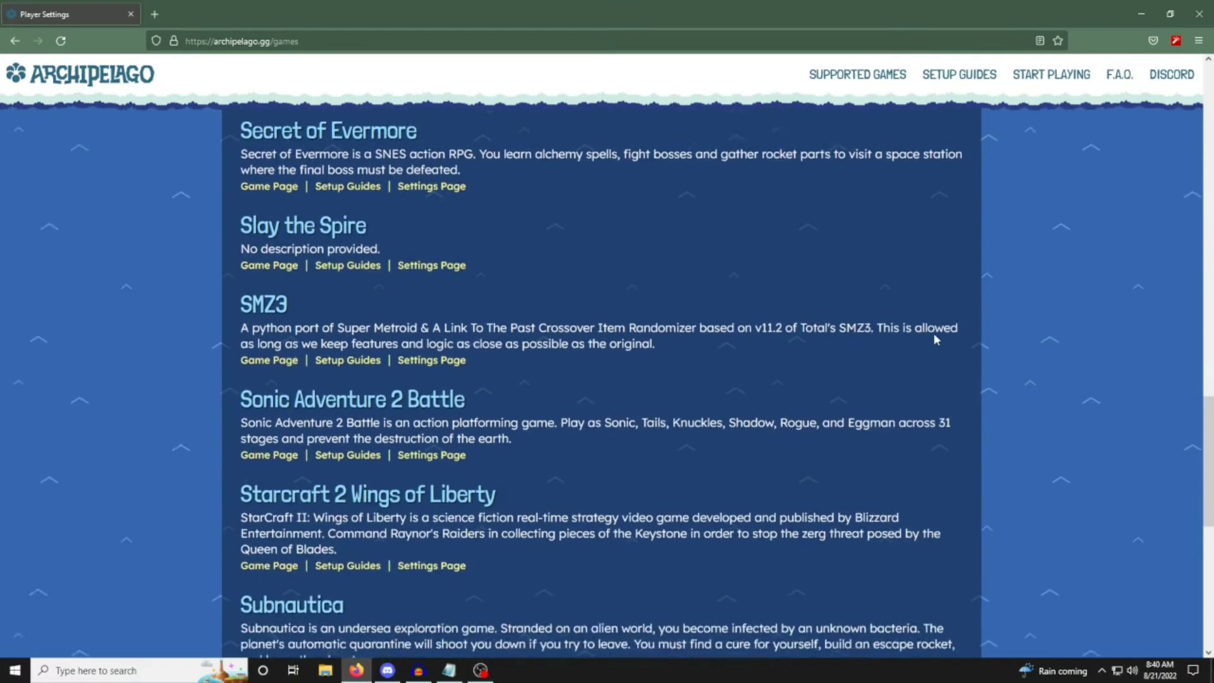
scroll(936, 339, down, 3)
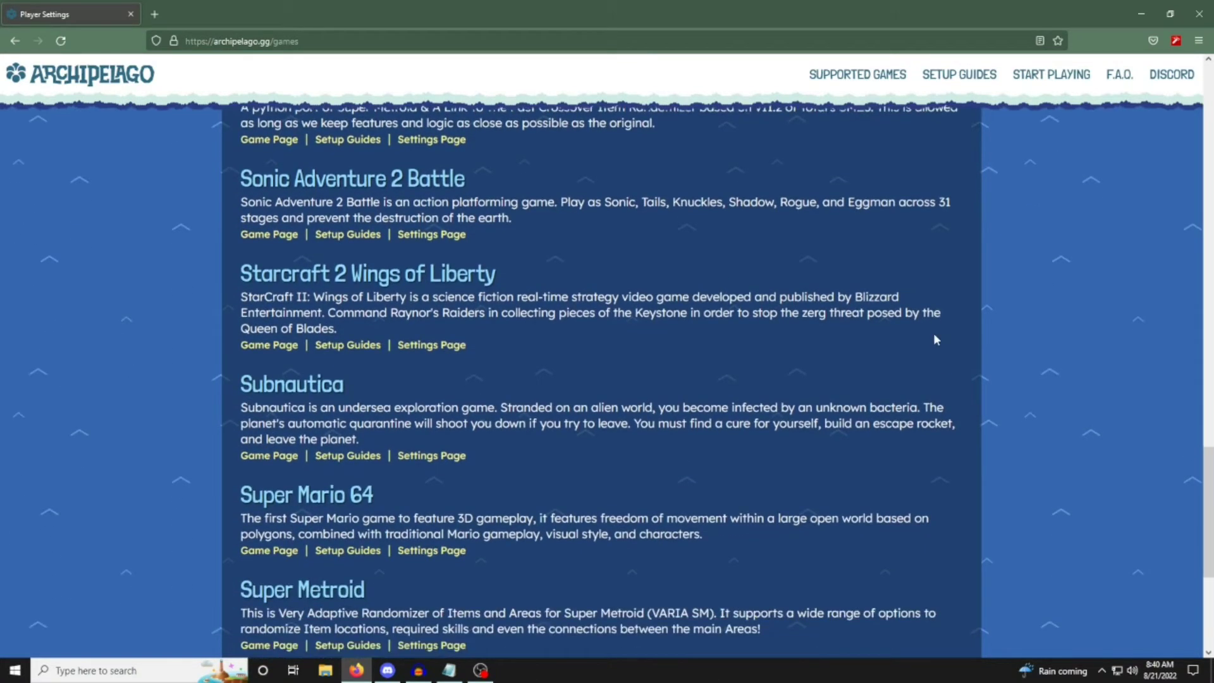
scroll(936, 340, down, 3)
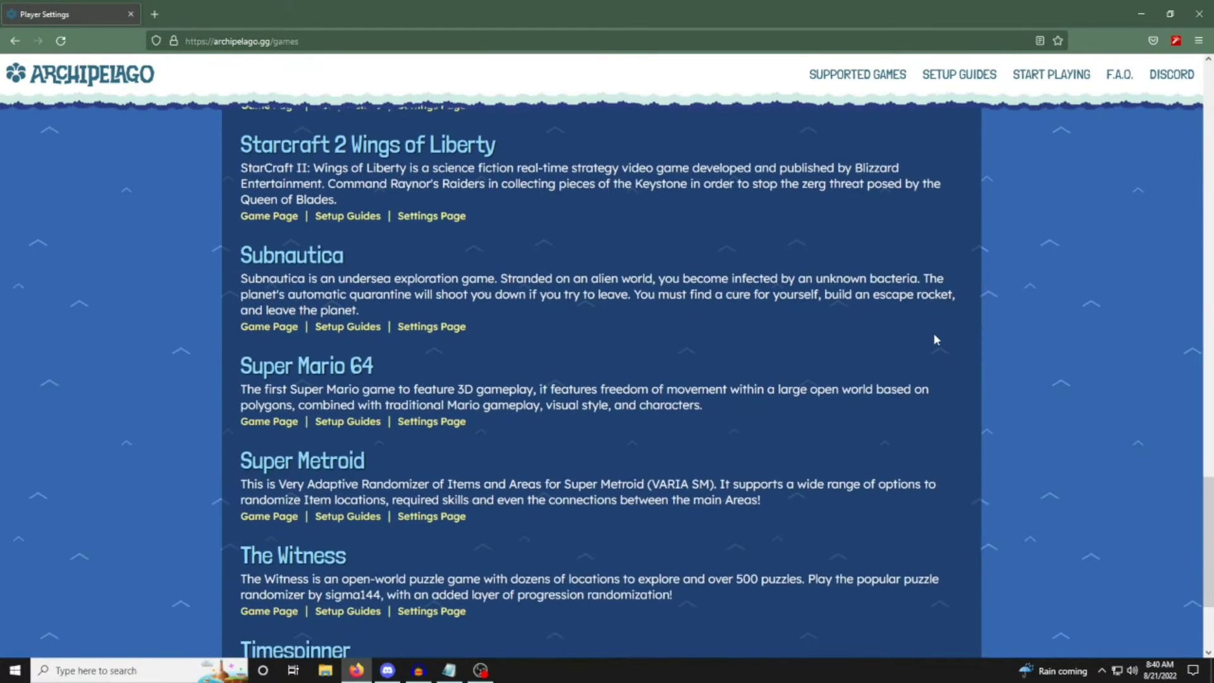
scroll(934, 336, down, 2)
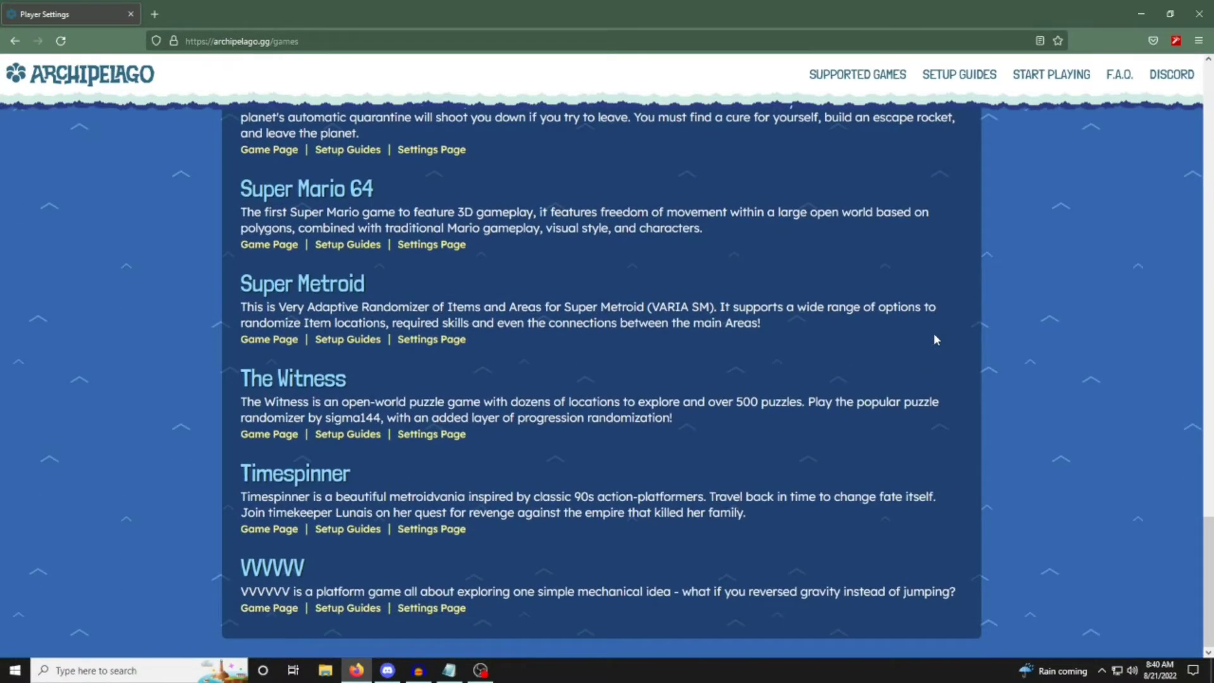
drag(1208, 569, 1201, 114)
click(109, 74)
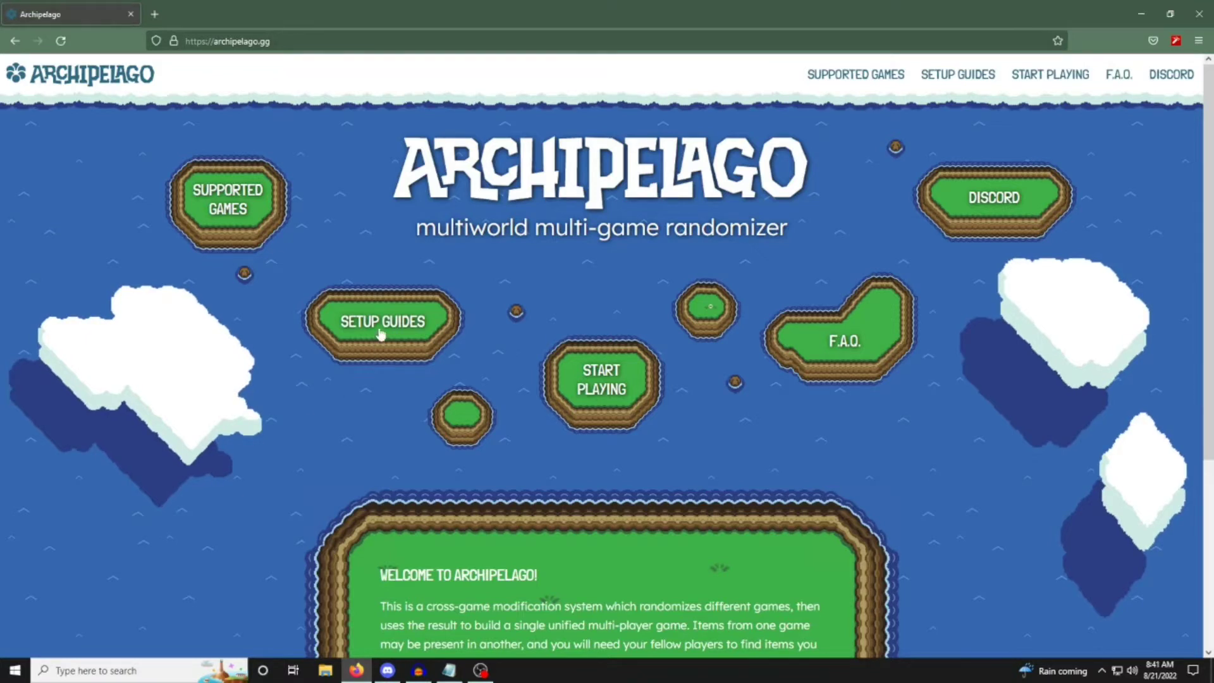
scroll(318, 380, down, 5)
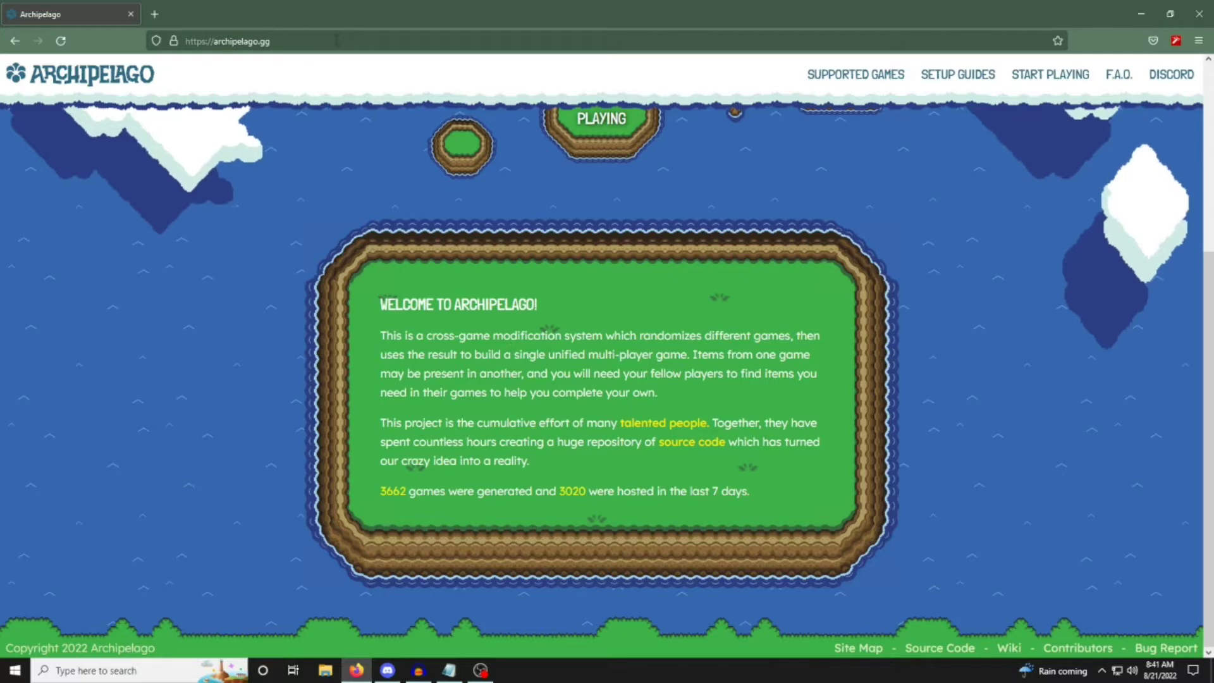
drag(344, 42, 140, 53)
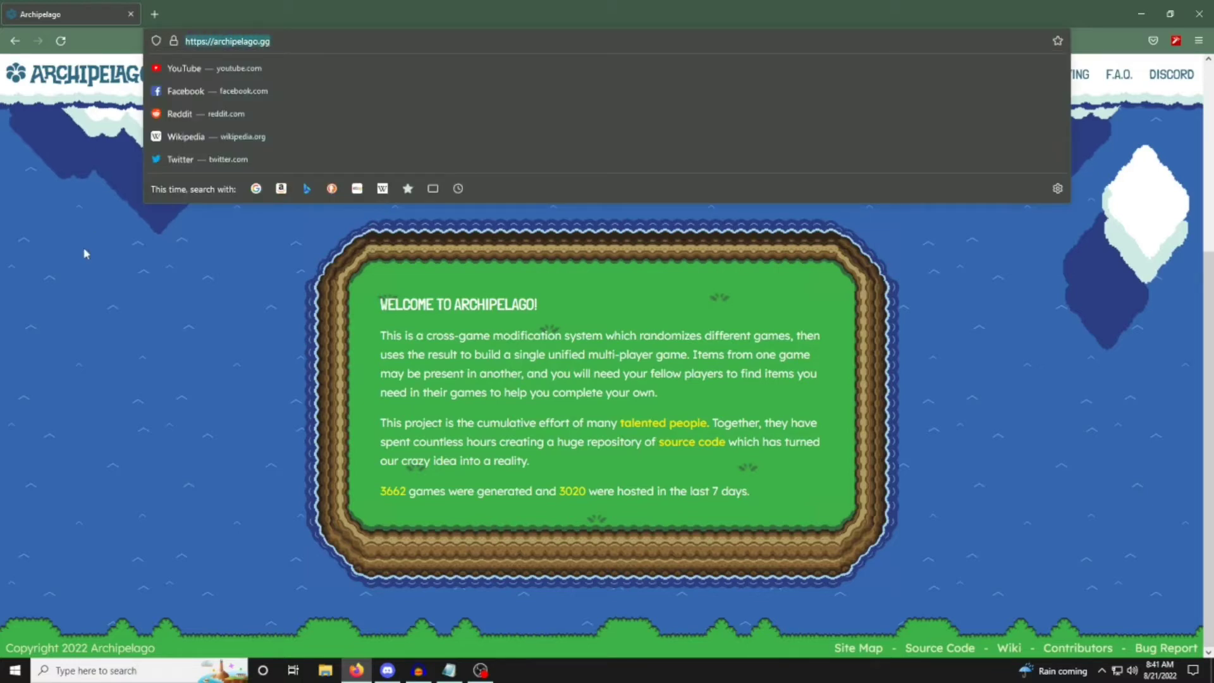
key(Return)
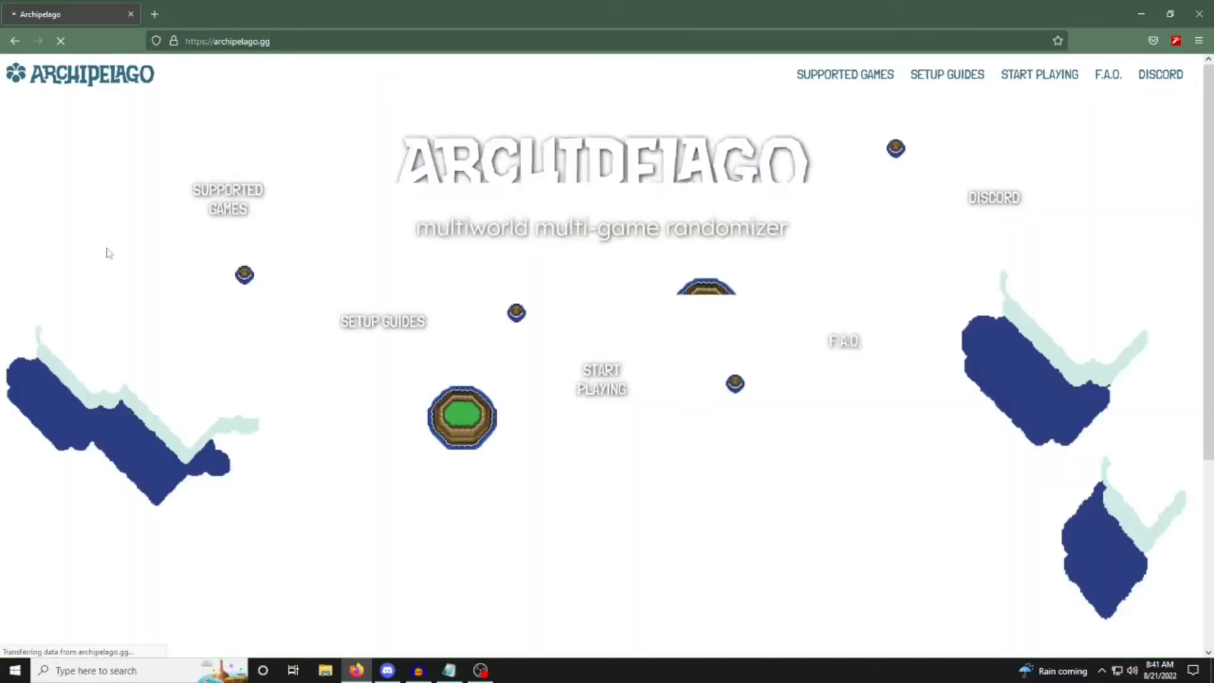
Open the project's source code repository from the welcome text and look through its README.
scroll(126, 313, down, 5)
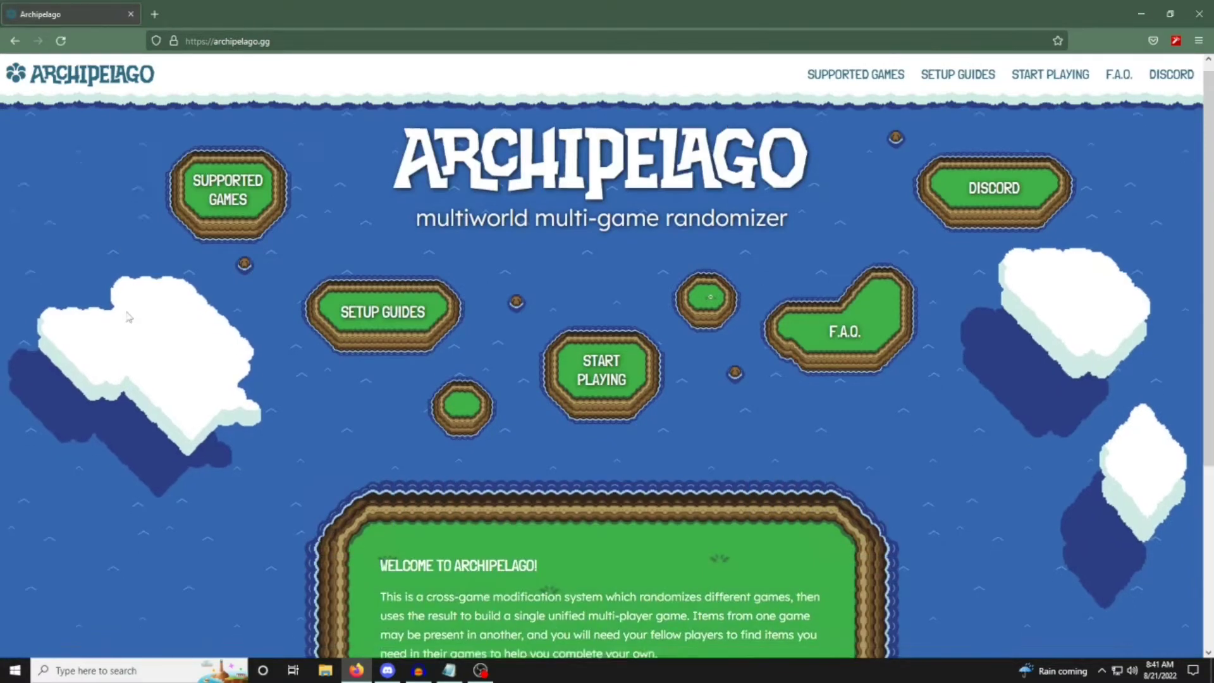
drag(641, 445, 744, 444)
click(732, 443)
click(695, 446)
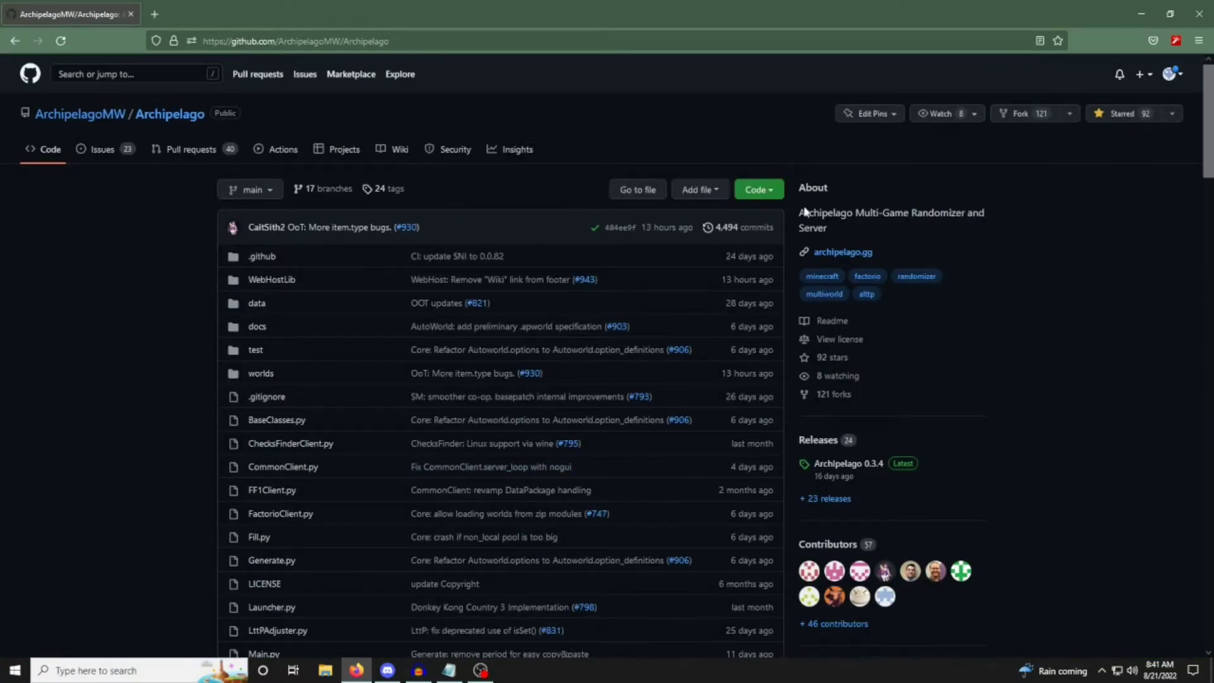
scroll(631, 480, down, 15)
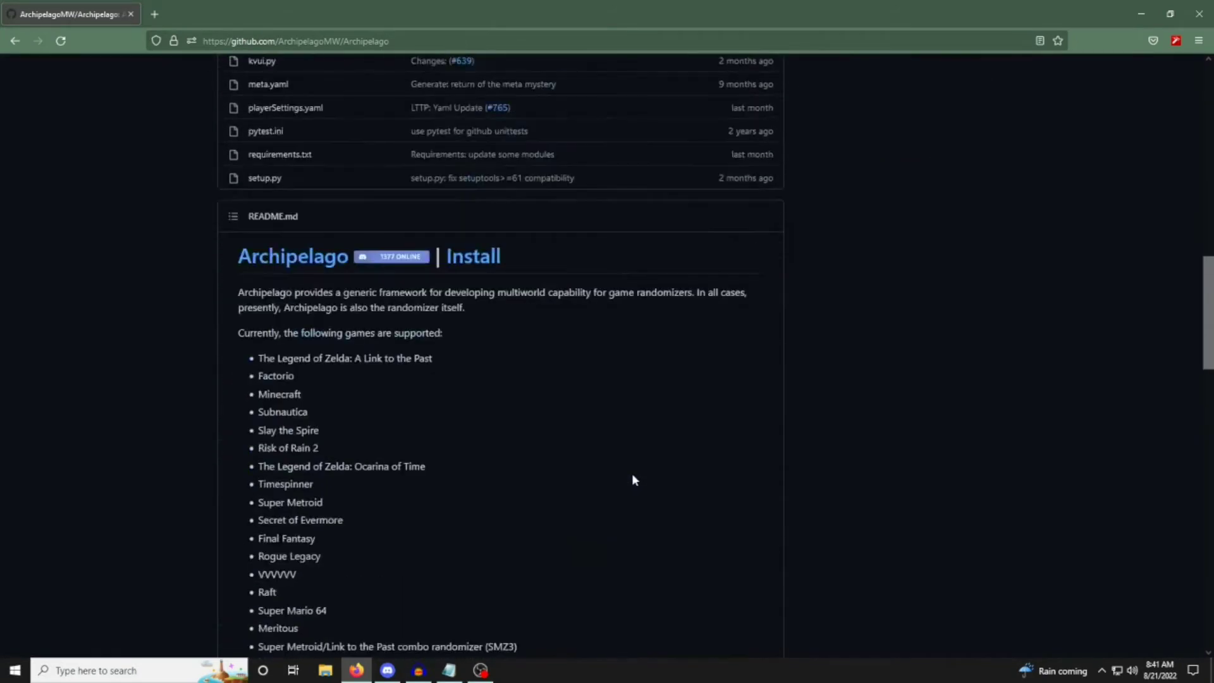
scroll(632, 475, down, 3)
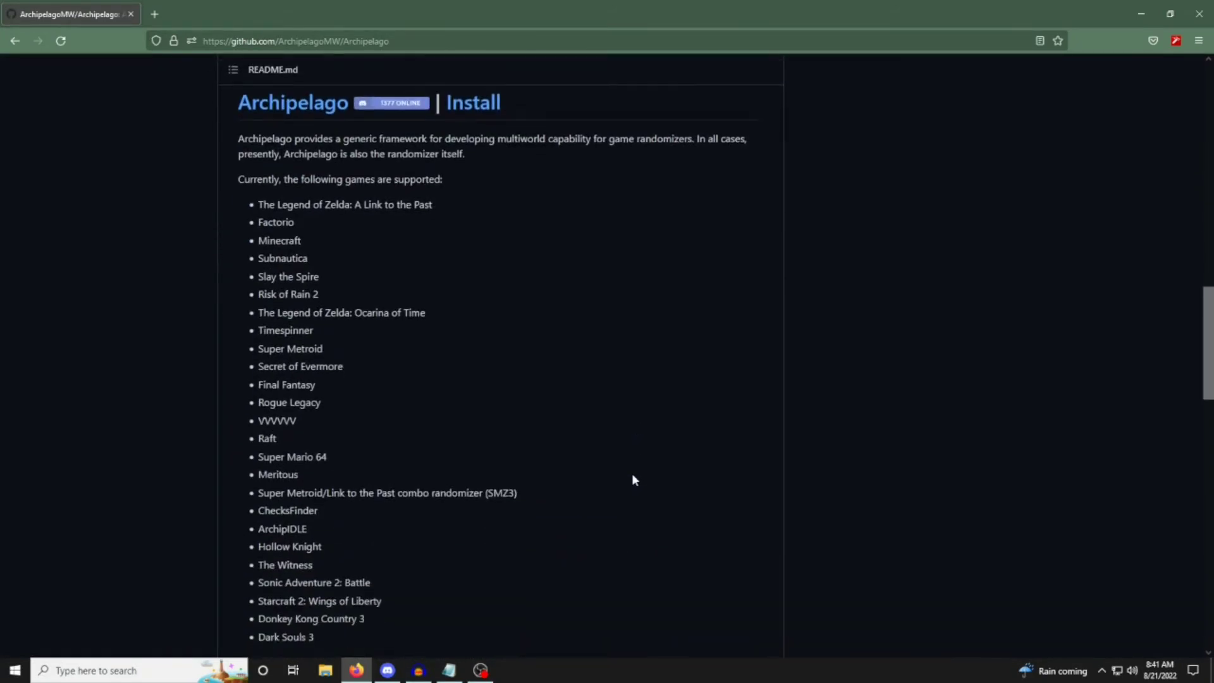
scroll(632, 480, down, 8)
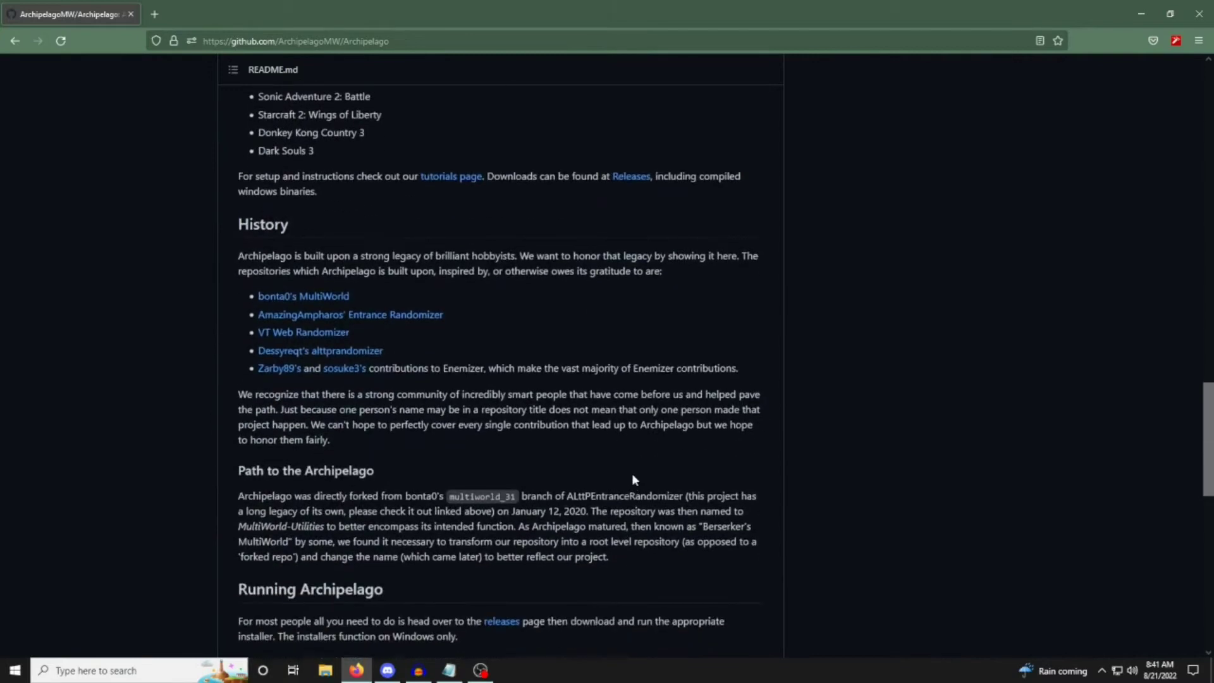
scroll(632, 475, up, 20)
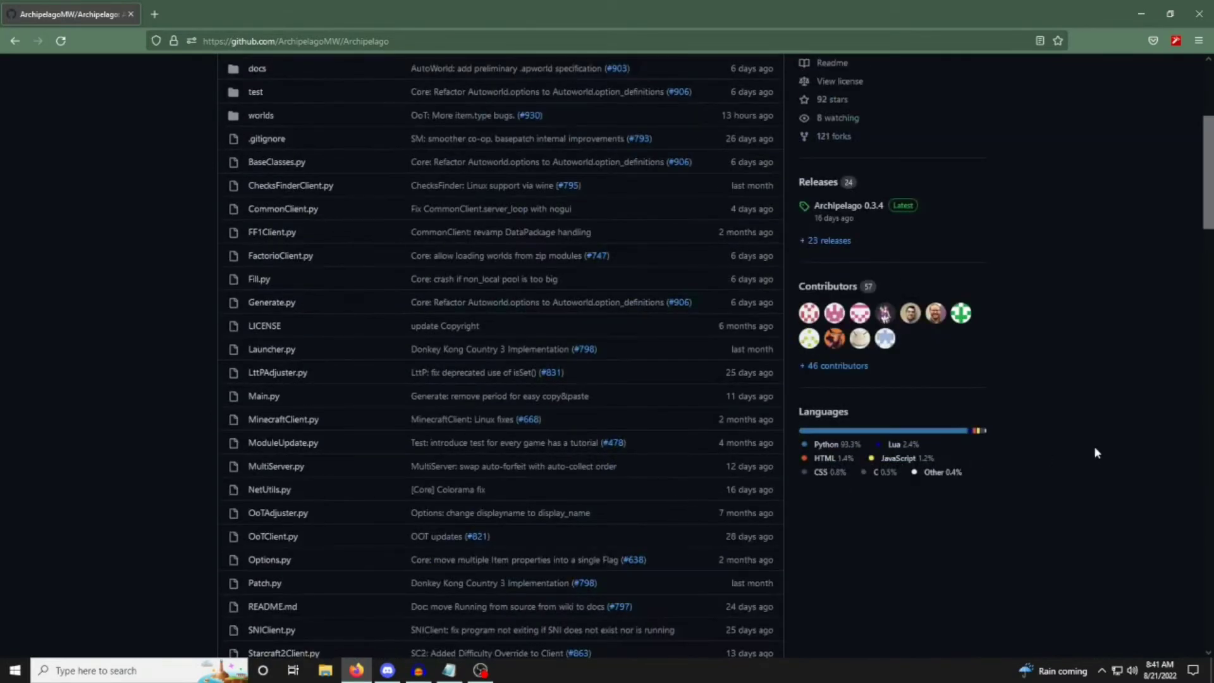
Open the latest release, Archipelago 0.3.4, from the repository page.
scroll(1076, 454, up, 2)
drag(897, 380, 815, 291)
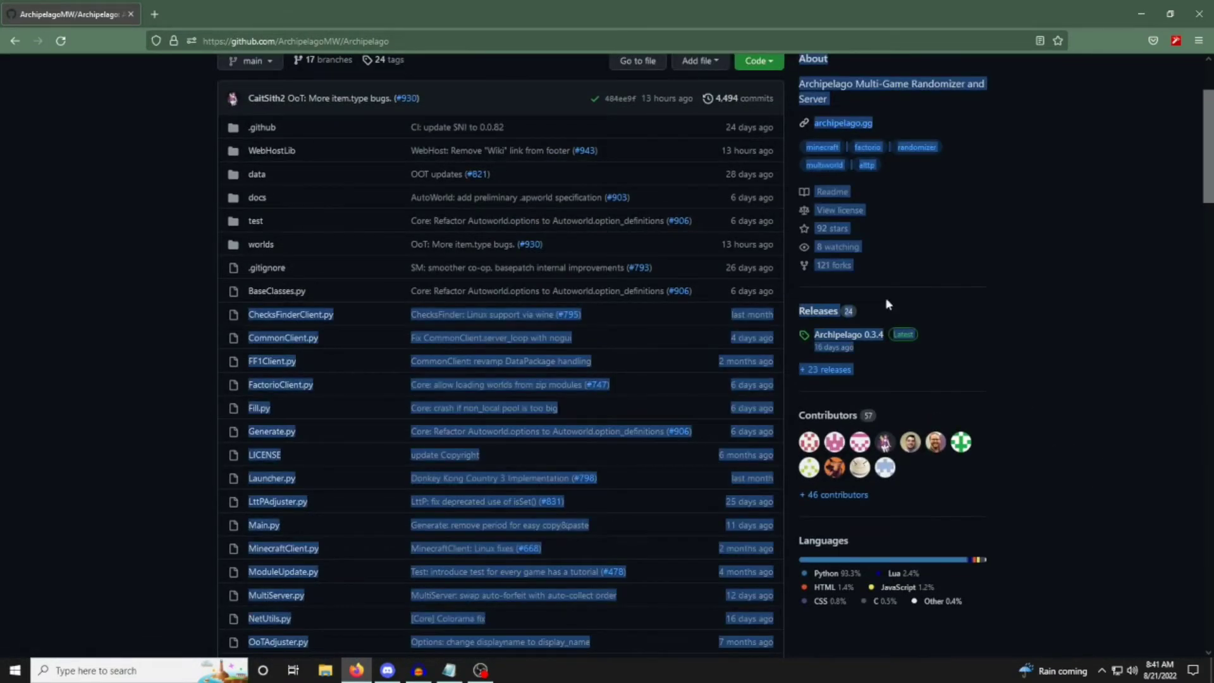
click(814, 291)
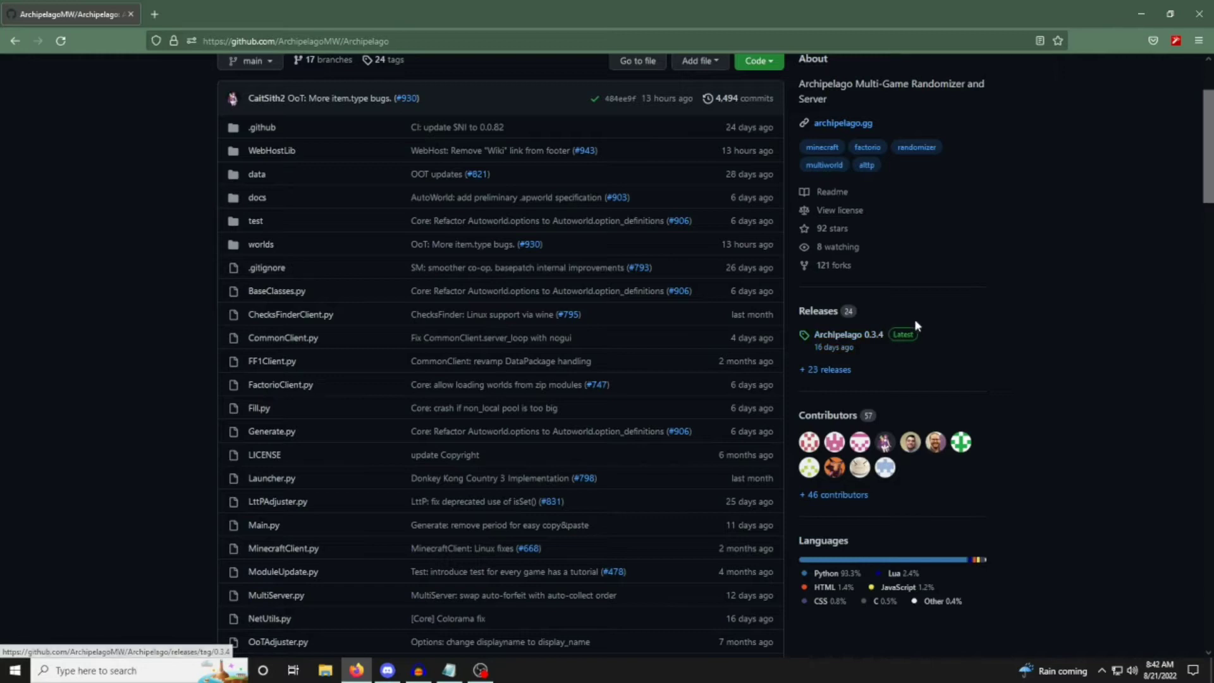
click(856, 337)
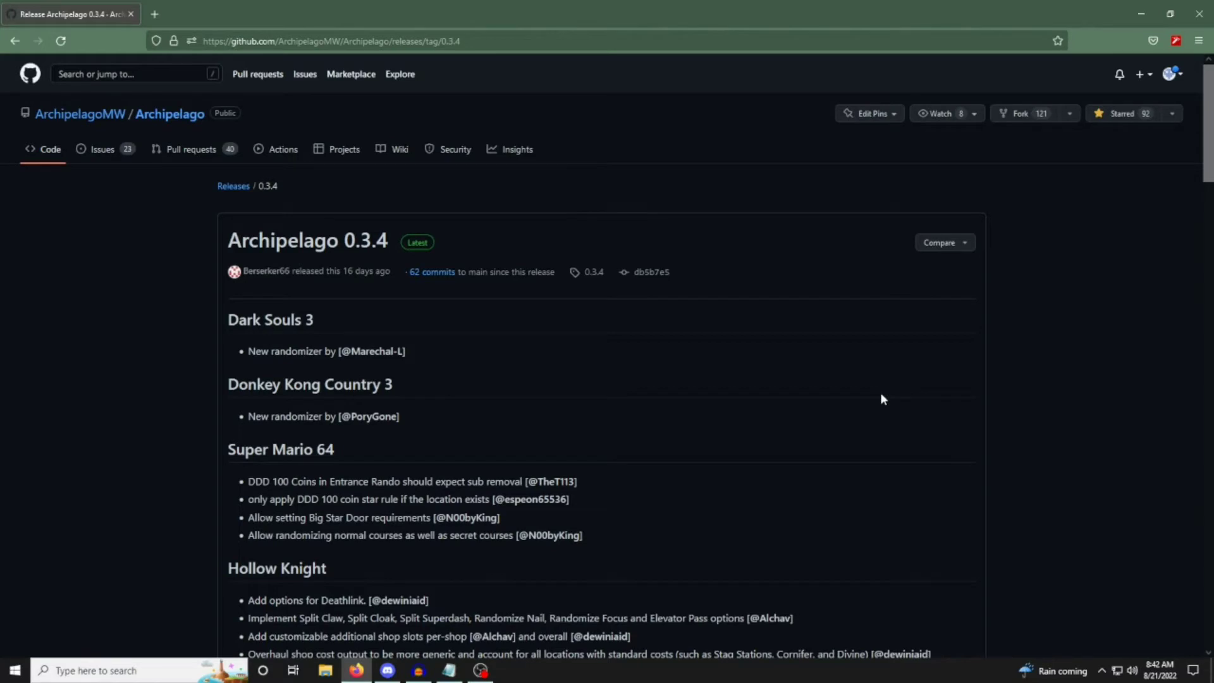
Go through the Archipelago 0.3.4 release notes to the downloadable files and highlight the Assets heading.
scroll(881, 393, down, 4)
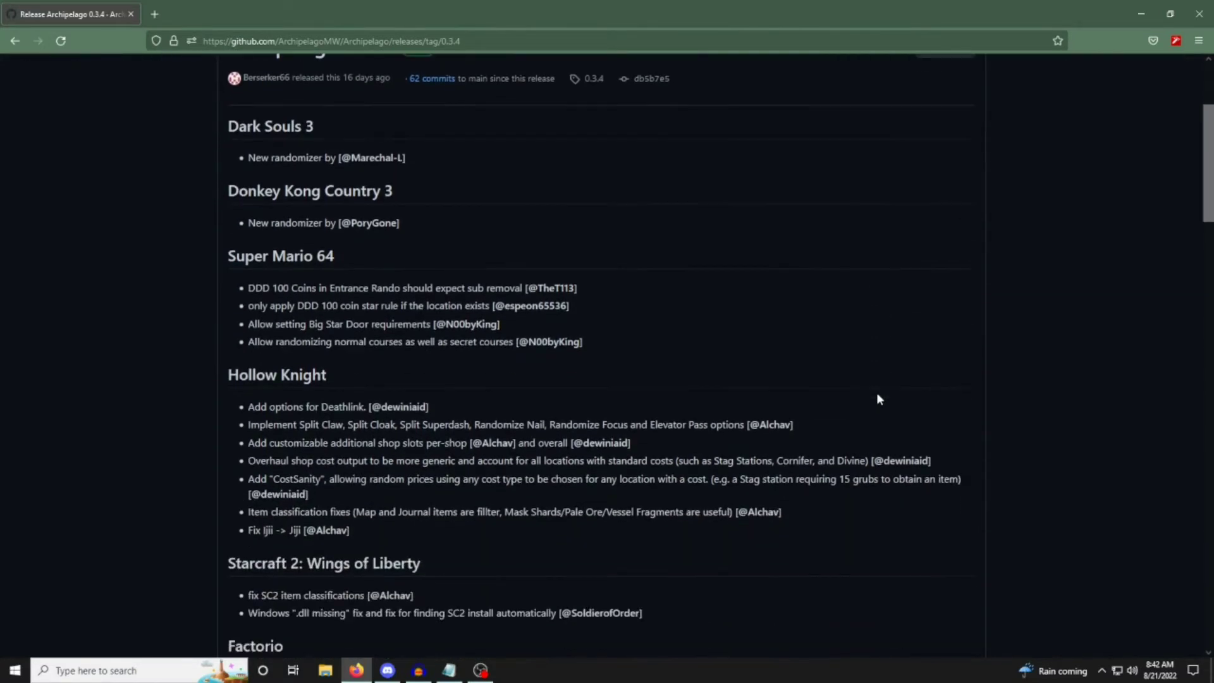
scroll(878, 400, down, 5)
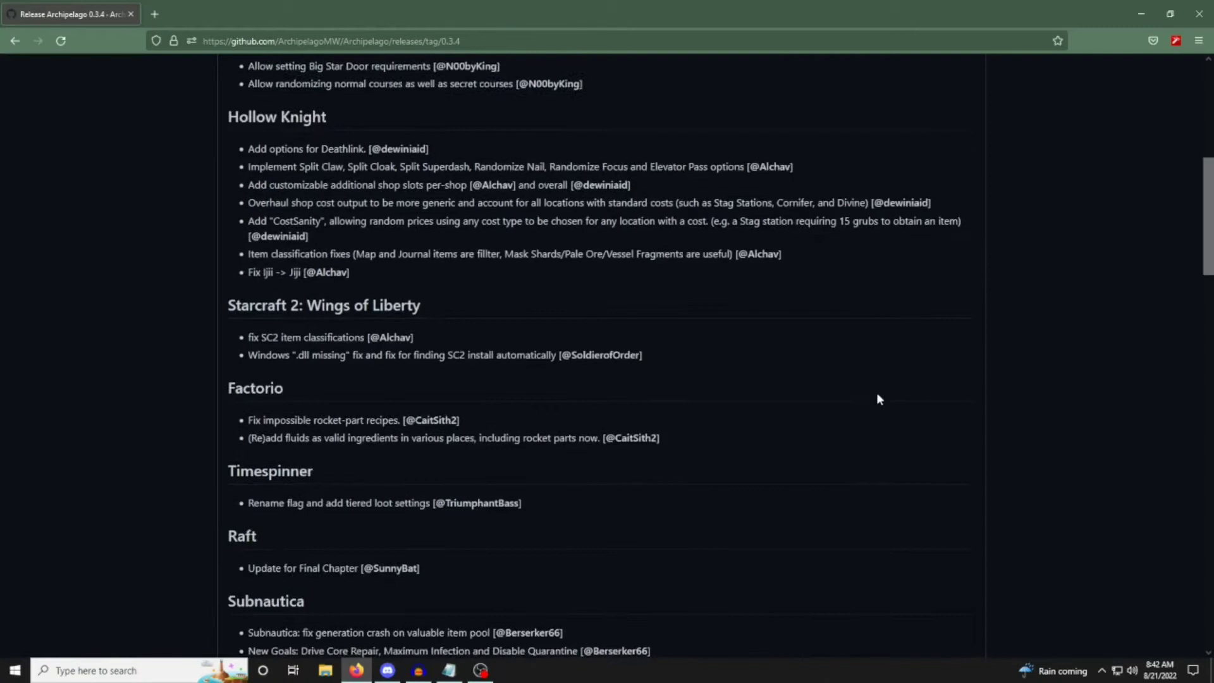
scroll(877, 399, down, 6)
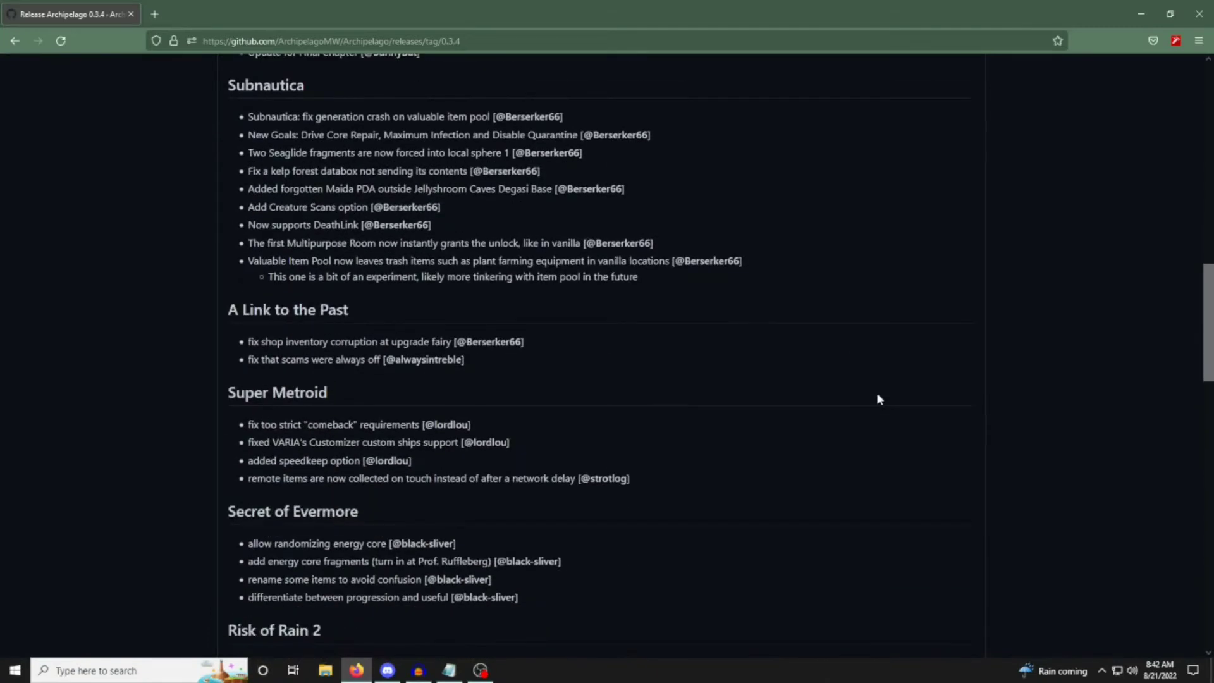
scroll(876, 399, down, 10)
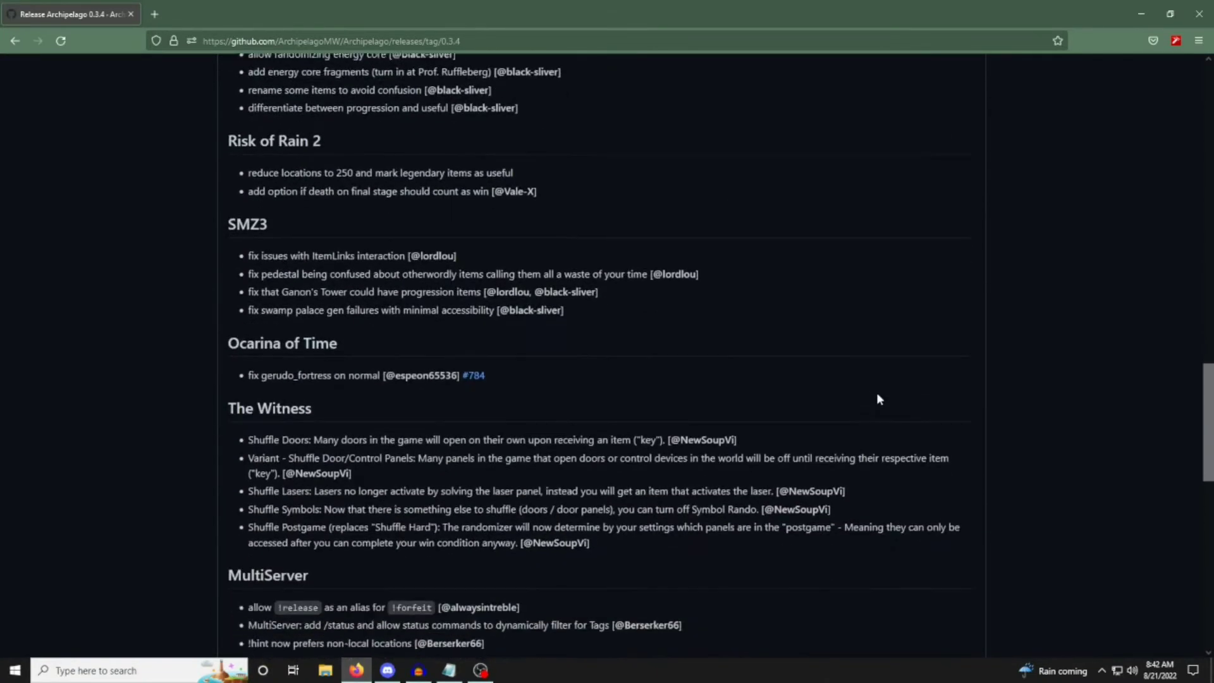
scroll(877, 398, down, 10)
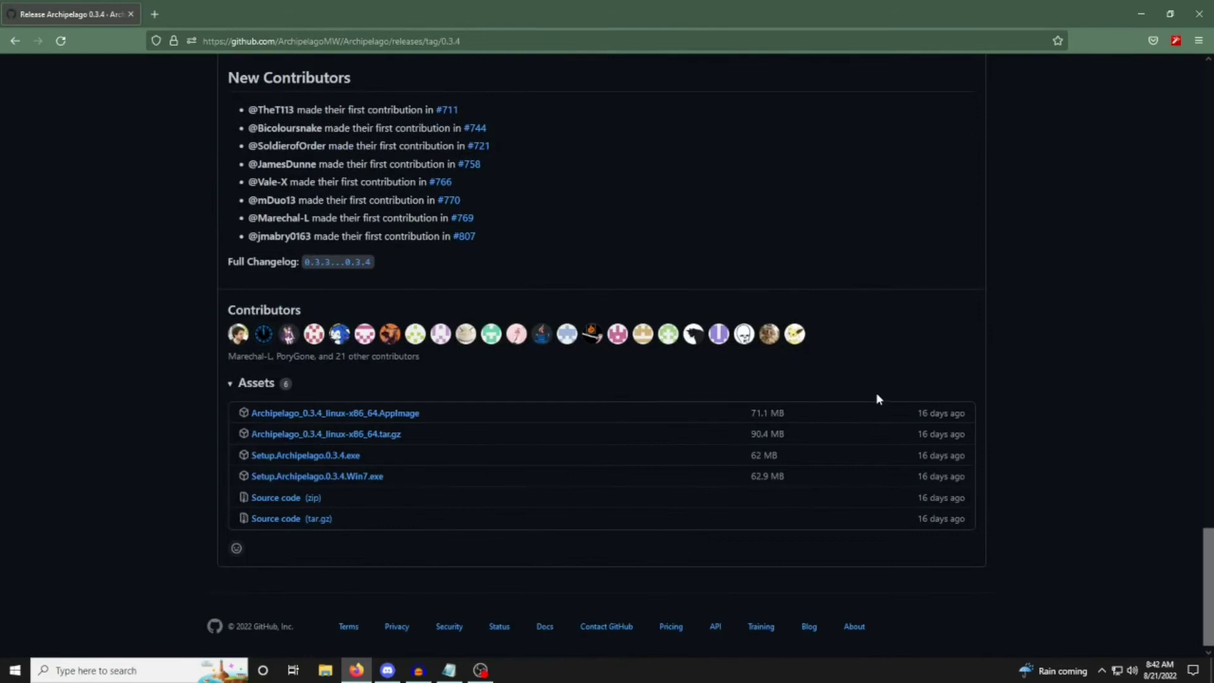
drag(208, 376, 308, 388)
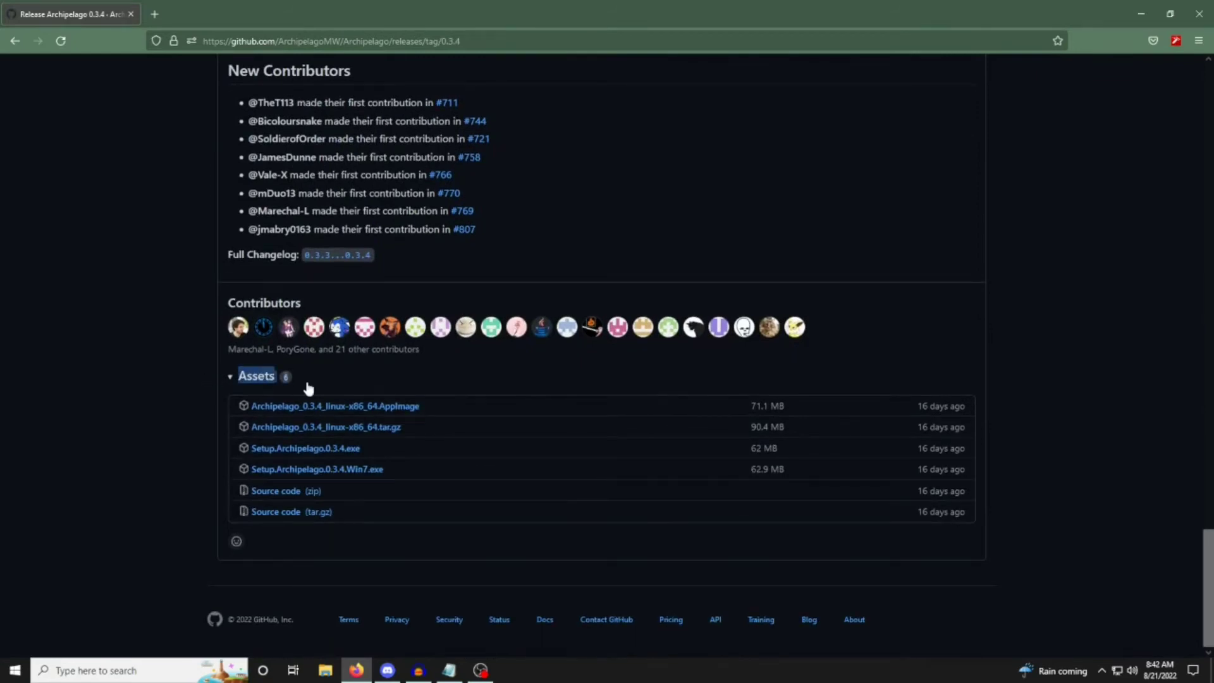
Go through the Linux, Windows and source code files in the release's asset list, highlighting the two source code archives.
click(176, 404)
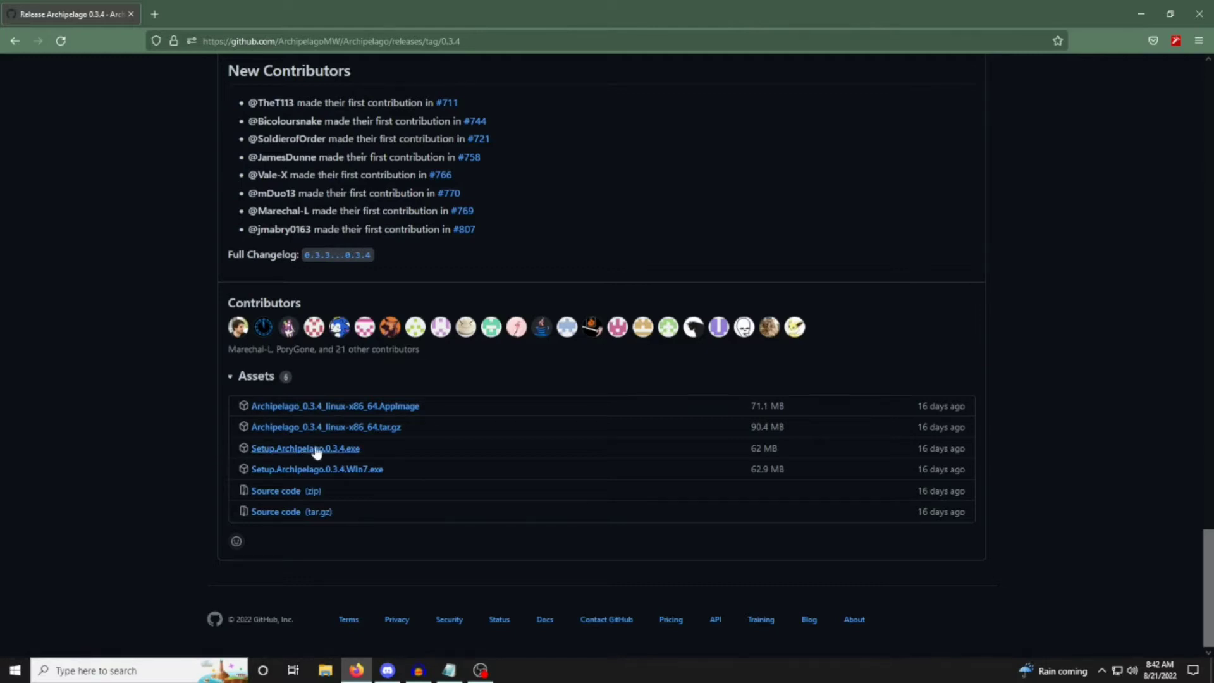
mouse_move(371, 444)
mouse_down()
mouse_move(225, 446)
mouse_move(366, 443)
mouse_up()
click(225, 447)
click(373, 445)
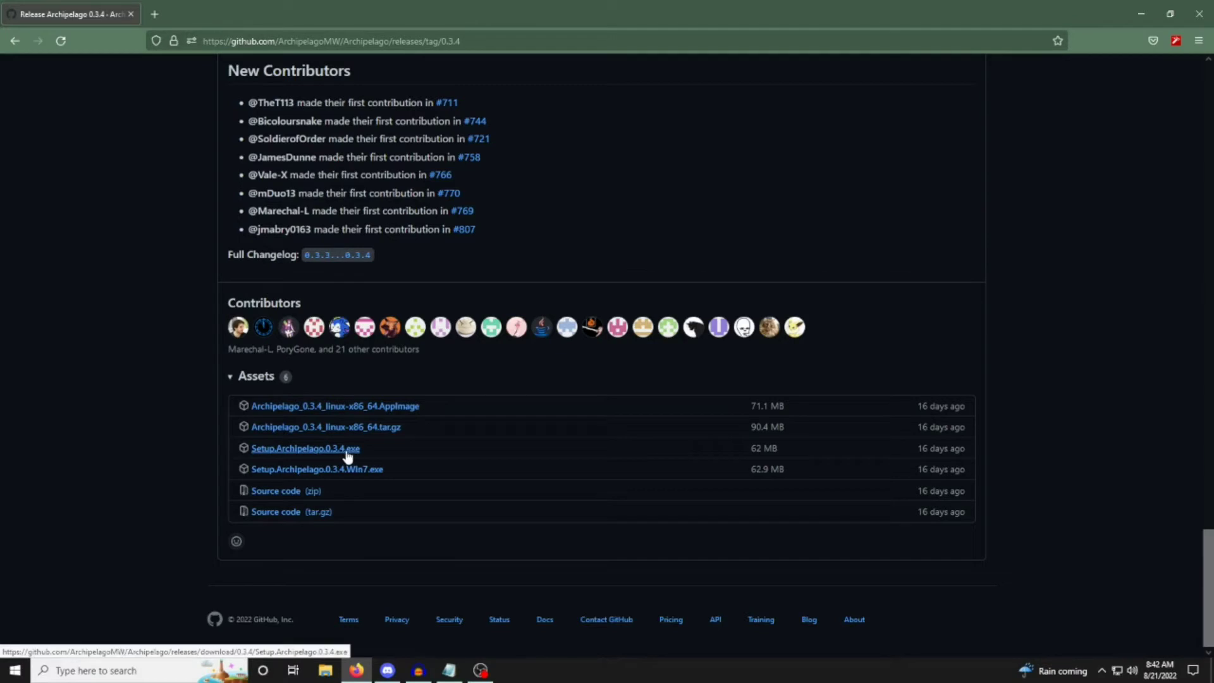
drag(230, 466, 392, 471)
click(379, 455)
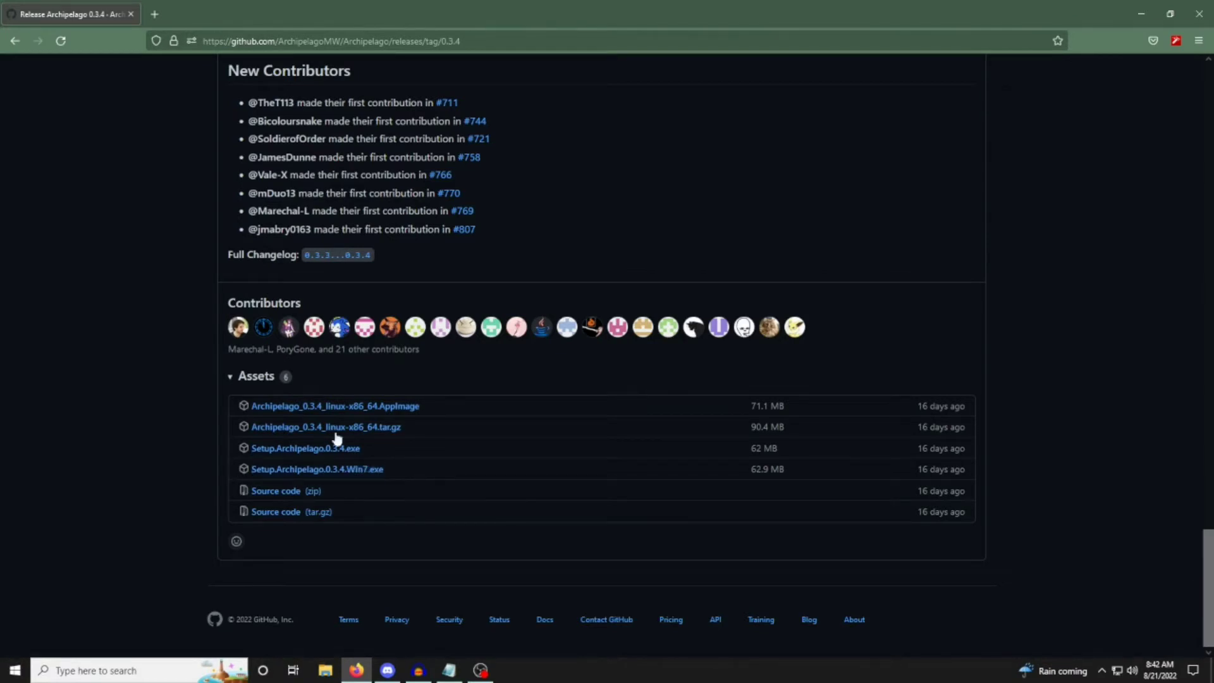
mouse_move(239, 405)
mouse_down()
mouse_move(429, 419)
mouse_move(226, 422)
mouse_up()
click(430, 419)
click(219, 422)
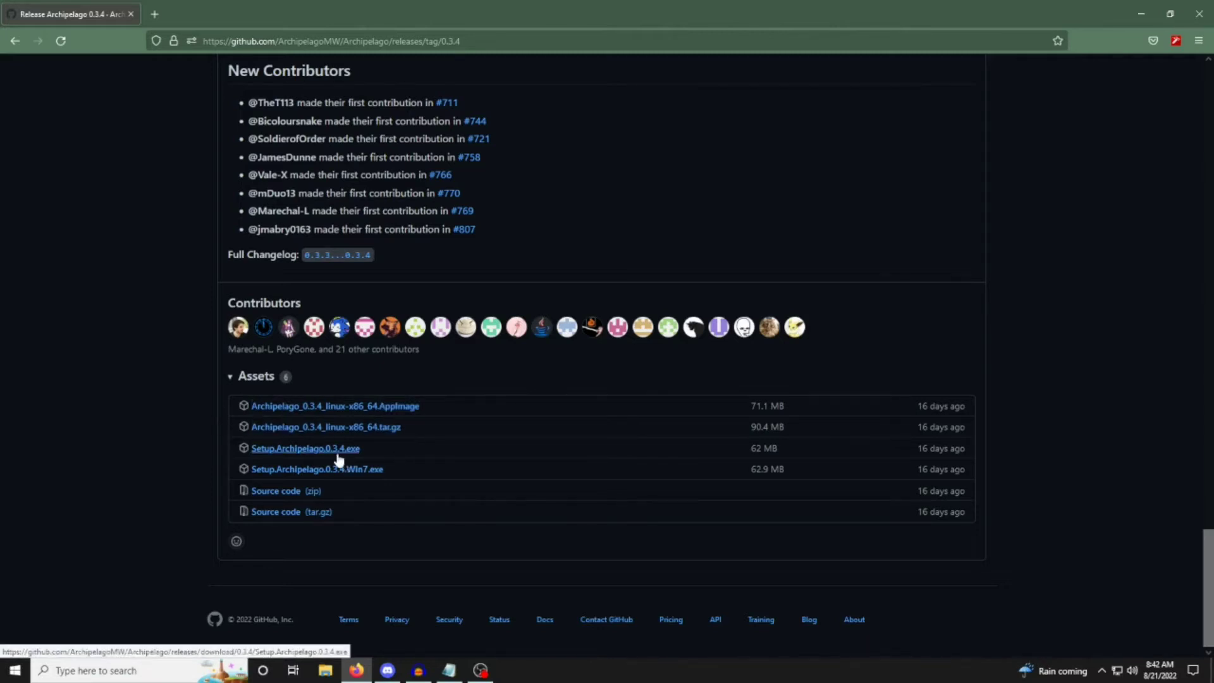
drag(232, 487, 335, 515)
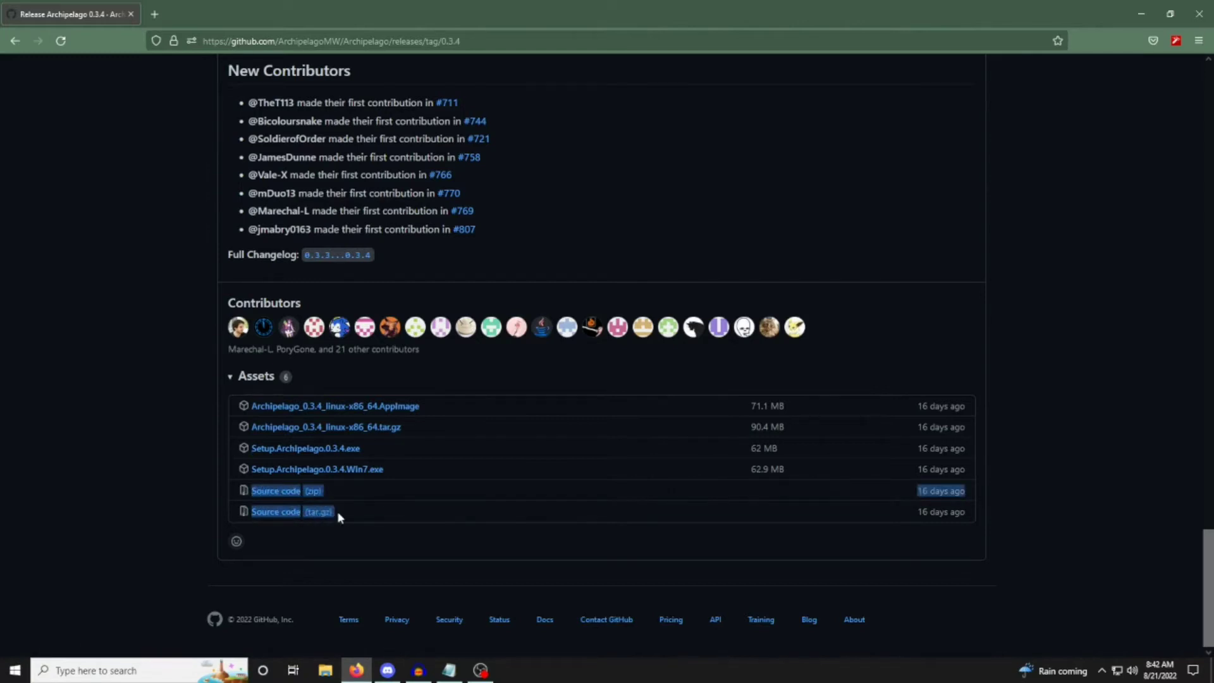
click(373, 503)
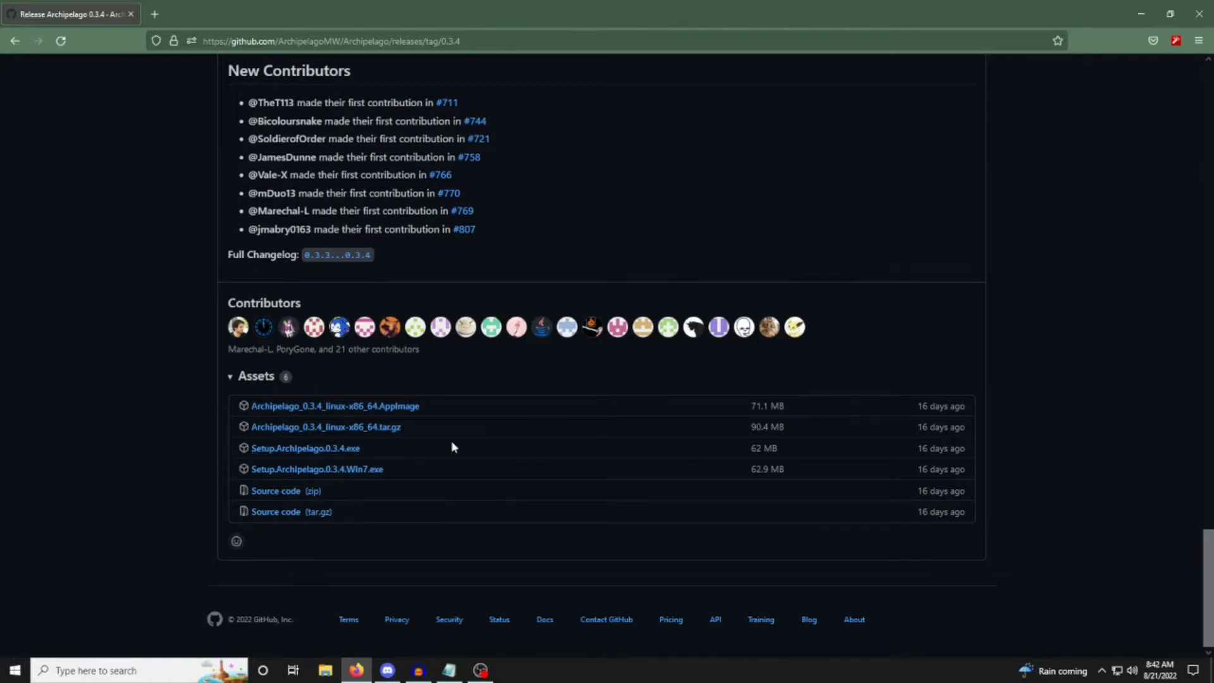
Move Setup.Archipelago.0.3.4.exe to an empty area of the desktop and run the installer up to the component selection.
click(1141, 12)
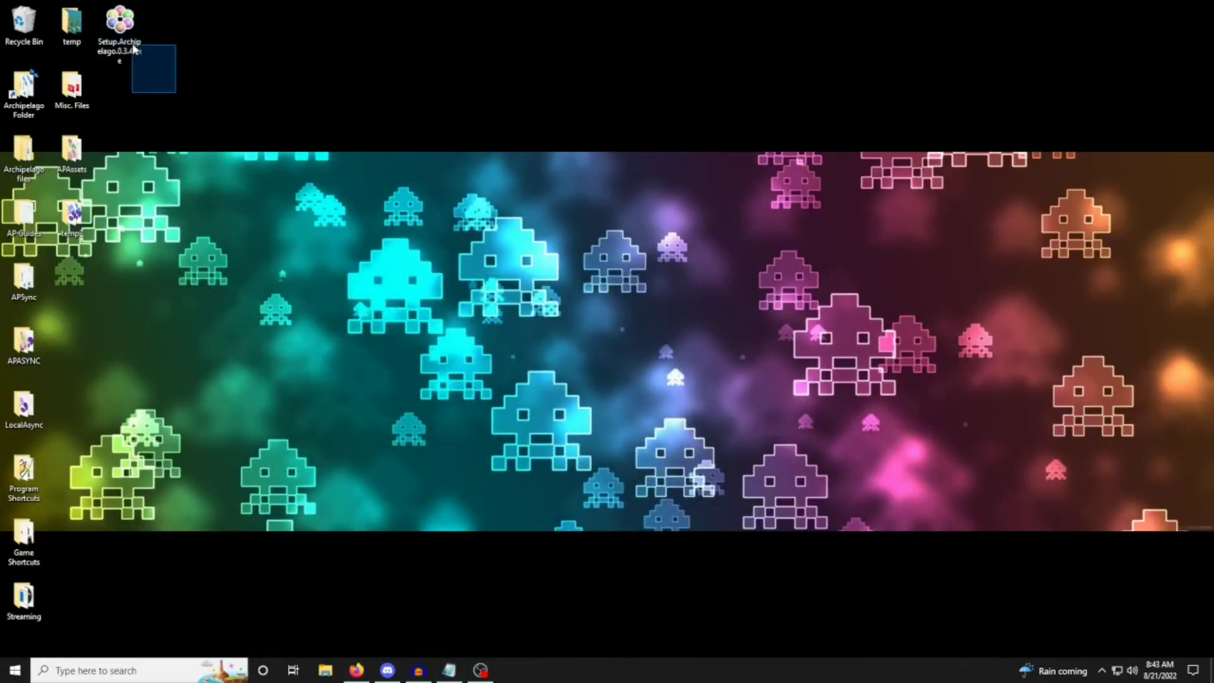
drag(121, 32, 470, 105)
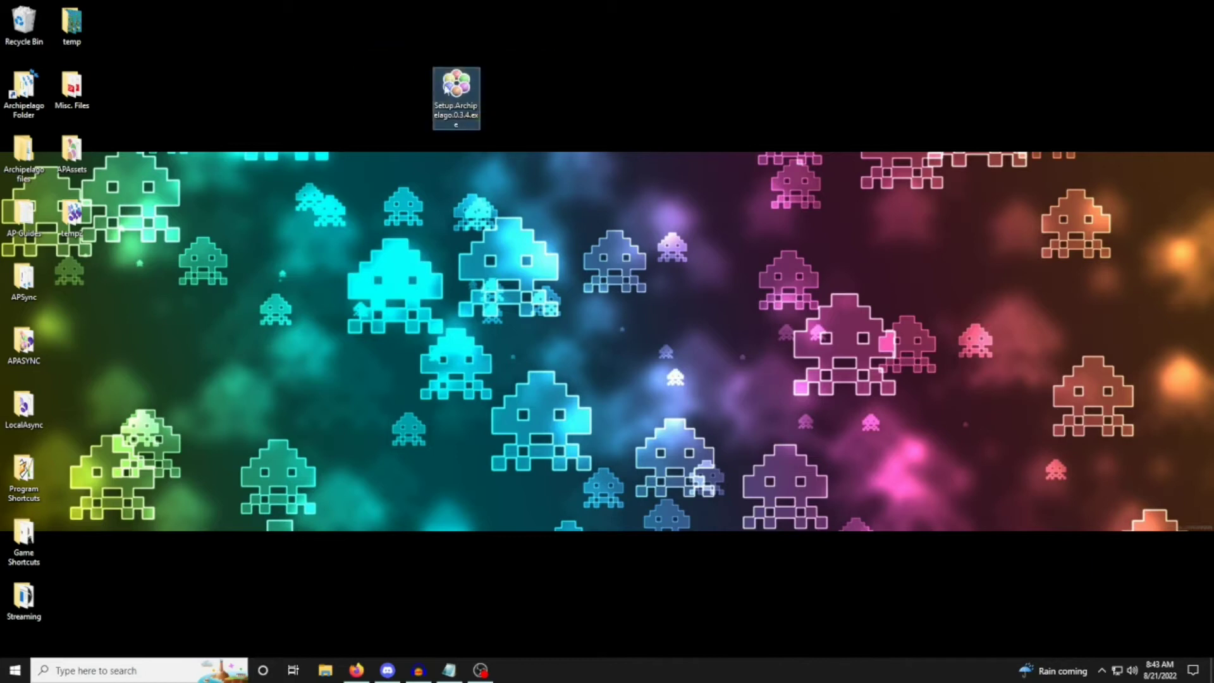
click(478, 297)
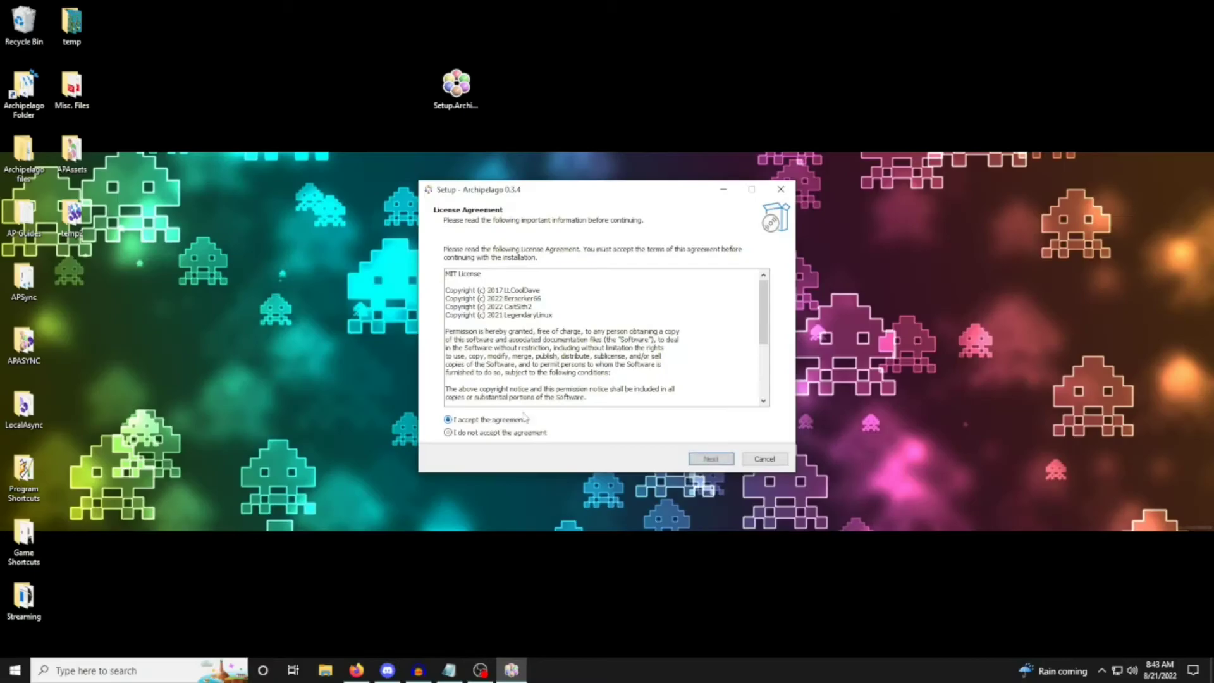
click(524, 415)
click(711, 458)
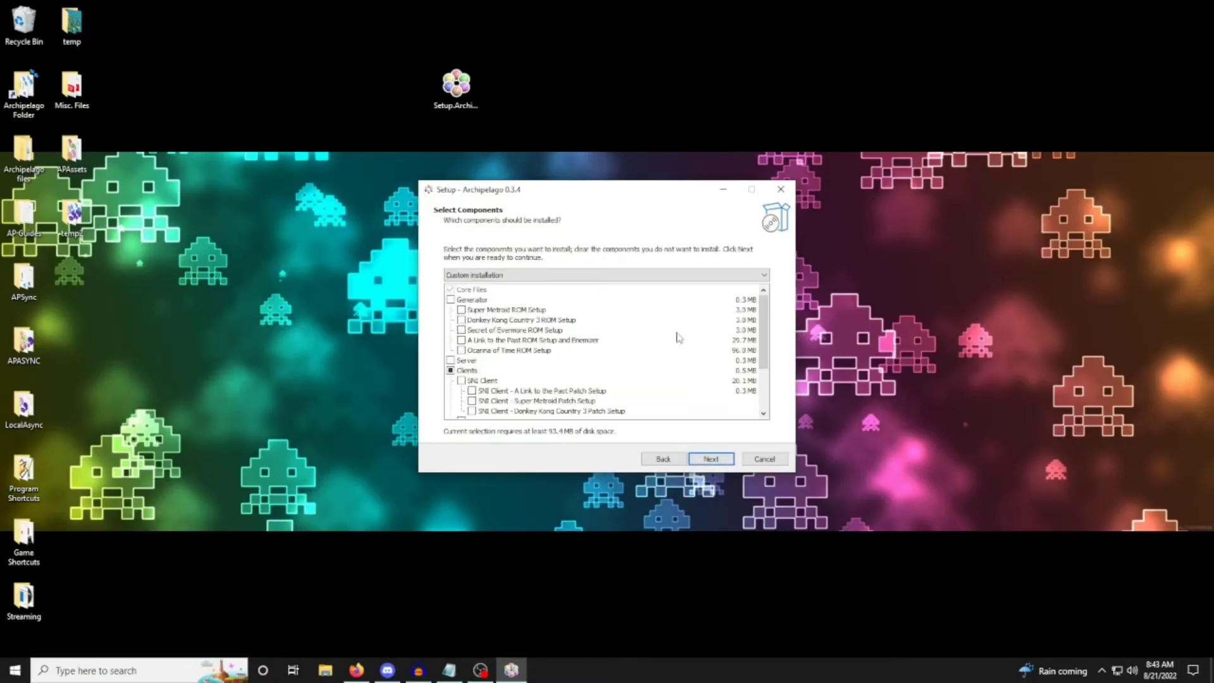
Select the Generator component with all of its game ROM setups for the custom installation.
click(450, 299)
click(451, 299)
click(451, 290)
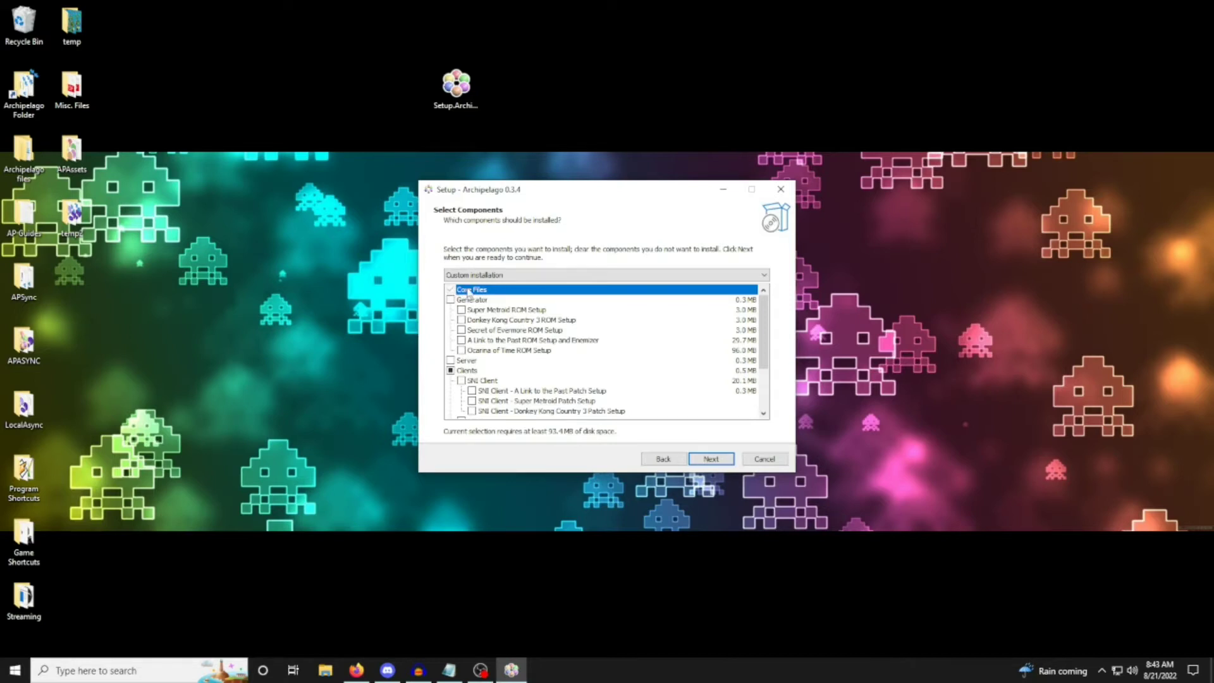
click(451, 300)
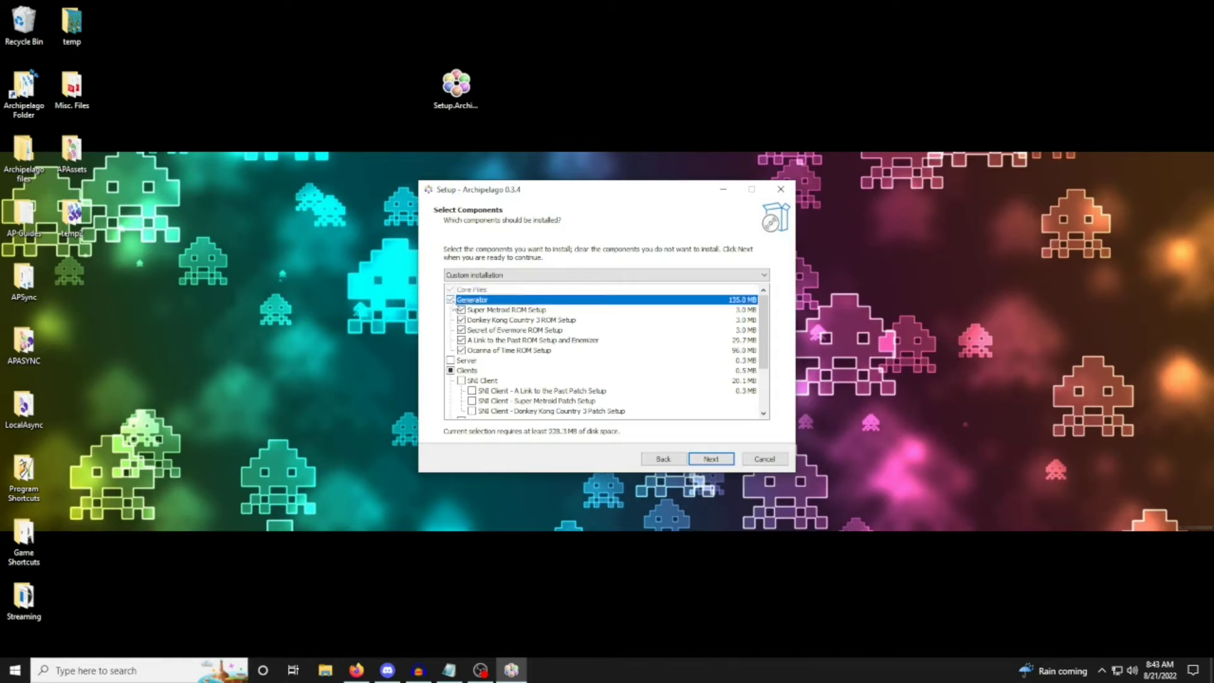
Try clearing and re-enabling individual game ROM setups under Generator, ending with the whole Generator group selected.
click(462, 320)
click(462, 340)
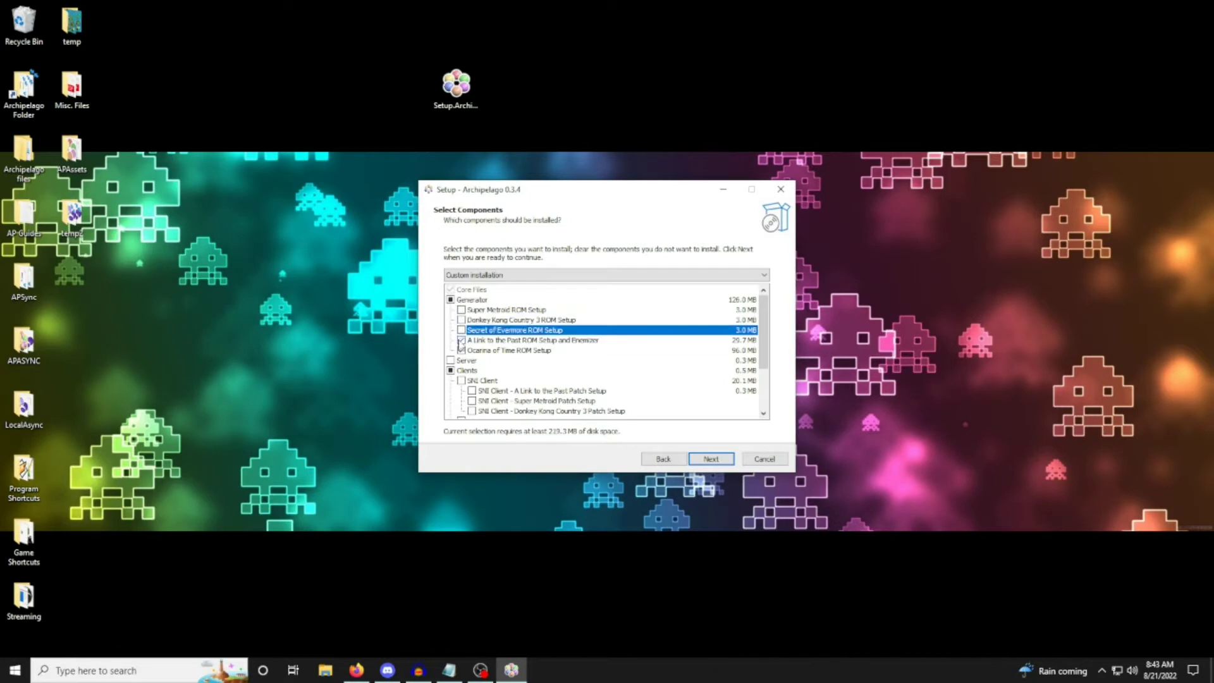
click(461, 350)
click(461, 350)
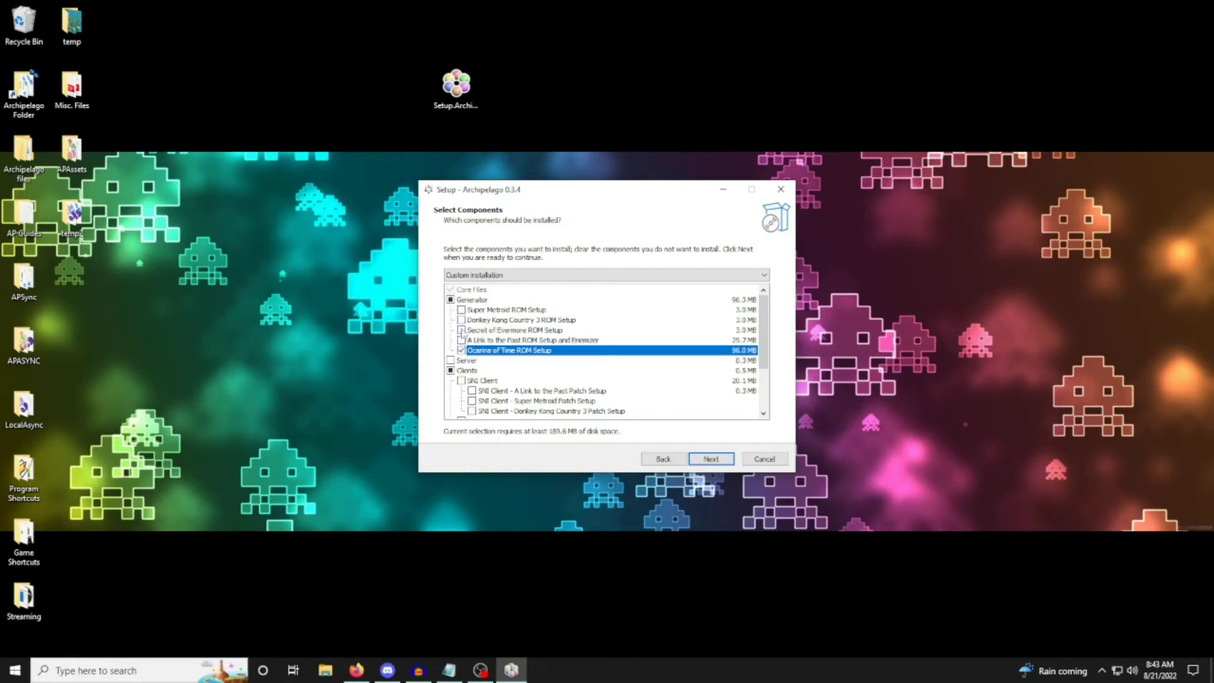
click(461, 330)
click(462, 310)
click(462, 330)
click(461, 320)
click(461, 330)
click(462, 340)
click(450, 300)
click(450, 300)
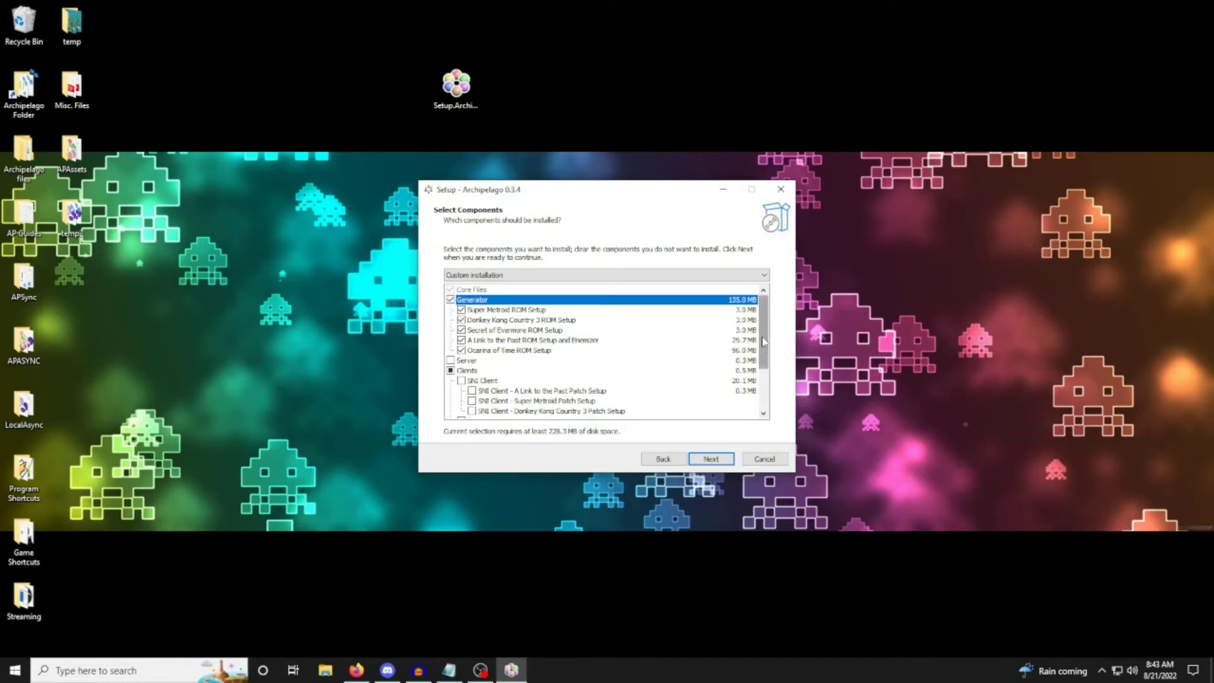
Go through the ROM setup entries under Generator one by one, from Super Metroid to Ocarina of Time.
click(512, 310)
click(507, 320)
click(507, 330)
click(508, 341)
click(505, 350)
click(504, 309)
click(504, 320)
click(503, 330)
click(497, 340)
click(497, 350)
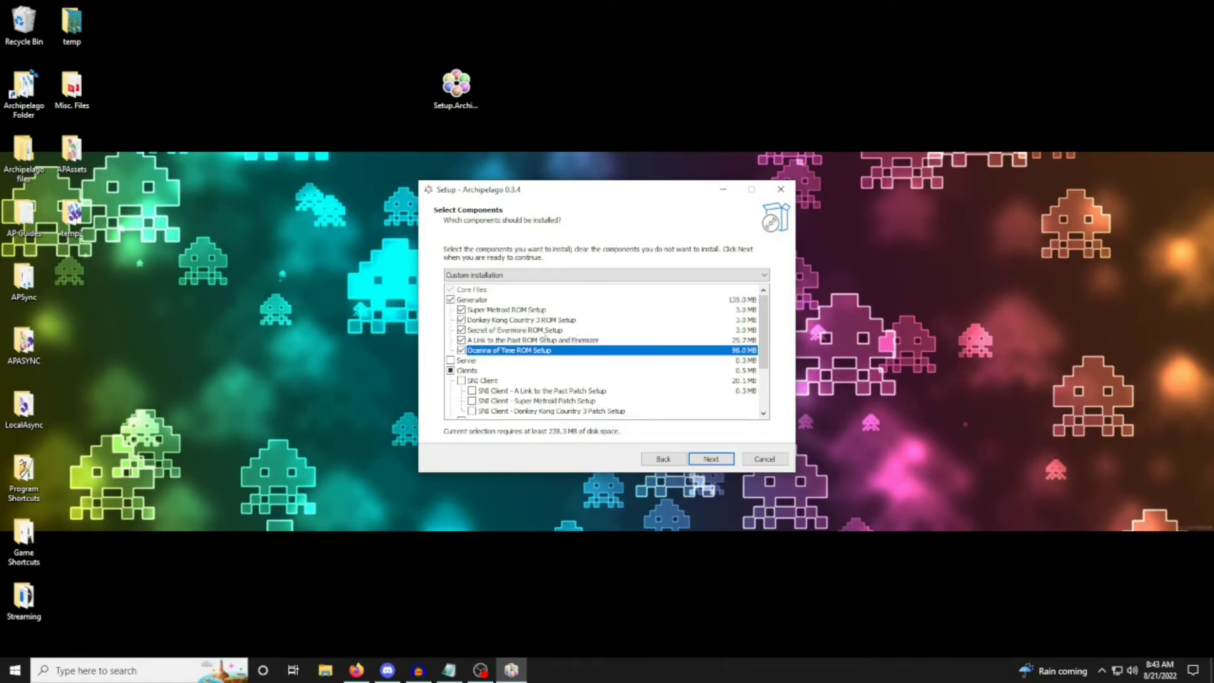
Select the Clients component with all of its game clients, including the three SNI Client patch setups.
scroll(542, 335, down, 1)
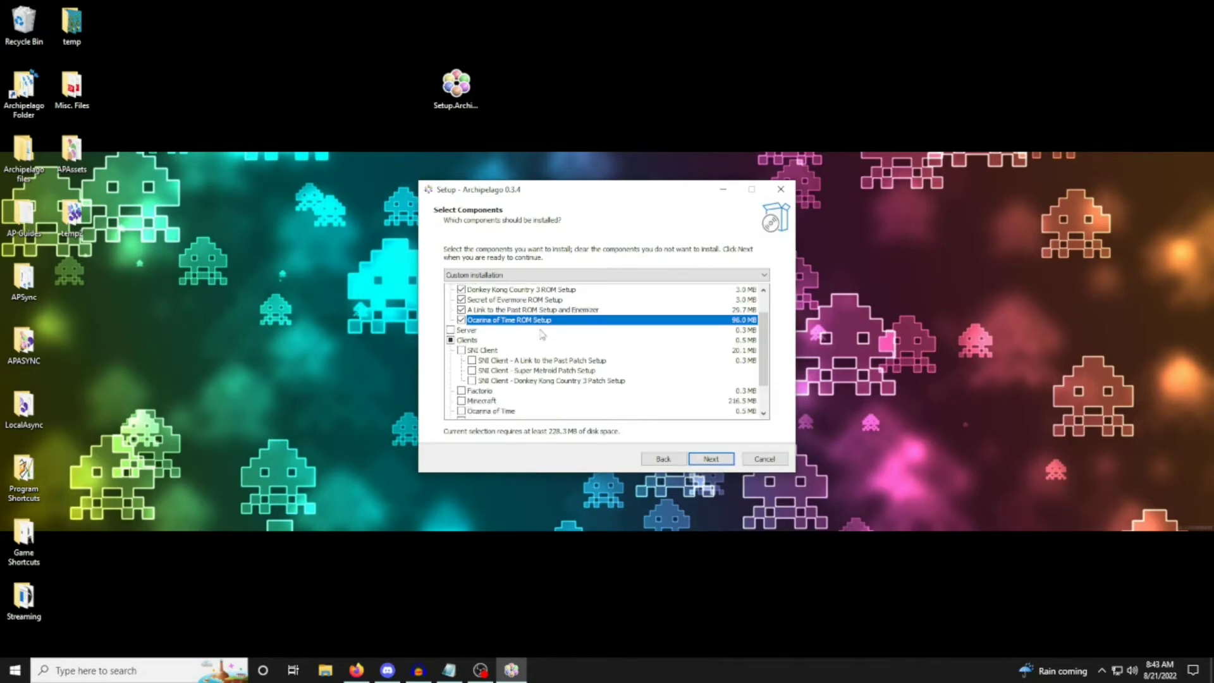
scroll(541, 335, down, 1)
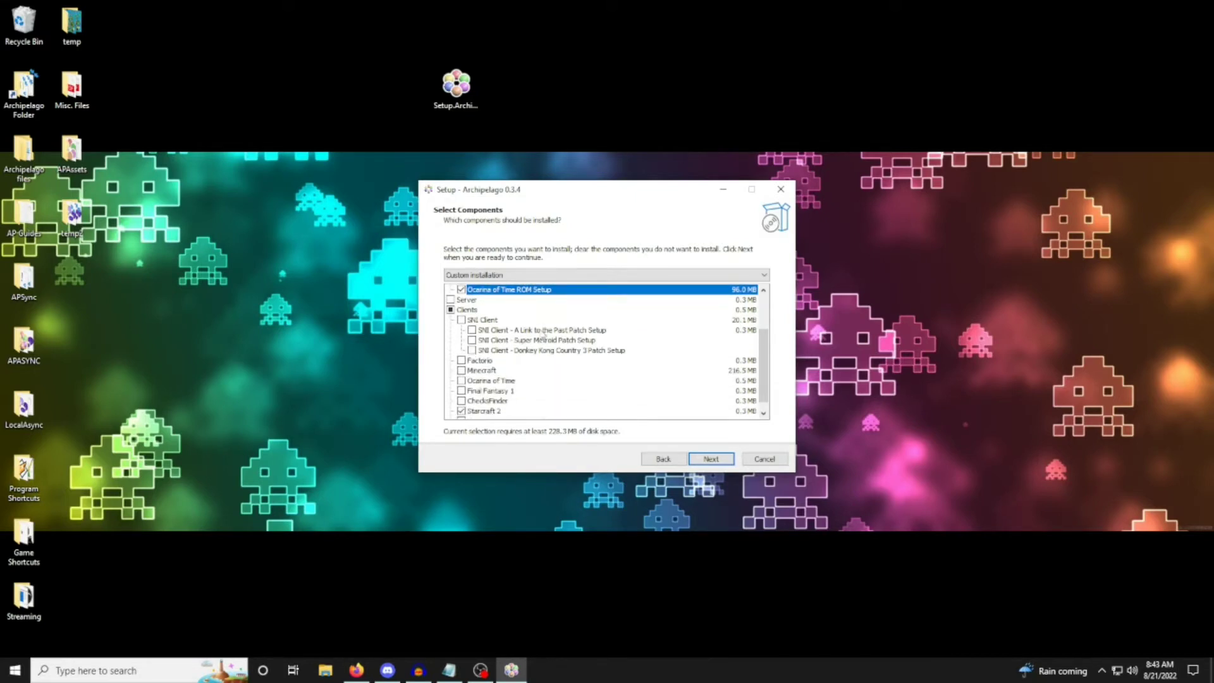
click(450, 310)
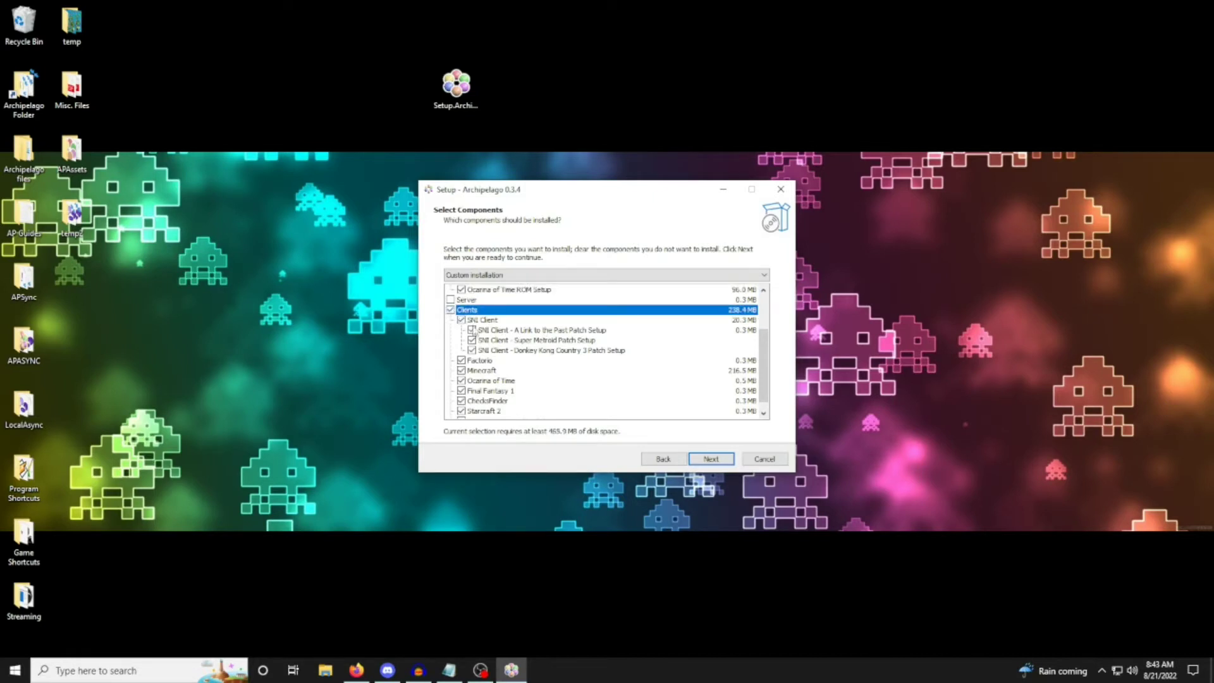
click(473, 331)
click(472, 340)
click(471, 350)
click(471, 330)
click(472, 340)
click(472, 351)
click(460, 381)
Add the Server component to the installation.
scroll(534, 369, down, 1)
scroll(535, 369, up, 1)
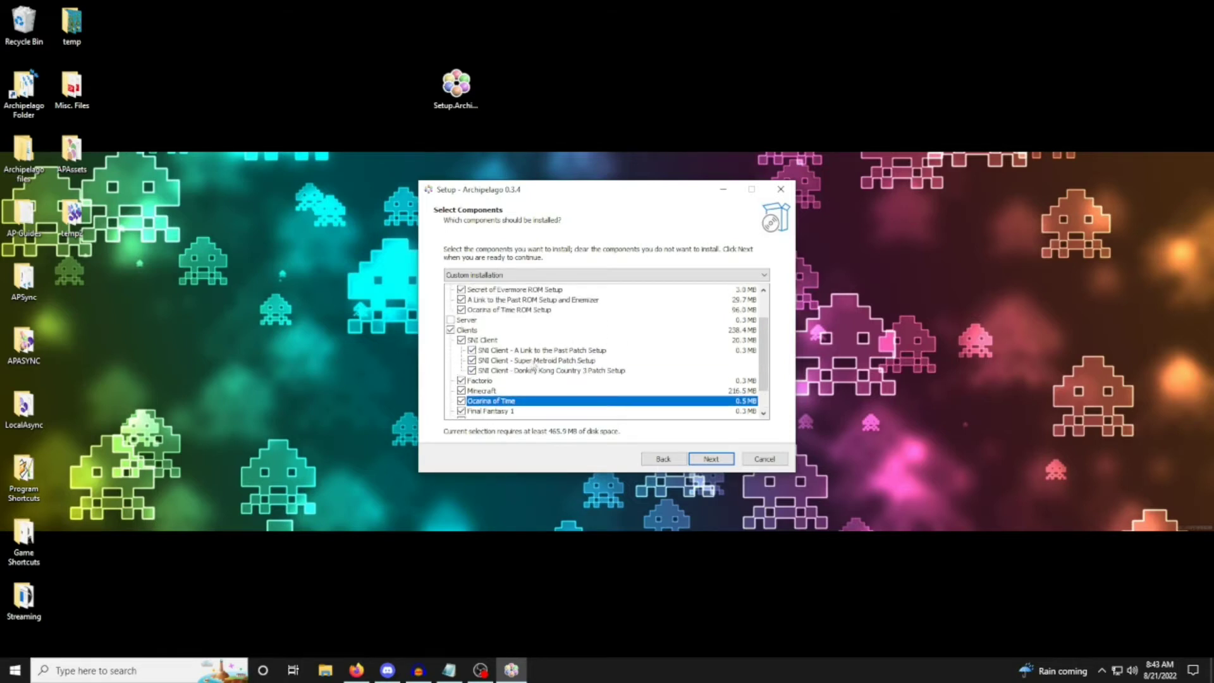
click(468, 320)
scroll(528, 341, up, 2)
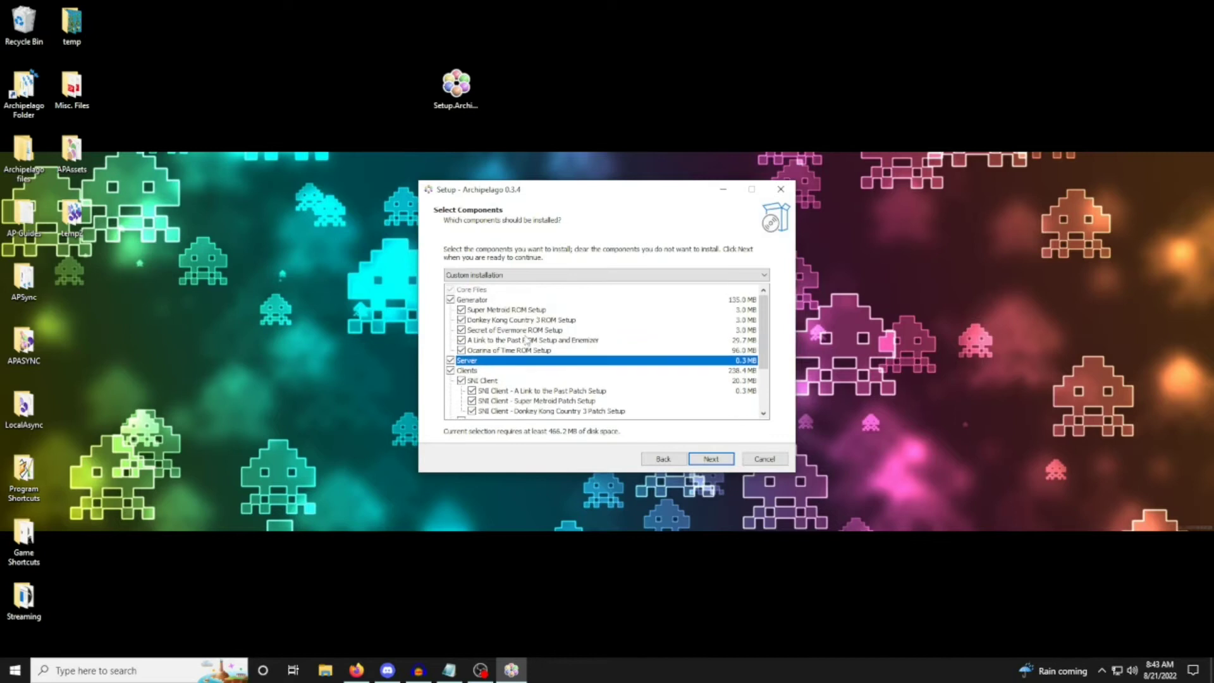
Try deselecting the Generator component and all its ROM setups, and restore the full Generator selection.
click(462, 310)
click(461, 320)
click(462, 330)
click(462, 340)
click(461, 350)
click(475, 300)
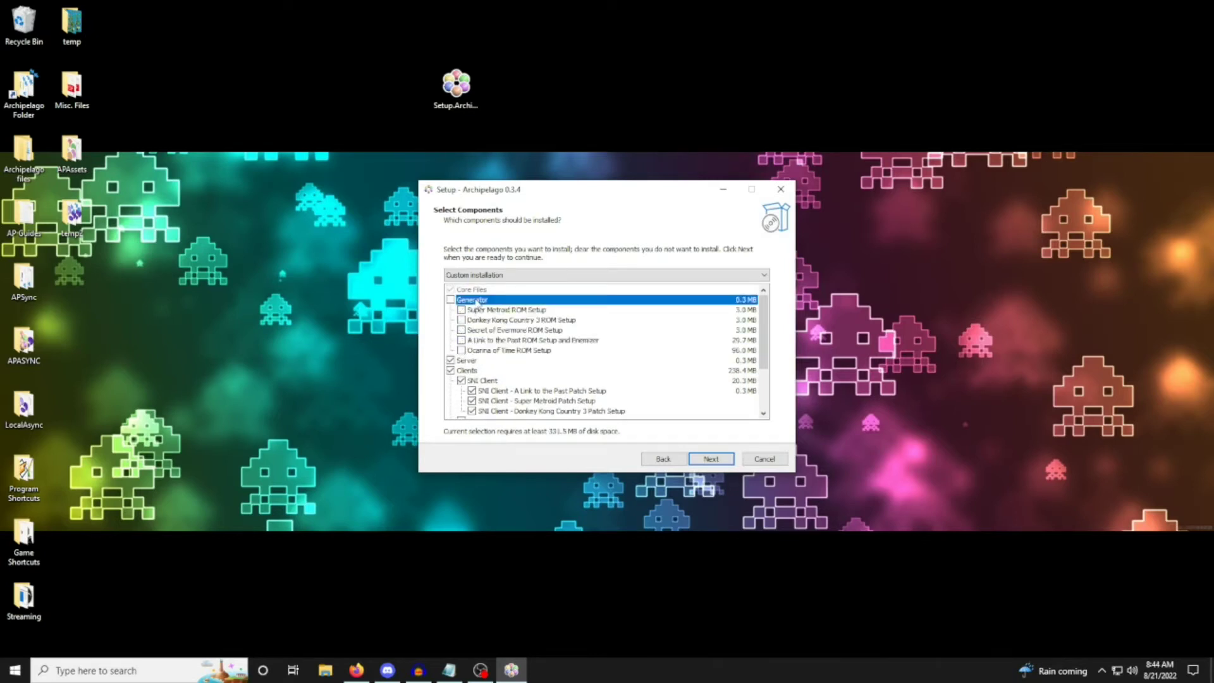
click(462, 310)
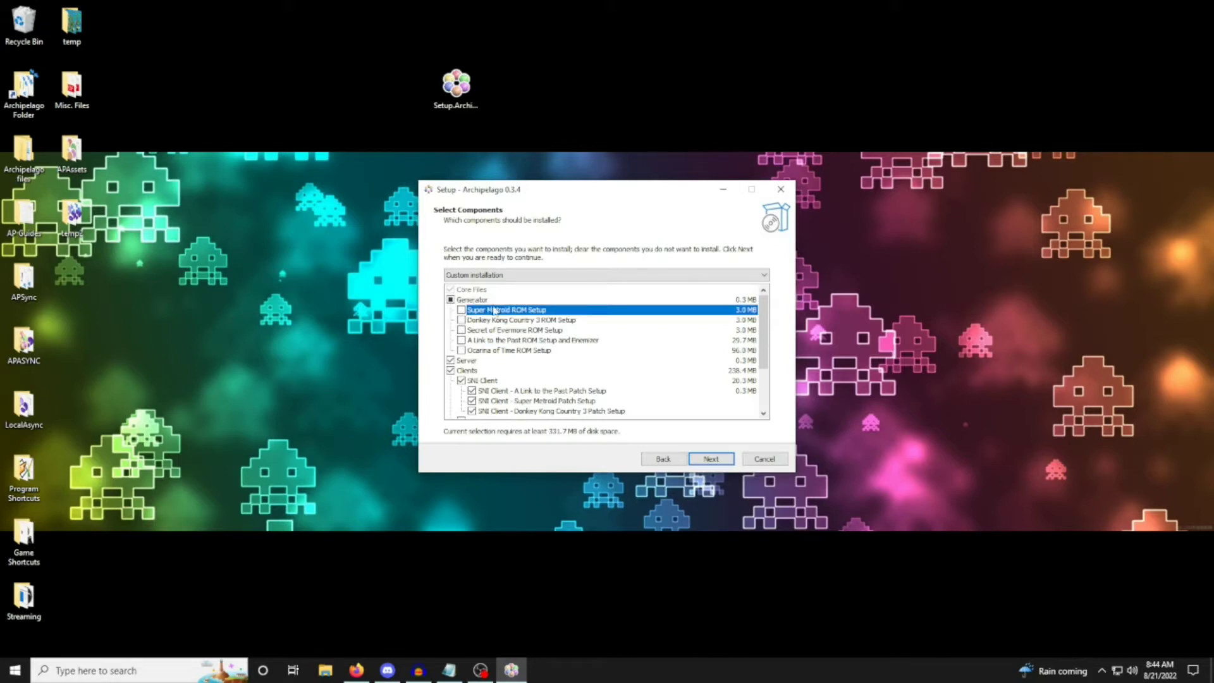
click(455, 300)
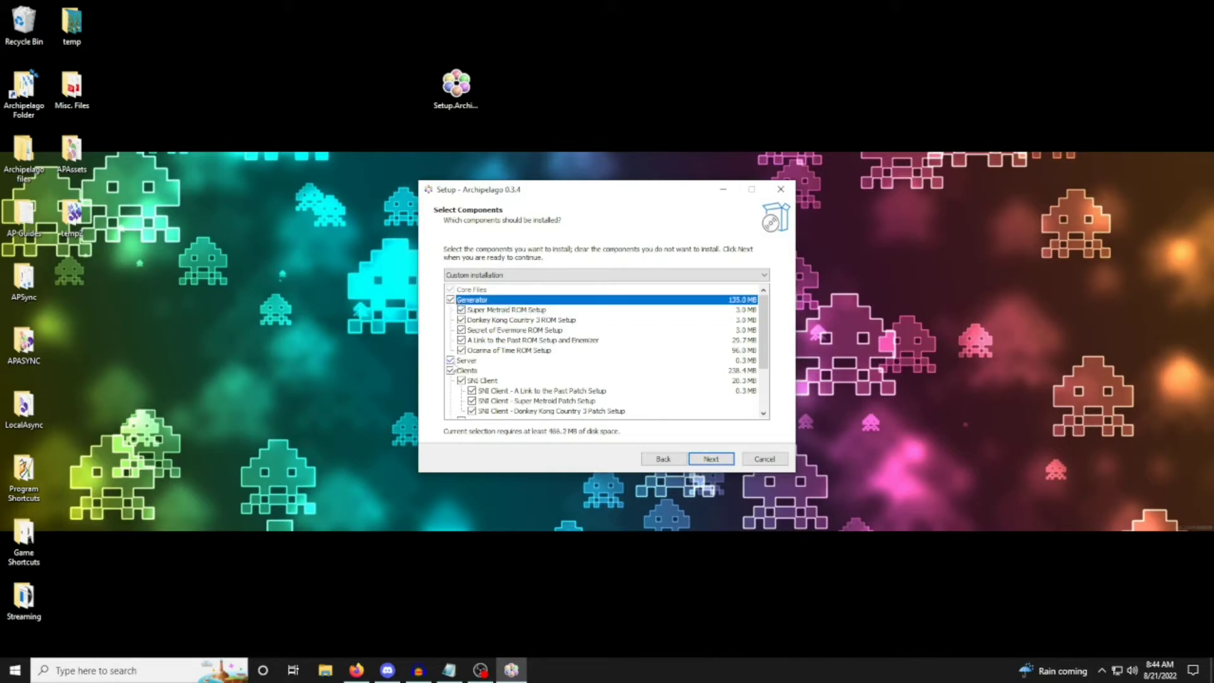
Review the Server, Clients and text client entries and continue the setup with all components selected.
click(454, 362)
scroll(548, 371, down, 2)
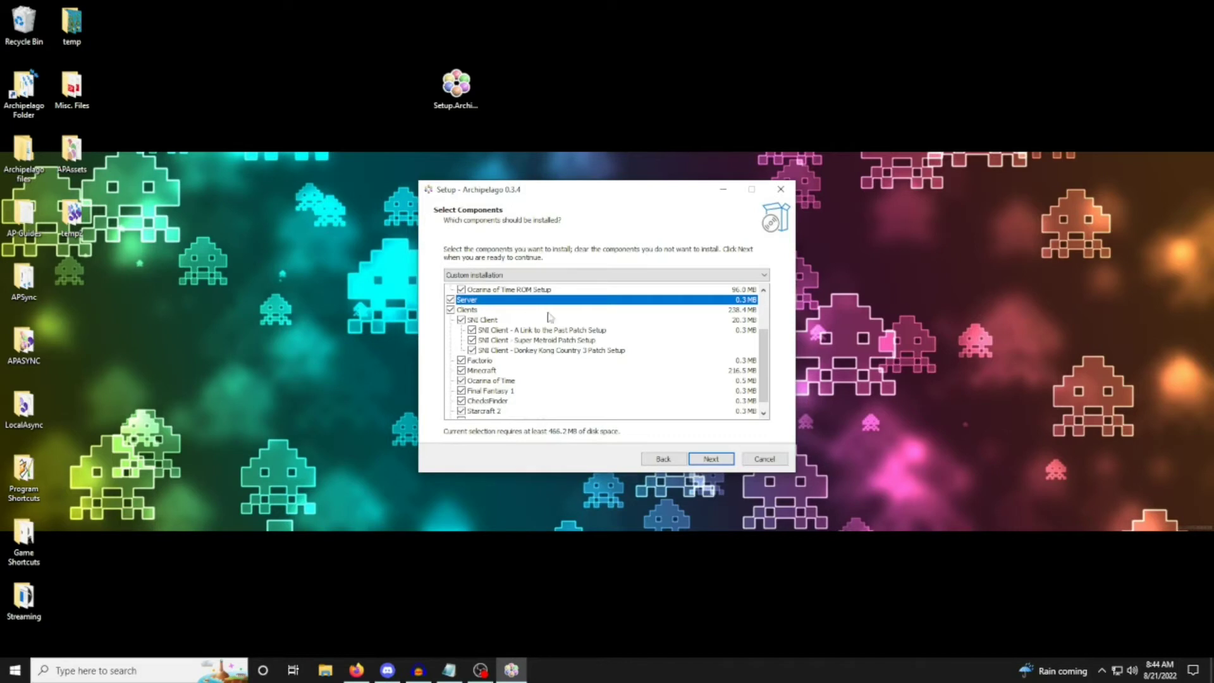
click(507, 313)
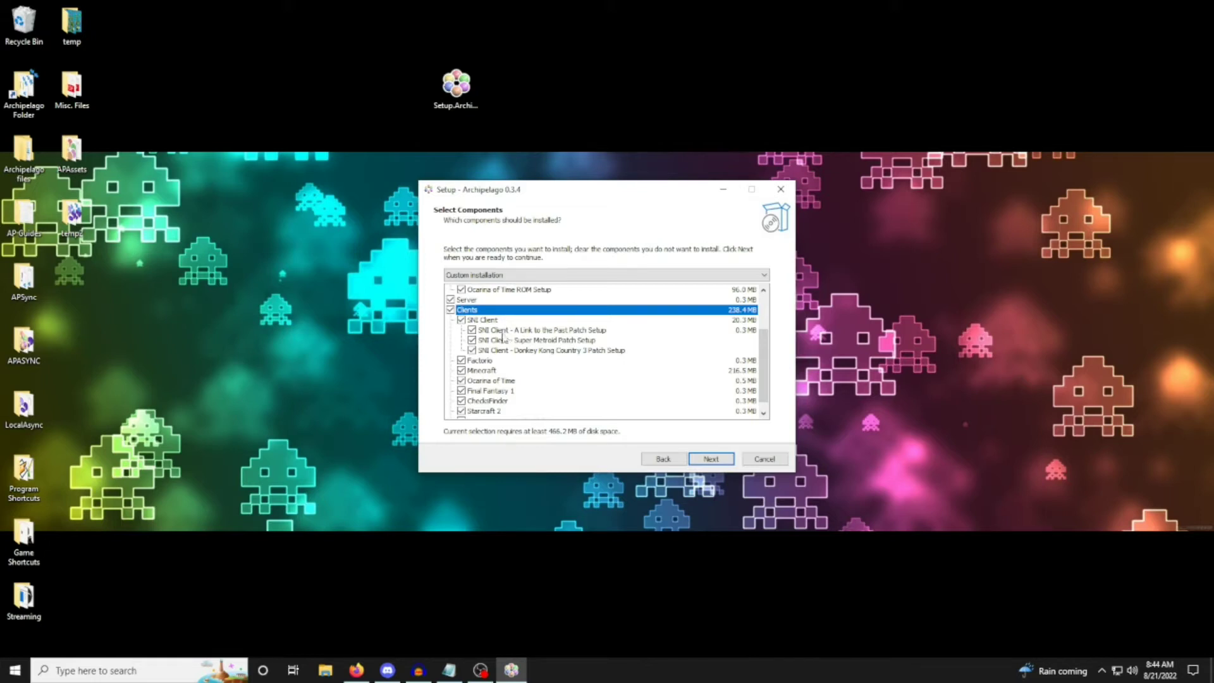
scroll(528, 352, down, 1)
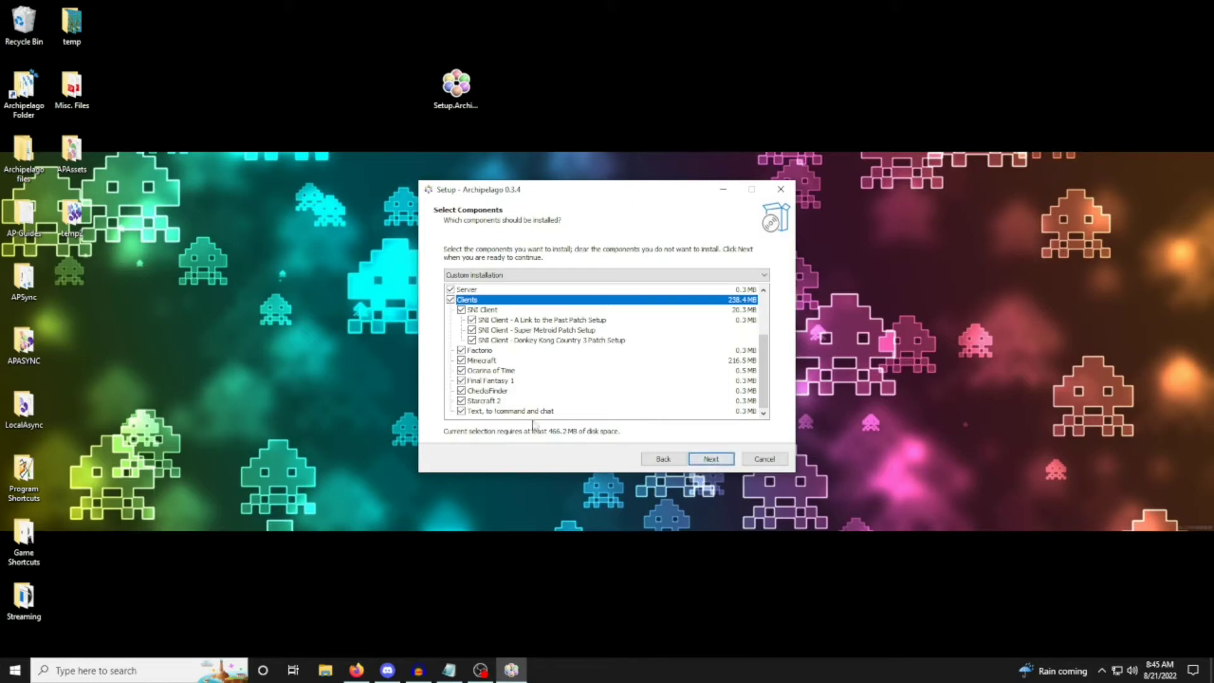
click(505, 411)
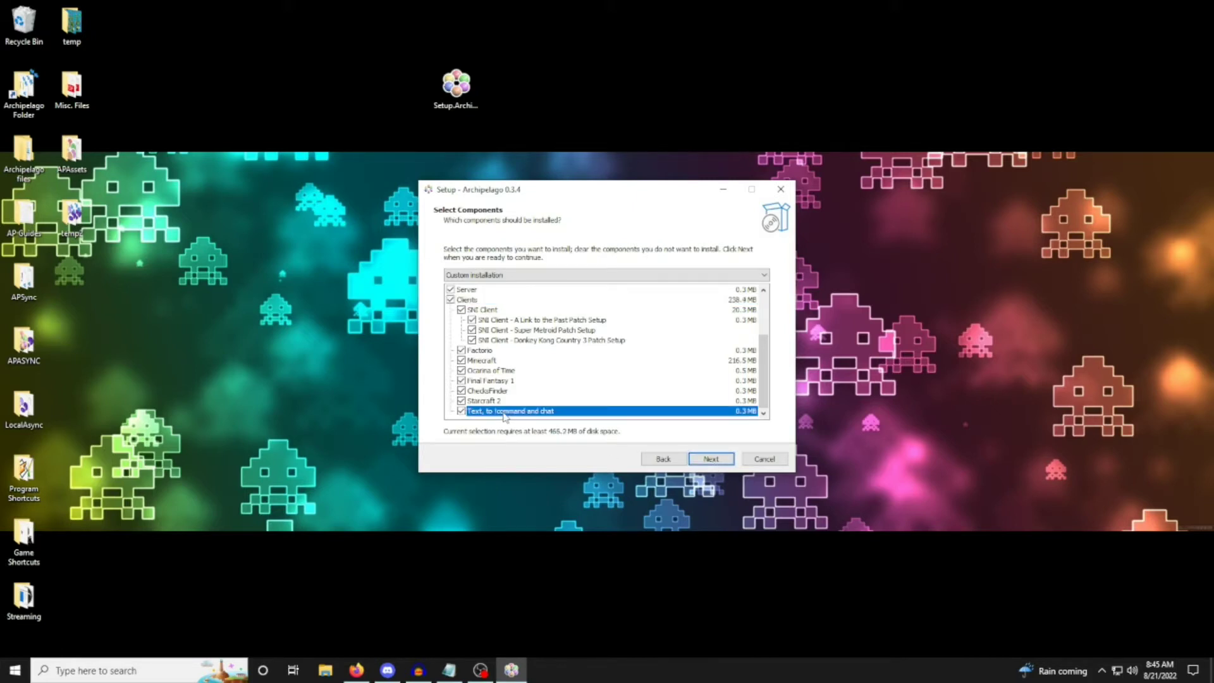
click(712, 460)
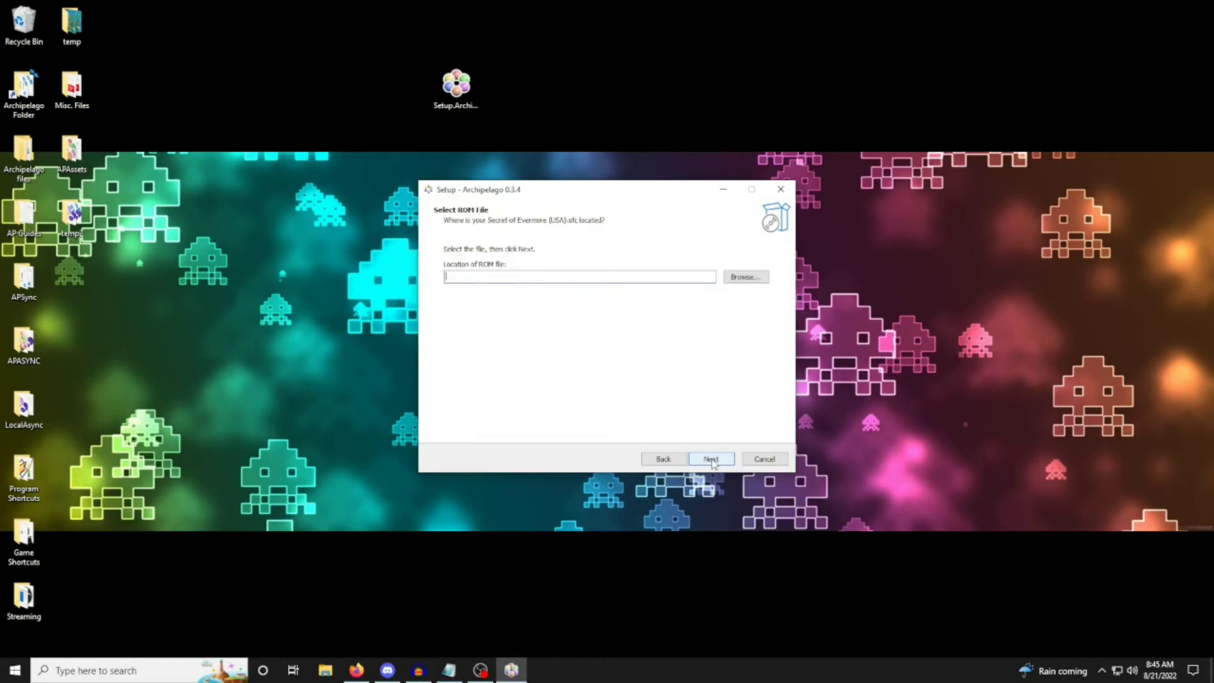
Choose Secret of Evermore (USA).sfc from the desktop folder temp2 as the requested ROM file and continue.
click(756, 278)
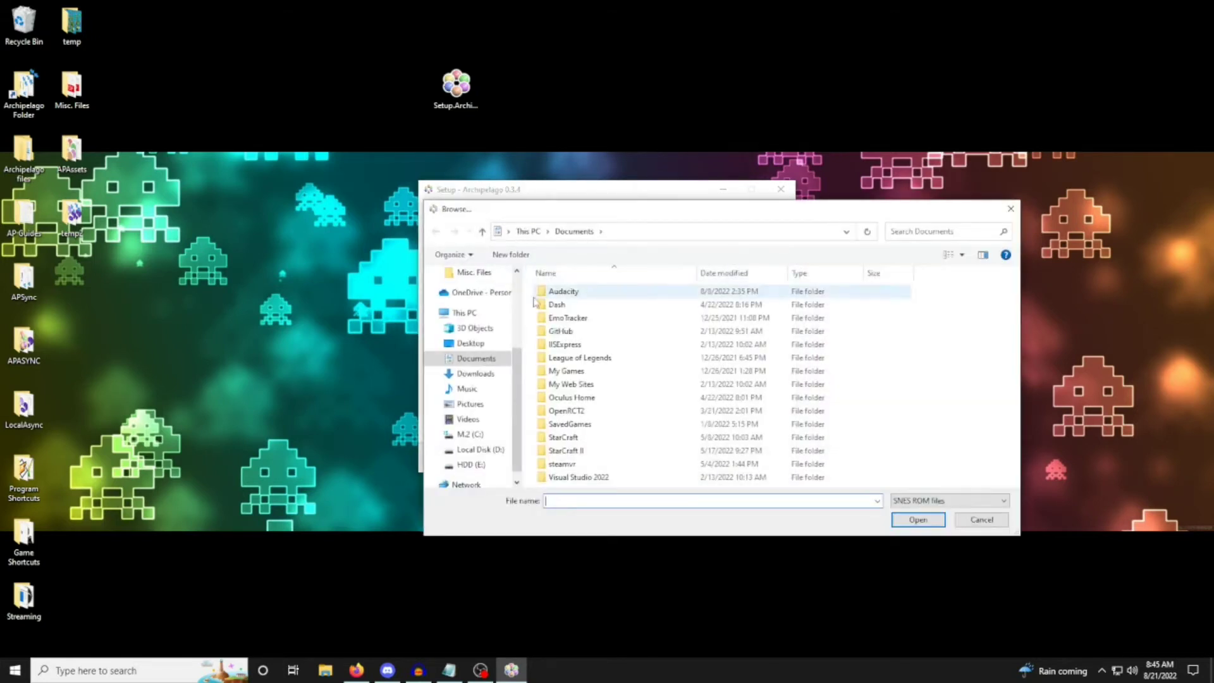
click(470, 343)
click(575, 437)
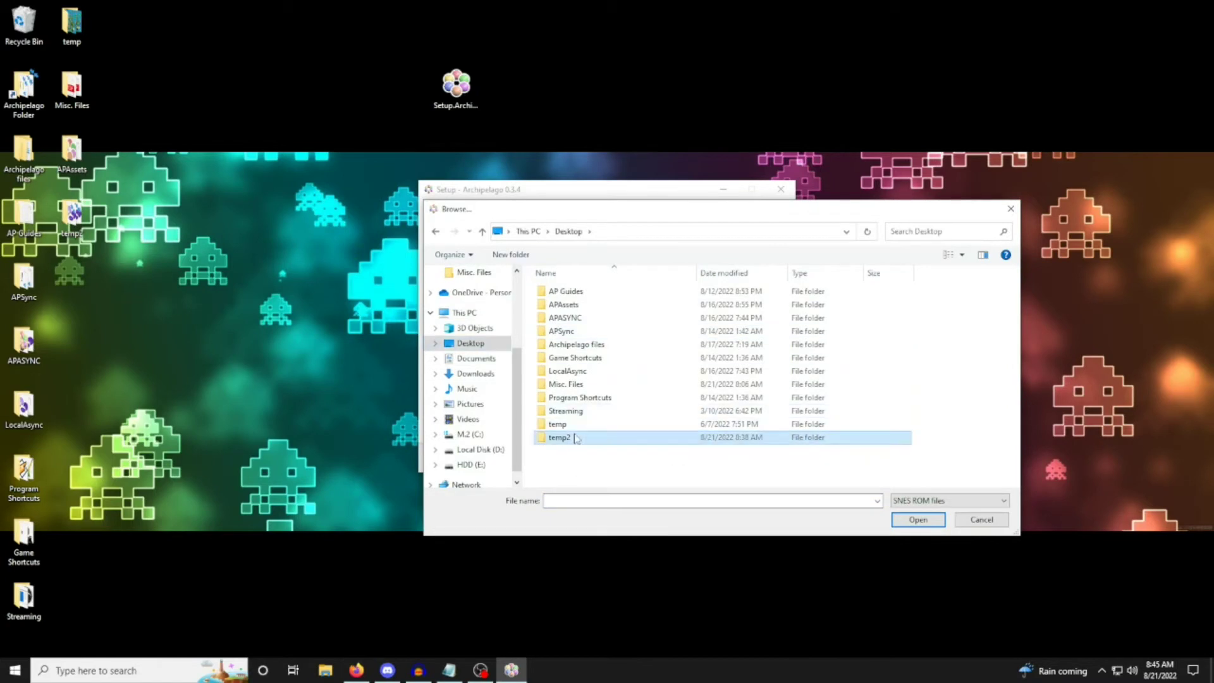
double_click(575, 437)
click(595, 305)
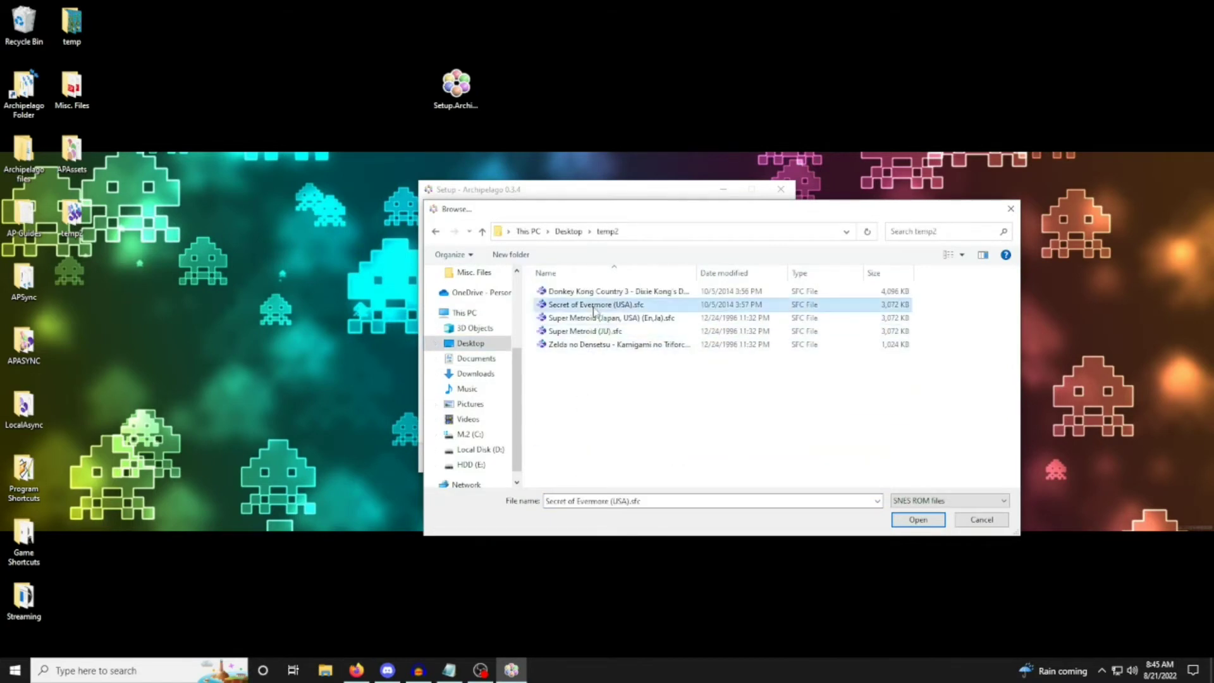
click(893, 518)
click(713, 459)
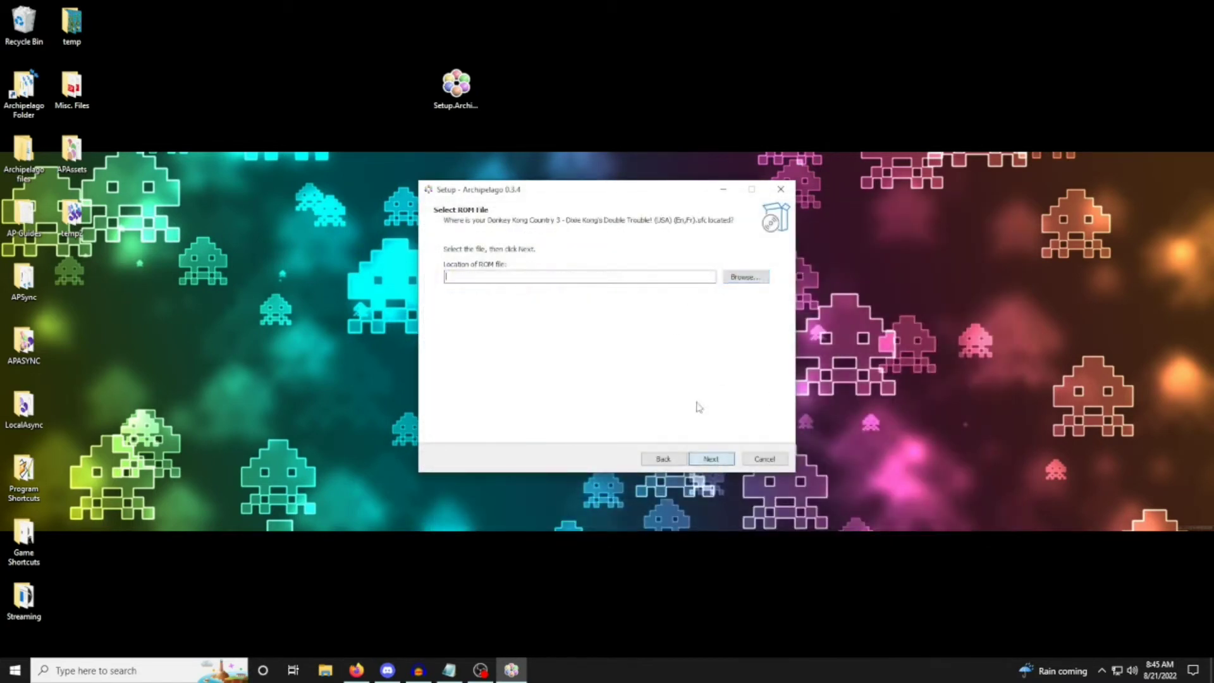
Choose Donkey Kong Country 3 - Dixie Kong's Double Trouble! (USA) (En,Fr).sfc as the next ROM file and continue.
click(743, 277)
click(620, 291)
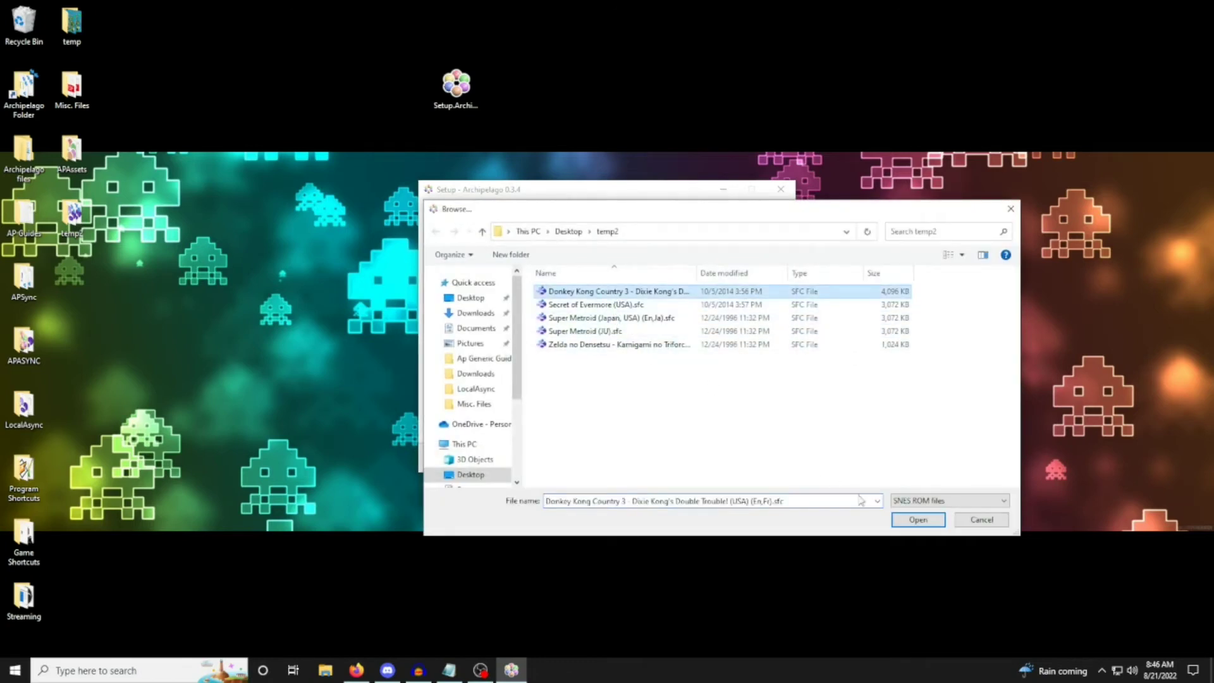
click(917, 519)
click(711, 459)
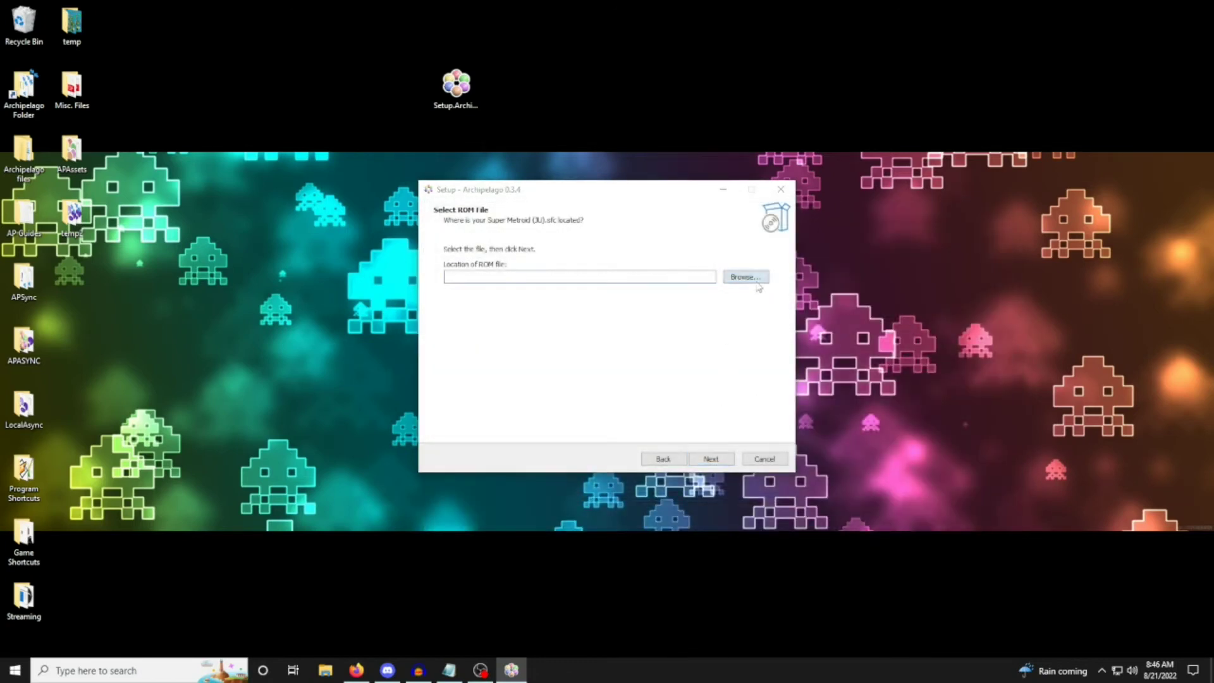
Choose Super Metroid (Japan, USA) (En,Ja).sfc from the temp2 folder as the requested ROM file and continue.
click(757, 283)
double_click(666, 321)
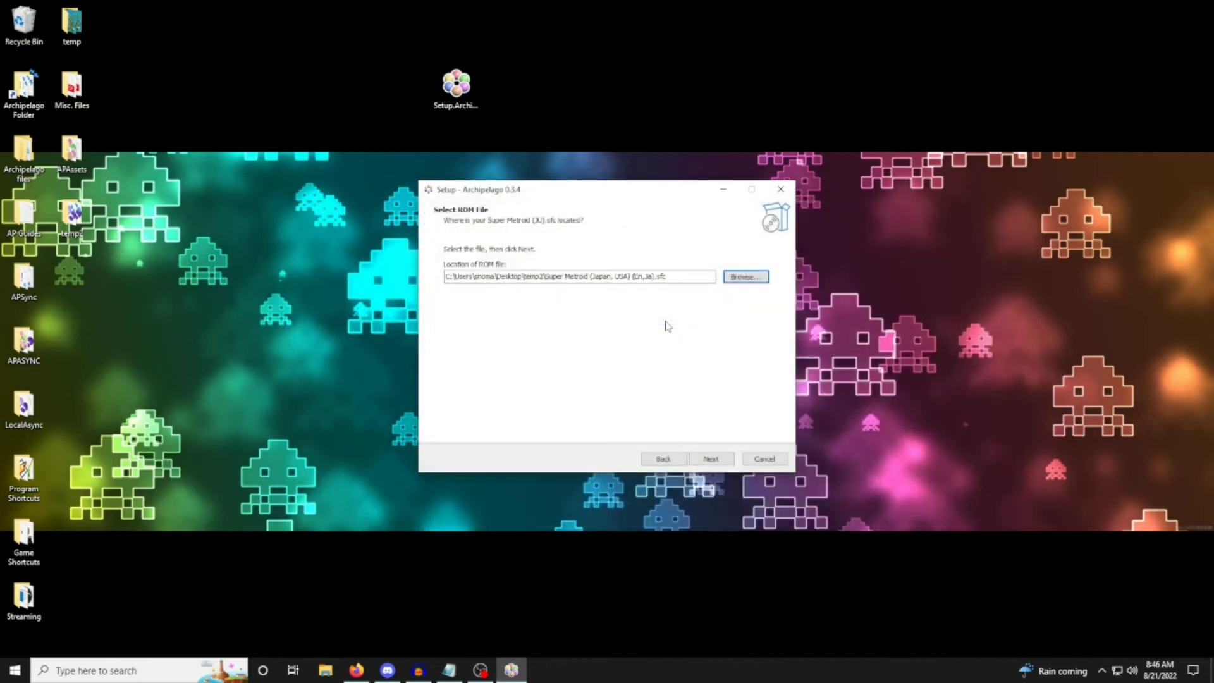
click(702, 460)
Choose the Zelda no Densetsu - Kamigami no Triforce (Japan) ROM file and continue with the desktop shortcut task left enabled.
click(744, 281)
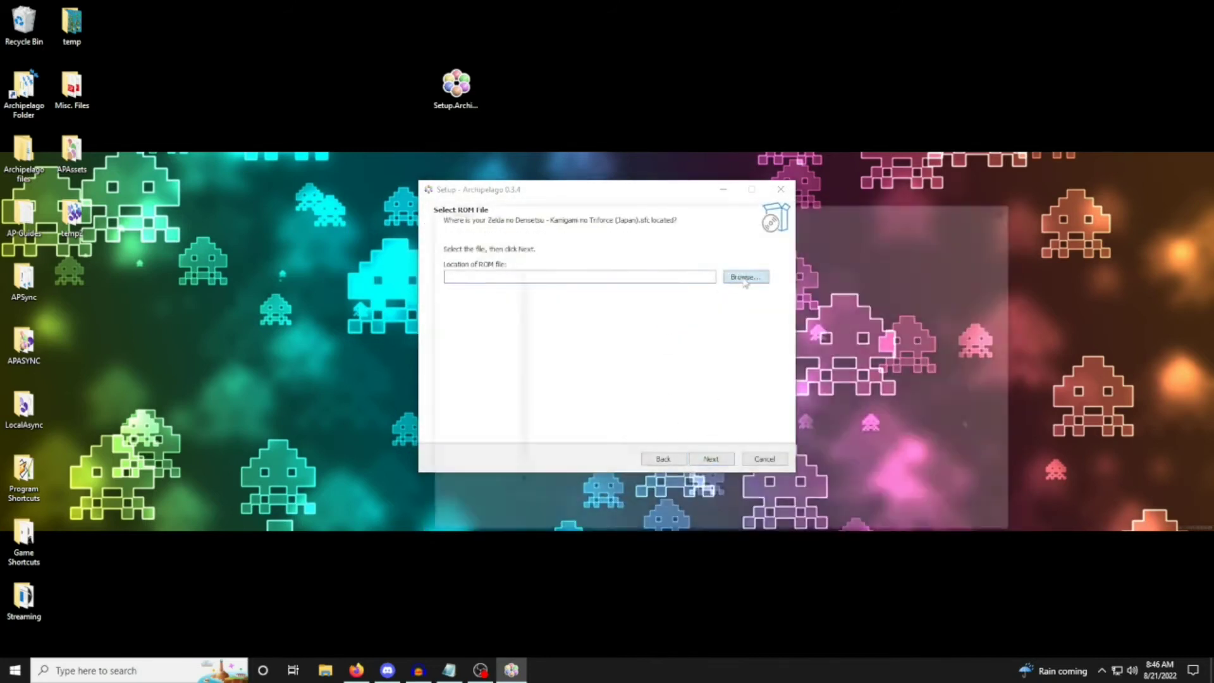
double_click(644, 347)
click(708, 459)
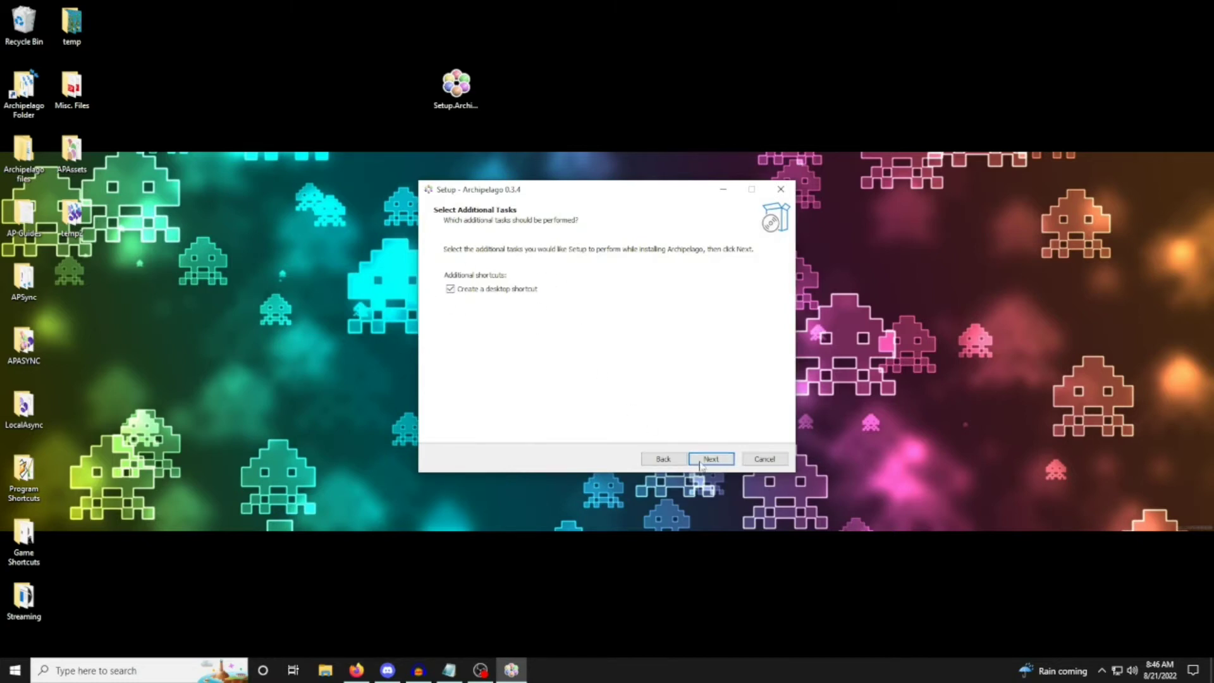
click(703, 462)
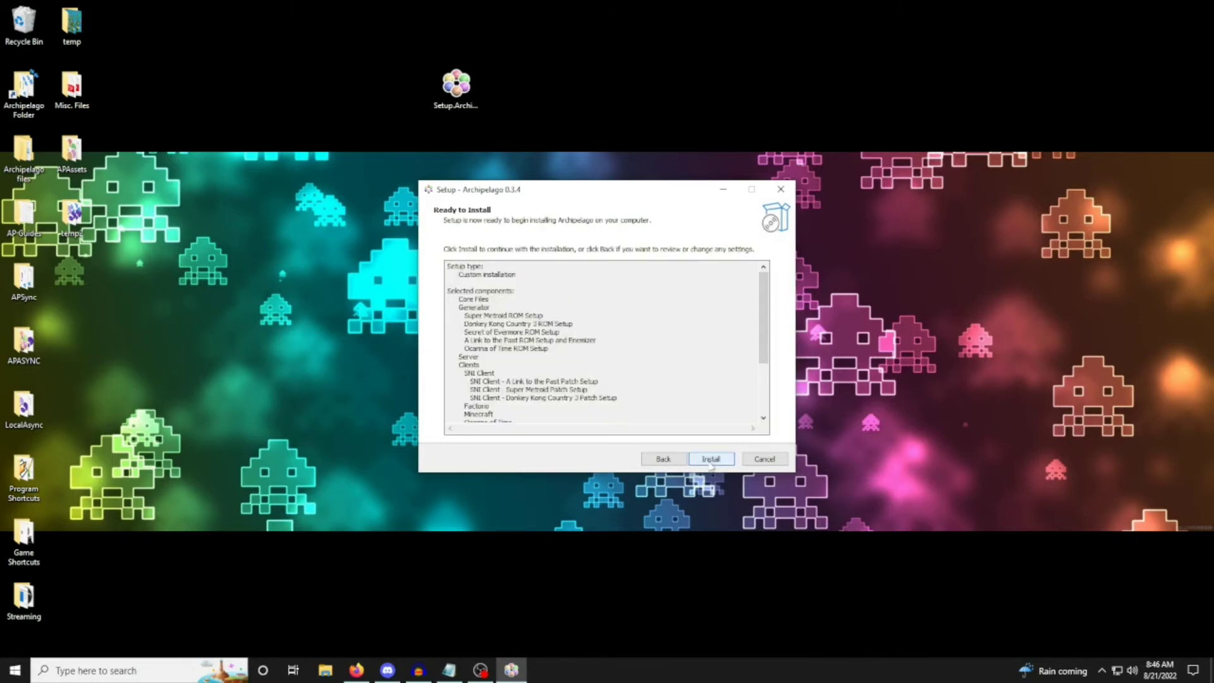
Review the selected components and additional tasks in the setup summary and start the installation.
mouse_move(763, 342)
mouse_down()
mouse_move(755, 401)
mouse_move(762, 326)
mouse_up()
drag(464, 291, 564, 424)
click(590, 357)
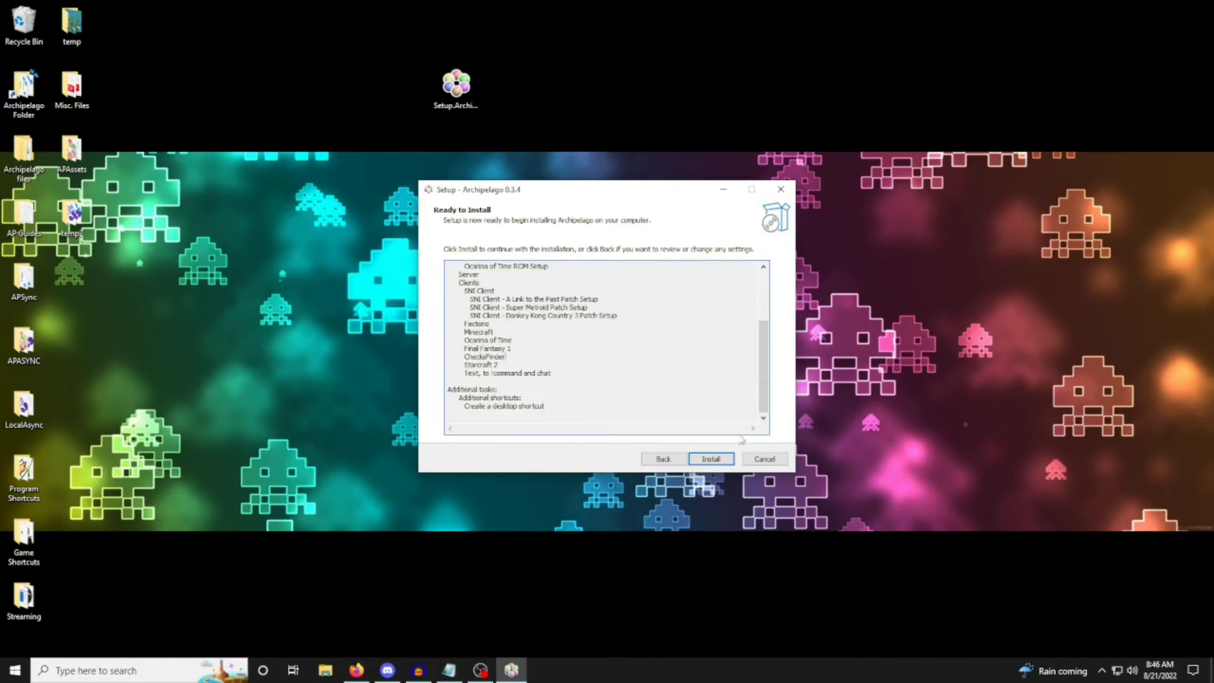
mouse_move(764, 389)
mouse_down()
mouse_move(767, 342)
mouse_move(767, 391)
mouse_up()
drag(614, 416, 499, 251)
click(590, 345)
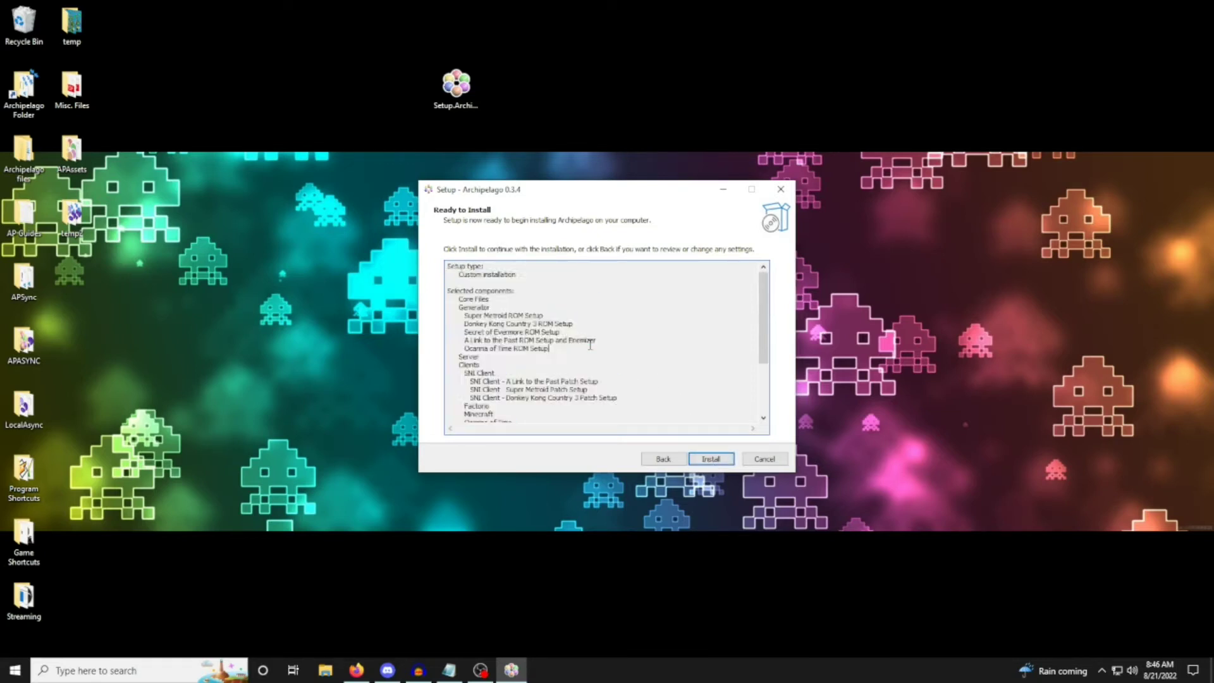
click(712, 460)
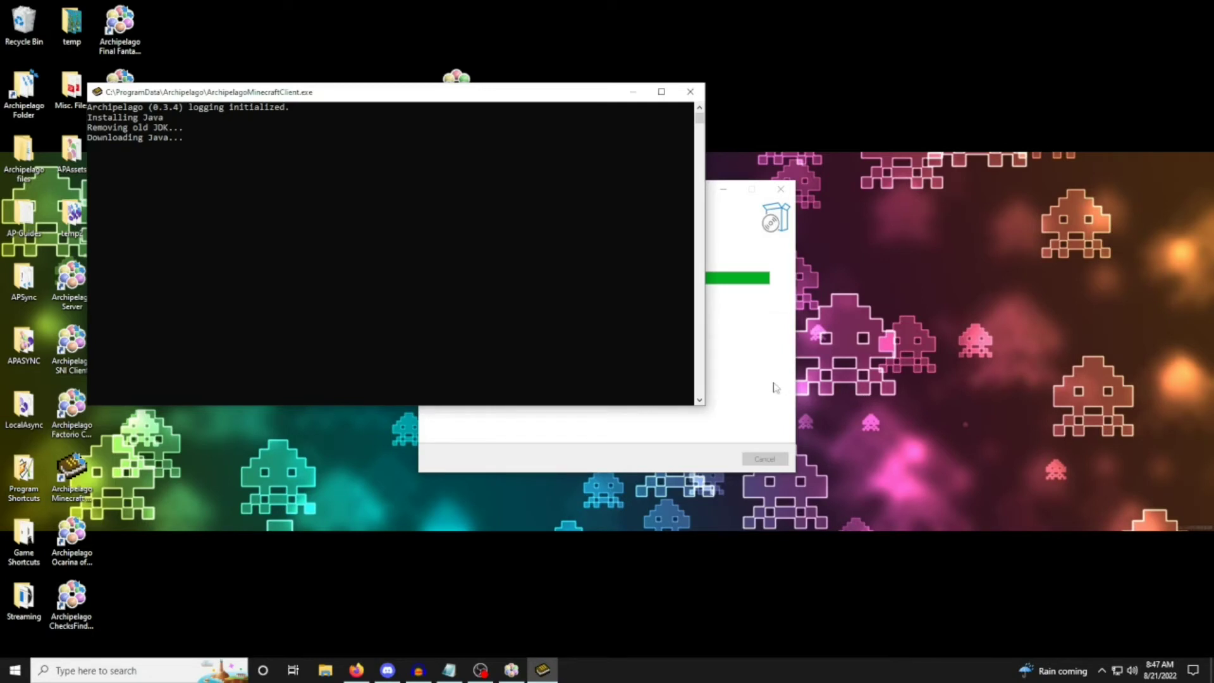
Move the Minecraft client console aside, switch to Firefox and look through the game setup guides on the Archipelago website.
drag(523, 95, 435, 17)
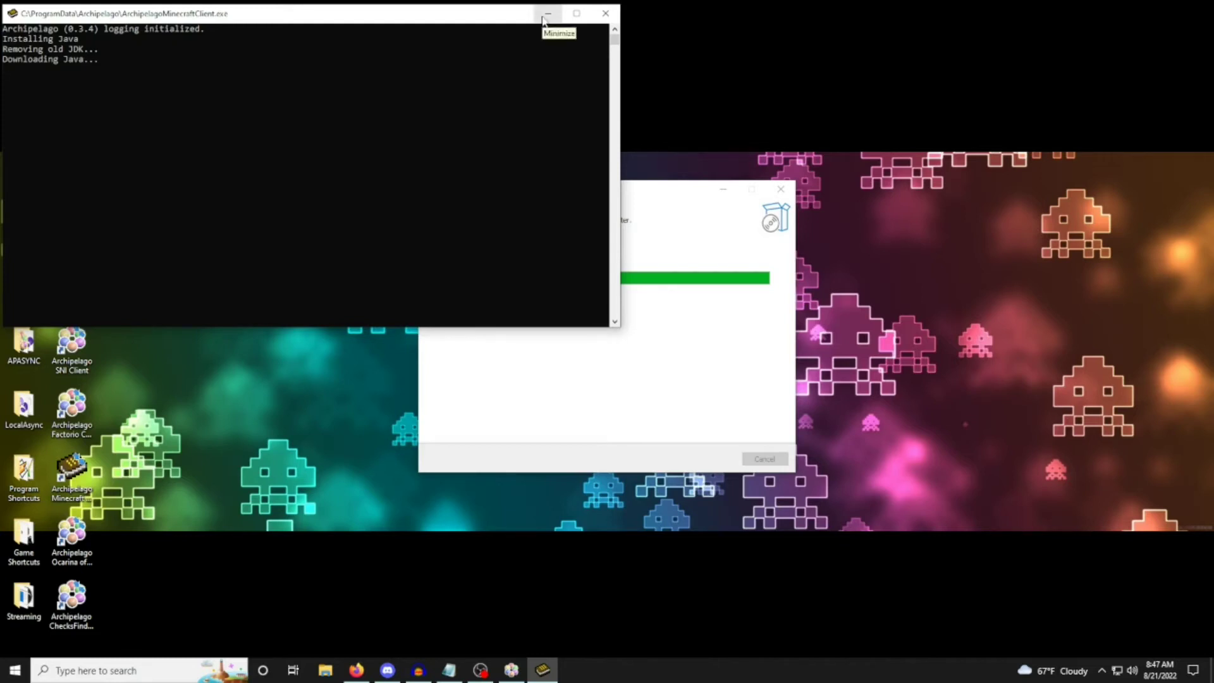
click(363, 674)
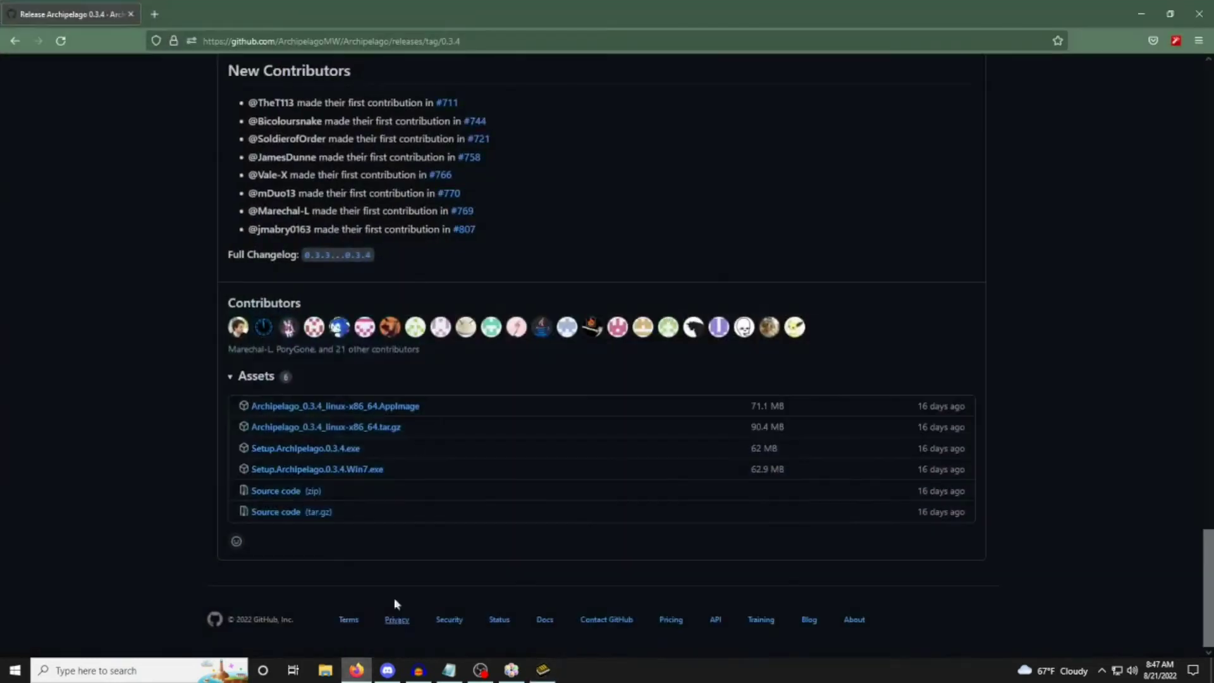
key(alt+Left)
key(alt+Left)
scroll(278, 248, up, 4)
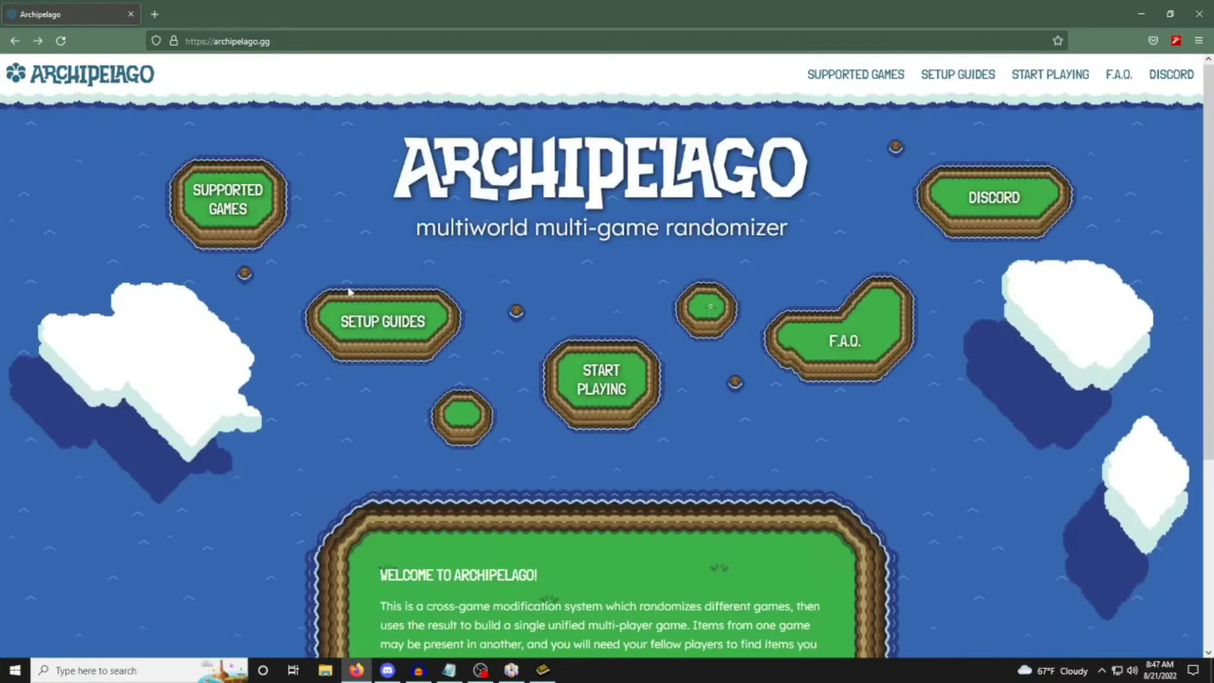
click(363, 302)
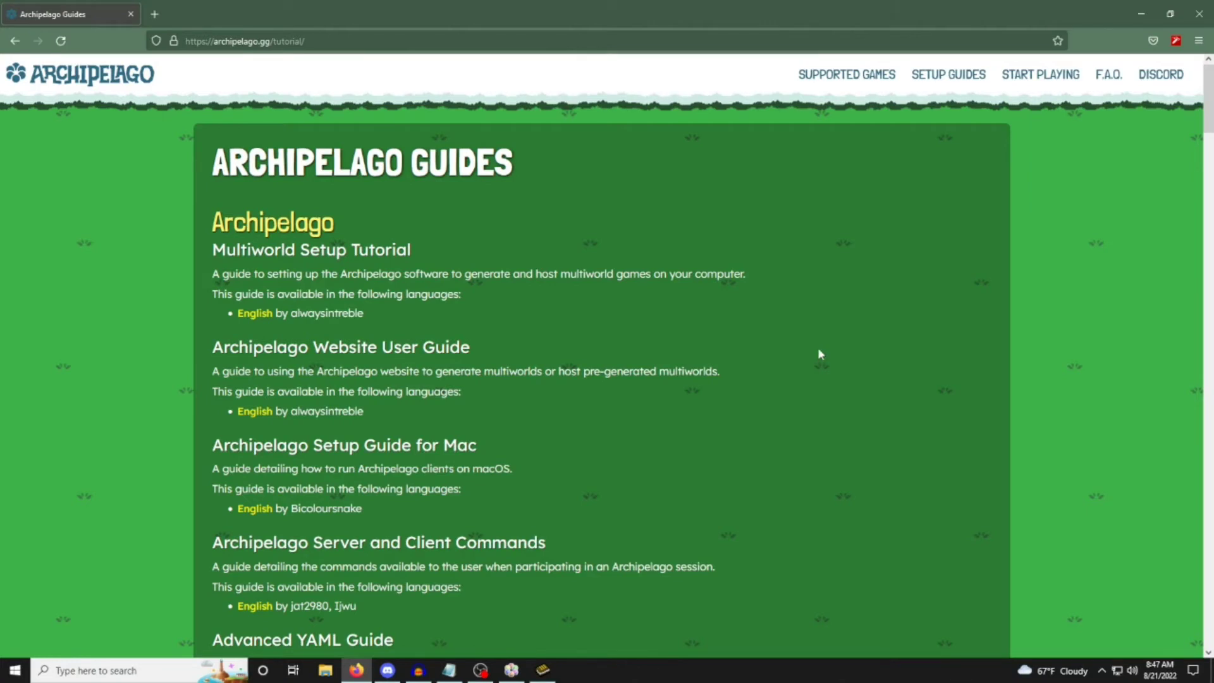
scroll(819, 353, down, 10)
scroll(819, 354, down, 4)
scroll(820, 353, down, 7)
scroll(818, 352, down, 6)
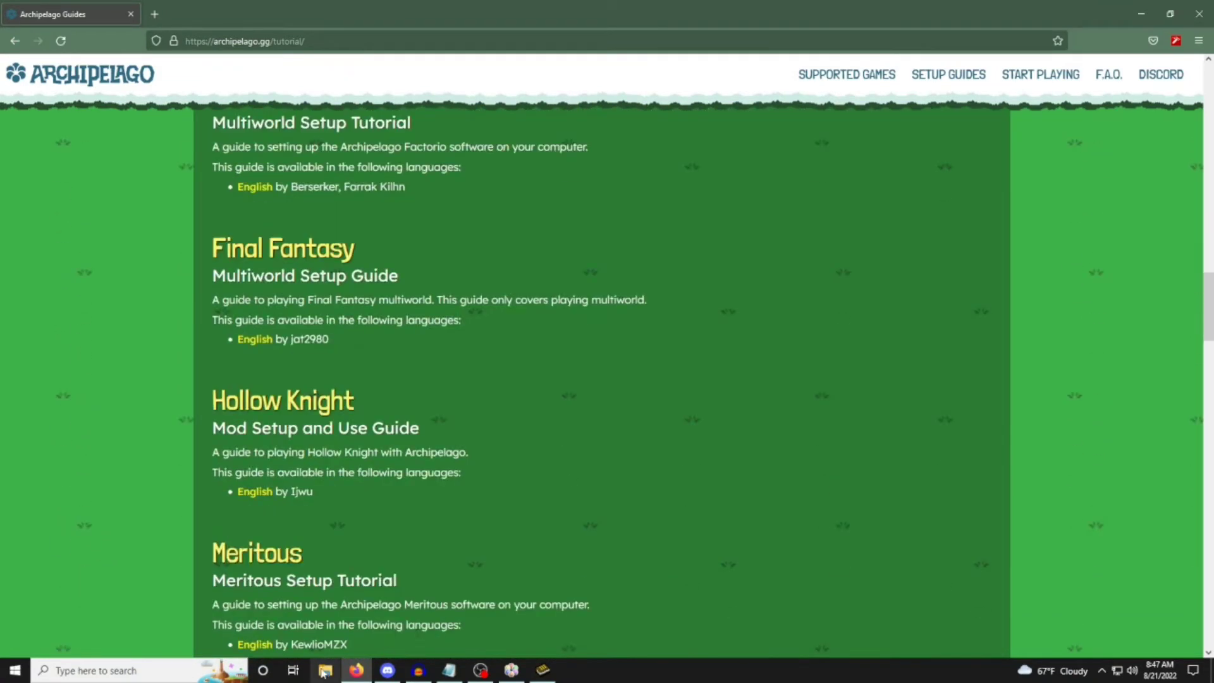
Return to the installation, exit the Minecraft client console and finish the Archipelago setup wizard.
click(1141, 14)
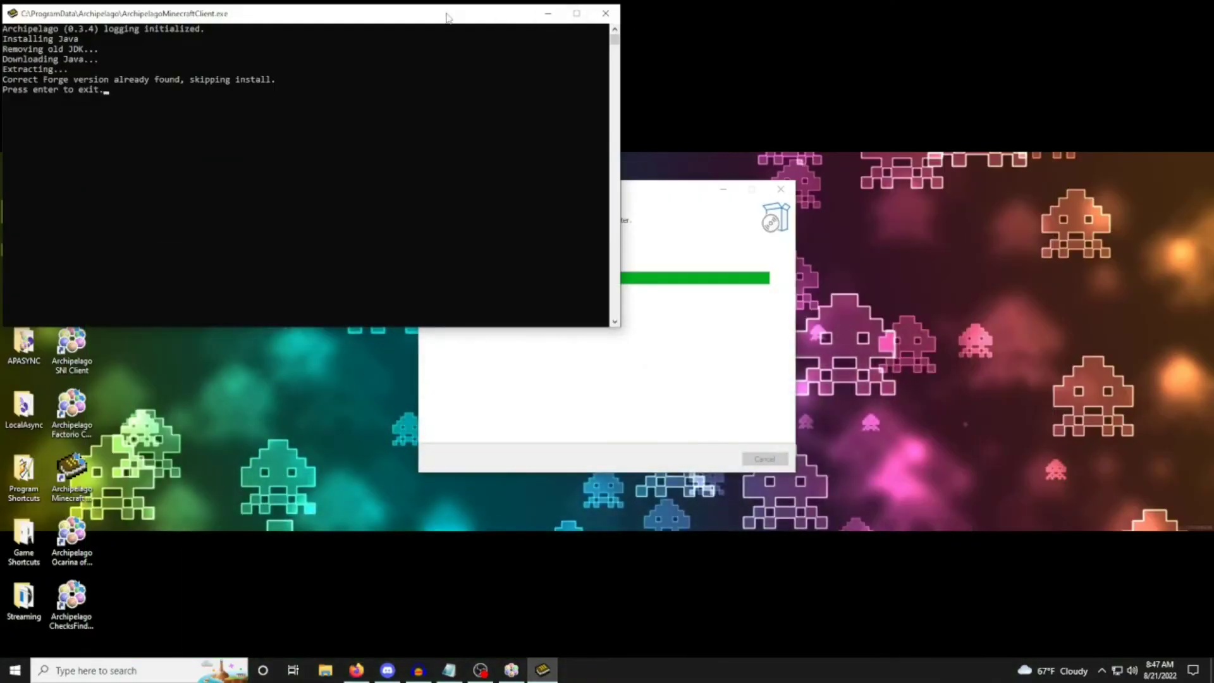
key(Return)
click(716, 454)
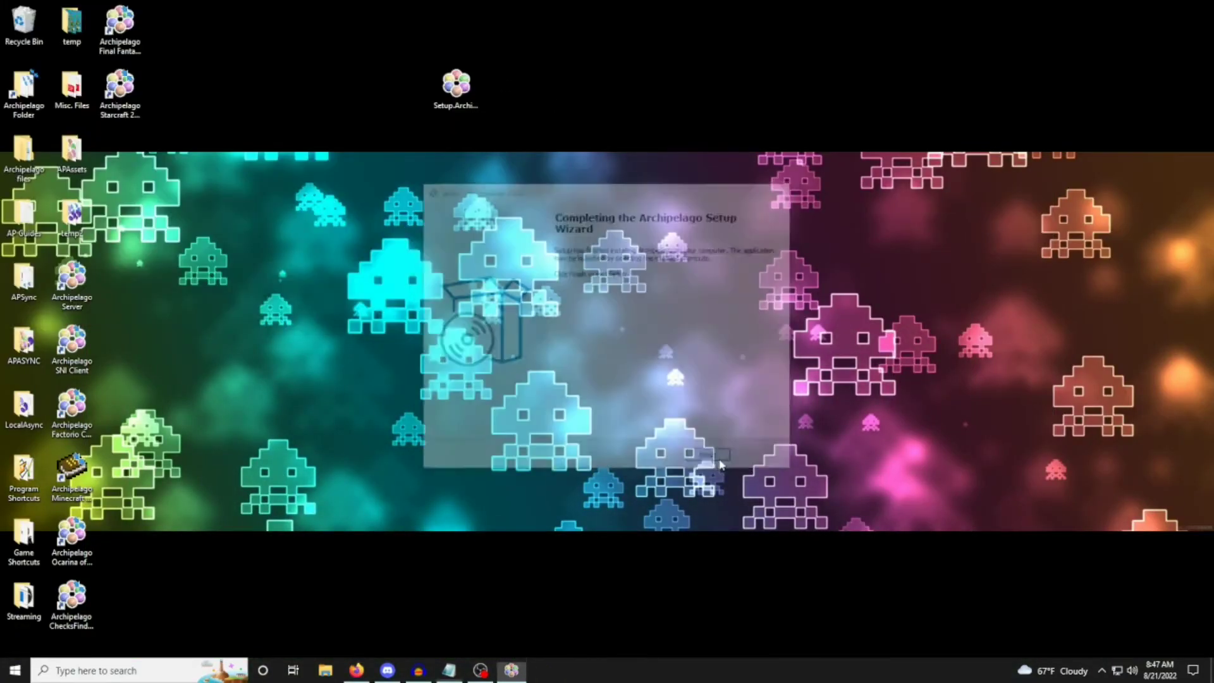
Open the Archipelago installation folder from the desktop and look through its subfolders and client executables.
double_click(26, 92)
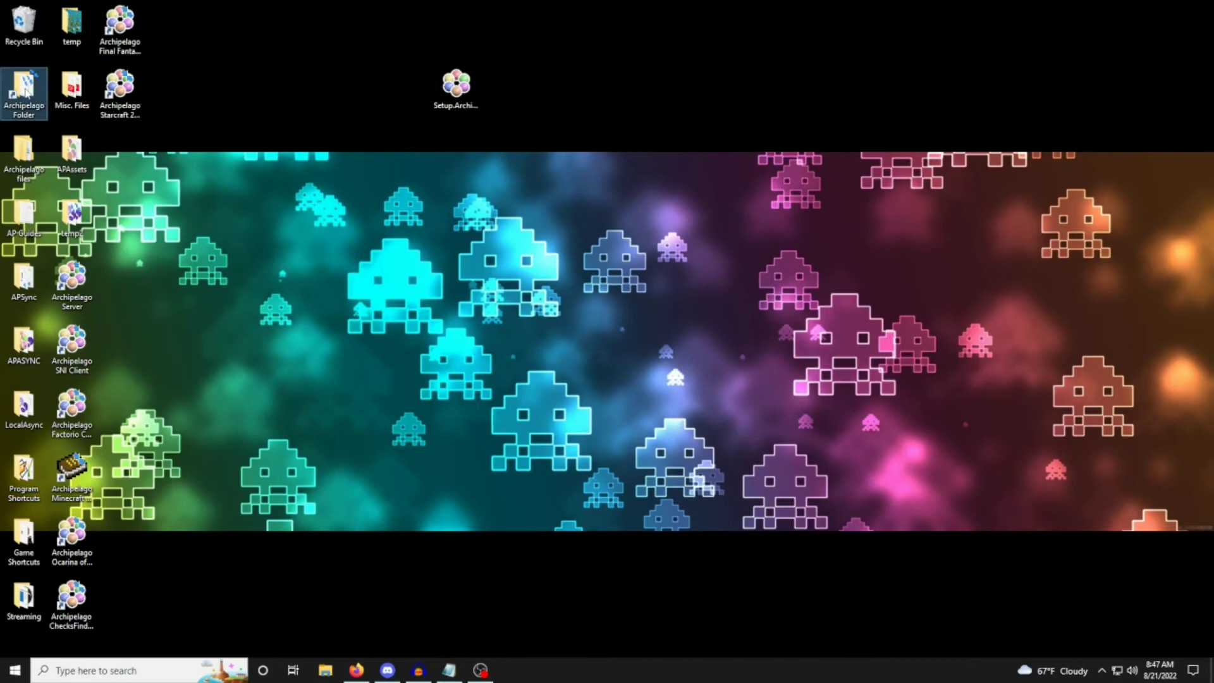
click(651, 73)
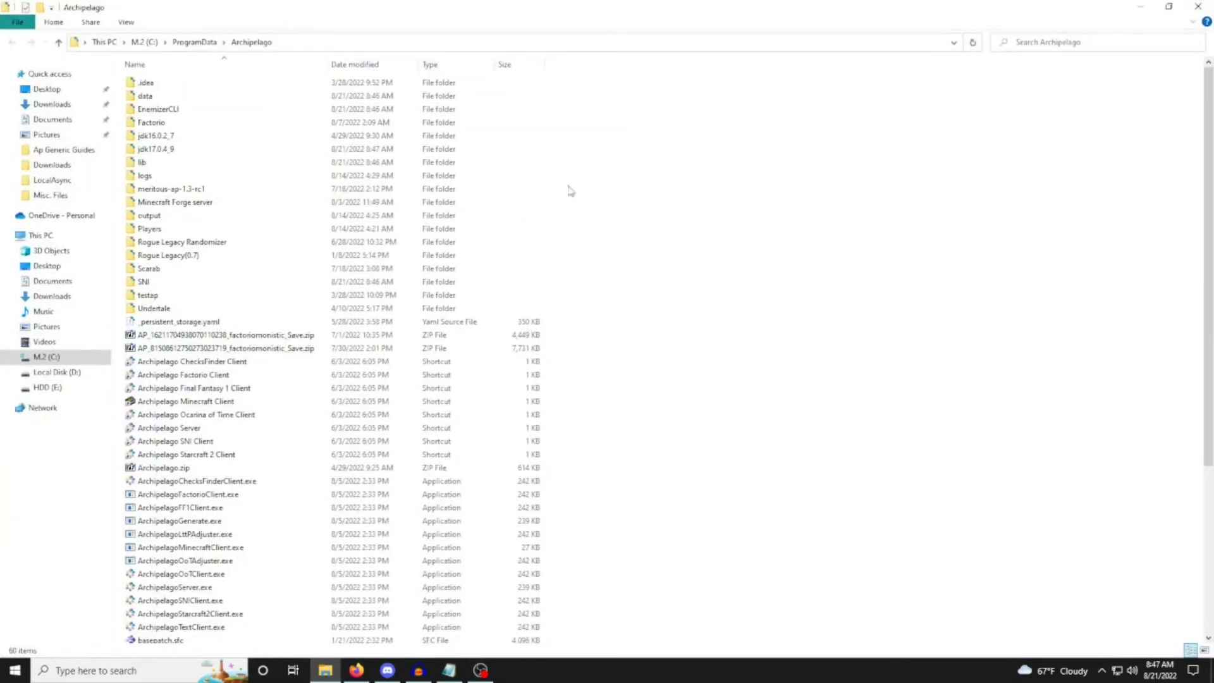
scroll(667, 378, down, 2)
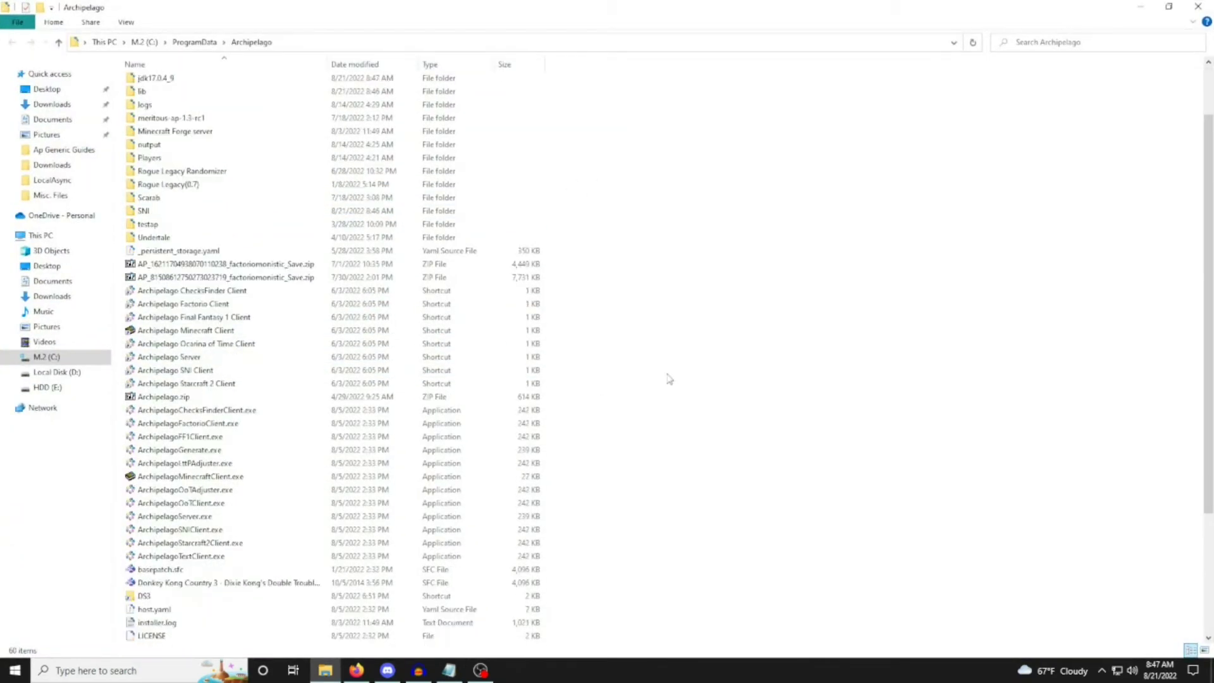
scroll(571, 362, up, 2)
click(158, 122)
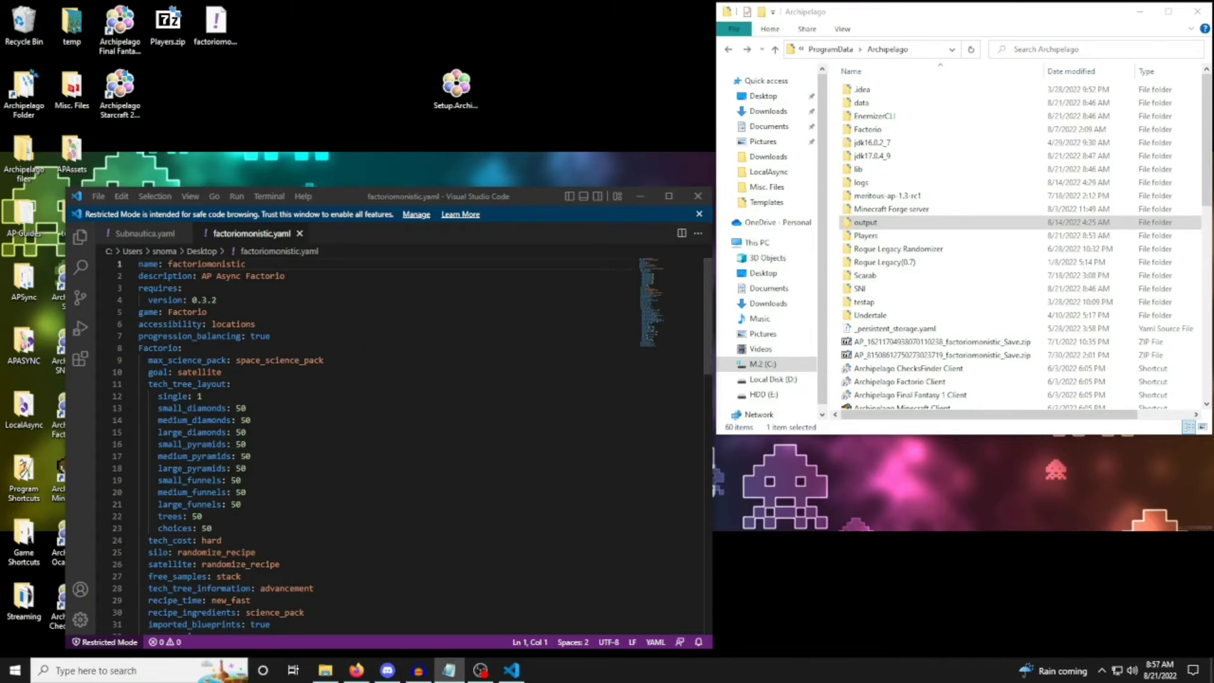
Examine the general settings at the head of factoriomonistic.yaml in Visual Studio Code, from name through progression_balancing.
click(416, 197)
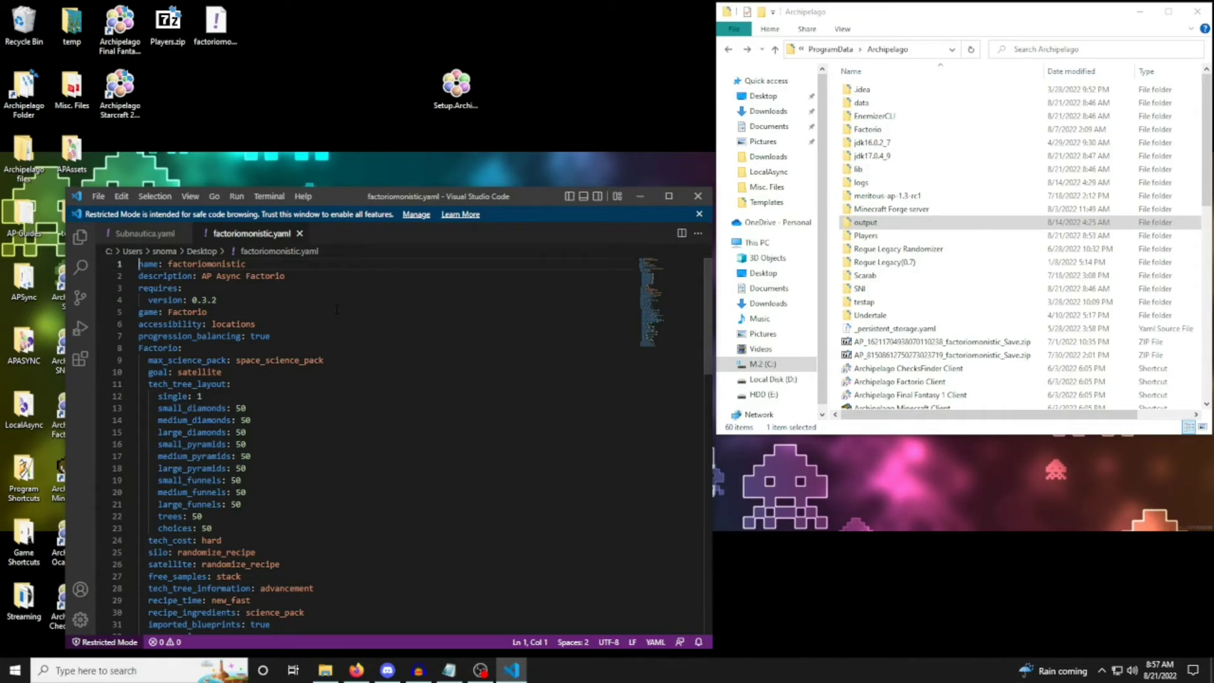
drag(139, 264, 408, 342)
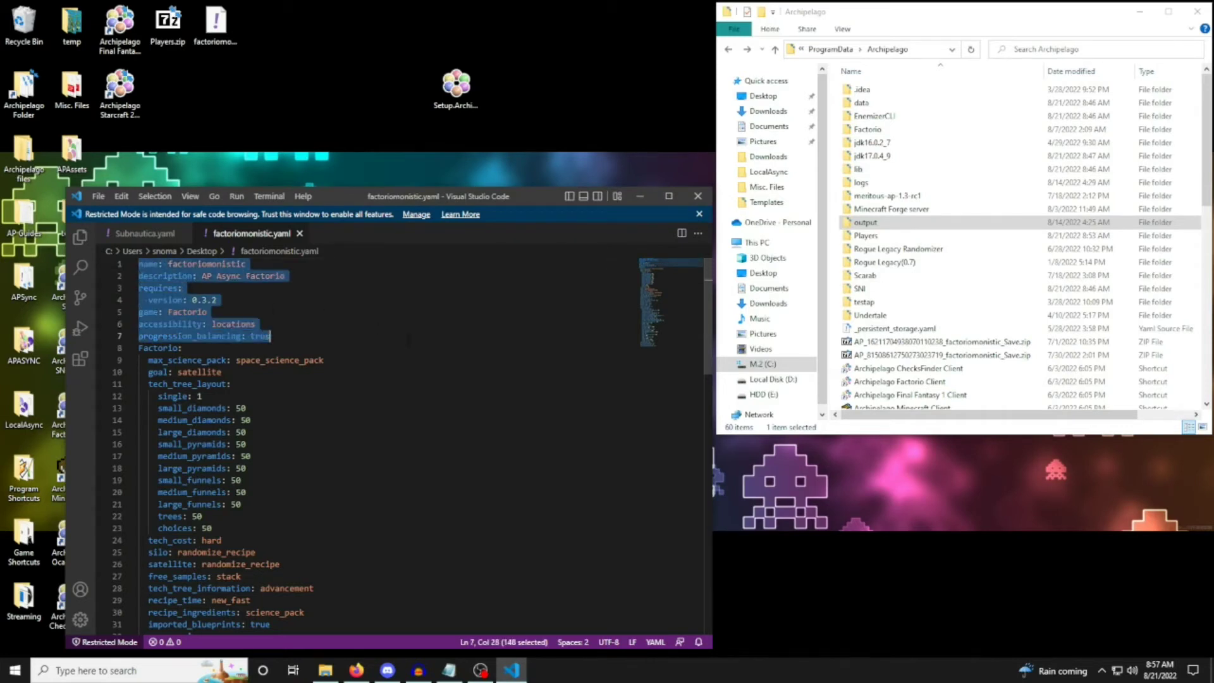
click(408, 342)
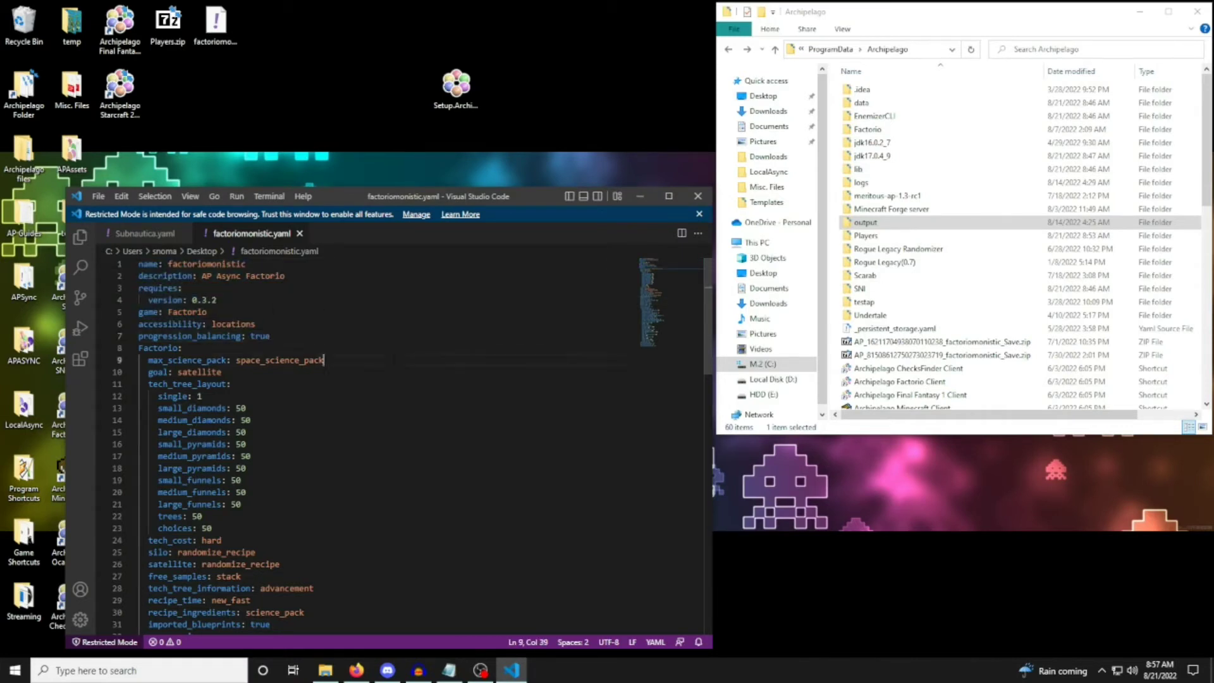
Examine the Factorio game options in factoriomonistic.yaml, including the weighted tech_tree_layout choices.
click(393, 360)
scroll(379, 385, down, 2)
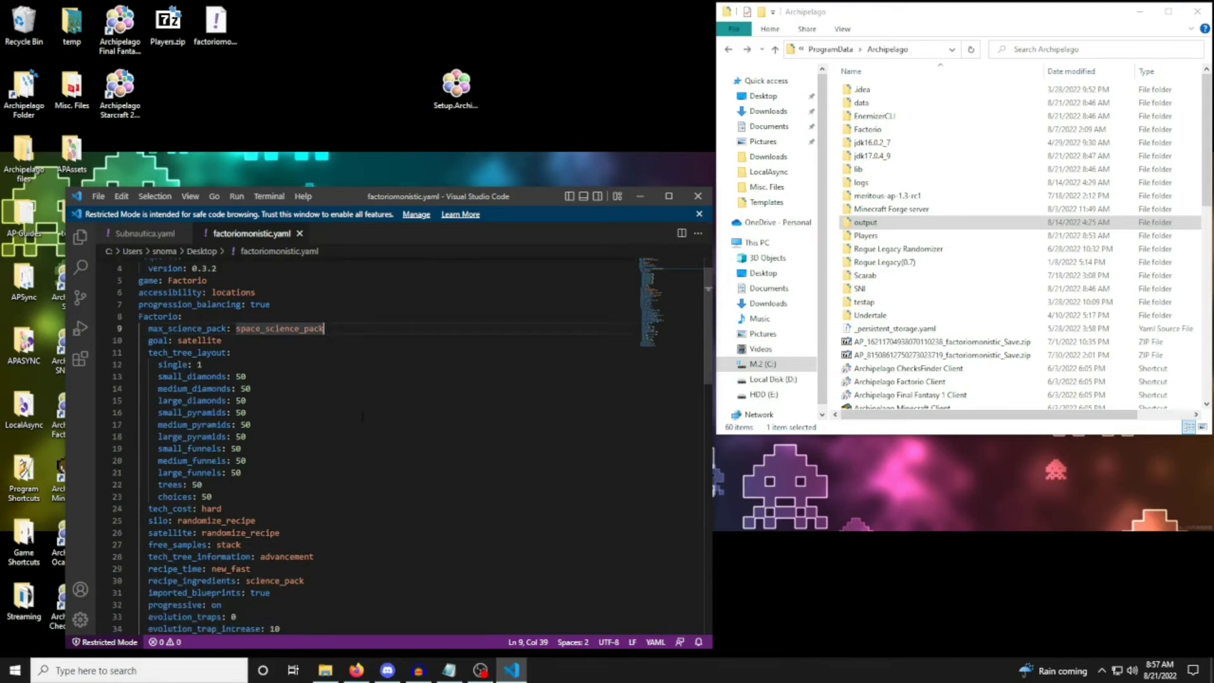
scroll(362, 417, down, 3)
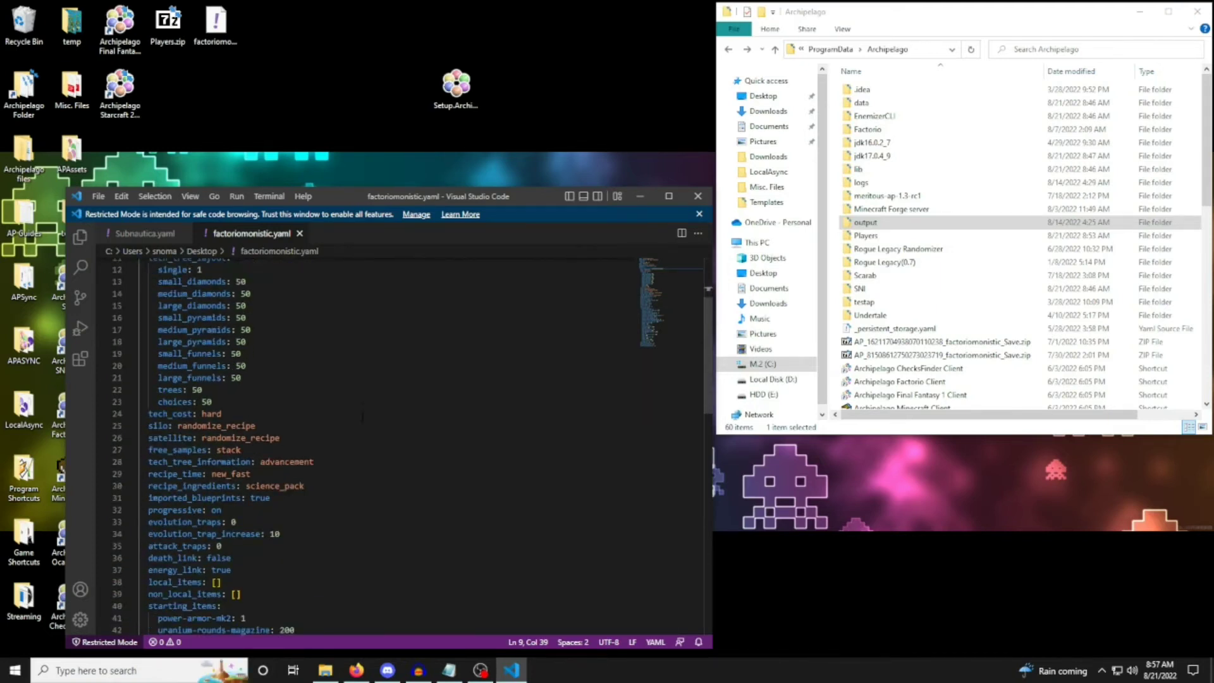
drag(158, 371, 338, 446)
click(339, 447)
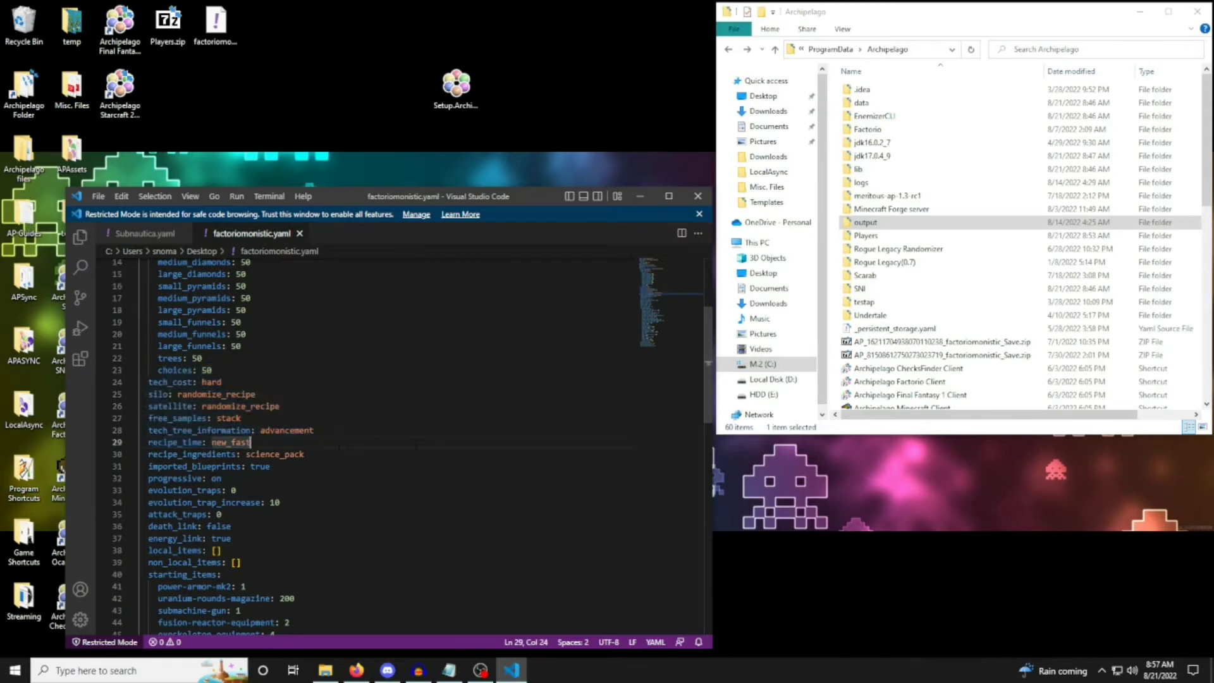
scroll(379, 446, down, 1)
scroll(405, 446, down, 2)
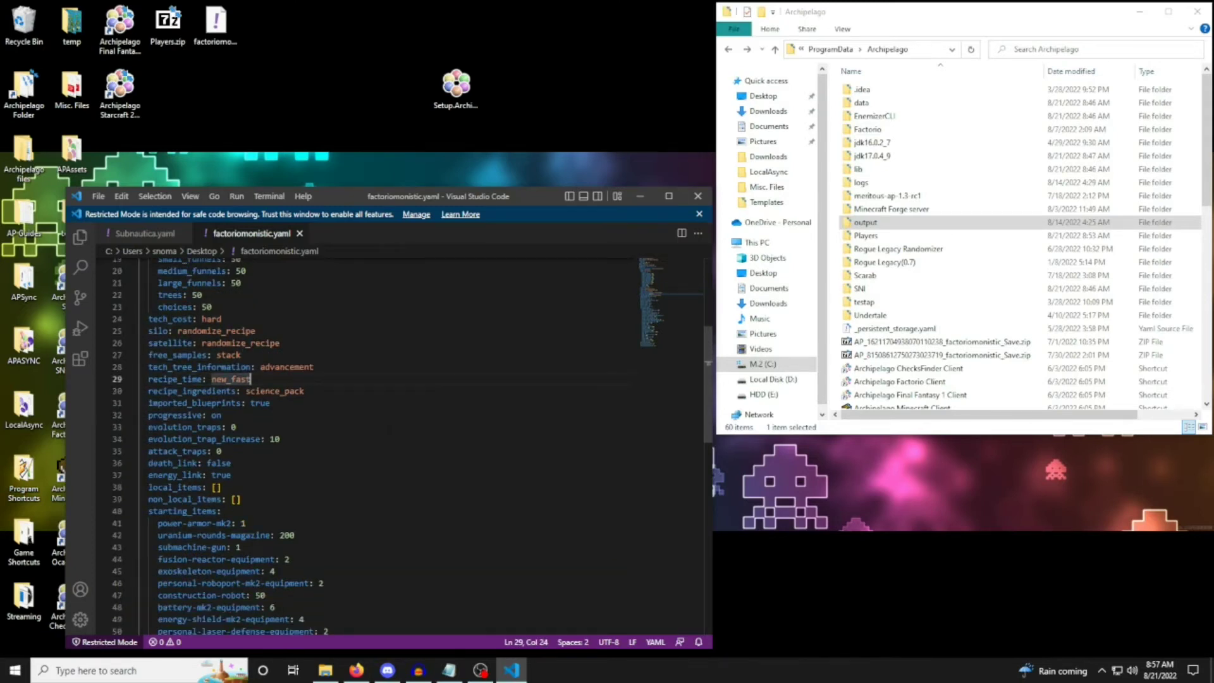
scroll(405, 446, up, 5)
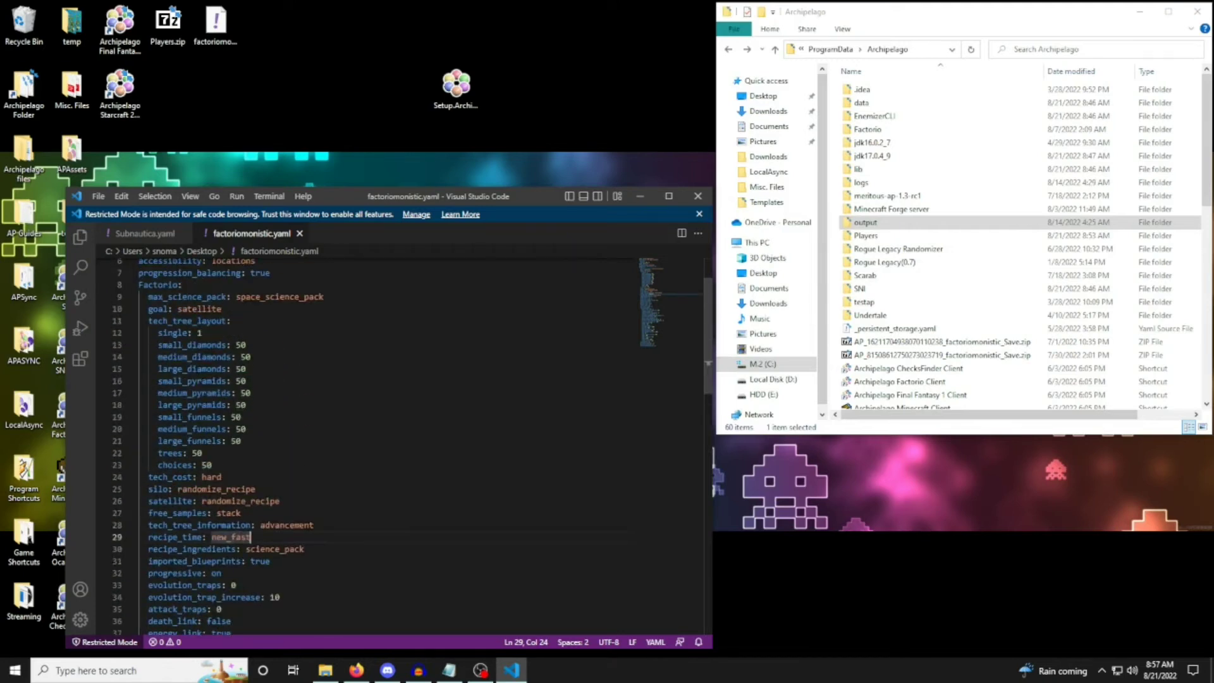
drag(278, 333, 303, 442)
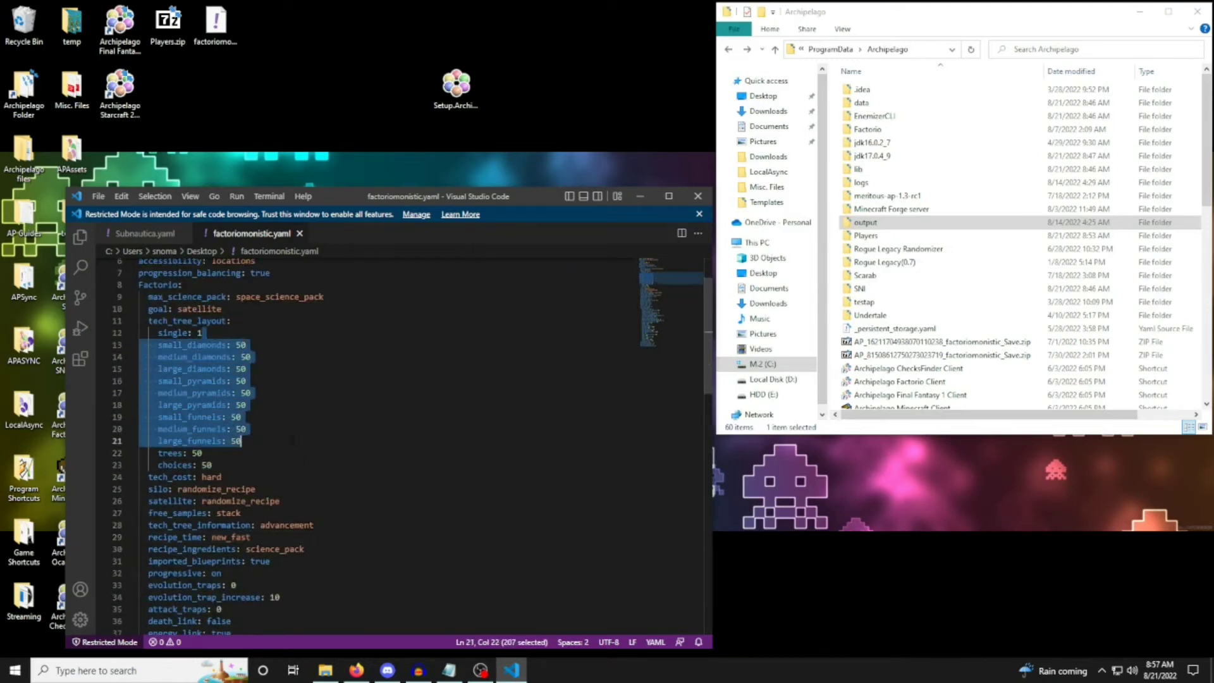
click(311, 415)
Look through the starting_items list and the remaining options at the end of factoriomonistic.yaml, and return to the file's beginning.
scroll(471, 500, down, 6)
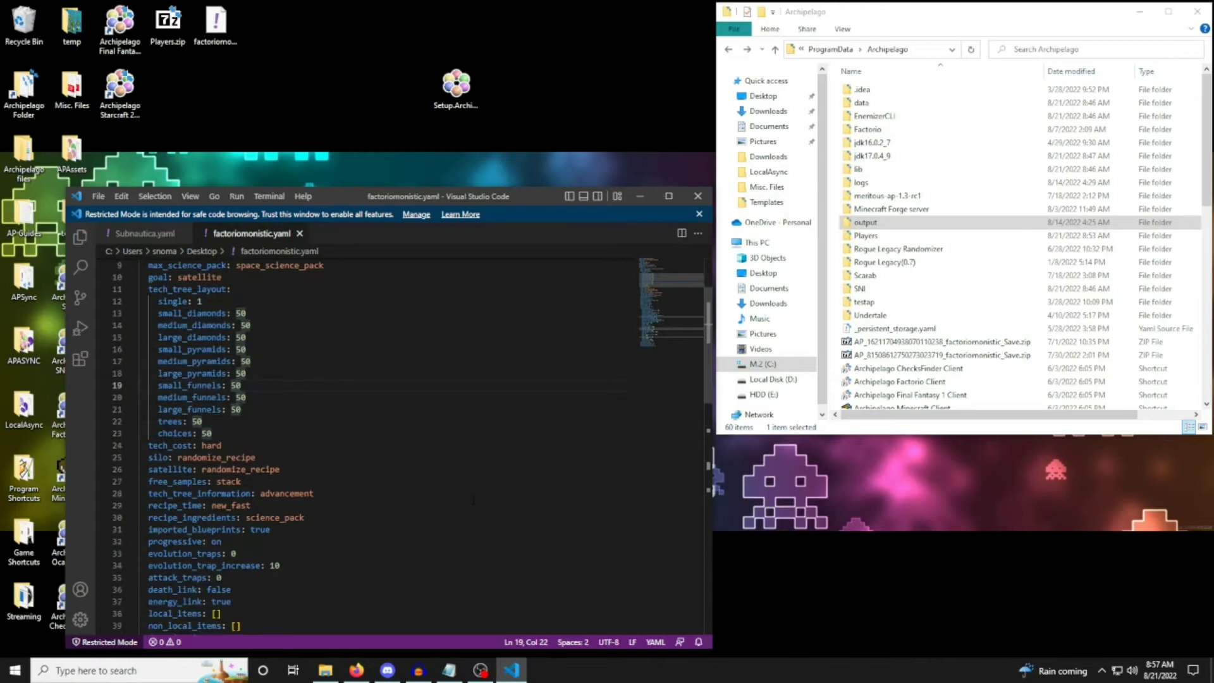
scroll(471, 501, down, 3)
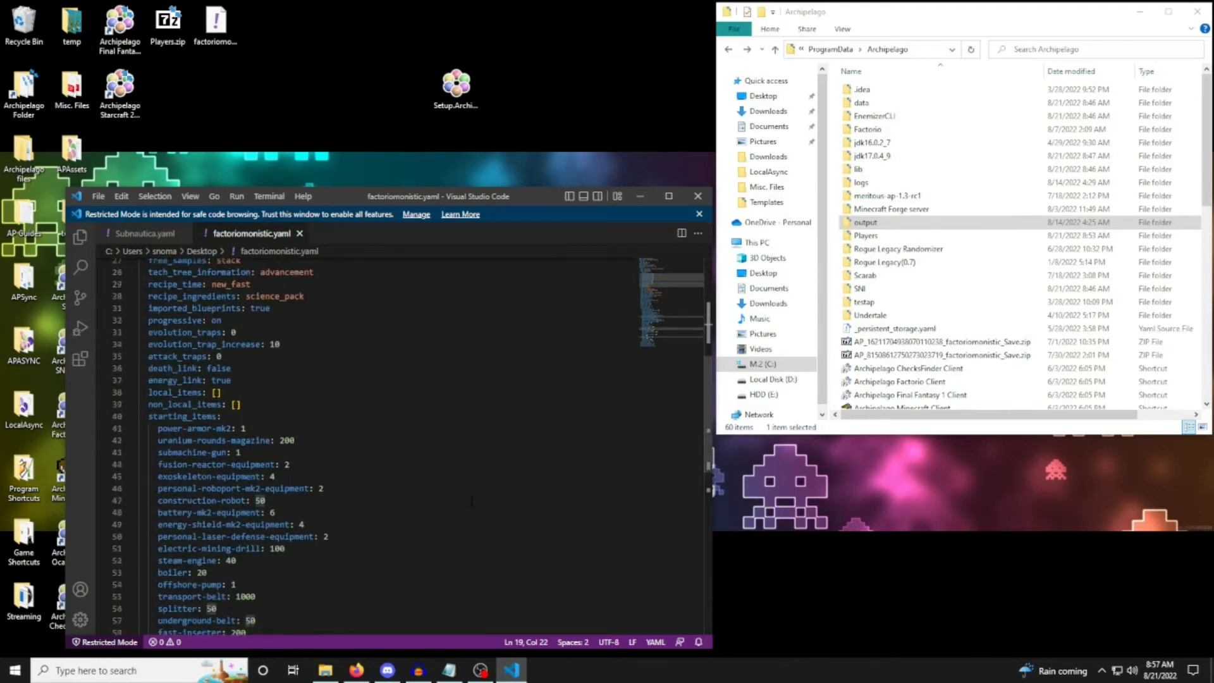
scroll(471, 501, down, 2)
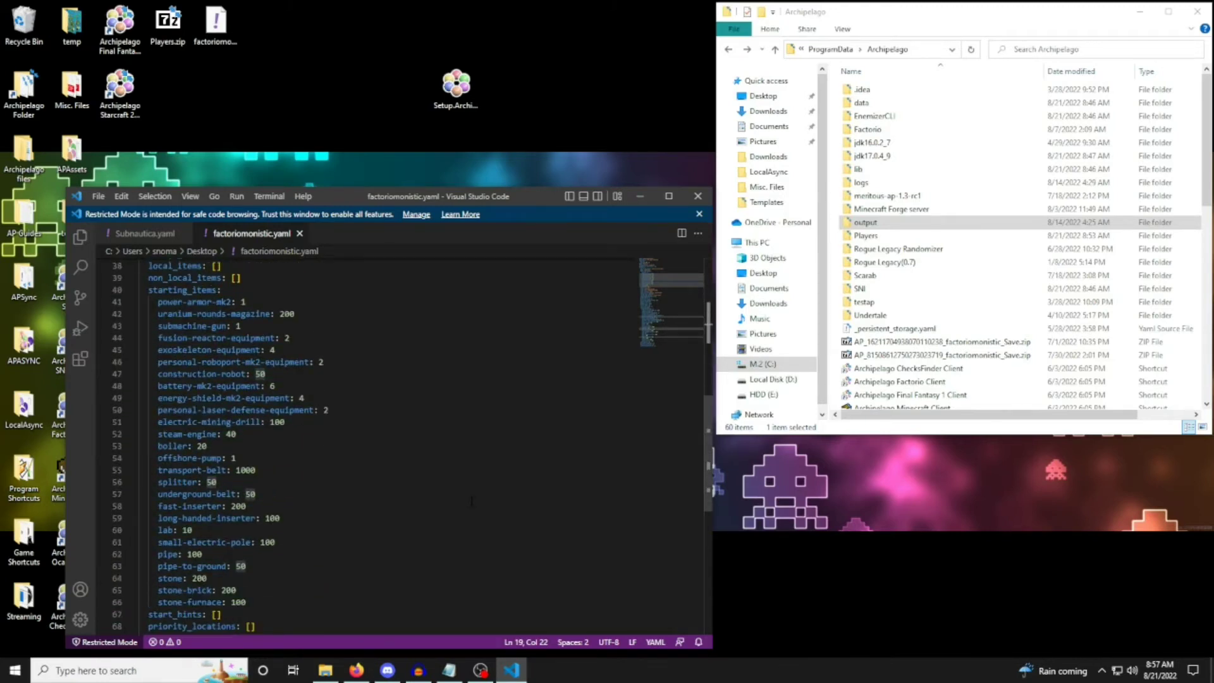
scroll(471, 501, down, 3)
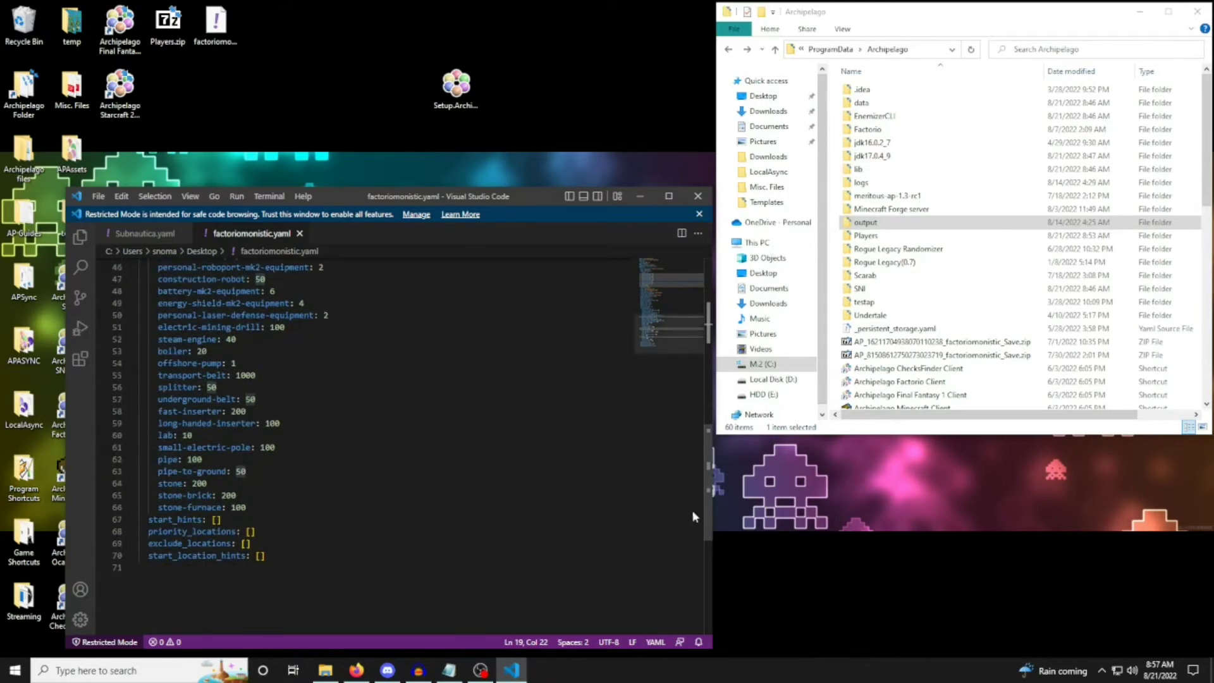
drag(704, 516, 718, 297)
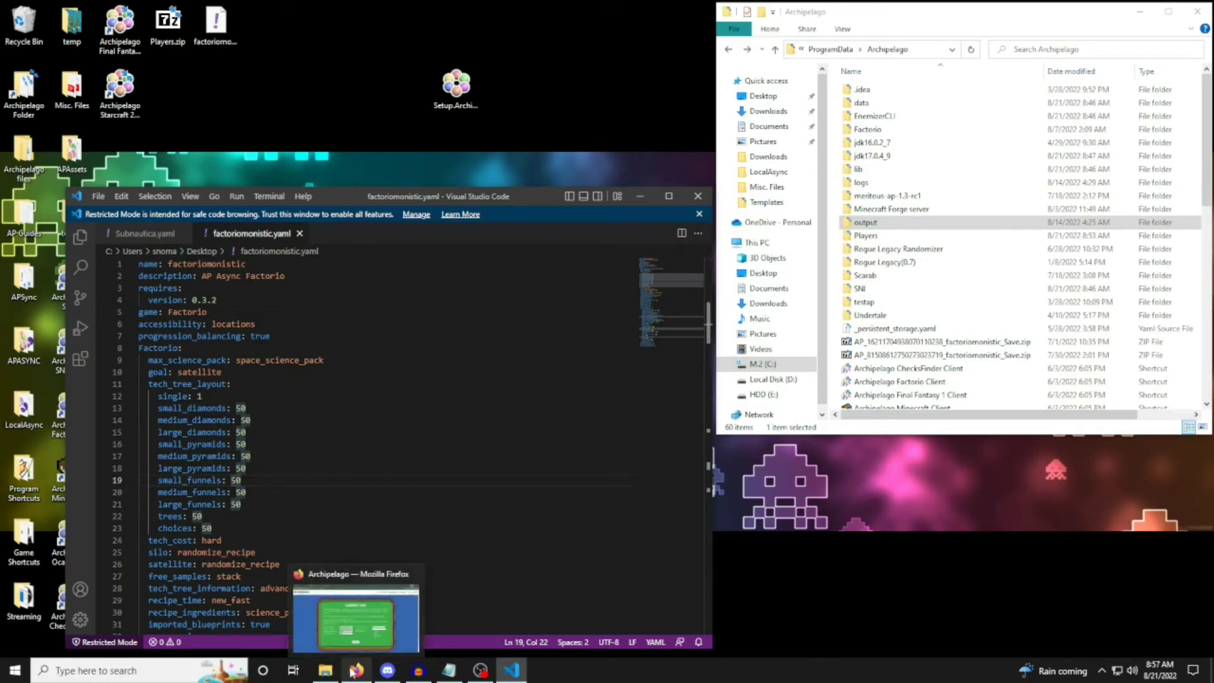
Open the Players folder inside the Archipelago installation folder in File Explorer.
click(930, 29)
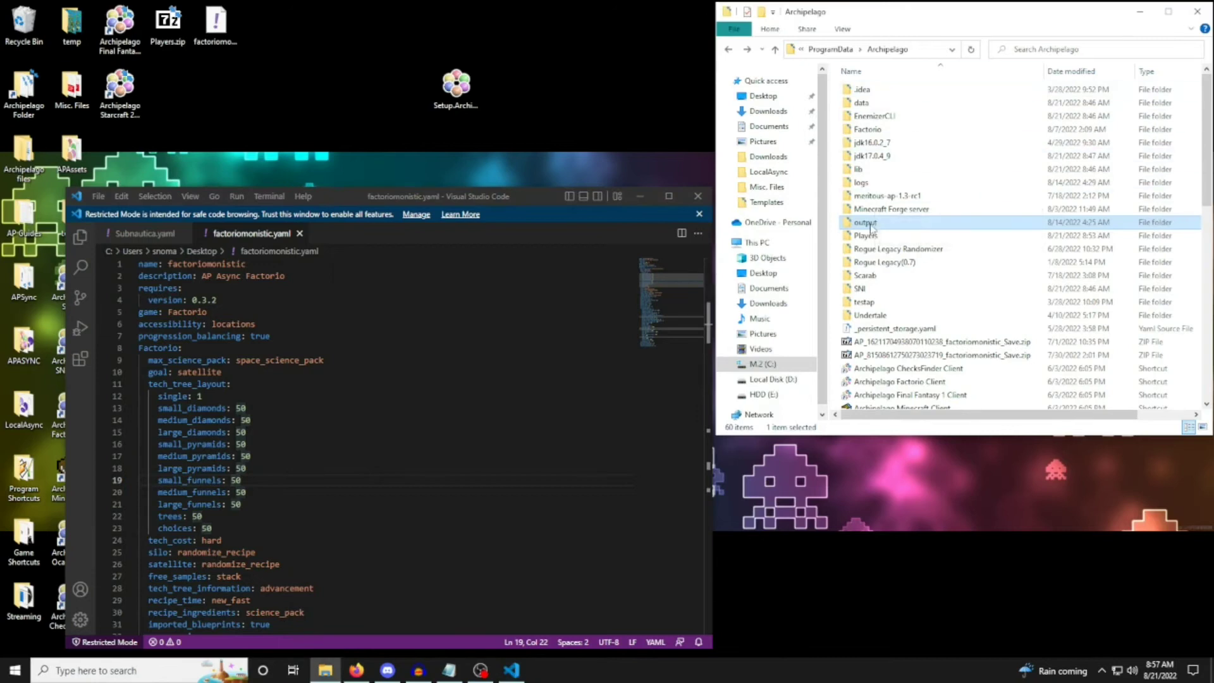
click(892, 235)
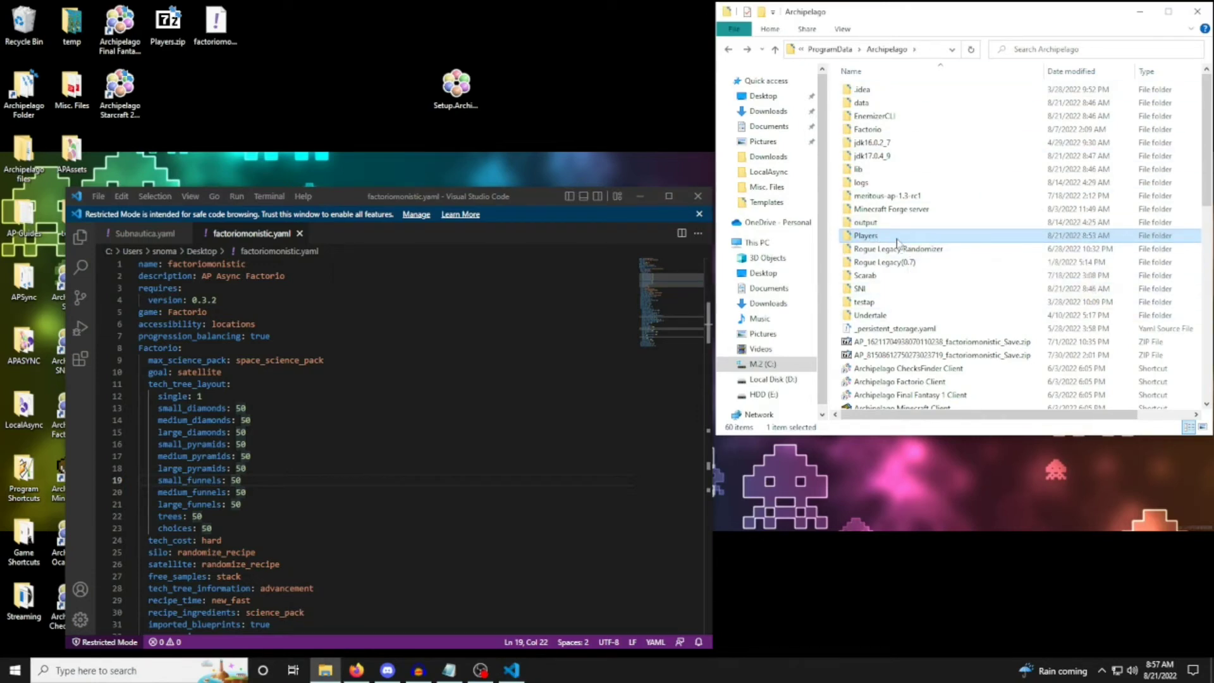
double_click(897, 239)
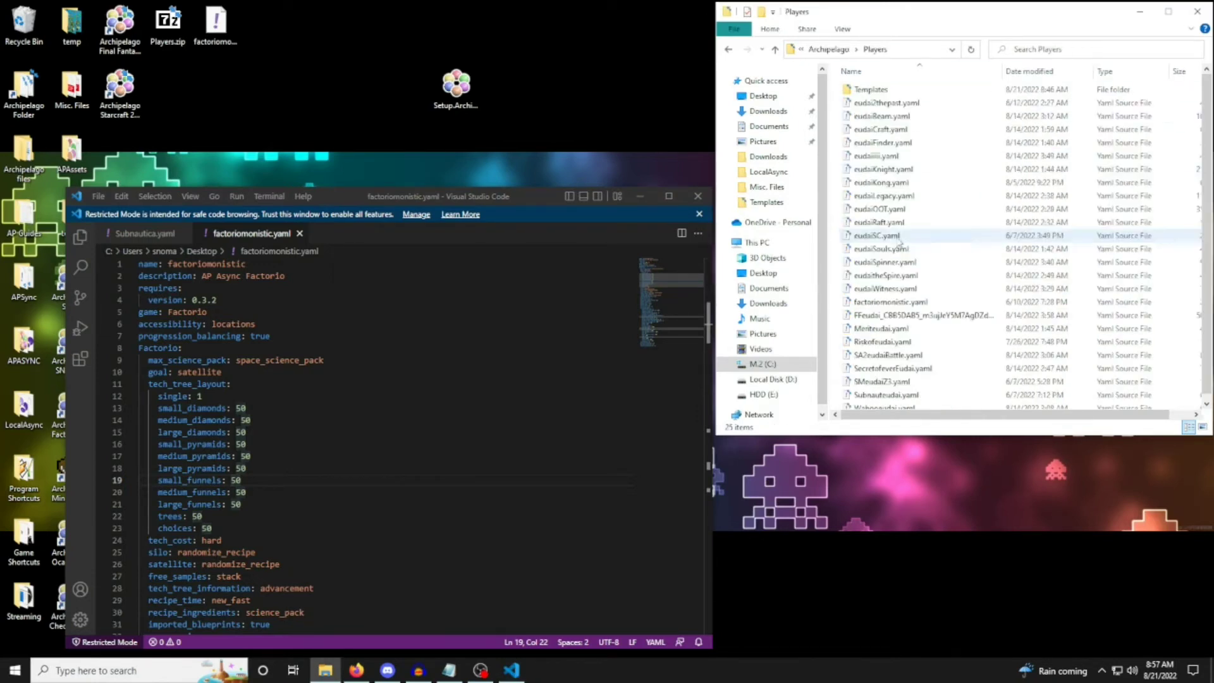
Open Donkey Kong Country 3.yaml from the Players folder's Templates subfolder and look over its introductory comments.
double_click(873, 89)
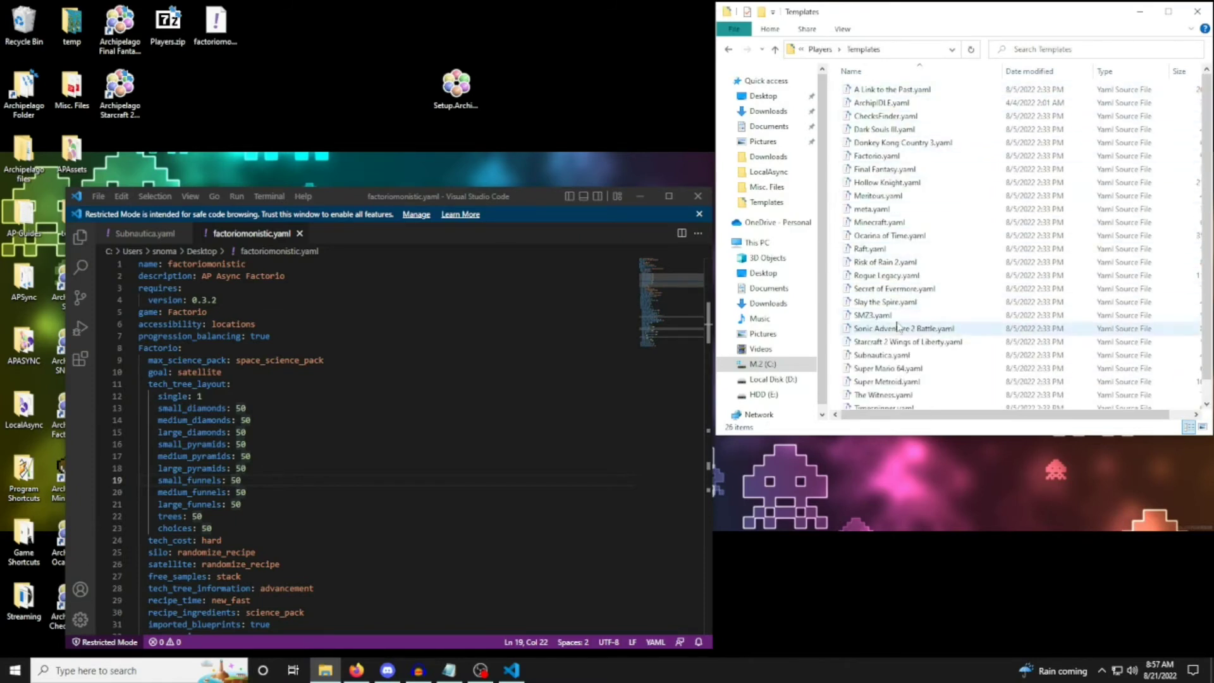
double_click(894, 145)
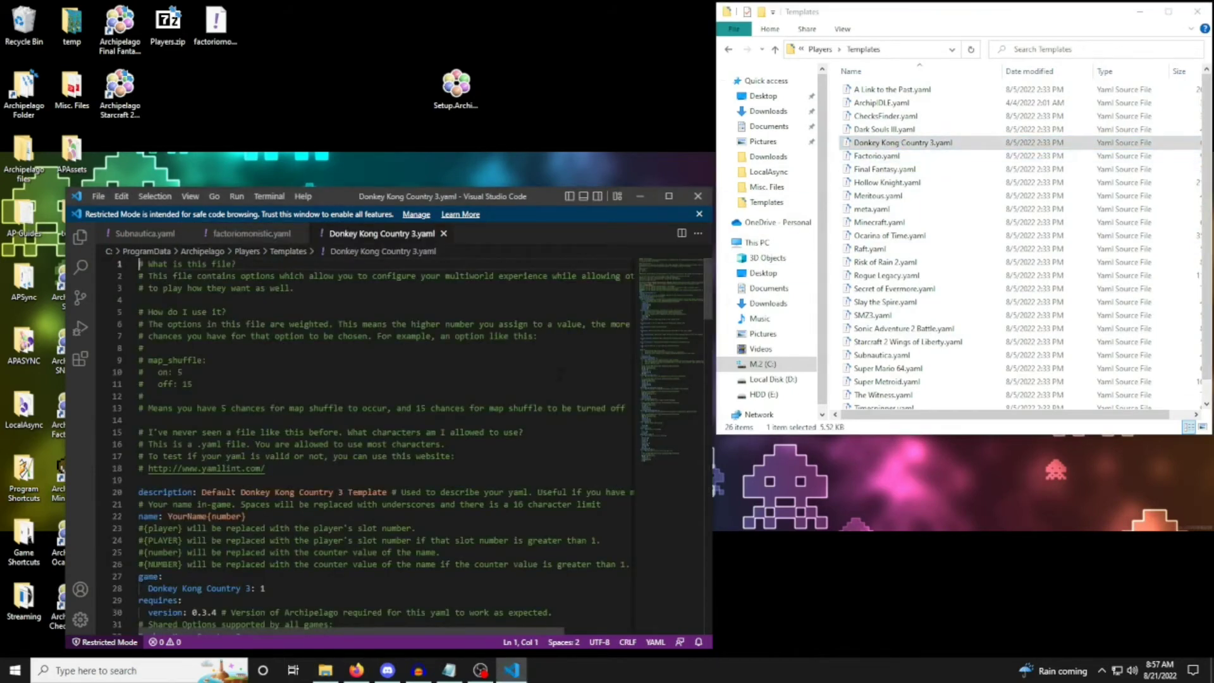
scroll(379, 443, down, 7)
scroll(379, 443, down, 4)
scroll(379, 443, down, 4)
scroll(379, 443, up, 10)
scroll(379, 443, up, 5)
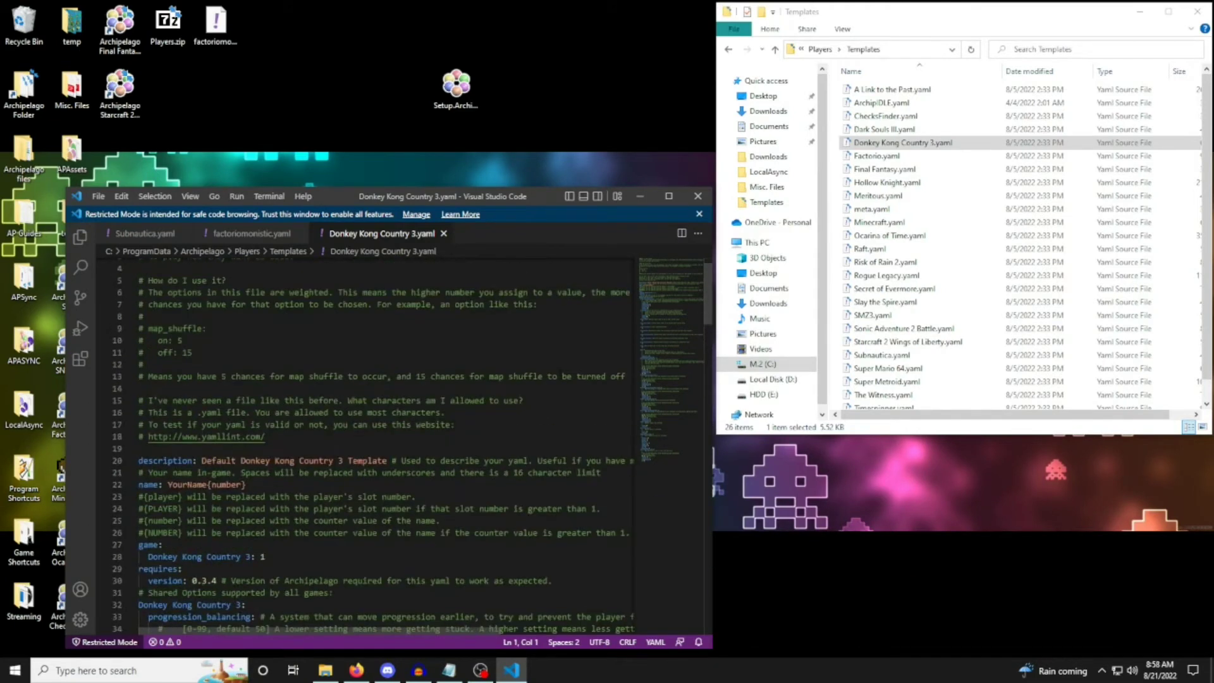
Examine the name, version requirement, progression_balancing and accessibility options in the Donkey Kong Country 3 template, and close the file.
scroll(379, 442, down, 5)
drag(139, 454, 149, 454)
click(263, 454)
scroll(263, 454, down, 2)
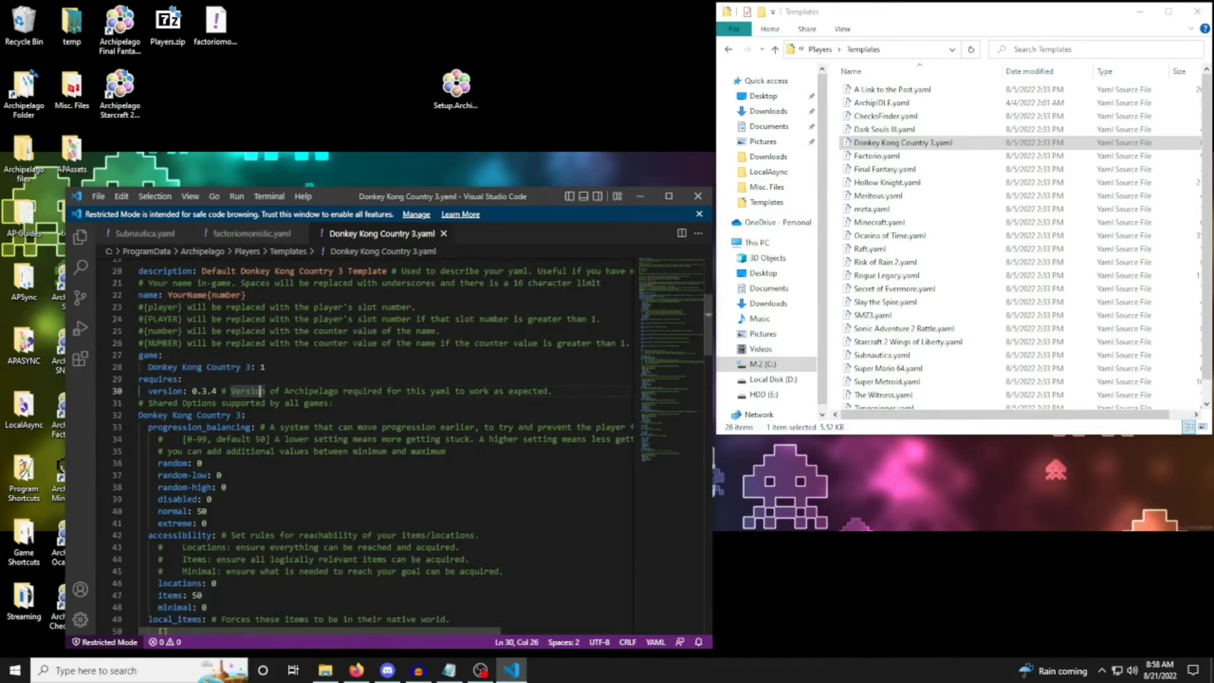
drag(192, 463, 221, 474)
click(143, 392)
scroll(134, 416, down, 5)
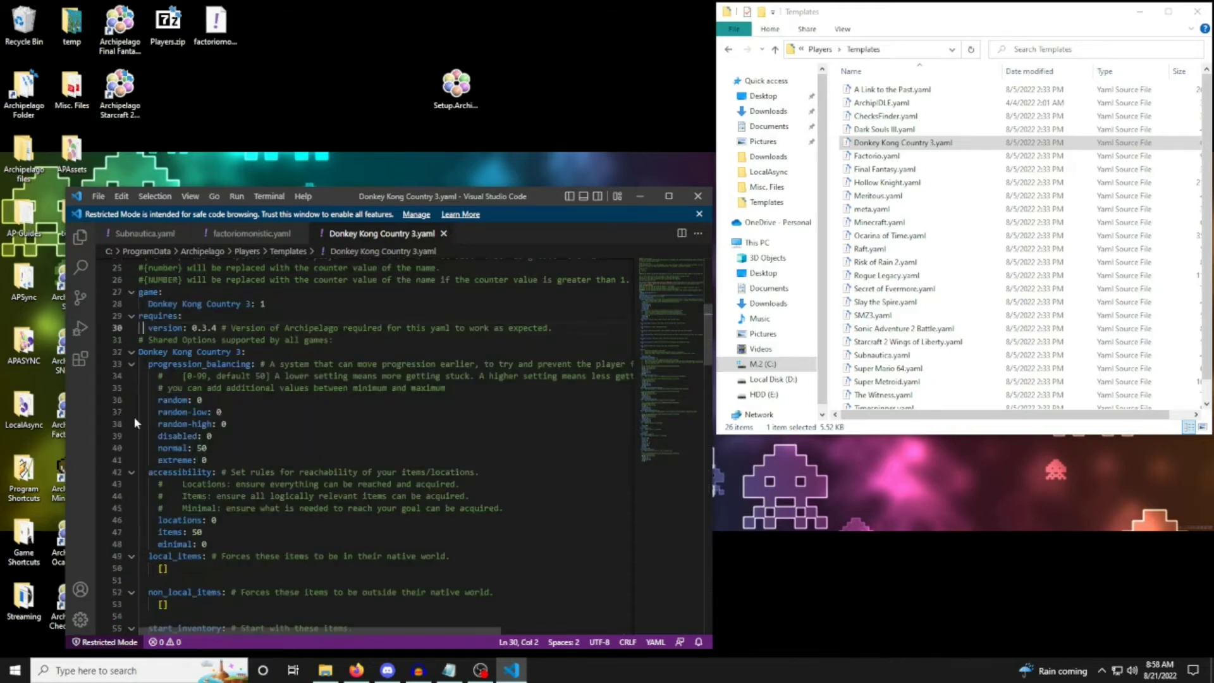
scroll(134, 416, down, 8)
click(444, 233)
Switch to Firefox and open the YAML checking page at archipelago.gg/check in a new tab.
click(357, 670)
key(ctrl+t)
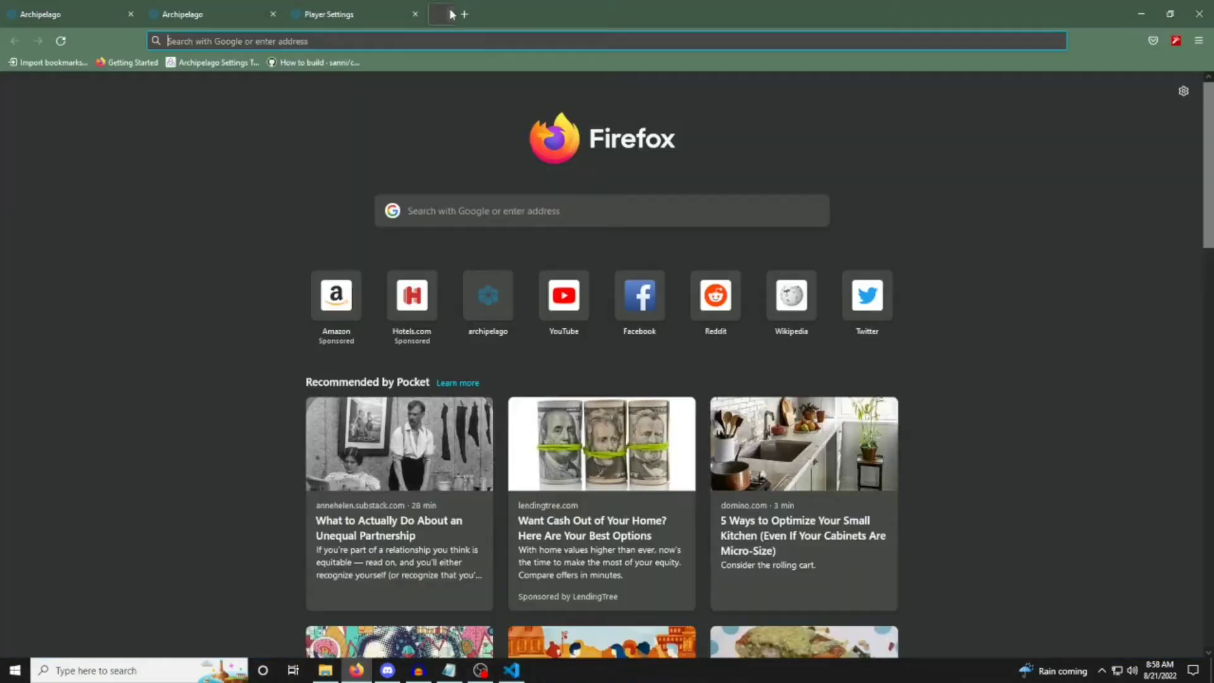
text(archipelago.)
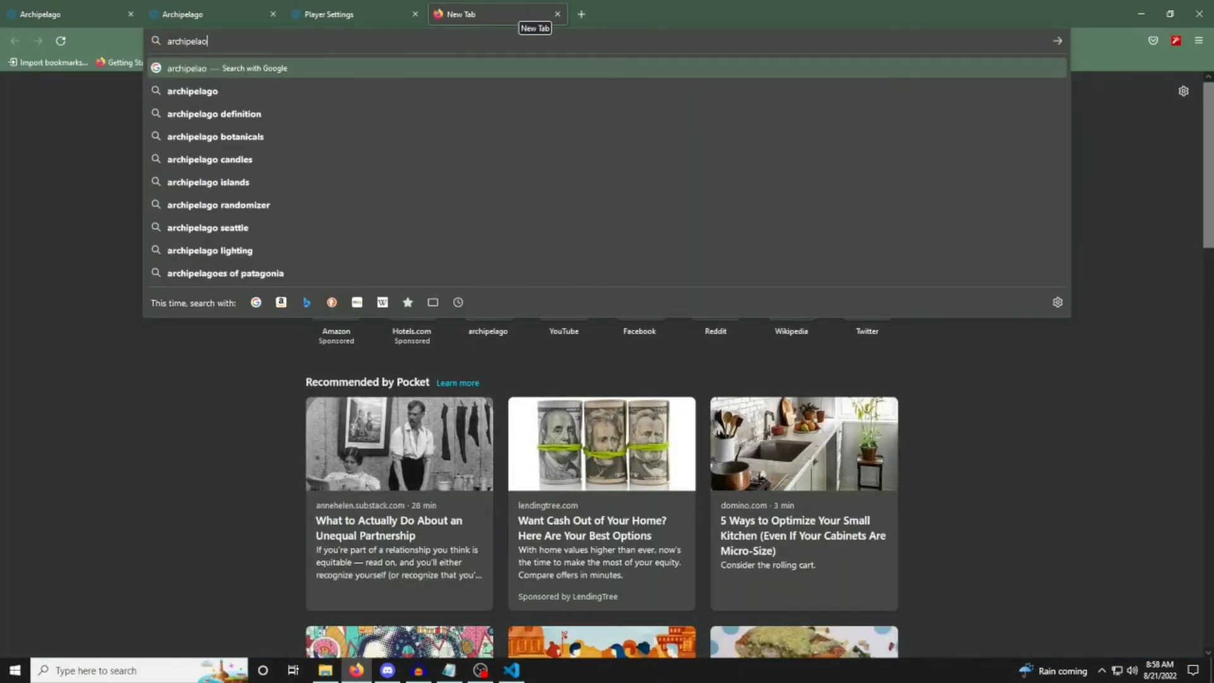
text(gg/check)
key(Return)
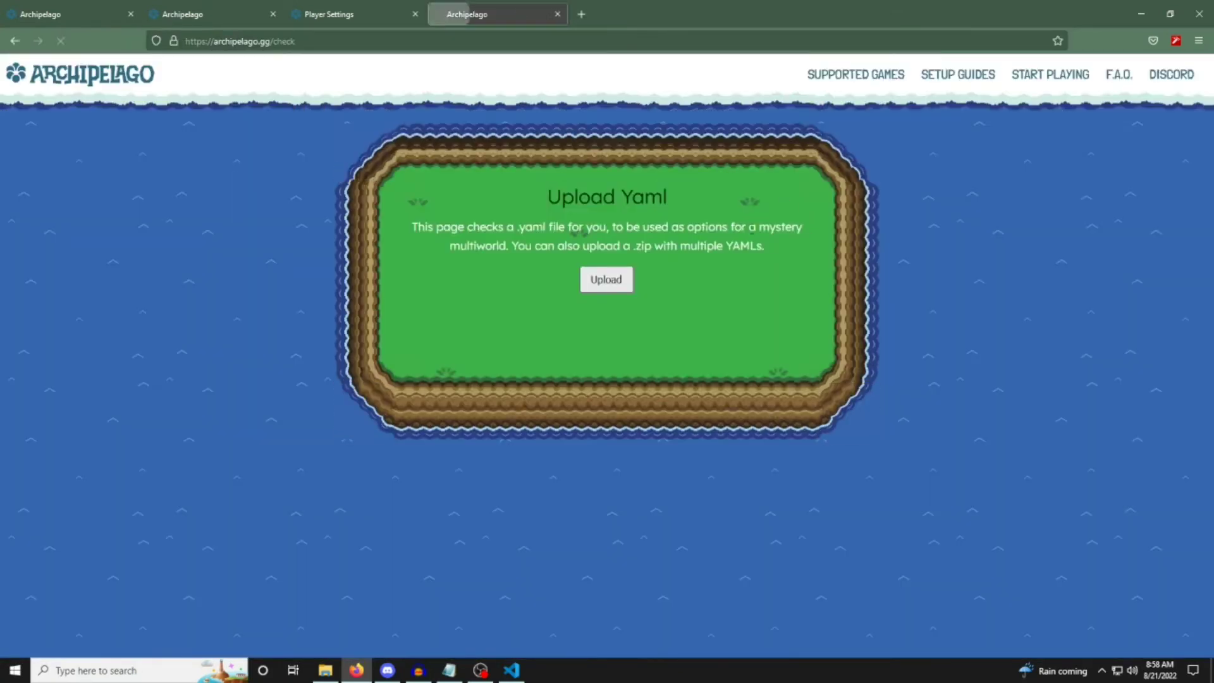
drag(717, 227, 862, 238)
click(736, 261)
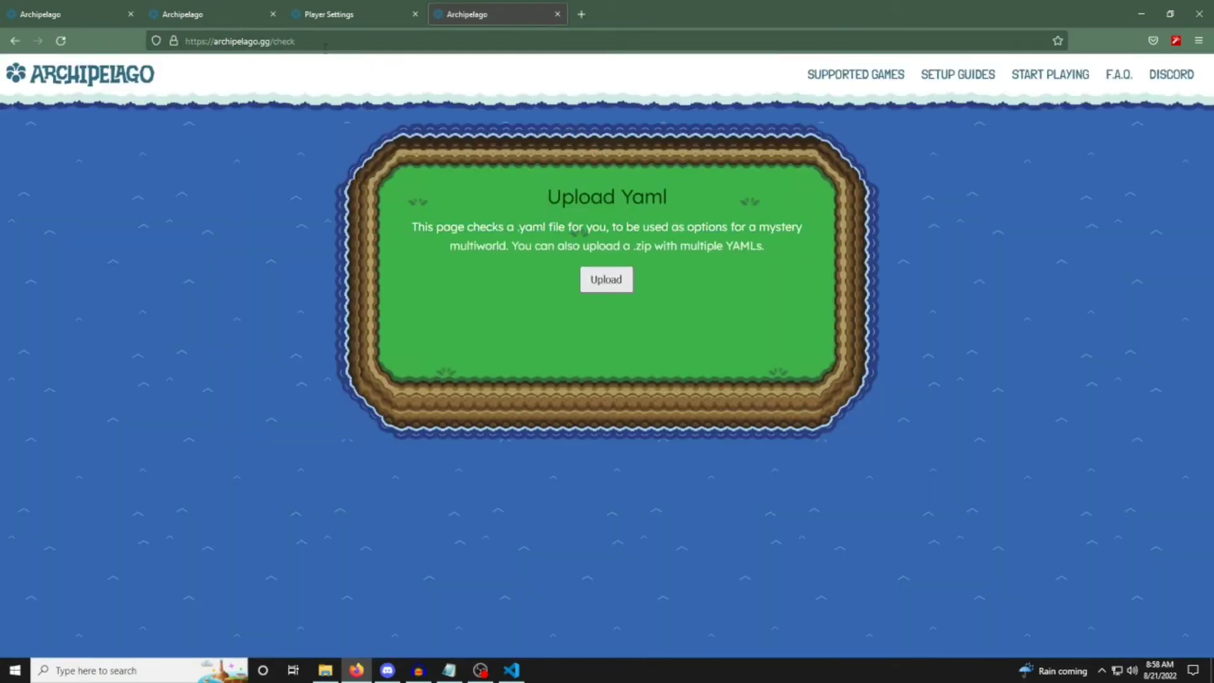
Look through the Advanced YAML Guide, covering yaml formatting, root options, game options and Universal Game Options.
click(325, 14)
click(235, 7)
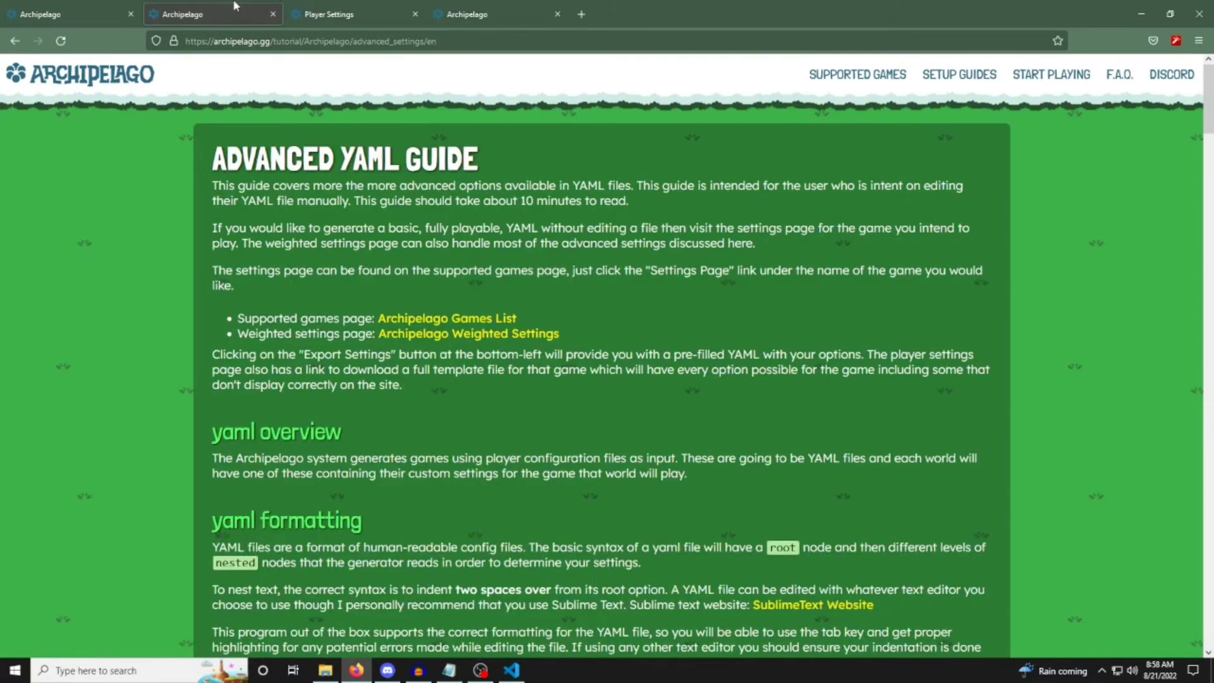
scroll(135, 333, down, 1)
scroll(419, 523, up, 1)
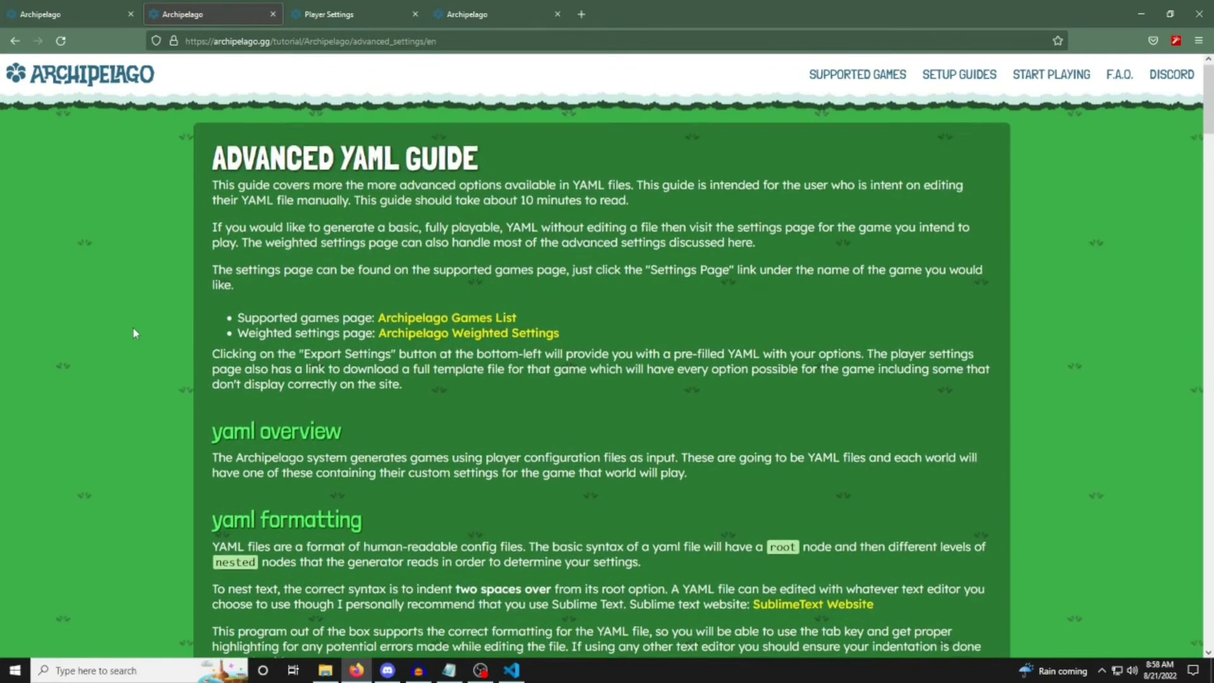
scroll(447, 527, down, 8)
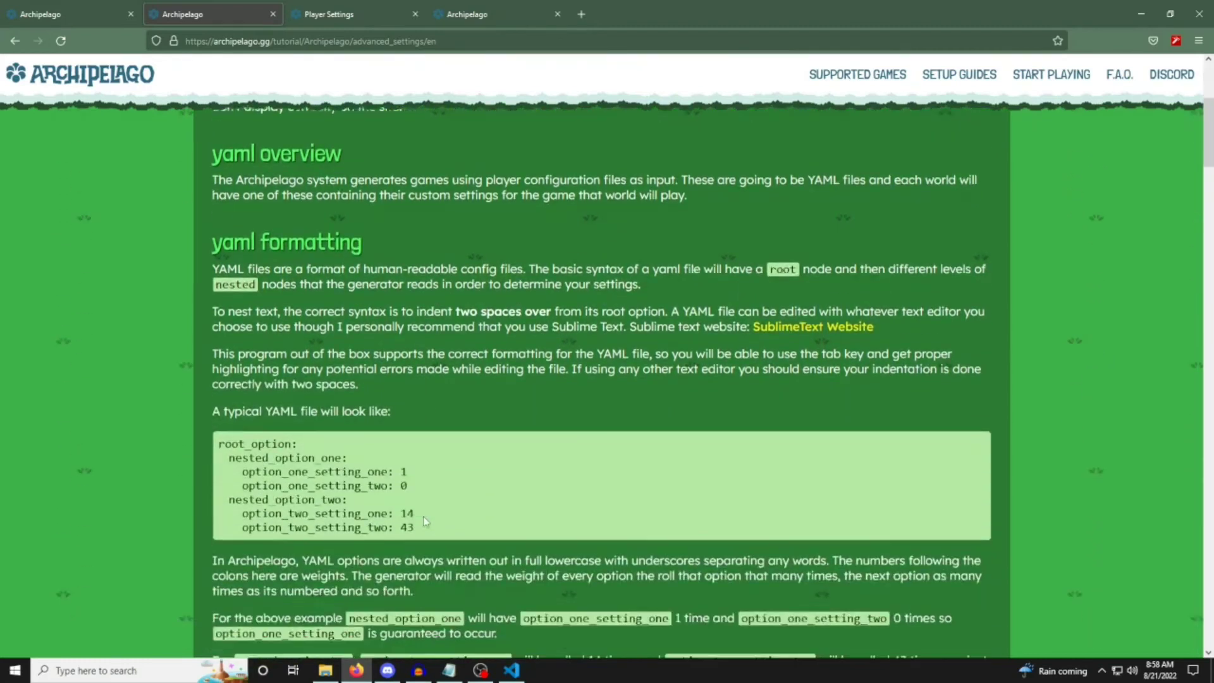
scroll(424, 516, down, 4)
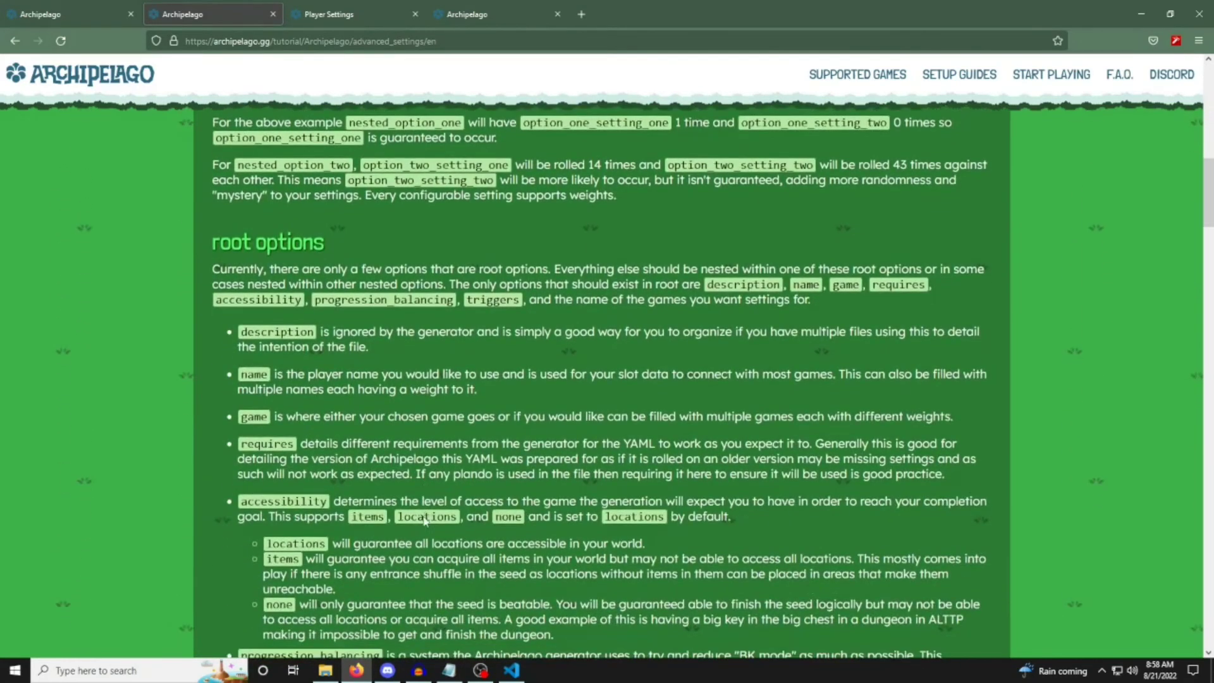
scroll(424, 517, down, 6)
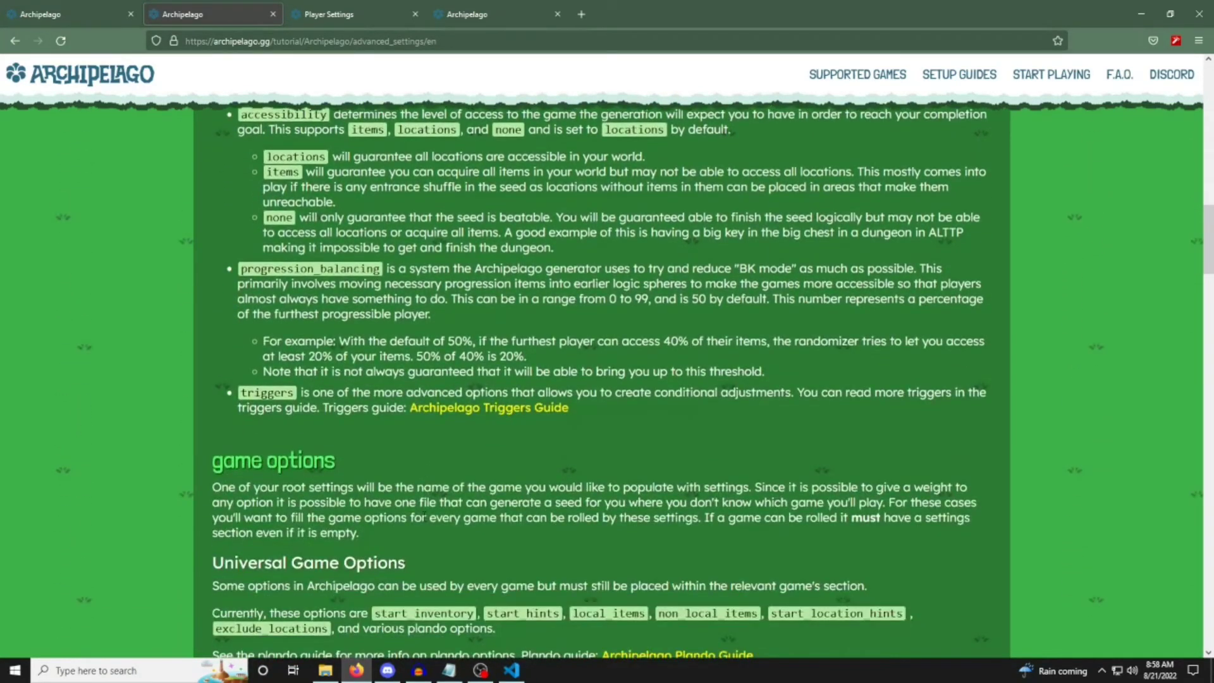
scroll(424, 517, down, 7)
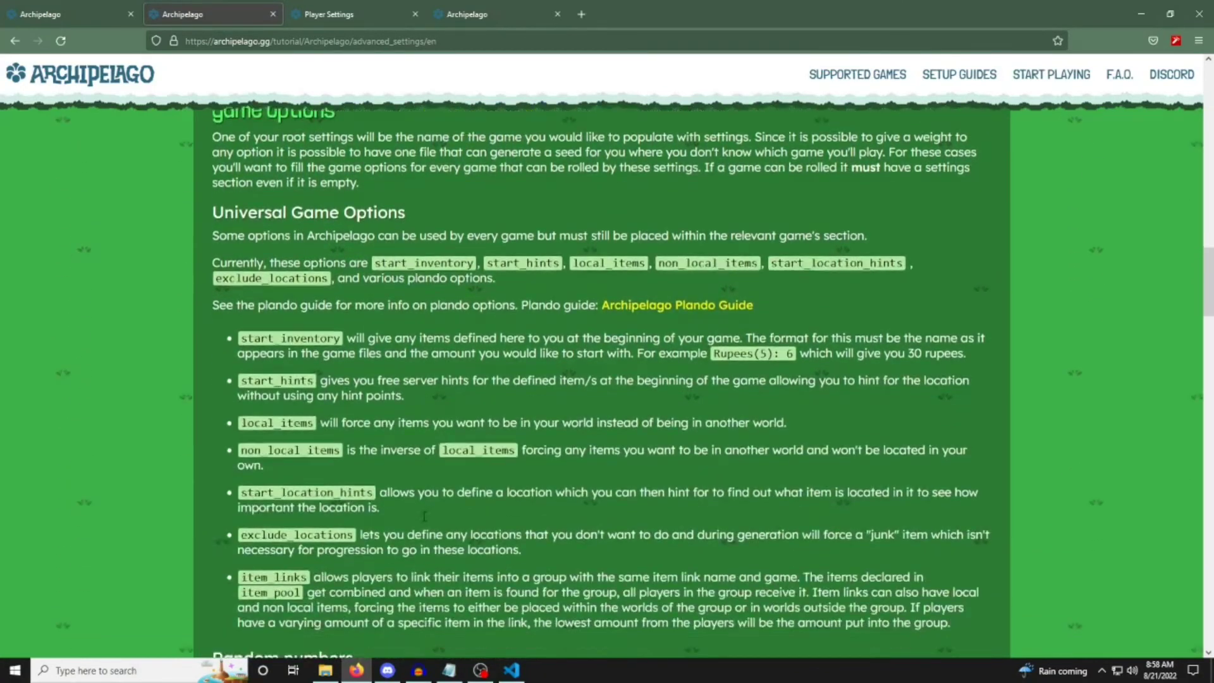
scroll(424, 517, up, 20)
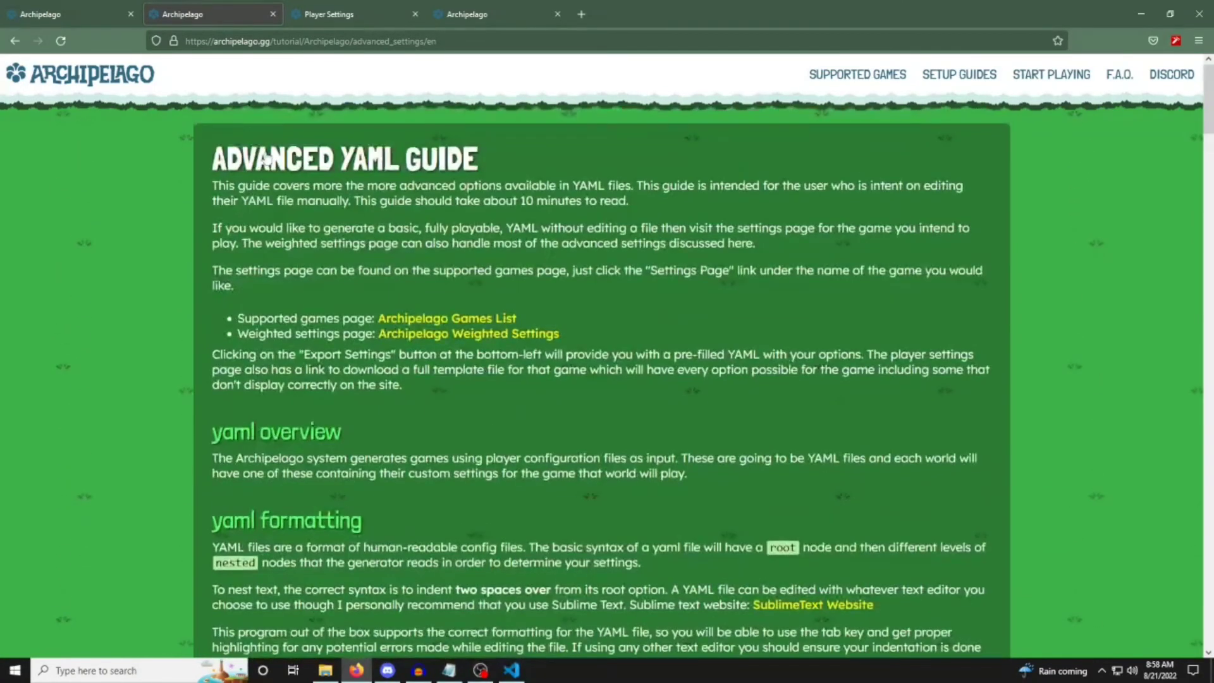
View the Archipelago beta flags on Final Fantasy's settings page from the supported games list, and return to the list.
click(350, 14)
scroll(213, 492, down, 7)
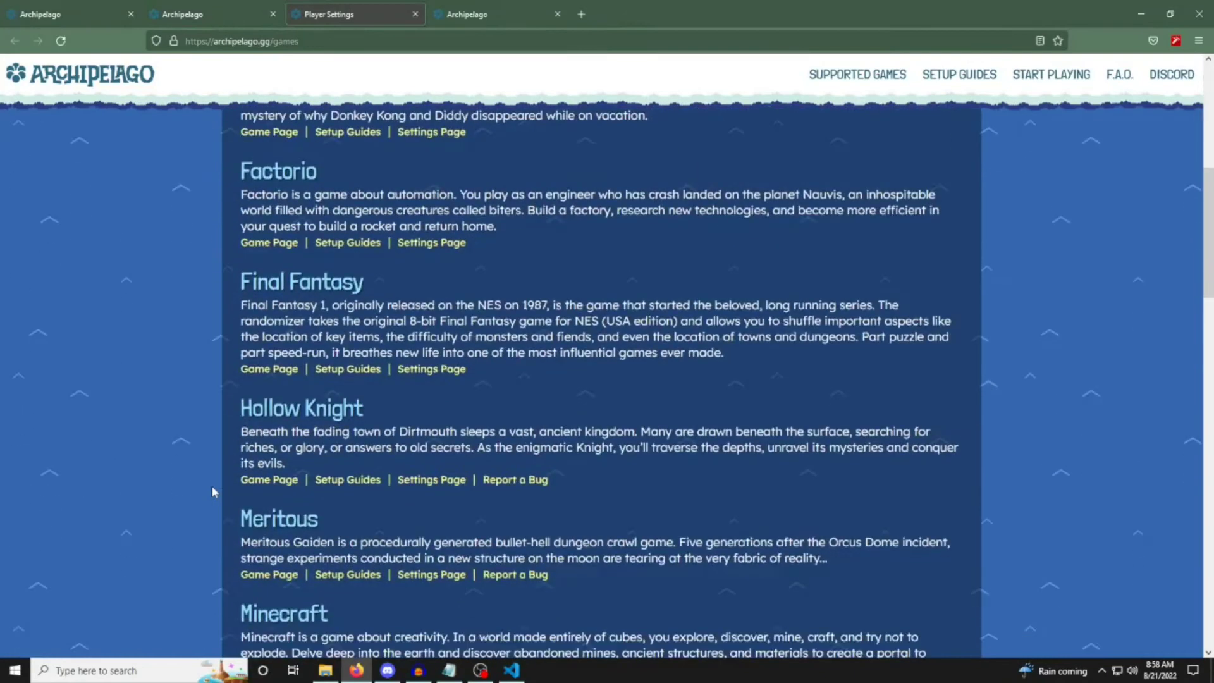
click(421, 371)
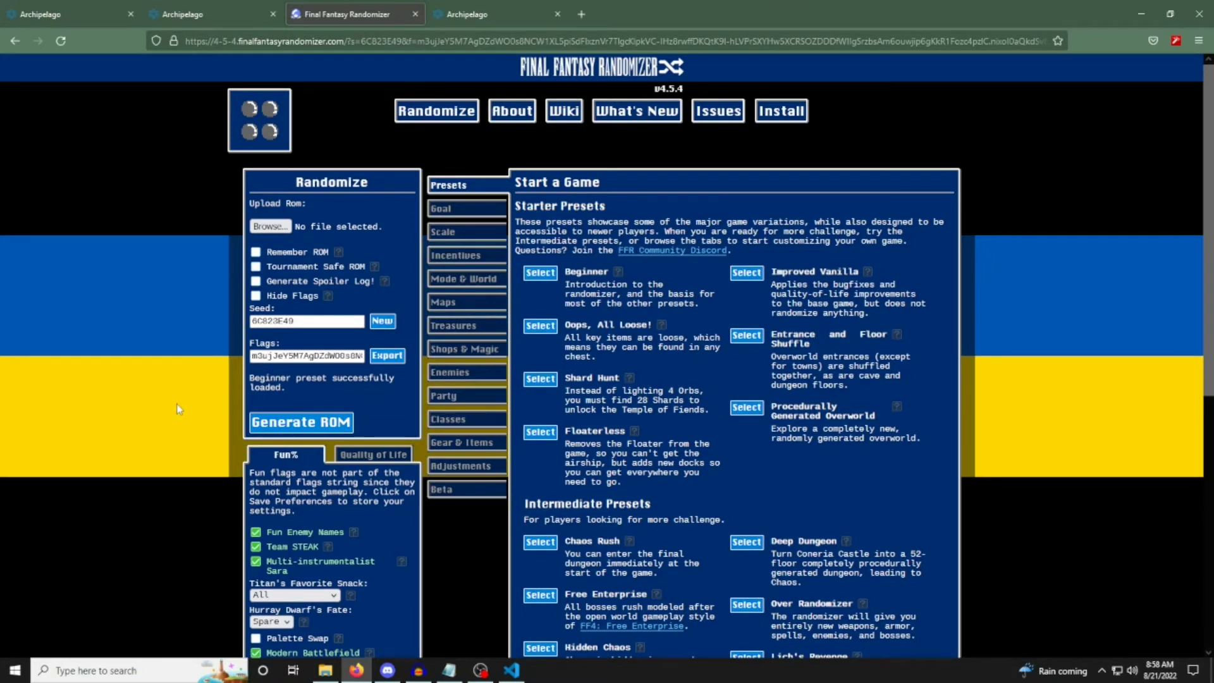
click(454, 500)
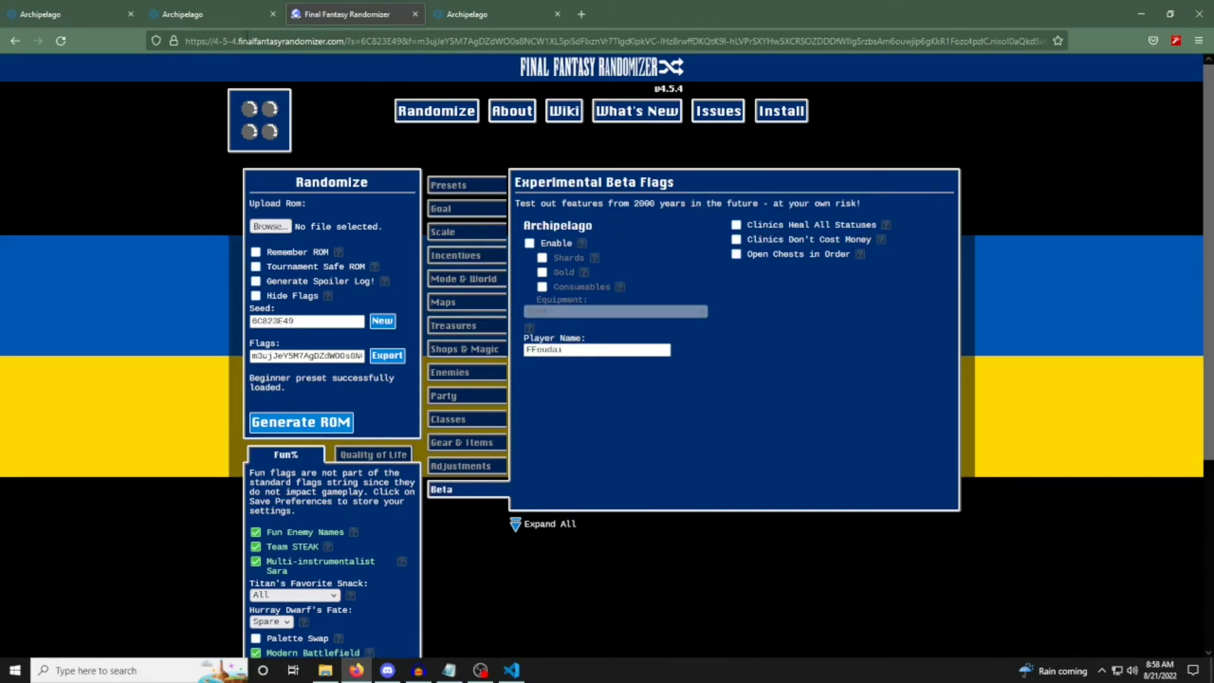
key(alt+Left)
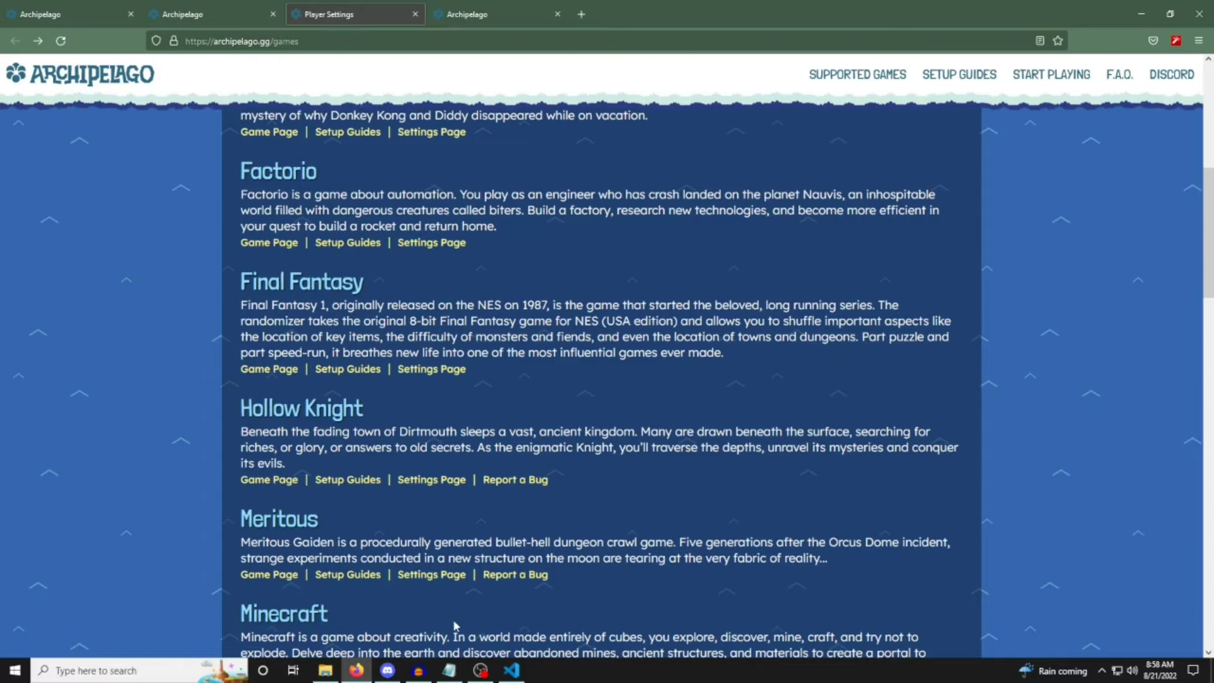
Return to the already open Generate Game page on the Archipelago website.
click(191, 16)
key(ctrl+shift+Tab)
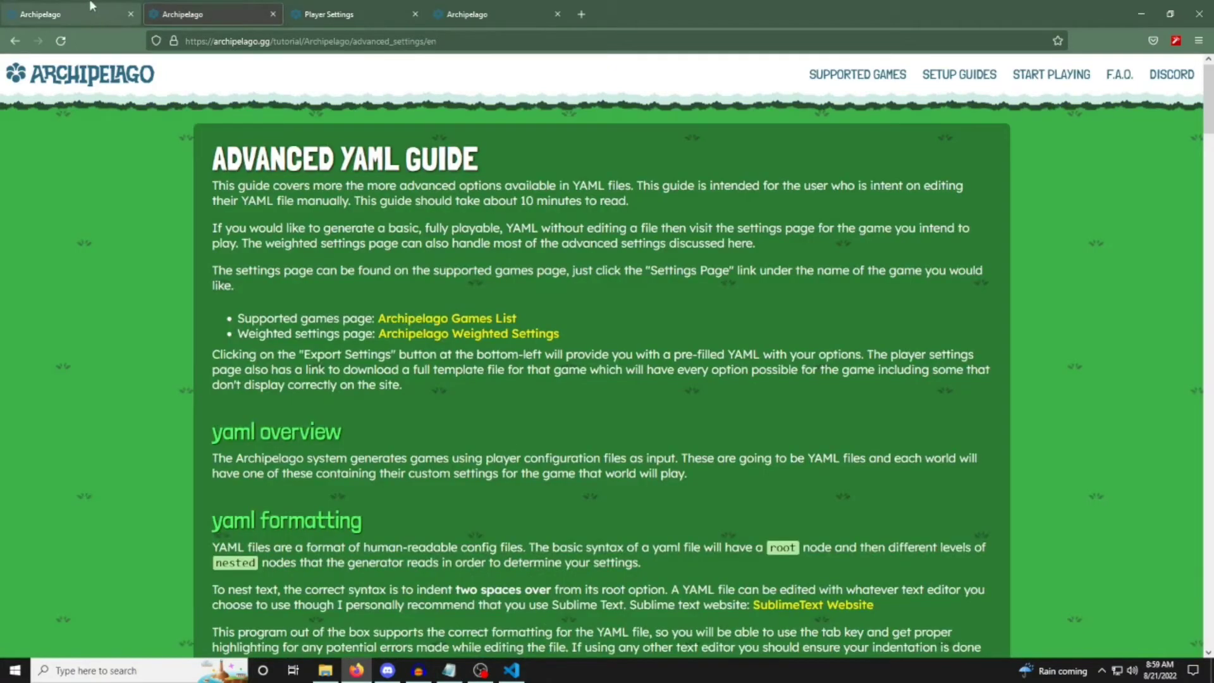
drag(503, 196, 686, 203)
click(472, 187)
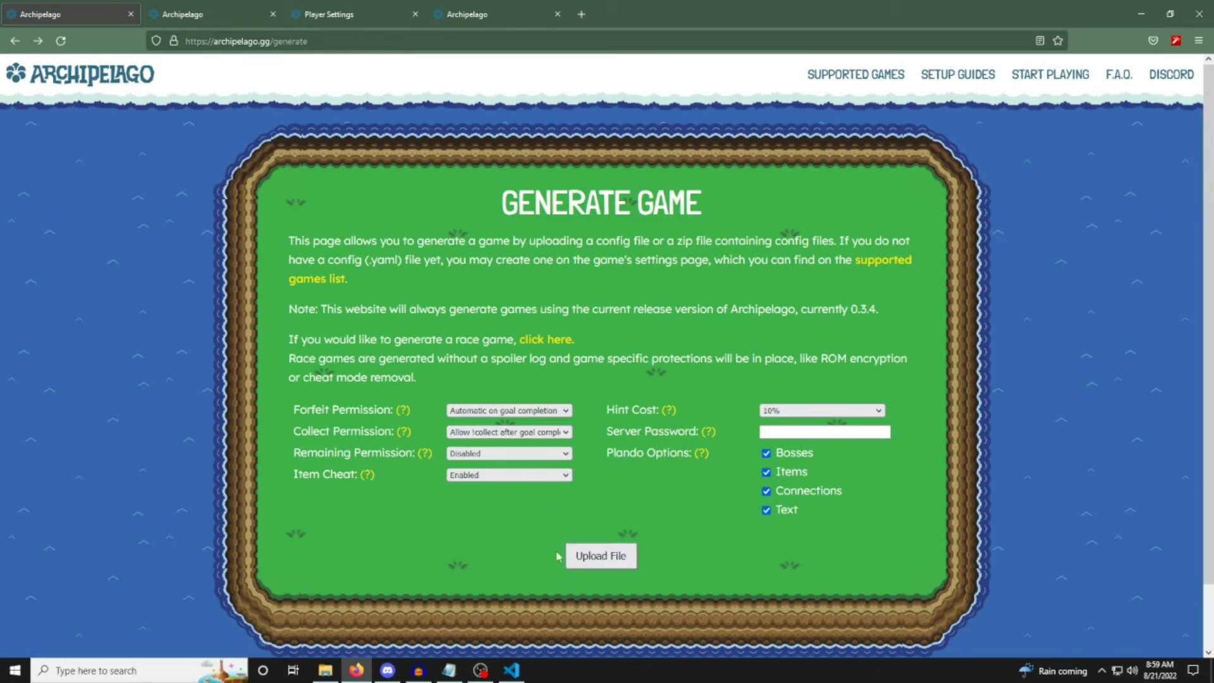
Switch to File Explorer, point out the YAML files in Templates, and go up to the Players folder.
click(325, 670)
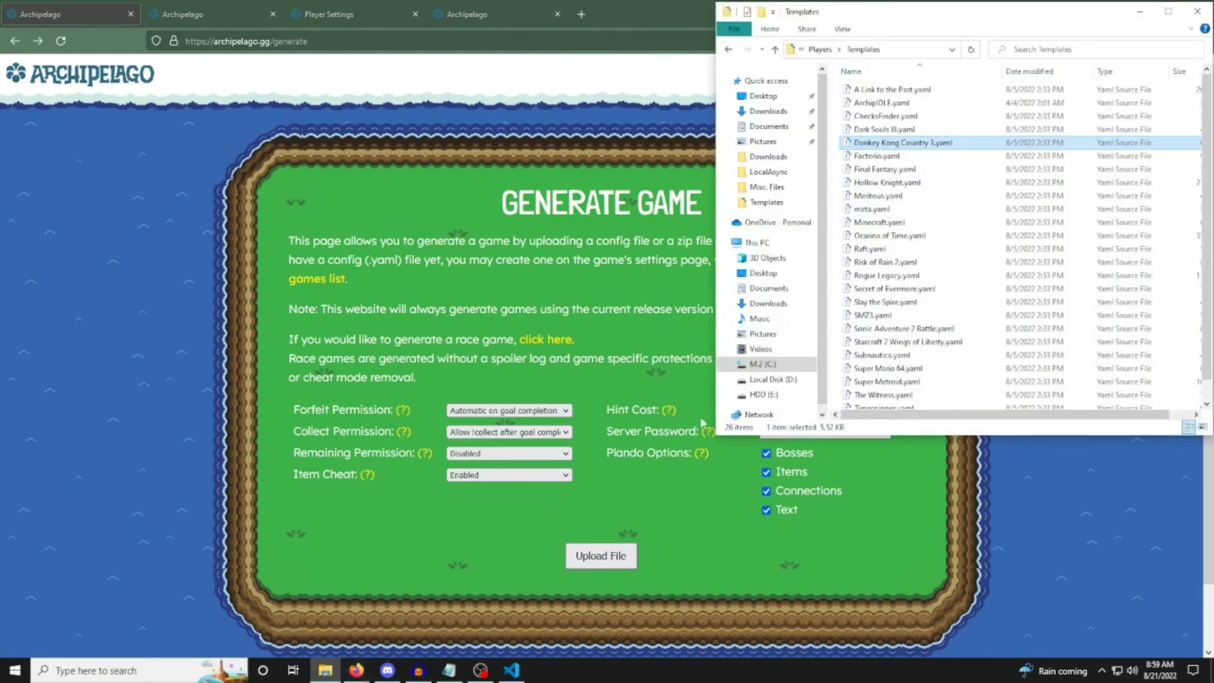
click(833, 157)
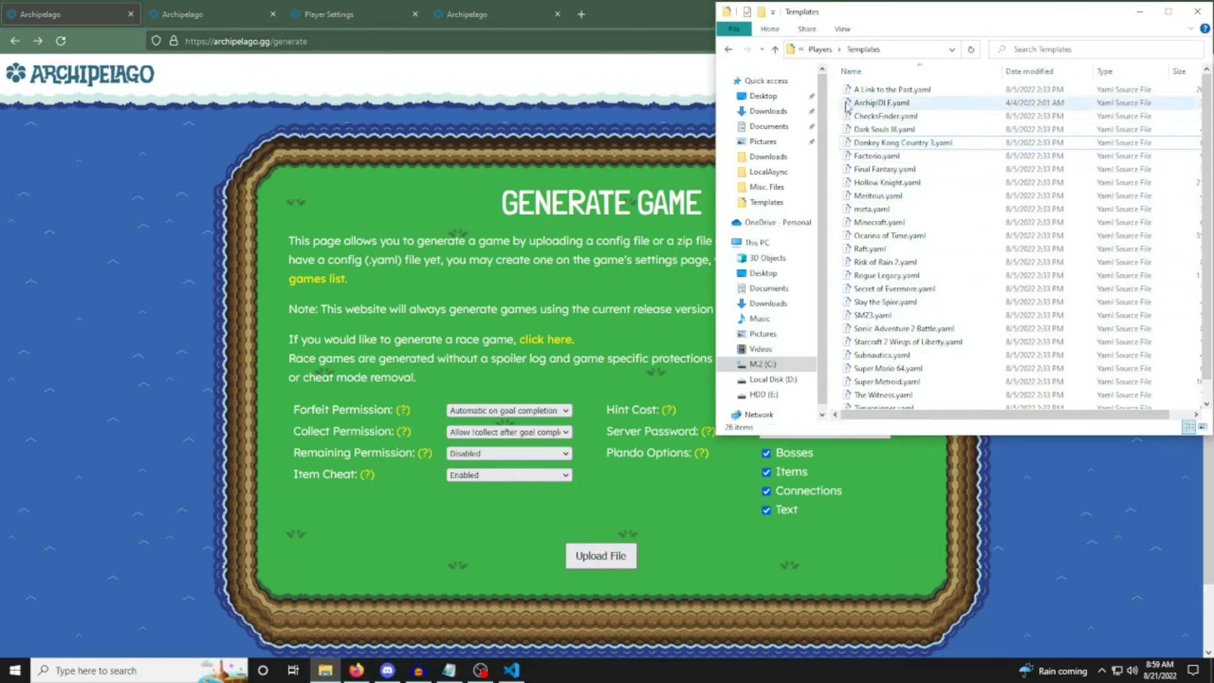
drag(838, 96, 1018, 442)
click(776, 50)
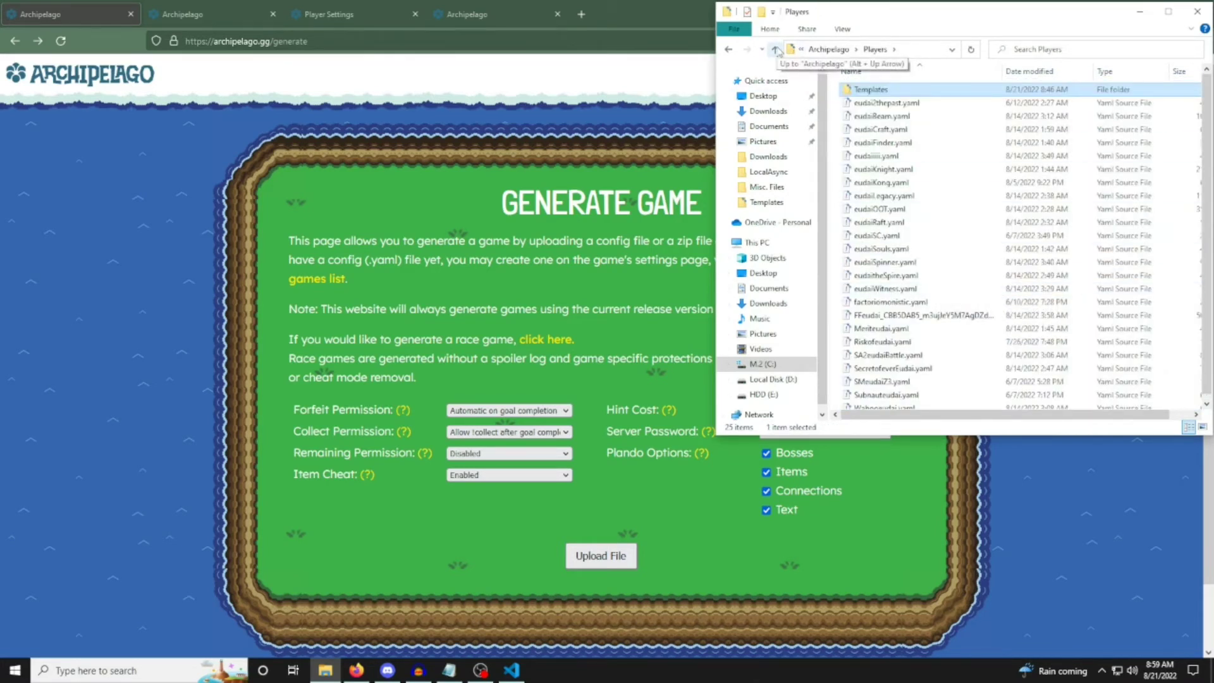
Go up to the Archipelago installation folder and locate ArchipelagoGenerate.exe.
click(776, 51)
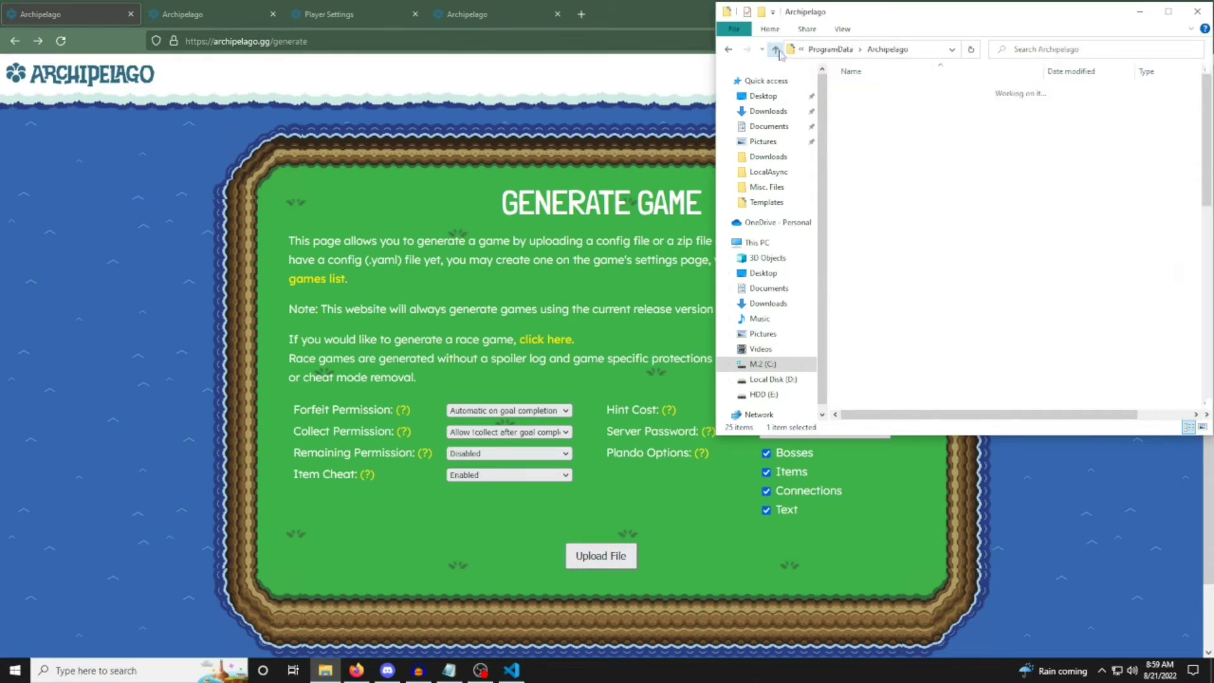
scroll(976, 352, down, 5)
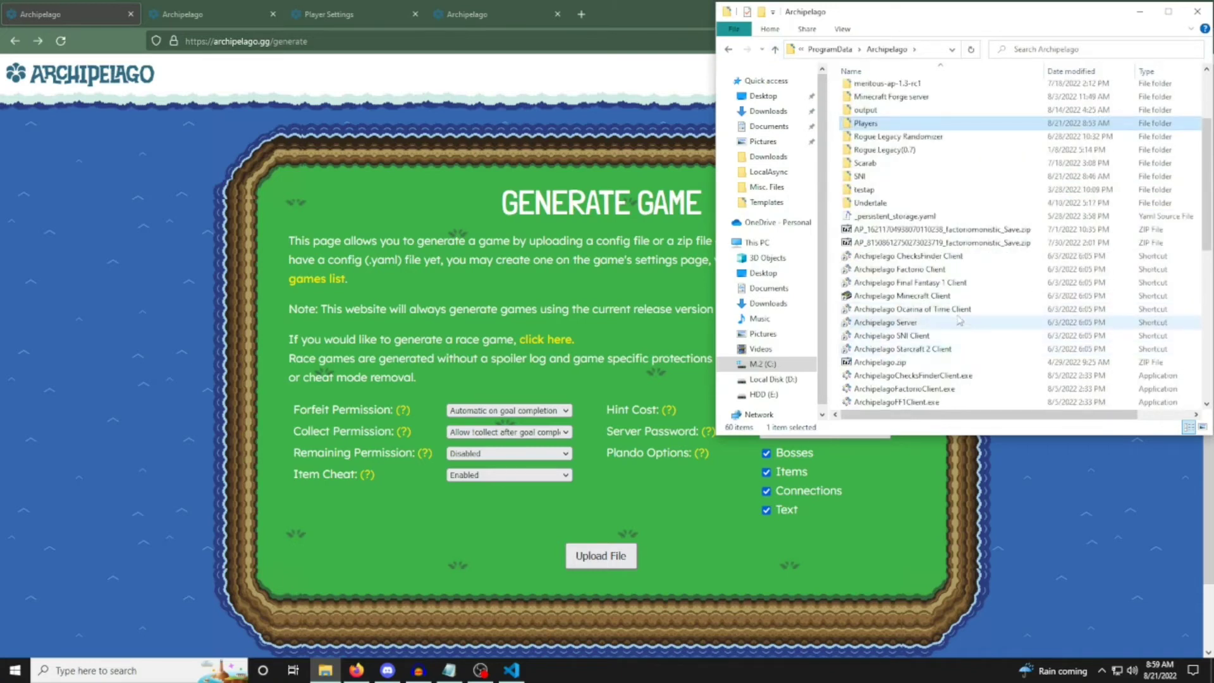
scroll(940, 395, down, 2)
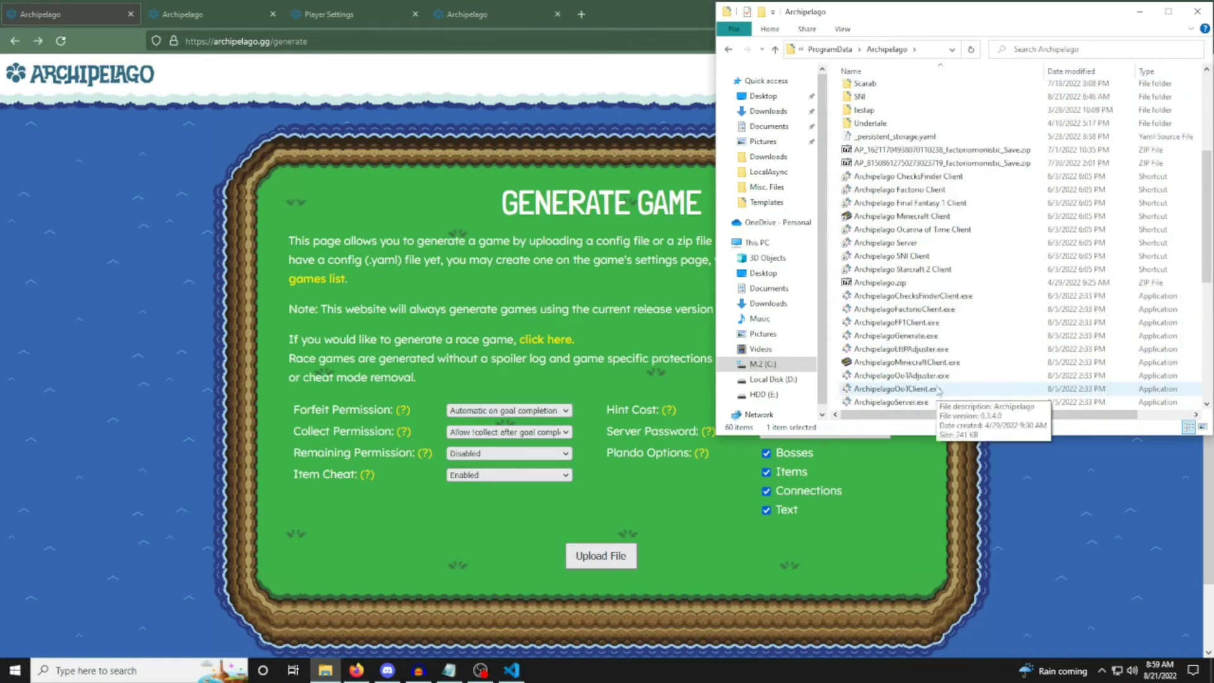
click(942, 336)
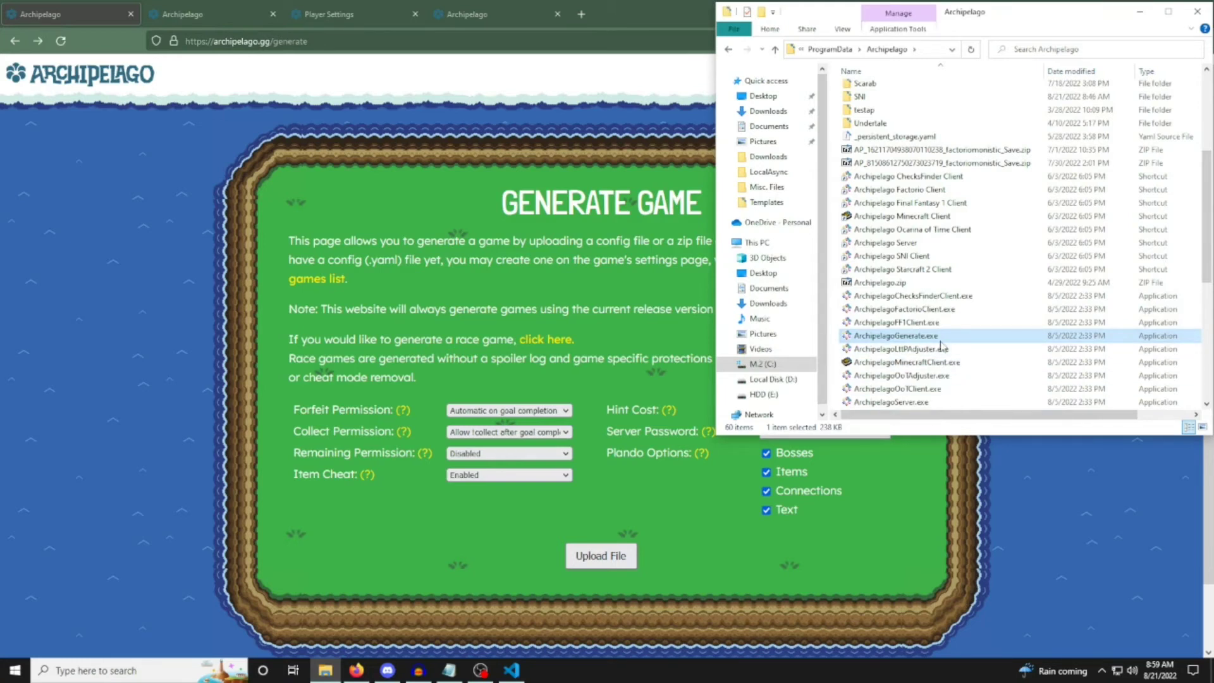
scroll(939, 345, up, 5)
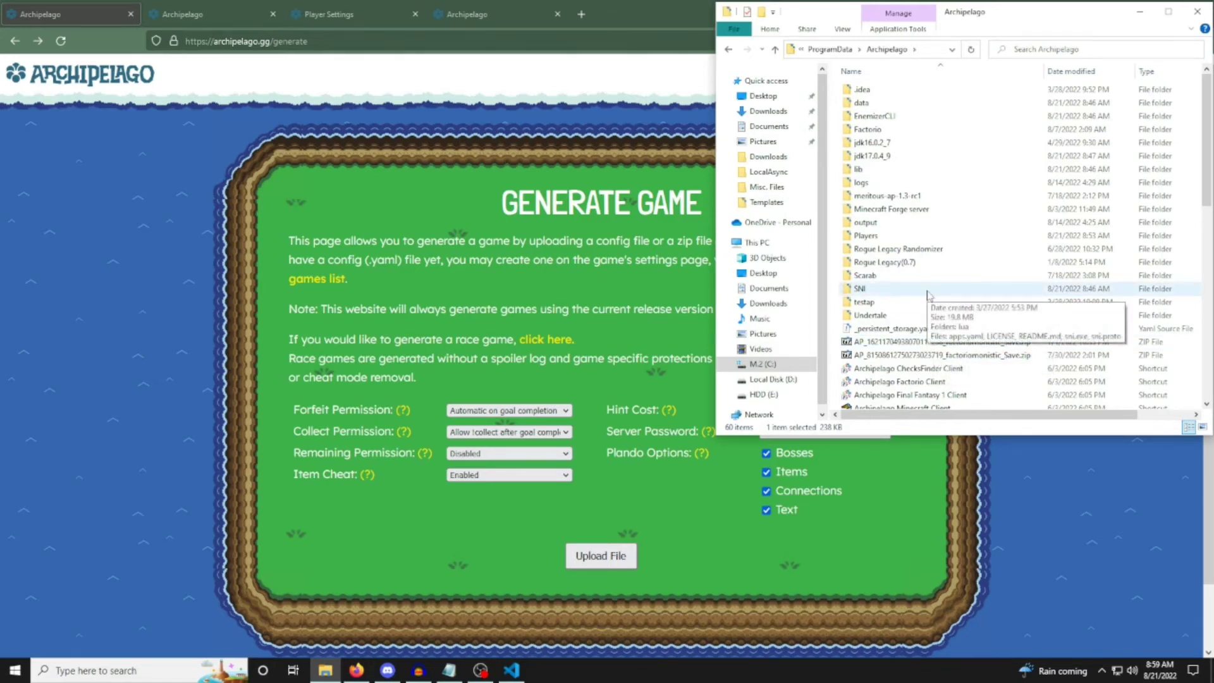
Show the player YAML files in the Players folder, and minimize File Explorer to return to the Generate Game page.
double_click(911, 236)
mouse_move(838, 99)
mouse_down()
mouse_move(885, 250)
mouse_move(888, 350)
mouse_move(888, 288)
mouse_move(851, 239)
mouse_move(840, 96)
mouse_up()
click(1140, 11)
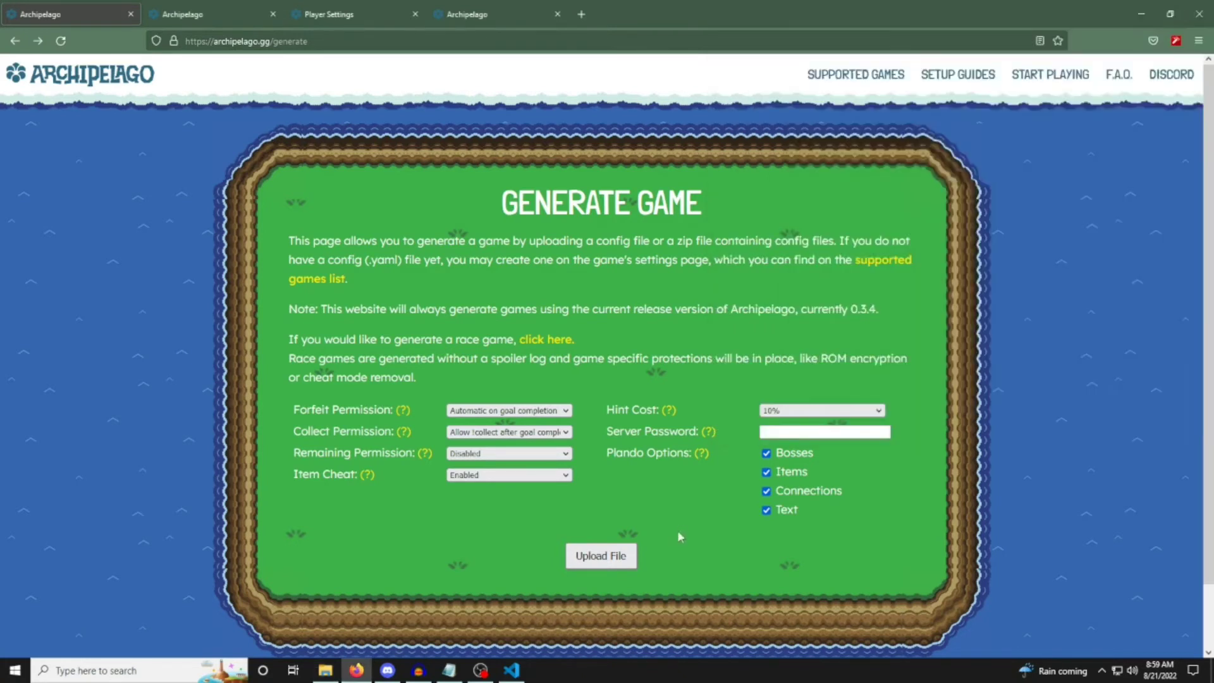
Try to upload eudai2thepast.yaml from the Players folder on the Generate Game page.
click(618, 556)
click(178, 107)
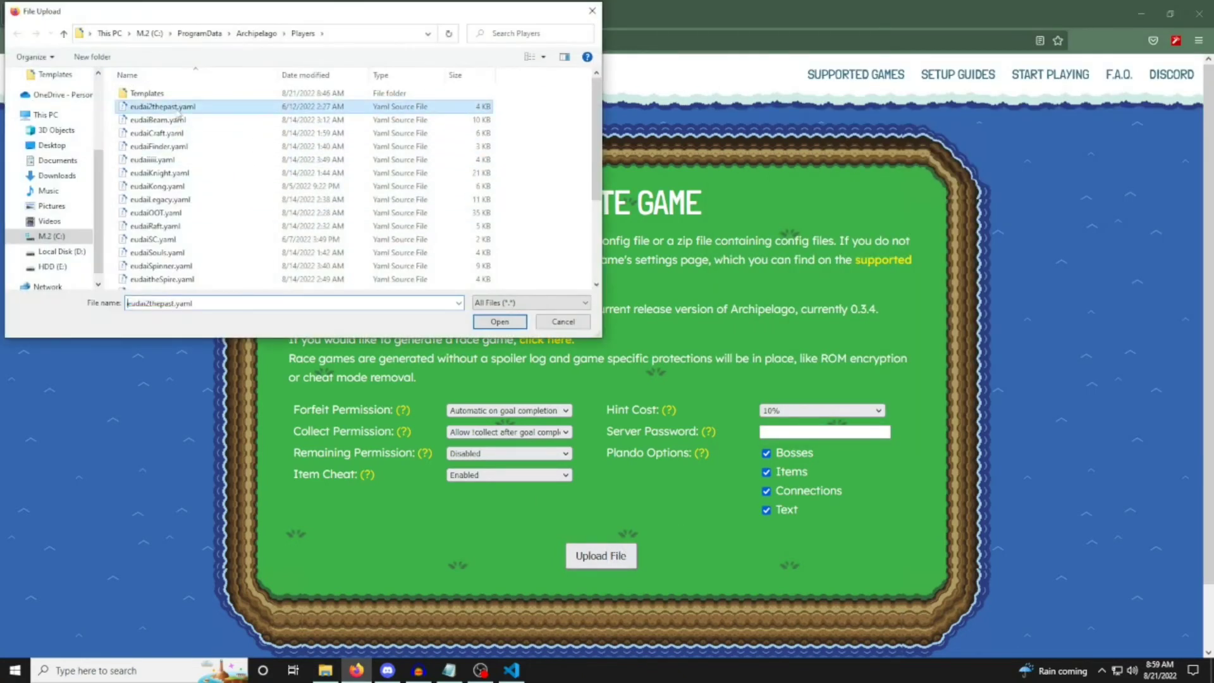
click(498, 327)
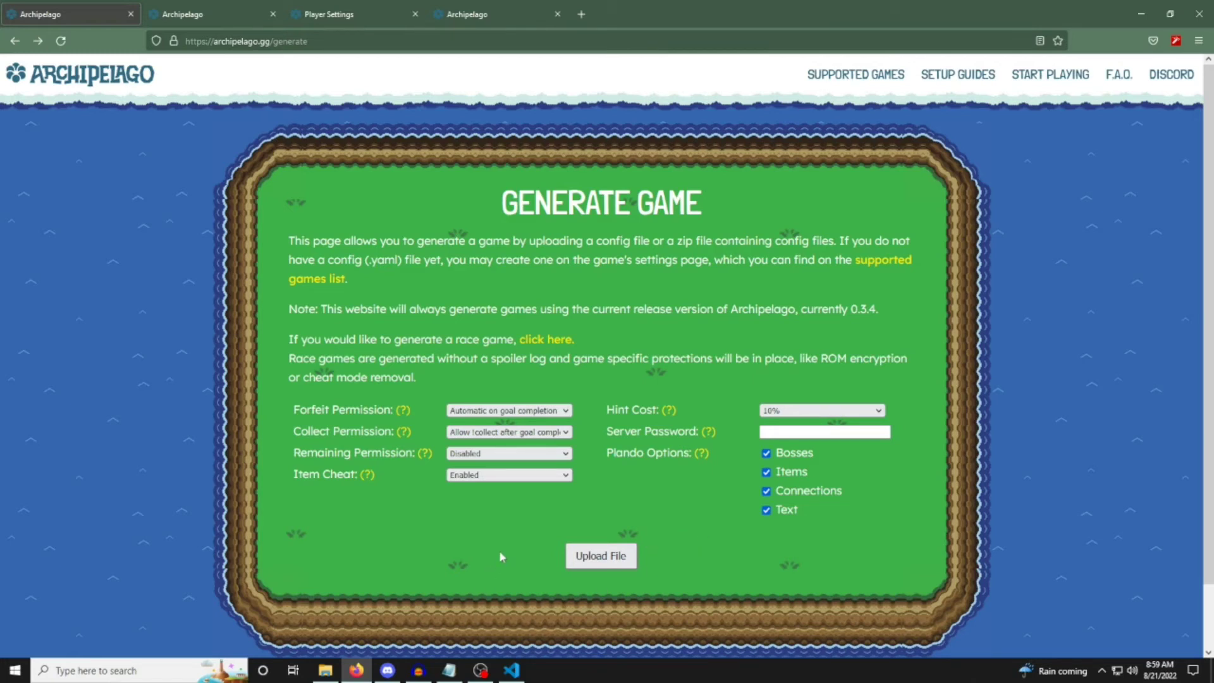
Start a file upload on the Generate Game page and select Players.zip on the Desktop.
click(577, 557)
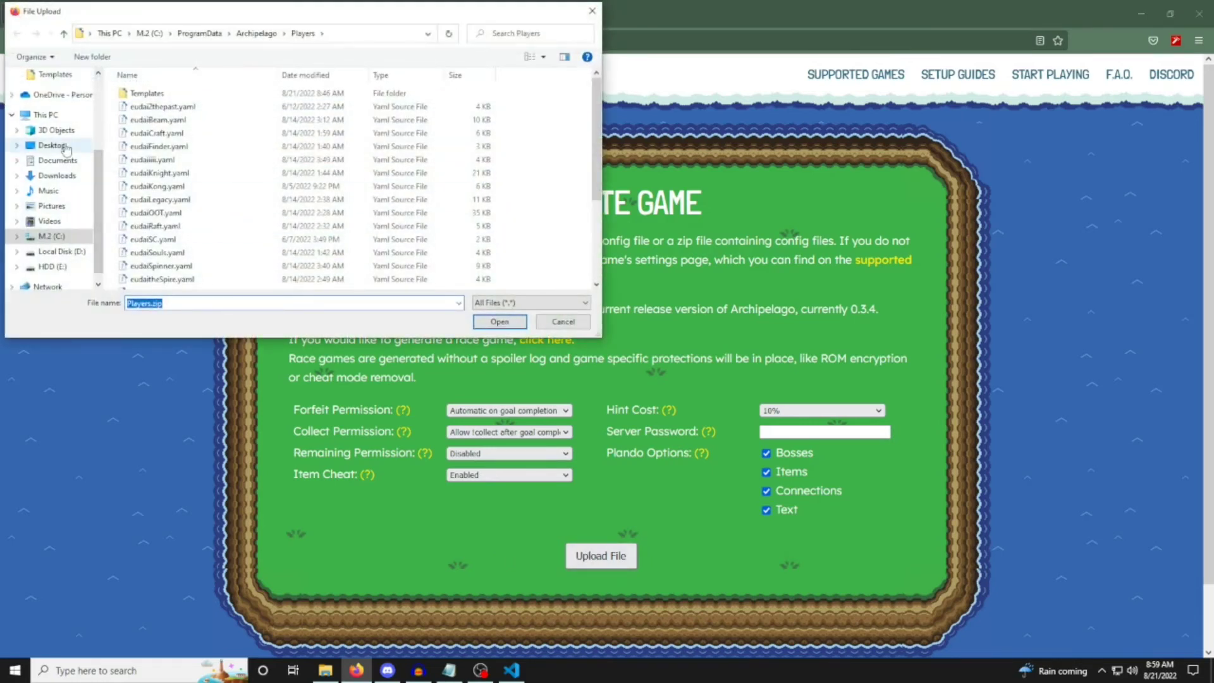
click(65, 146)
click(152, 266)
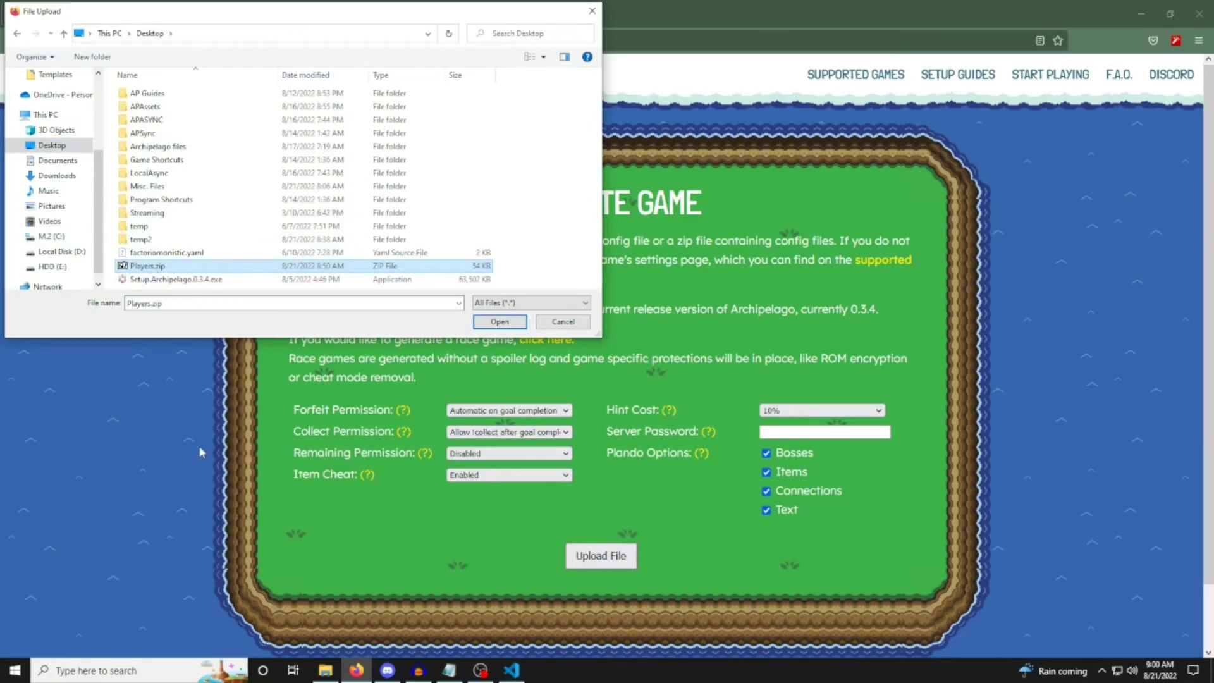
Switch to File Explorer, open the 7-Zip Add to Archive settings for the YAML files in the Players folder, and cancel.
click(326, 672)
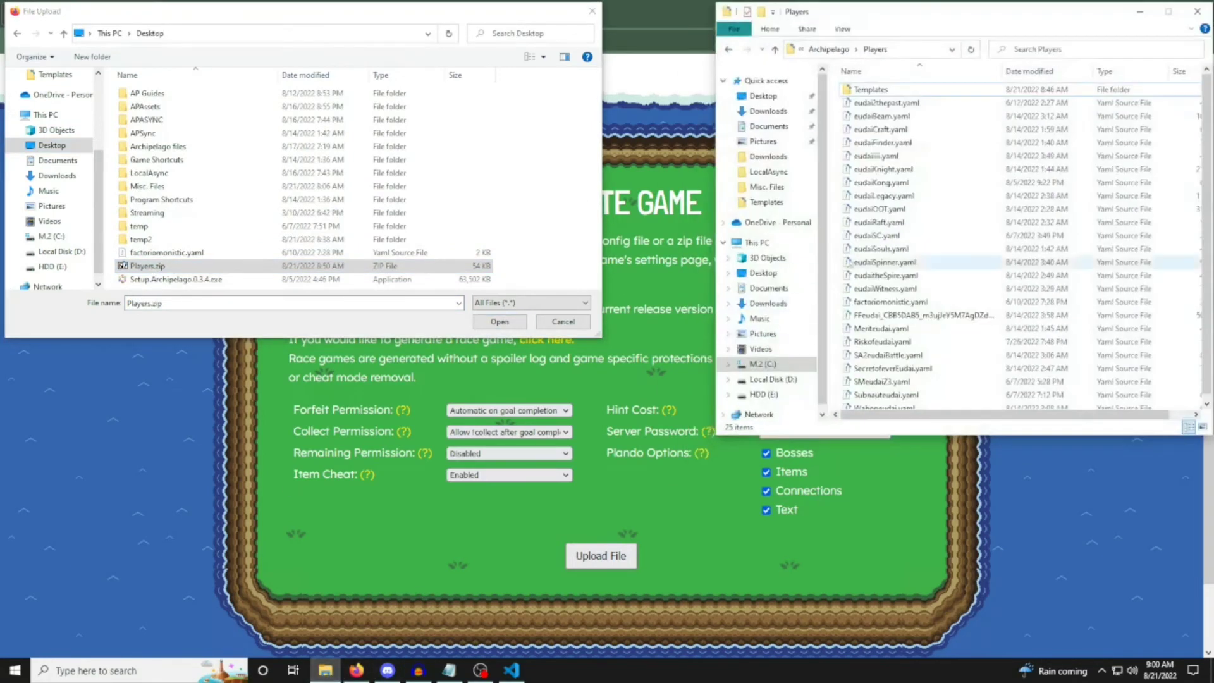
drag(839, 99, 957, 383)
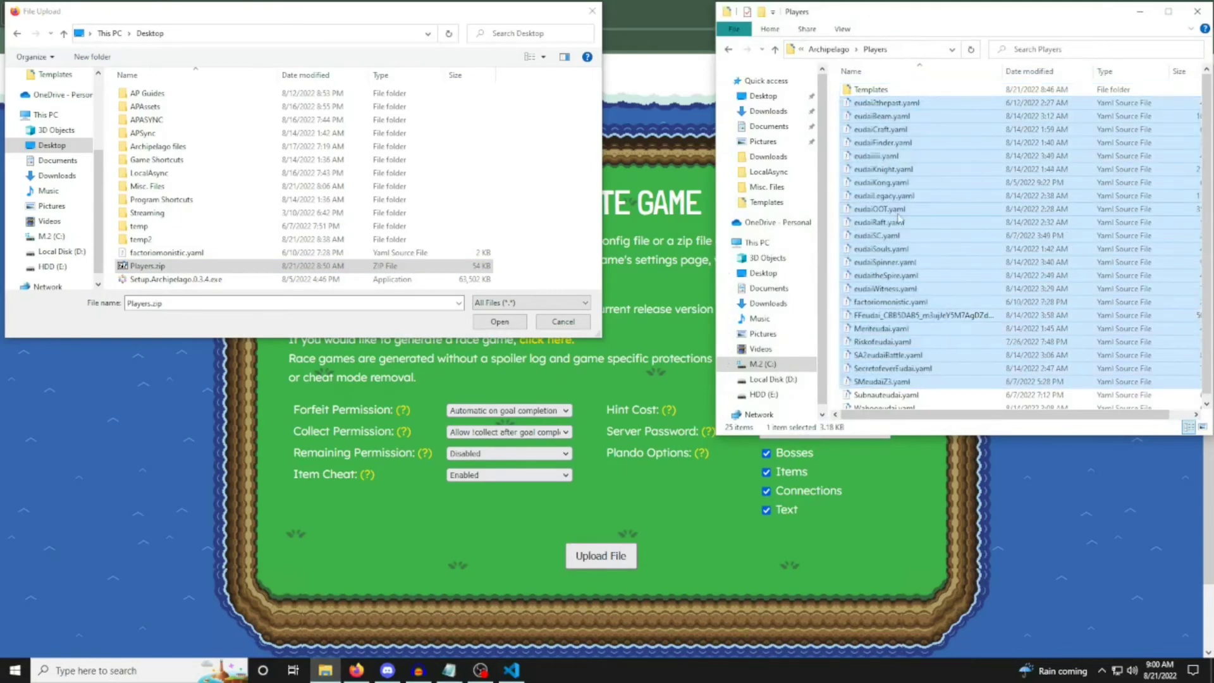
right_click(900, 215)
mouse_move(920, 223)
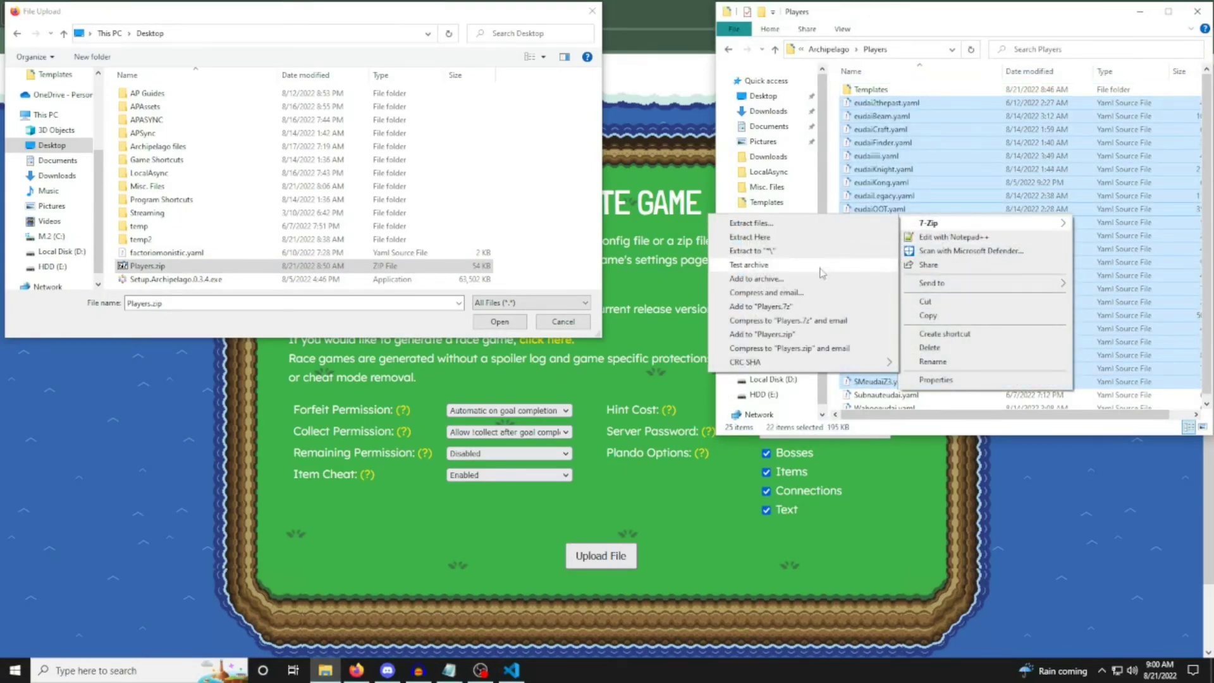
click(783, 280)
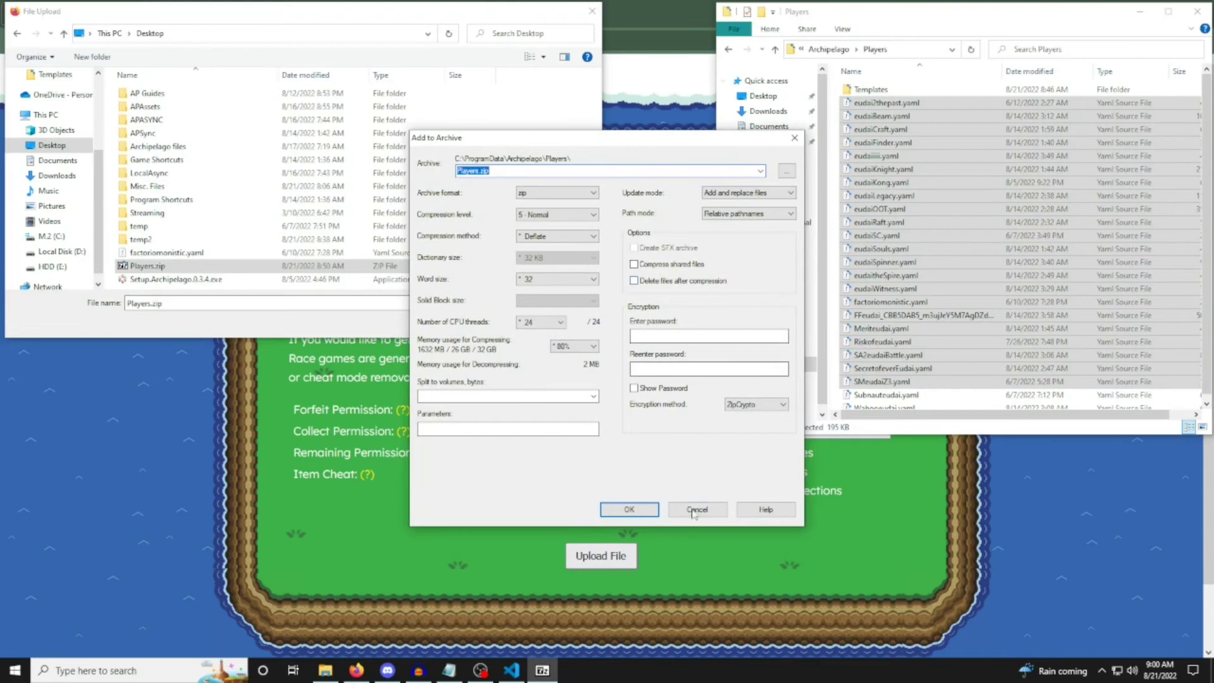
click(629, 509)
Try to generate a multiworld by uploading Players.zip from the Desktop.
click(192, 265)
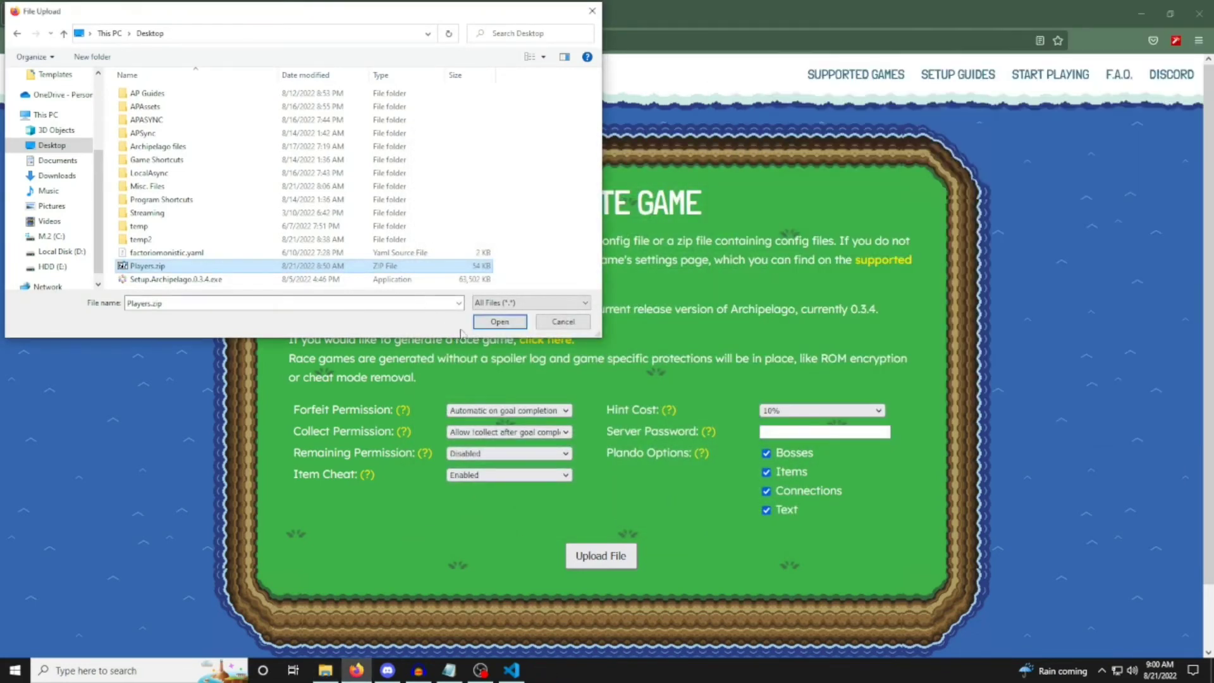
double_click(191, 265)
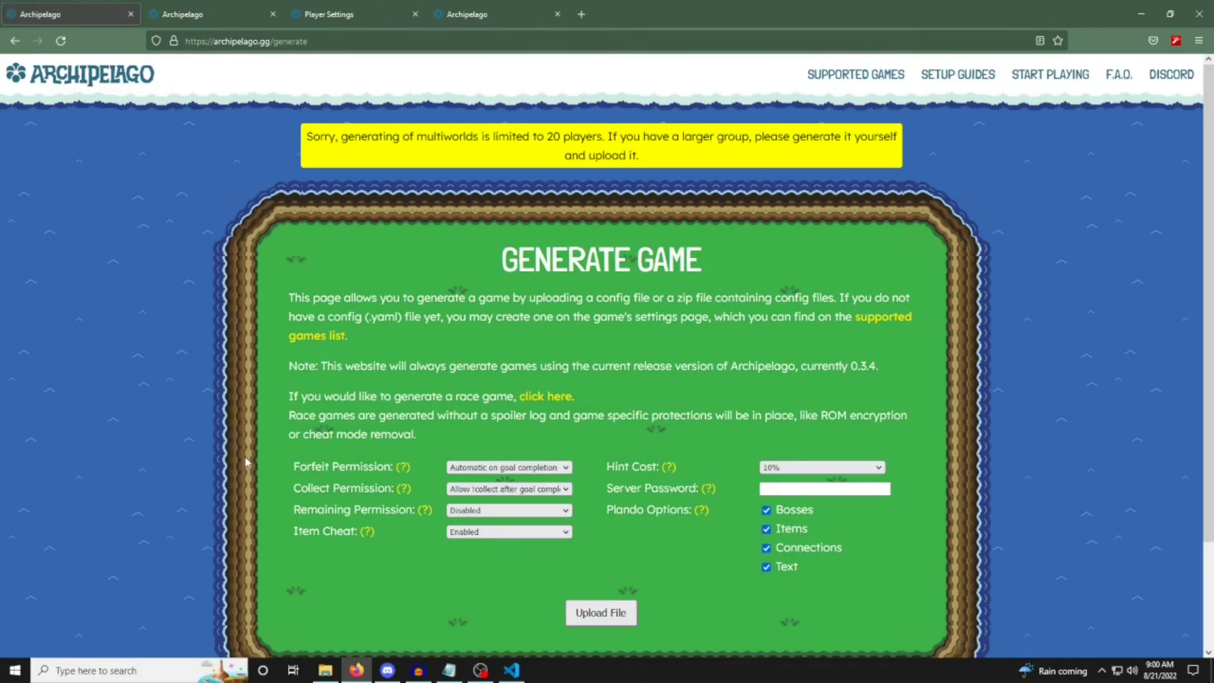
click(601, 612)
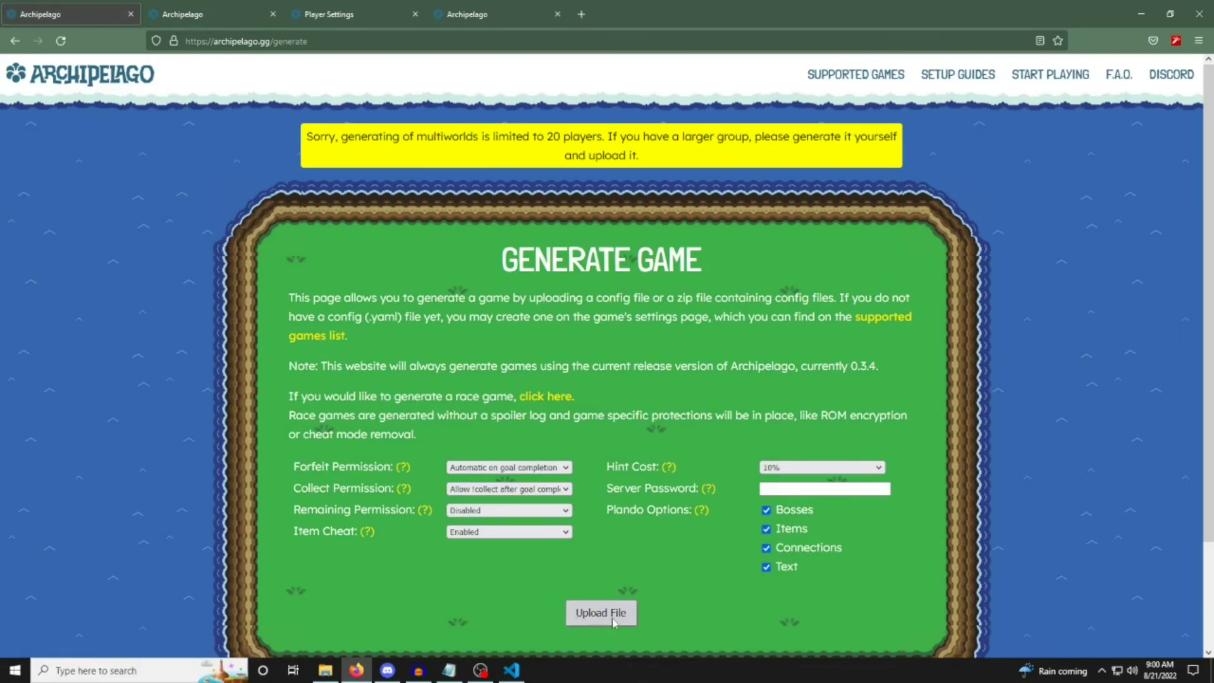
scroll(70, 198, up, 2)
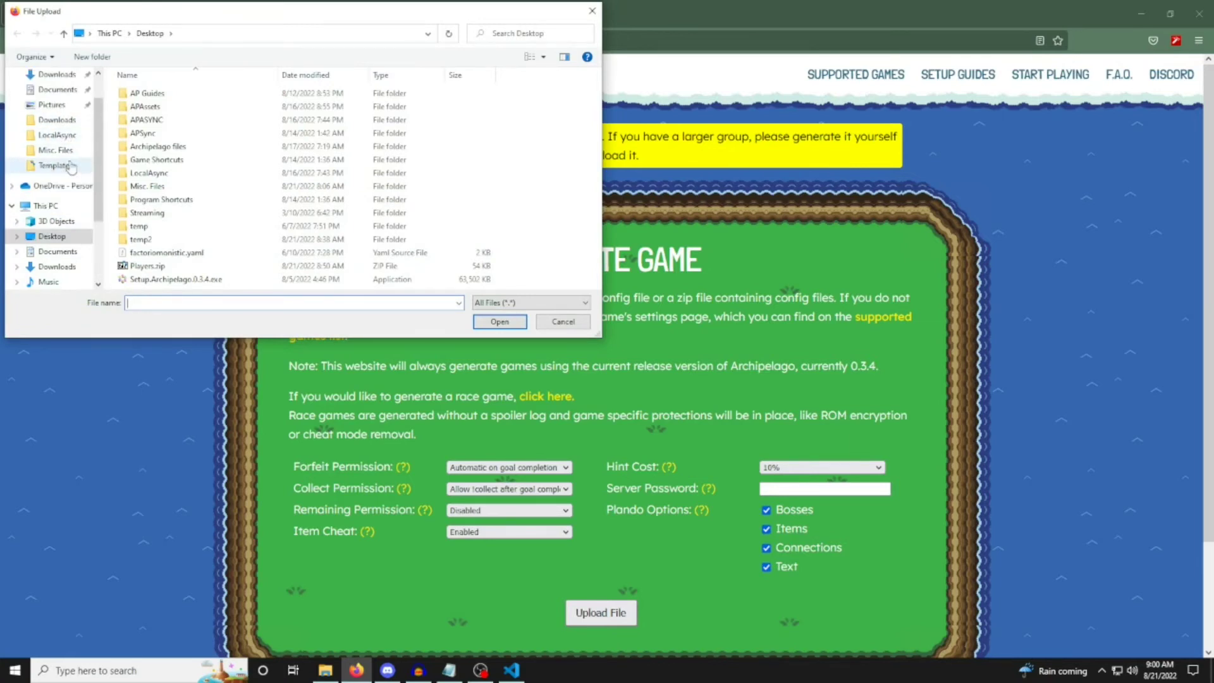
click(67, 166)
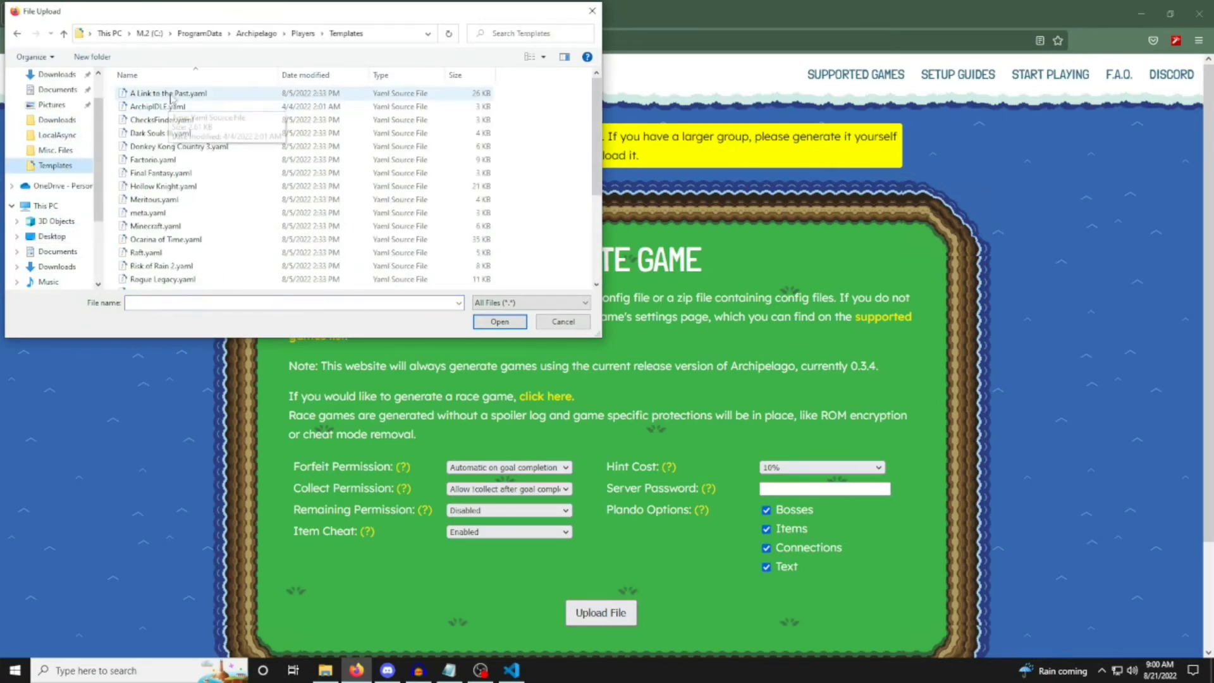
click(64, 34)
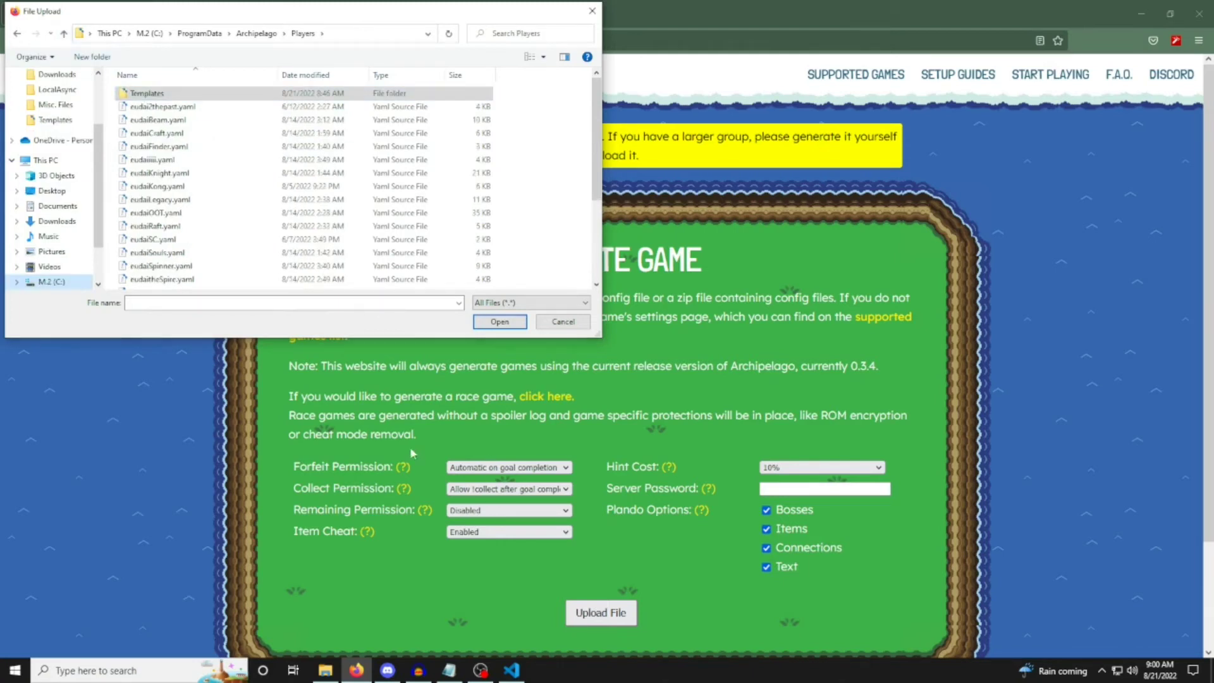
click(559, 323)
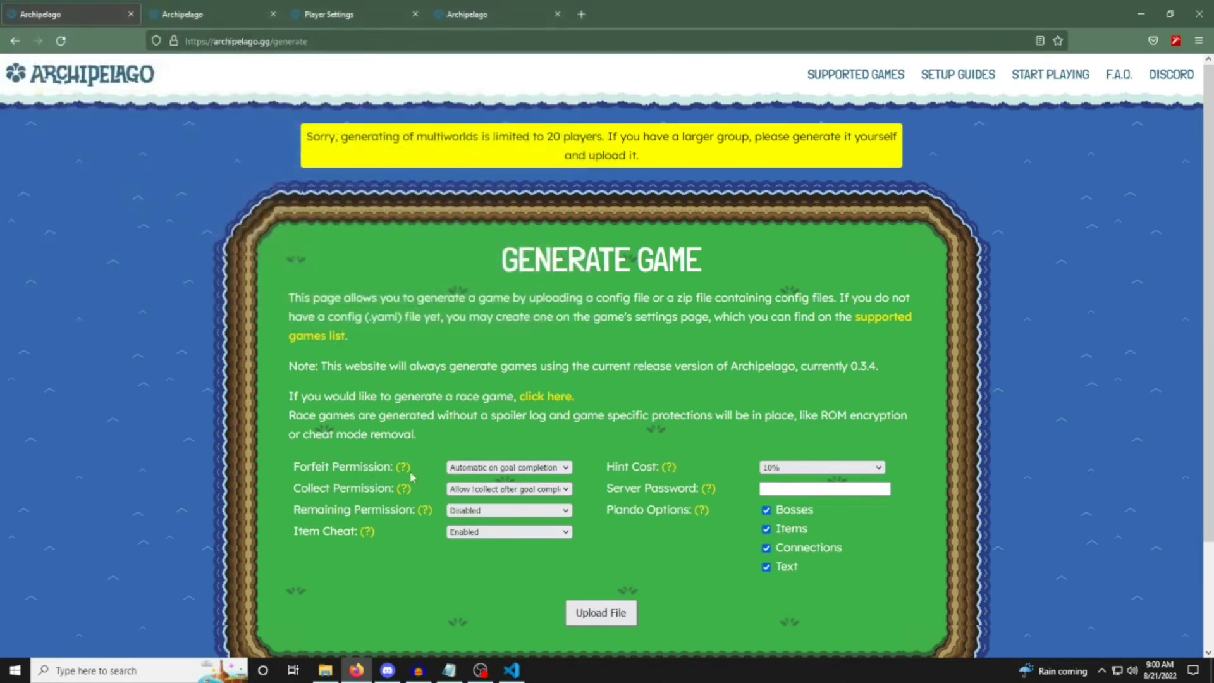
Check the help notes of the generation options, and generate a game by uploading factoriomonistic.yaml from the Desktop.
mouse_move(405, 488)
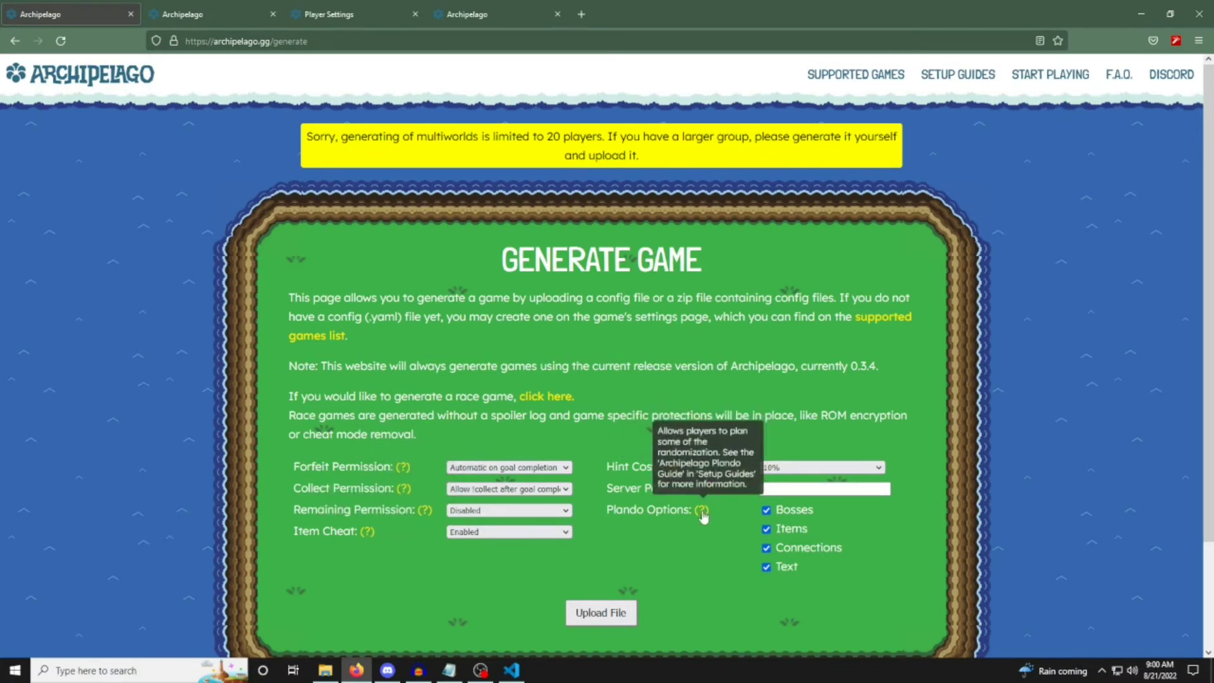
scroll(635, 500, down, 2)
click(606, 496)
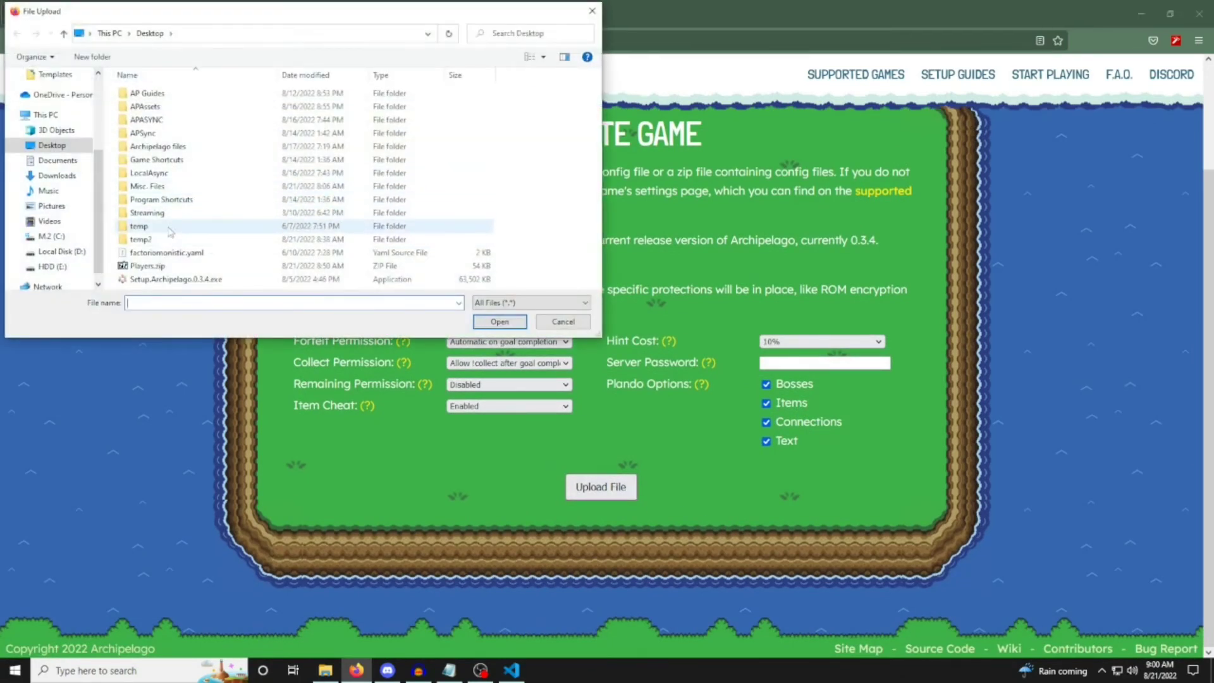
click(166, 253)
click(498, 321)
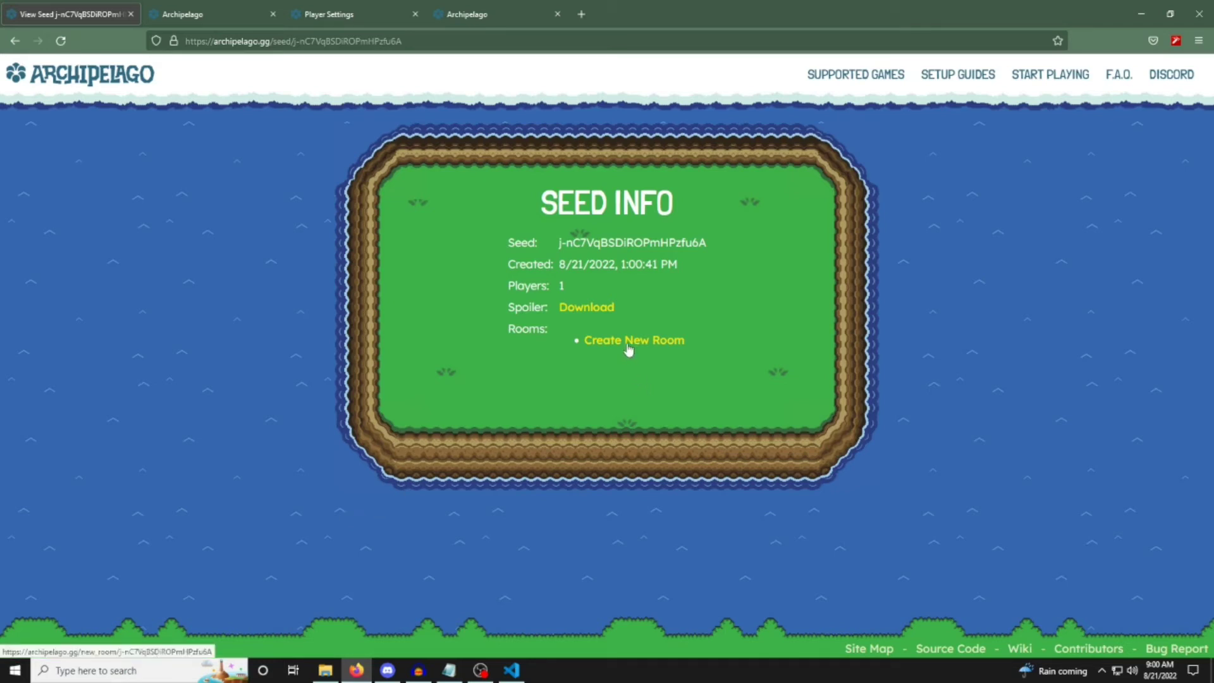
Point out the seed and its creation details on the Seed Info page.
drag(551, 240, 718, 258)
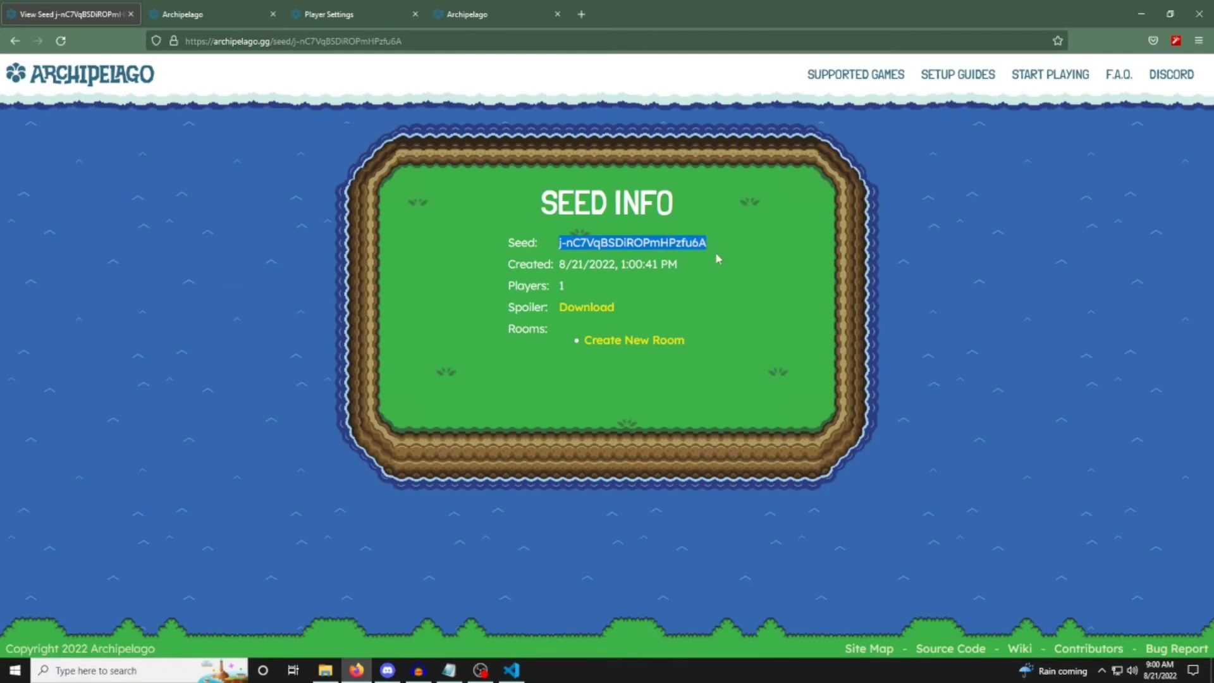
click(681, 268)
triple_click(683, 270)
click(734, 288)
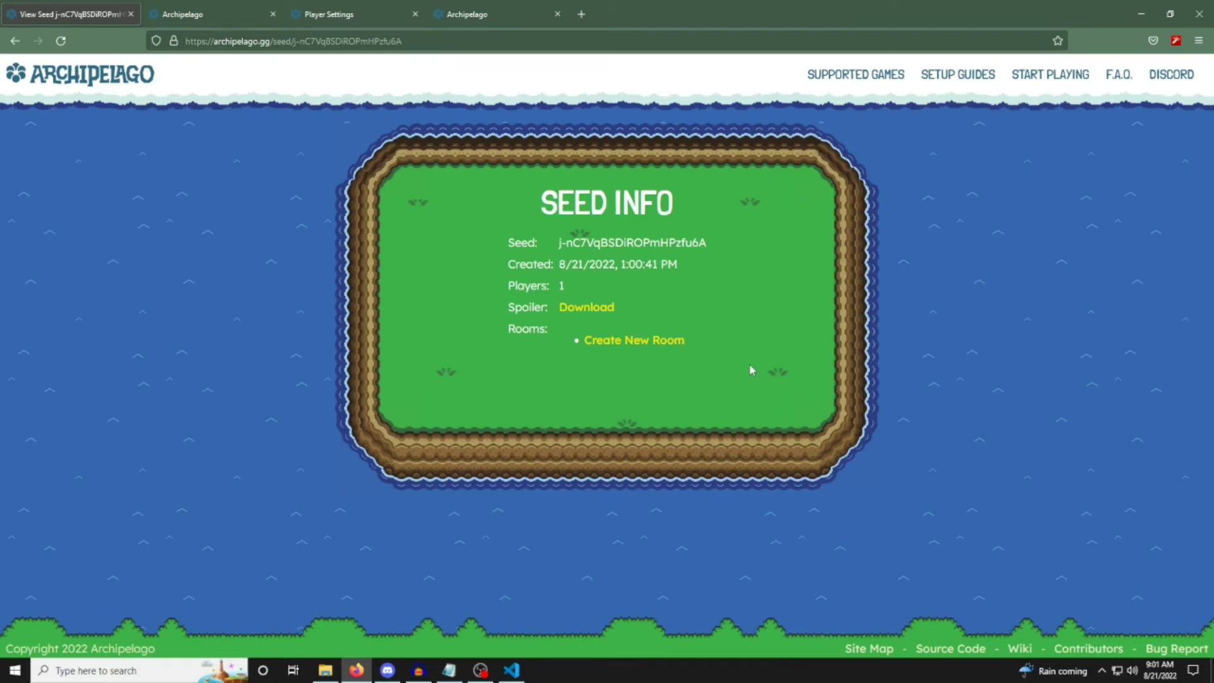
Create a new room from the generated seed.
drag(374, 238, 881, 430)
drag(317, 168, 813, 474)
click(667, 352)
drag(719, 350, 692, 352)
click(629, 342)
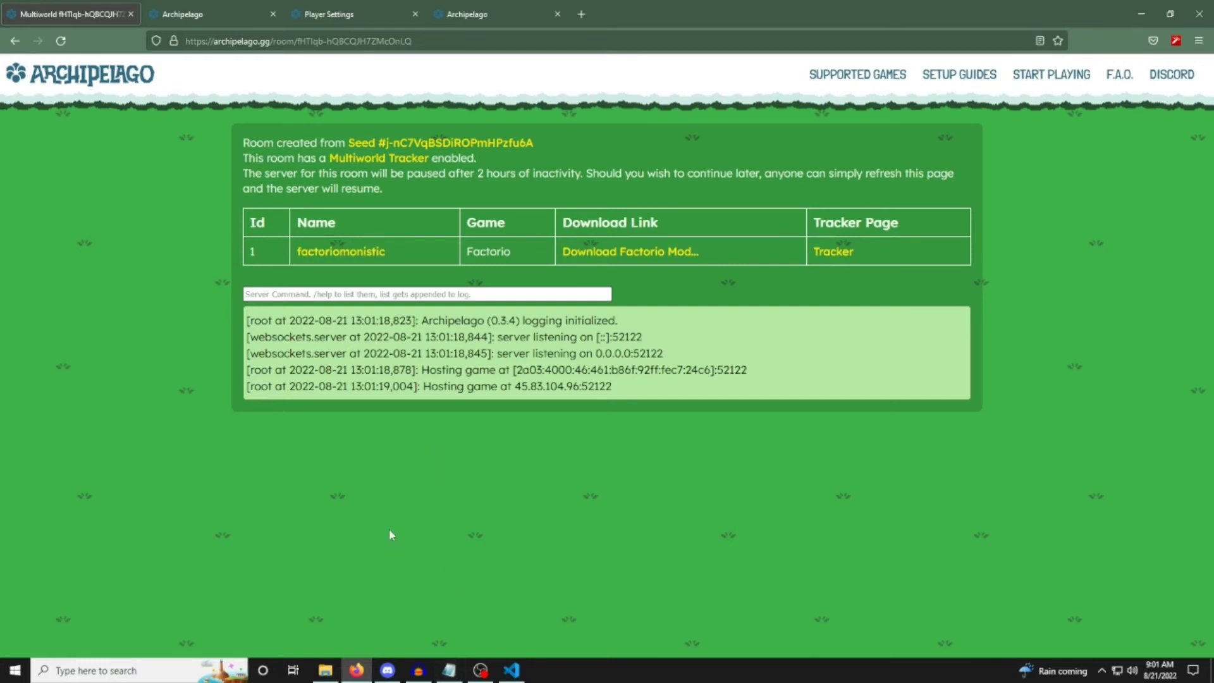
Minimize the browser, go up to the Archipelago folder in File Explorer, and close both open YAML files in Visual Studio Code.
click(1140, 14)
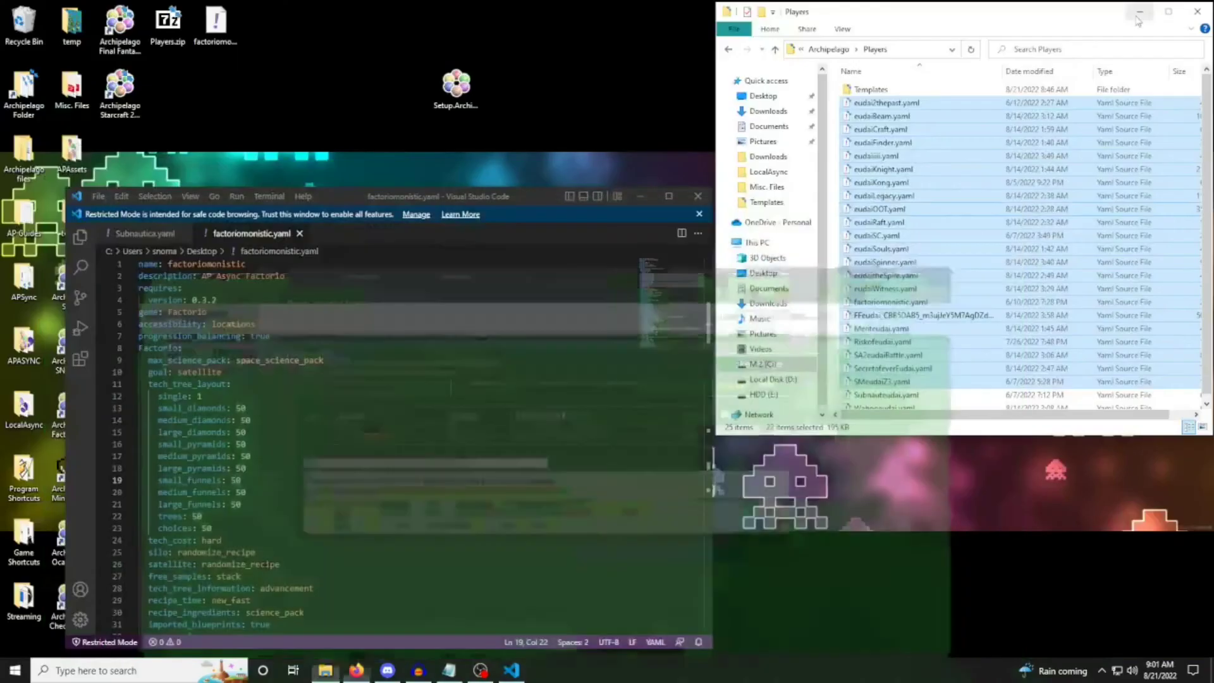
click(775, 50)
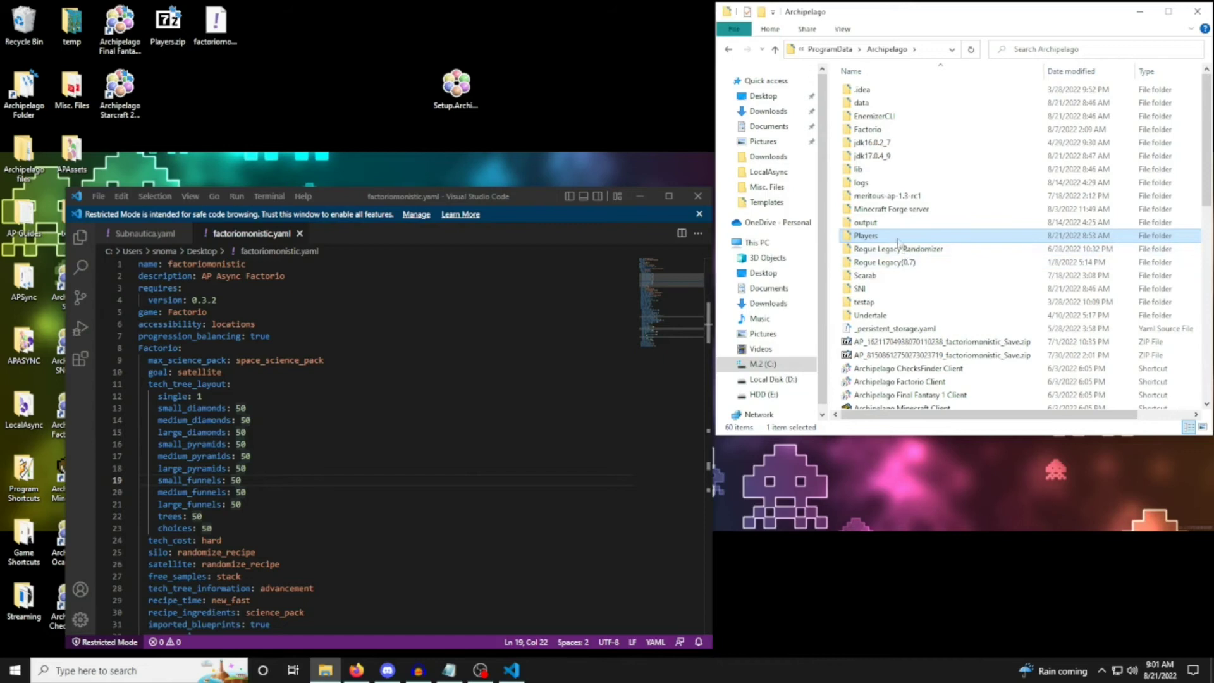
click(299, 233)
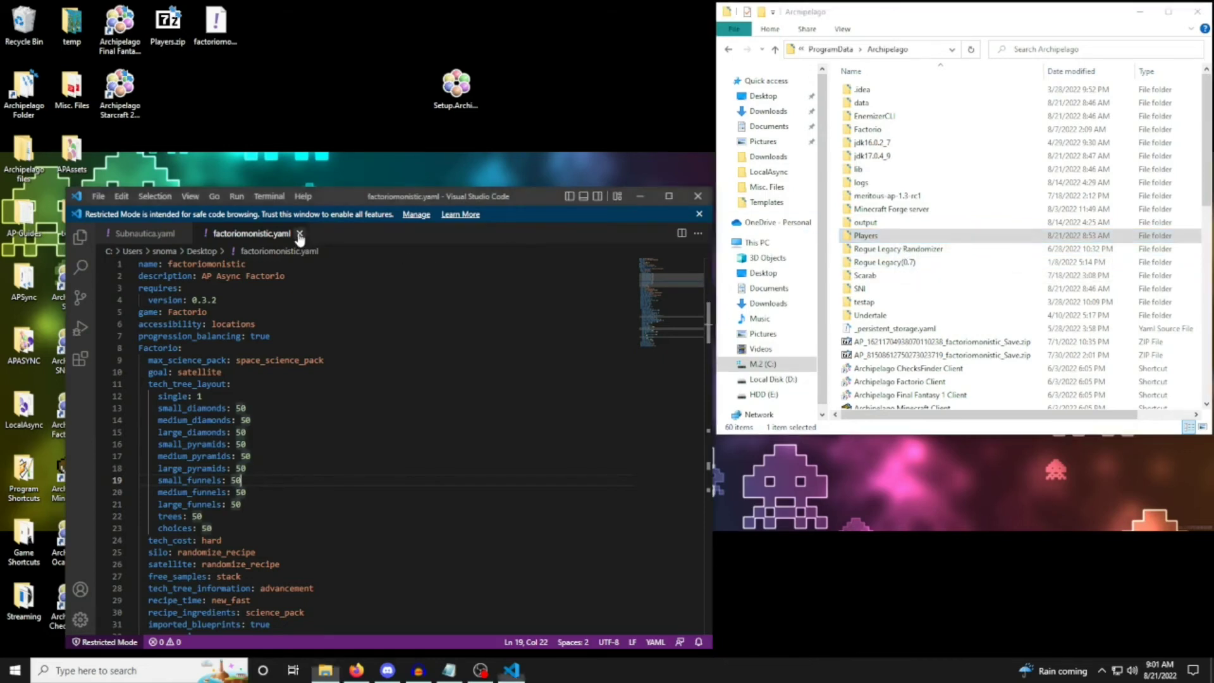
click(187, 234)
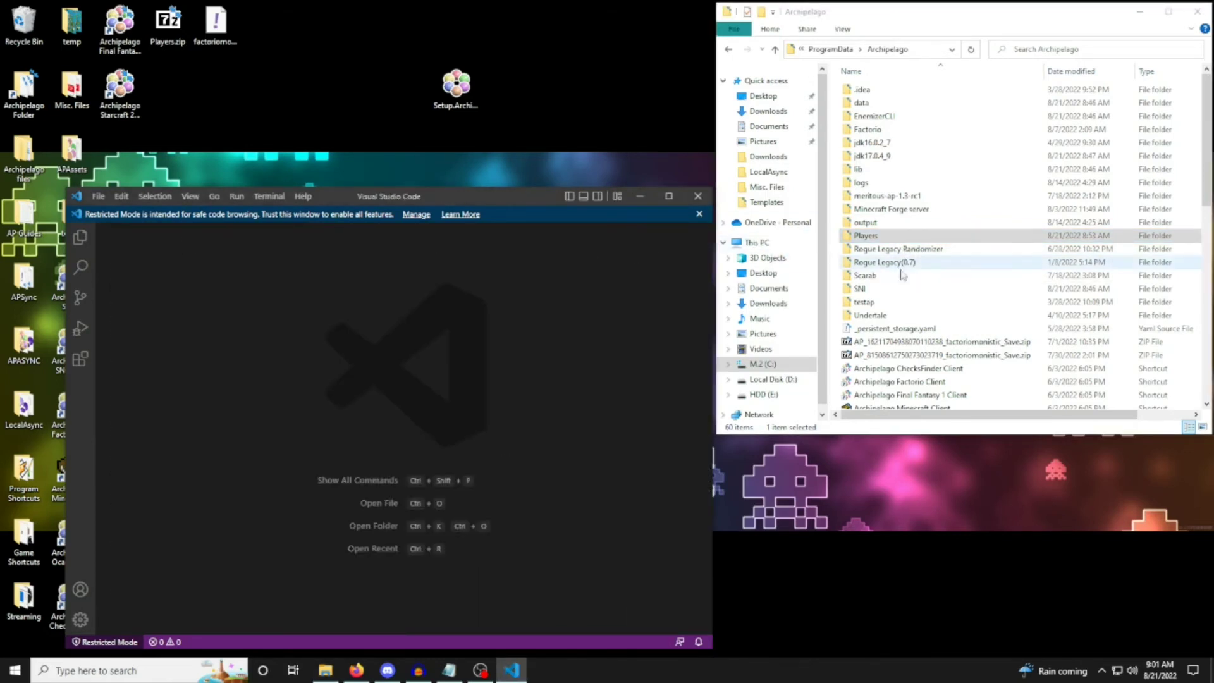
Open host.yaml from the Archipelago folder in Visual Studio Code.
scroll(909, 272, down, 12)
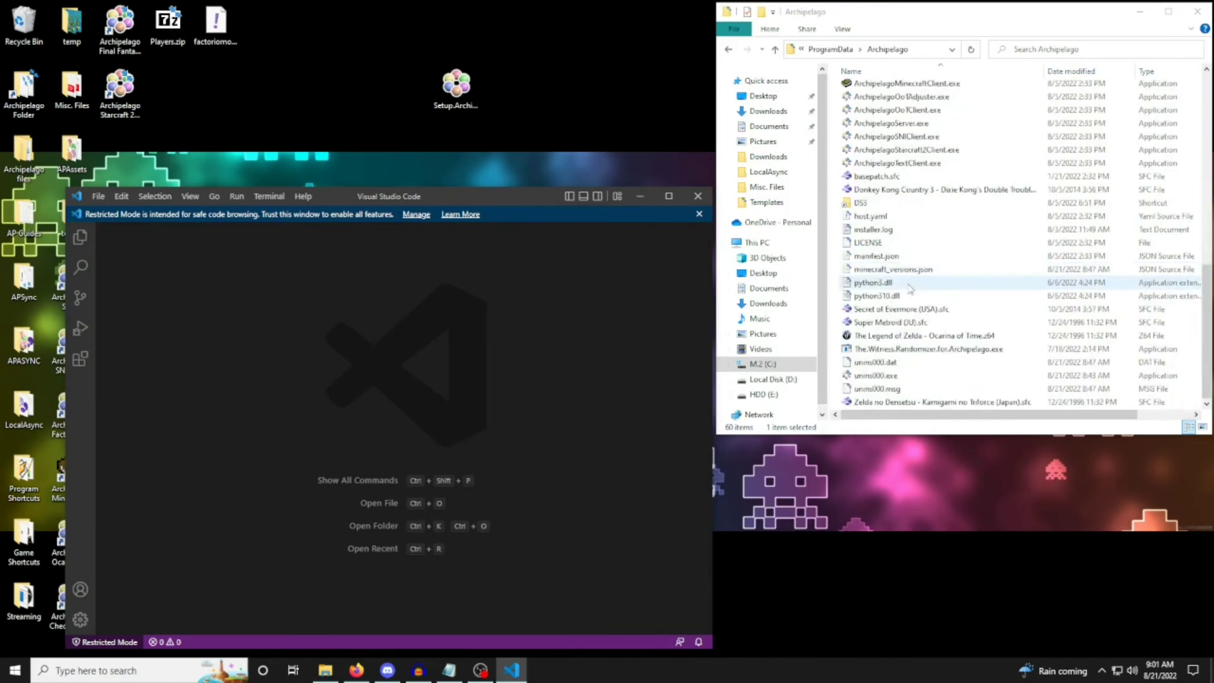
click(897, 215)
double_click(898, 216)
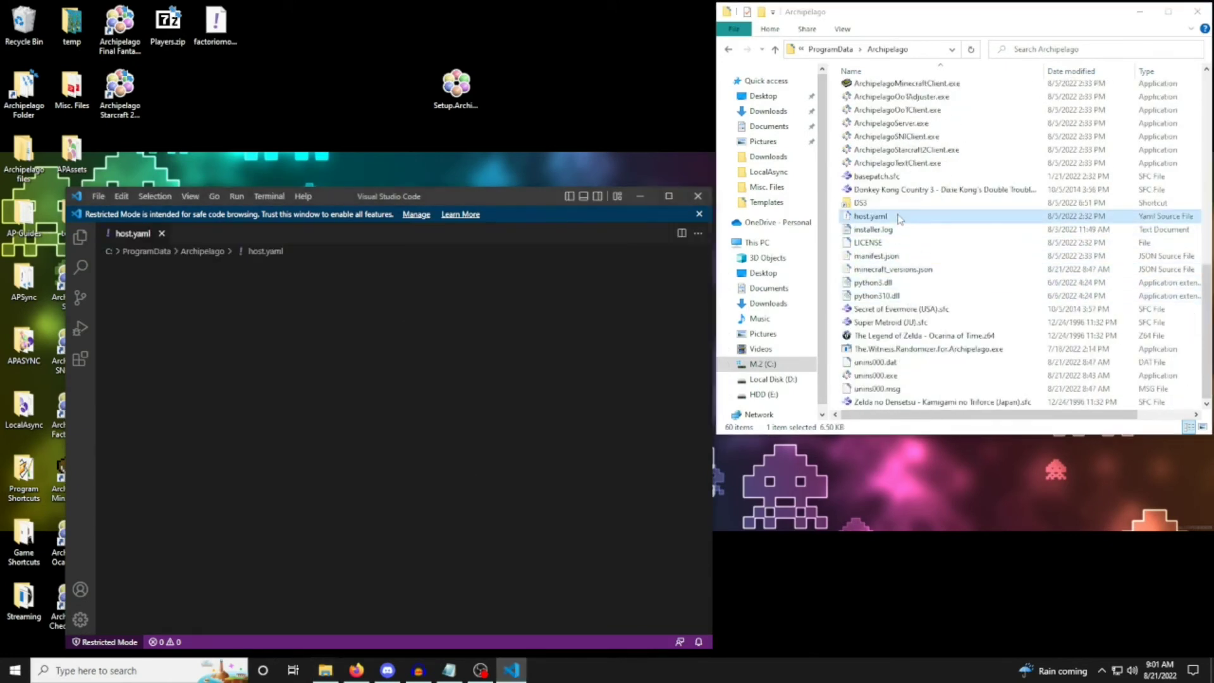
Look through the player YAML files in the Players folder and return to the Archipelago folder.
scroll(898, 218, up, 2)
scroll(898, 218, up, 10)
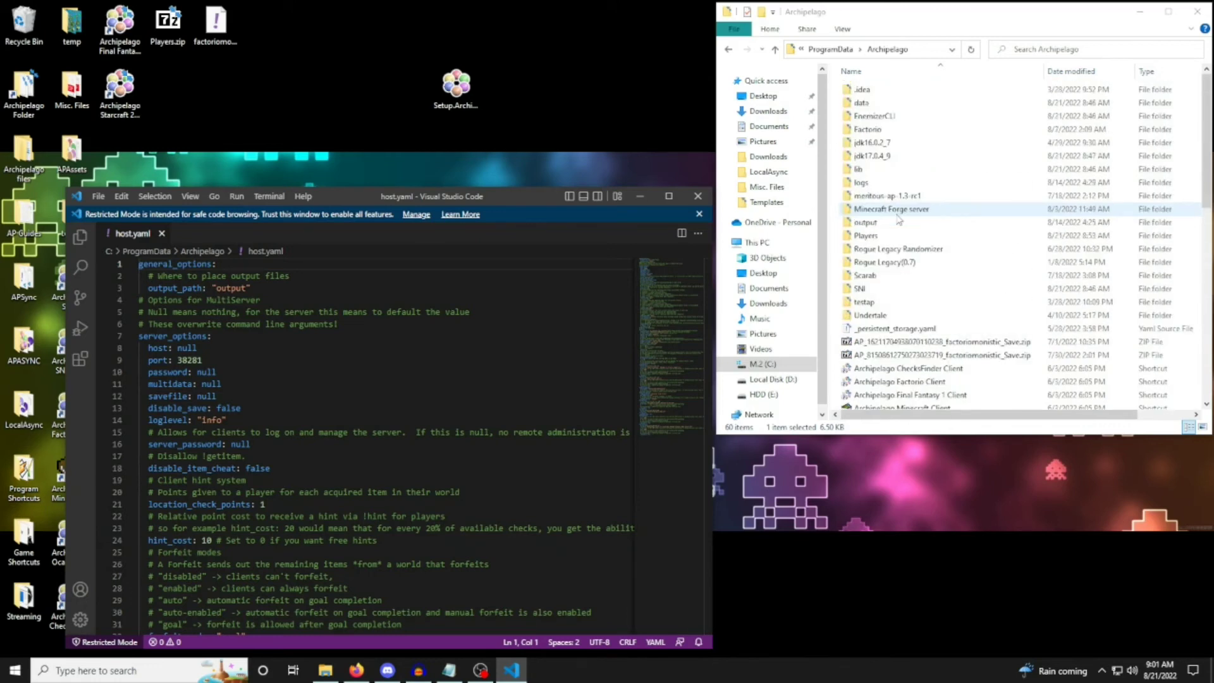
scroll(898, 218, down, 4)
scroll(898, 218, up, 2)
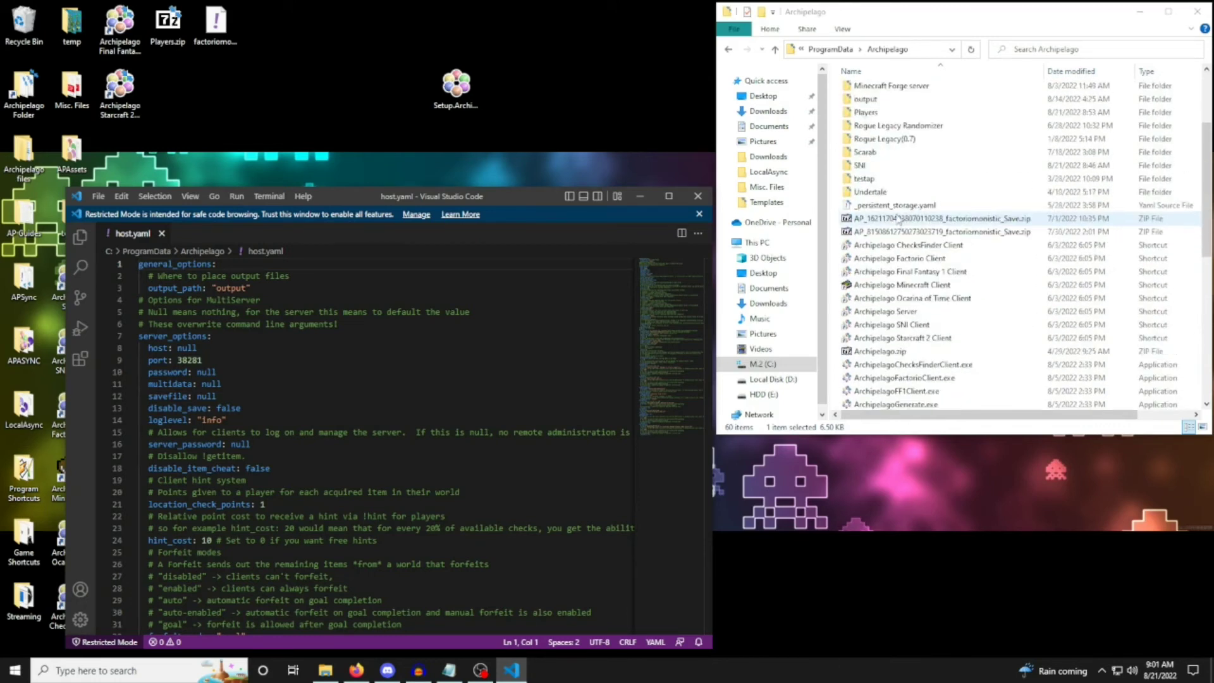
double_click(863, 166)
scroll(906, 231, up, 1)
scroll(902, 236, down, 1)
scroll(963, 295, up, 1)
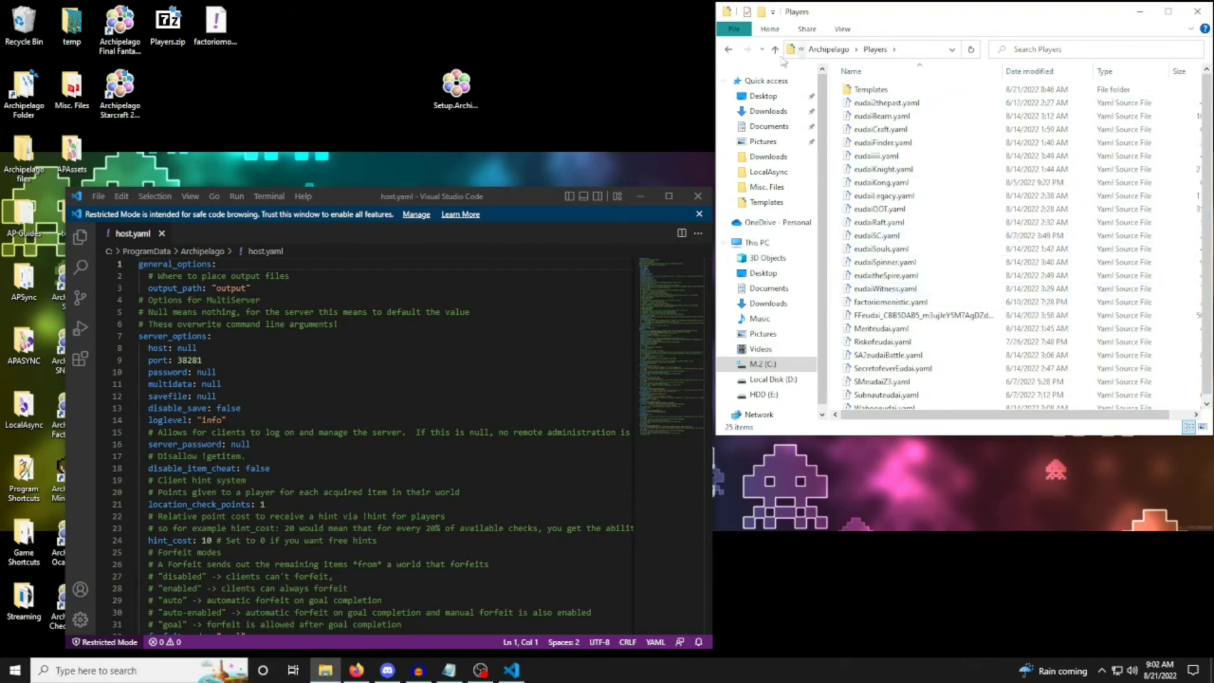
click(829, 49)
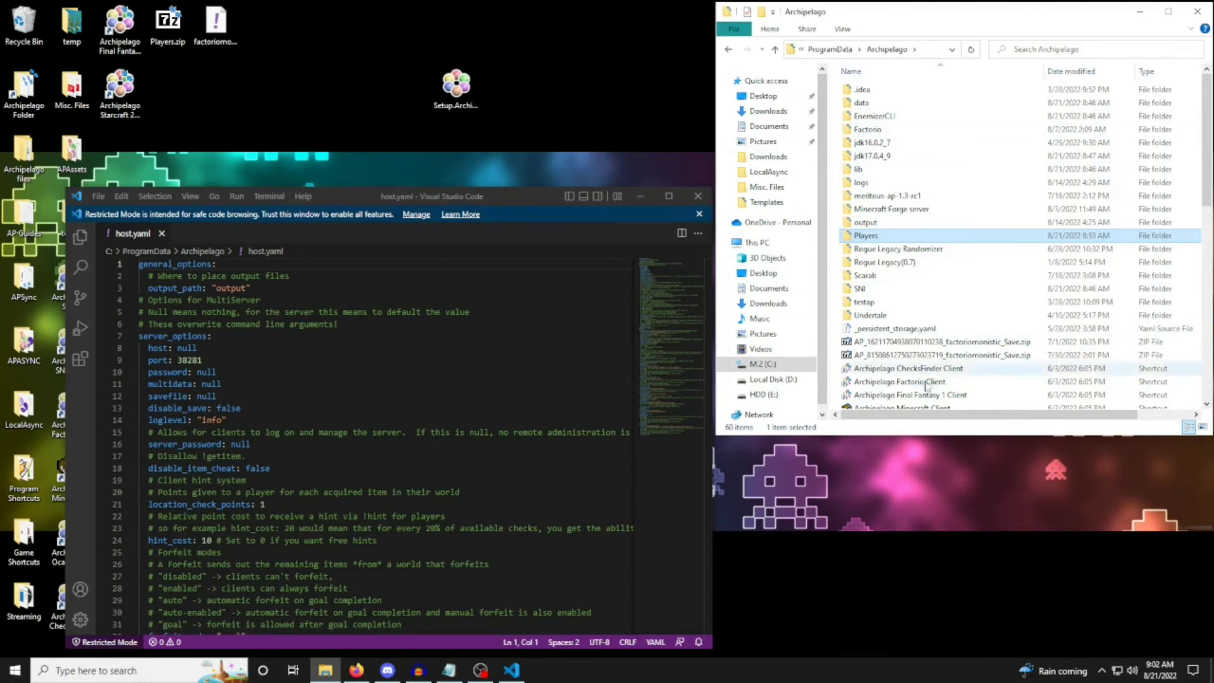
Switch to the browser, go back to the Generate Game page to show its options, and minimize the browser.
click(357, 670)
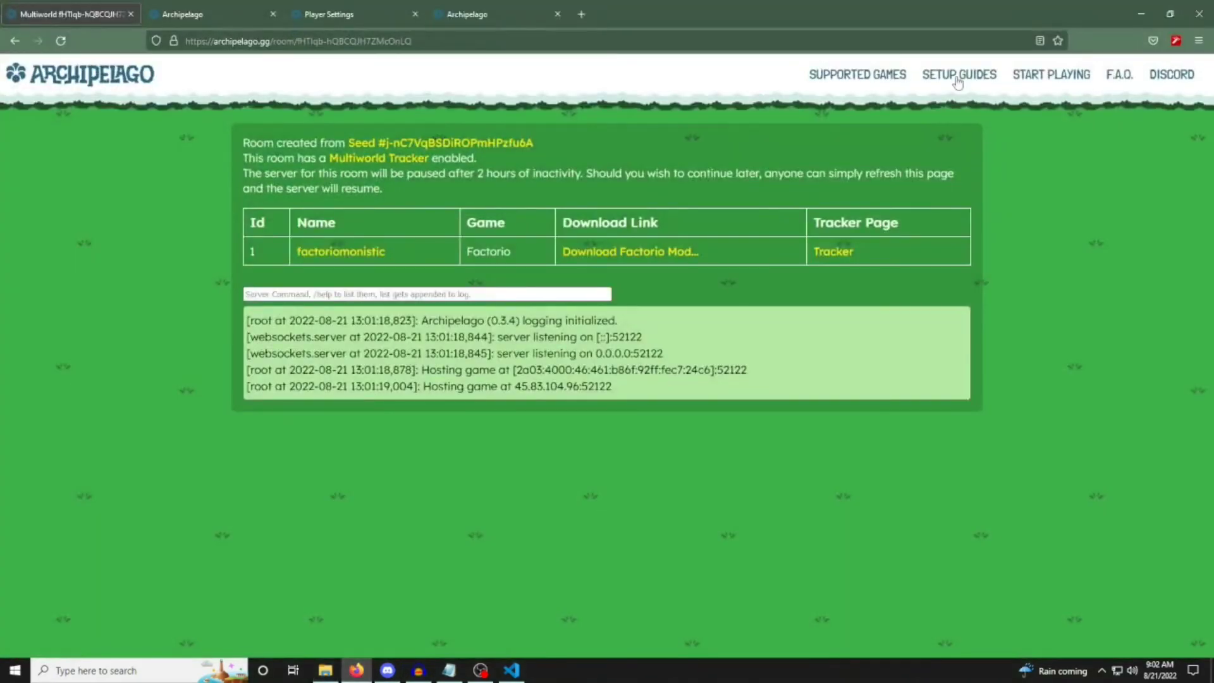
right_click(17, 42)
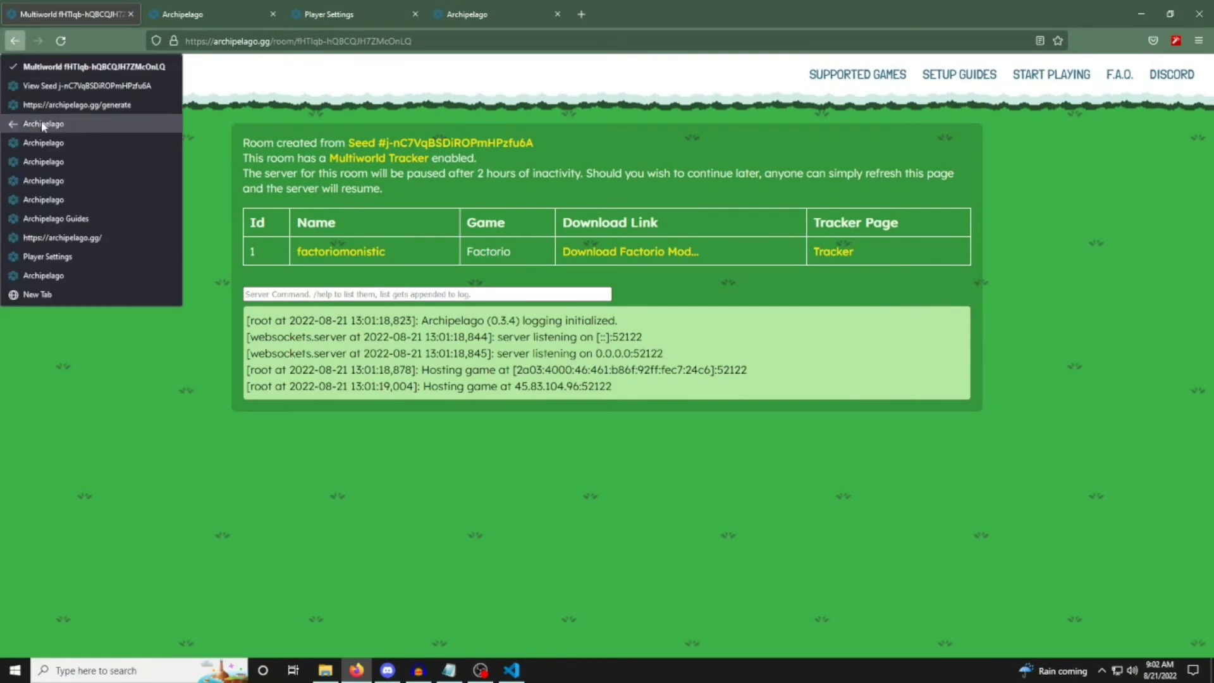
click(87, 122)
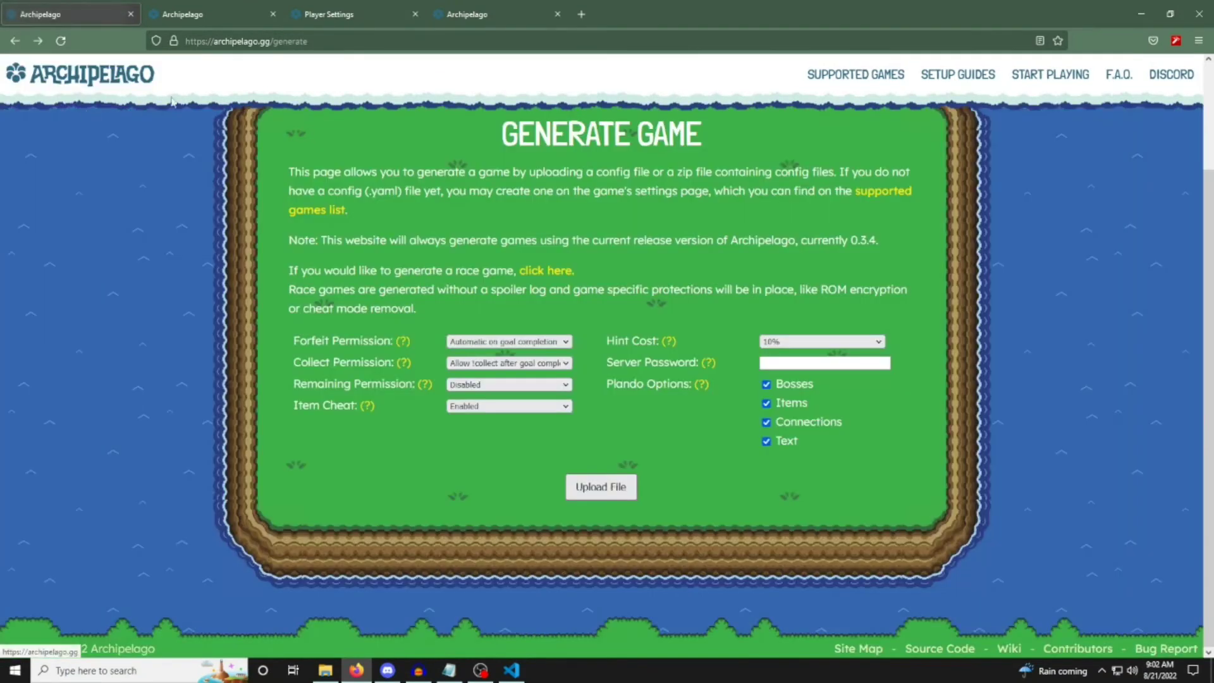
click(1139, 7)
Locate host.yaml in the Archipelago folder and move the Visual Studio Code window showing it higher on the desktop.
scroll(901, 218, down, 5)
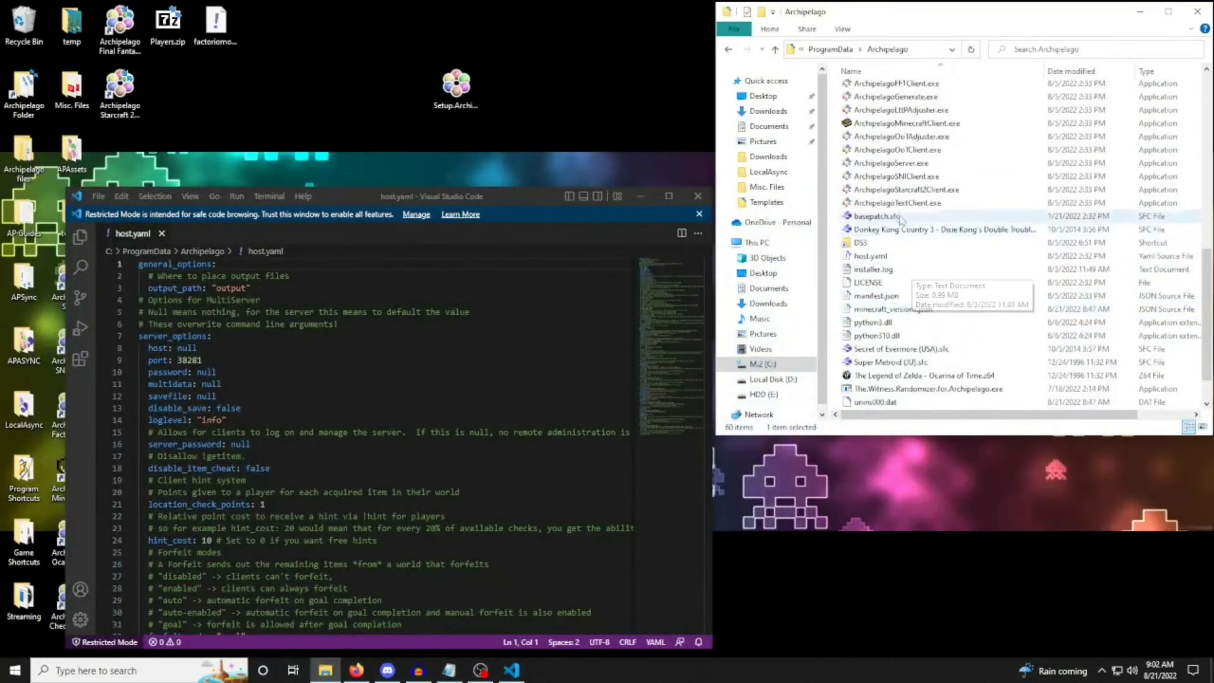
scroll(900, 218, down, 1)
click(917, 223)
click(601, 241)
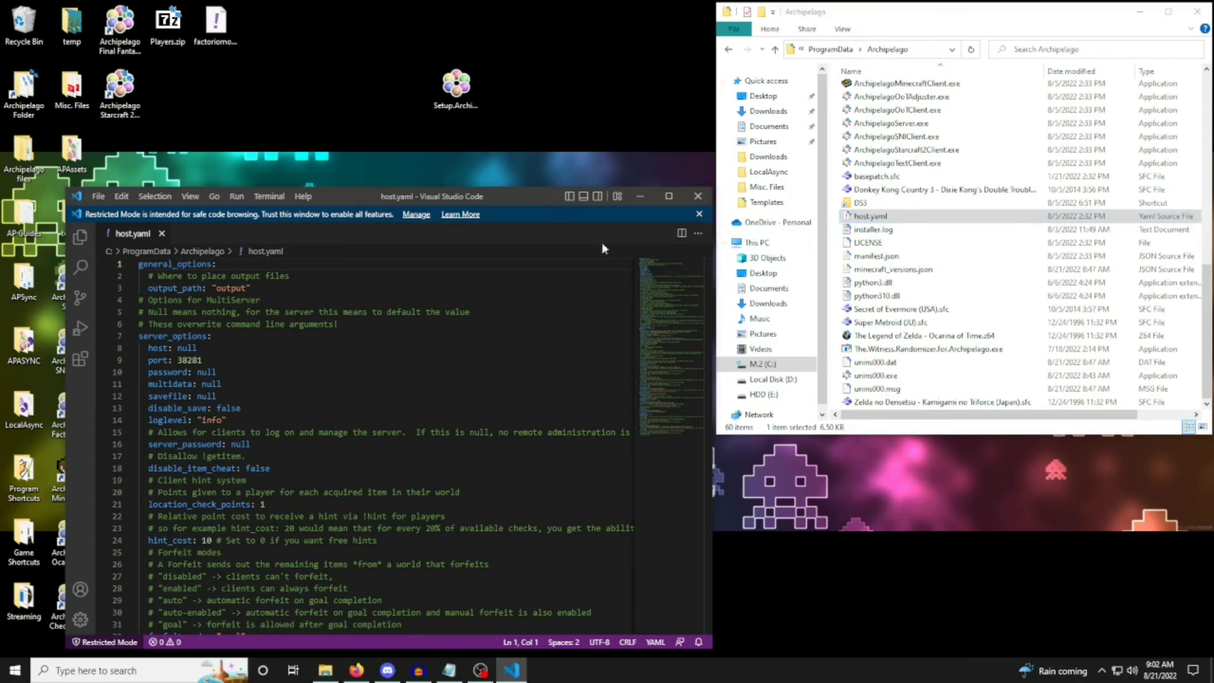
drag(476, 192, 476, 33)
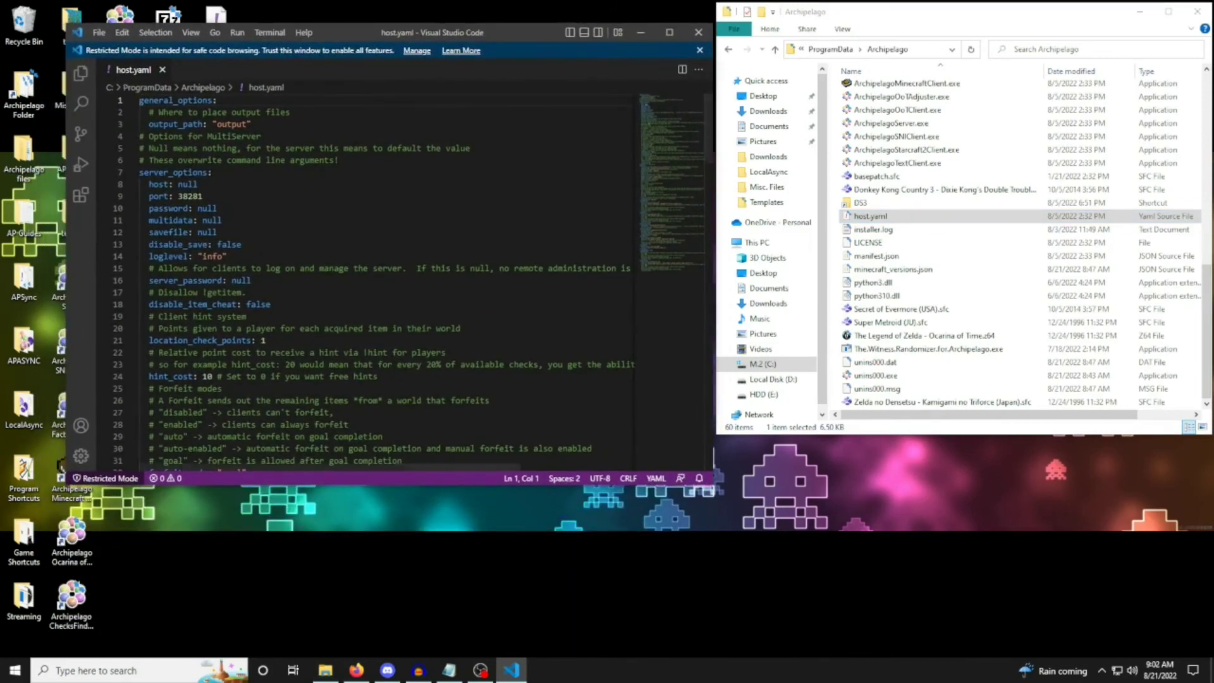
Examine the server options in host.yaml, from the server password and location check points to the forfeit, collect and remaining modes.
scroll(151, 283, down, 4)
click(151, 282)
drag(152, 379, 247, 379)
click(246, 379)
scroll(247, 379, down, 4)
drag(149, 294, 257, 293)
click(256, 293)
scroll(257, 293, down, 3)
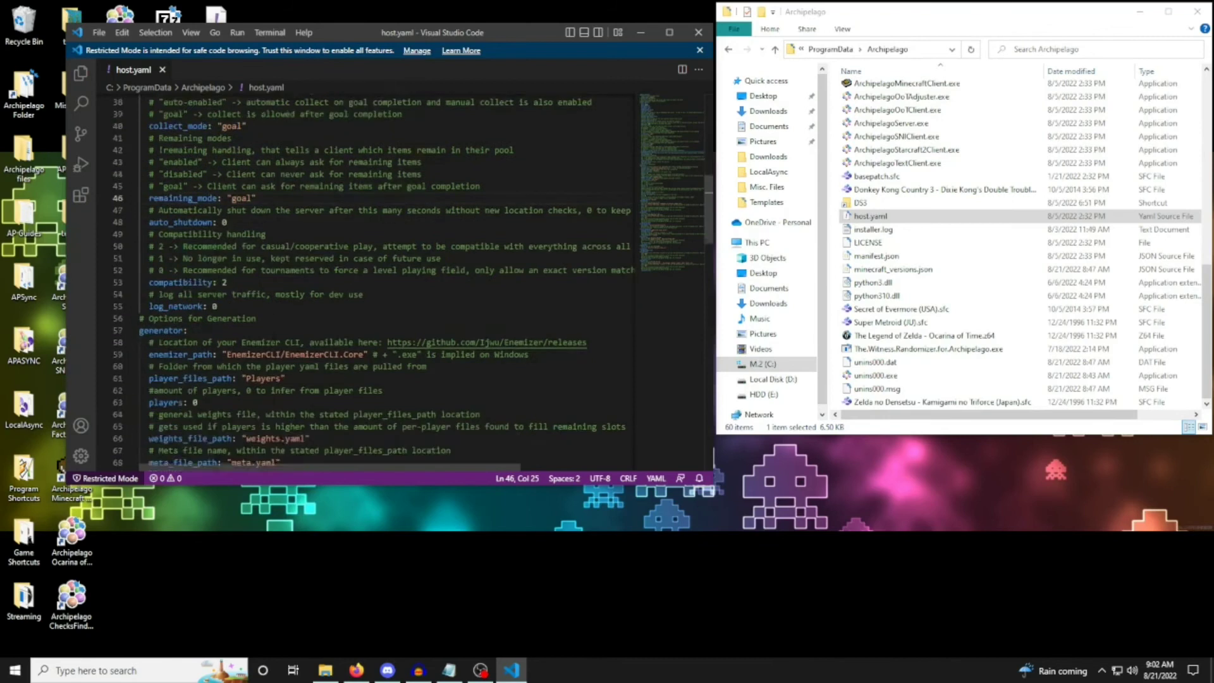
Examine the generator options, the available plando options and the game-specific ROM settings through the end of host.yaml.
scroll(354, 278, down, 2)
scroll(273, 340, down, 2)
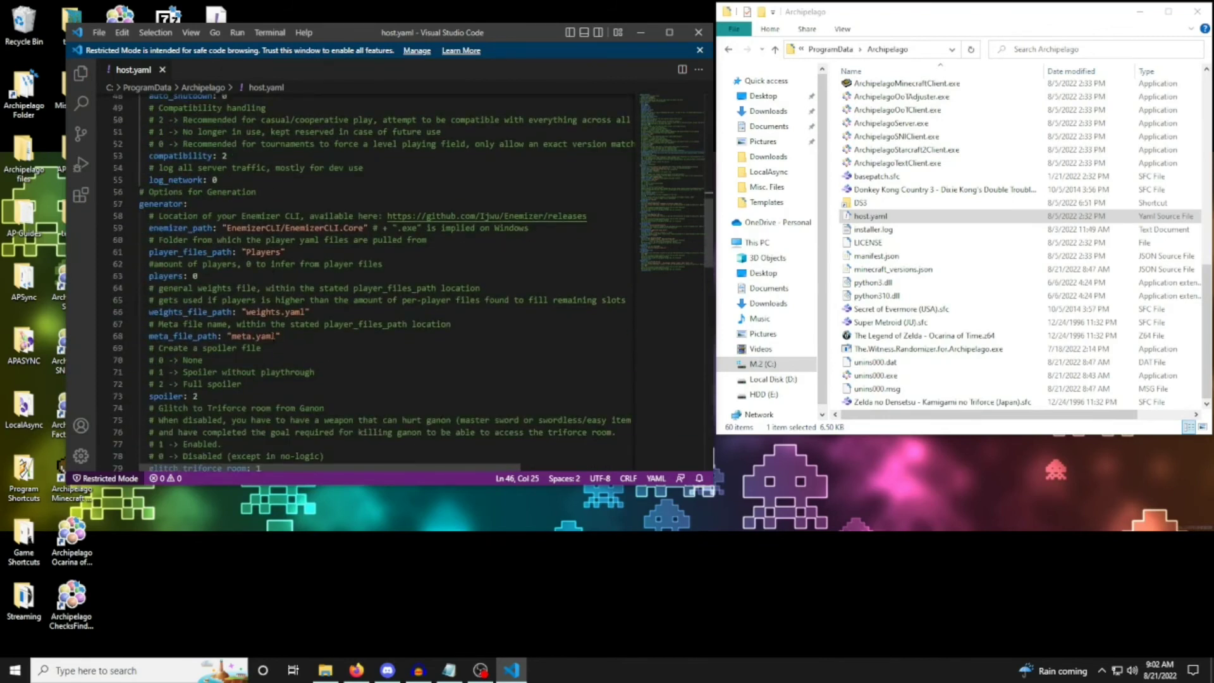
scroll(273, 340, up, 15)
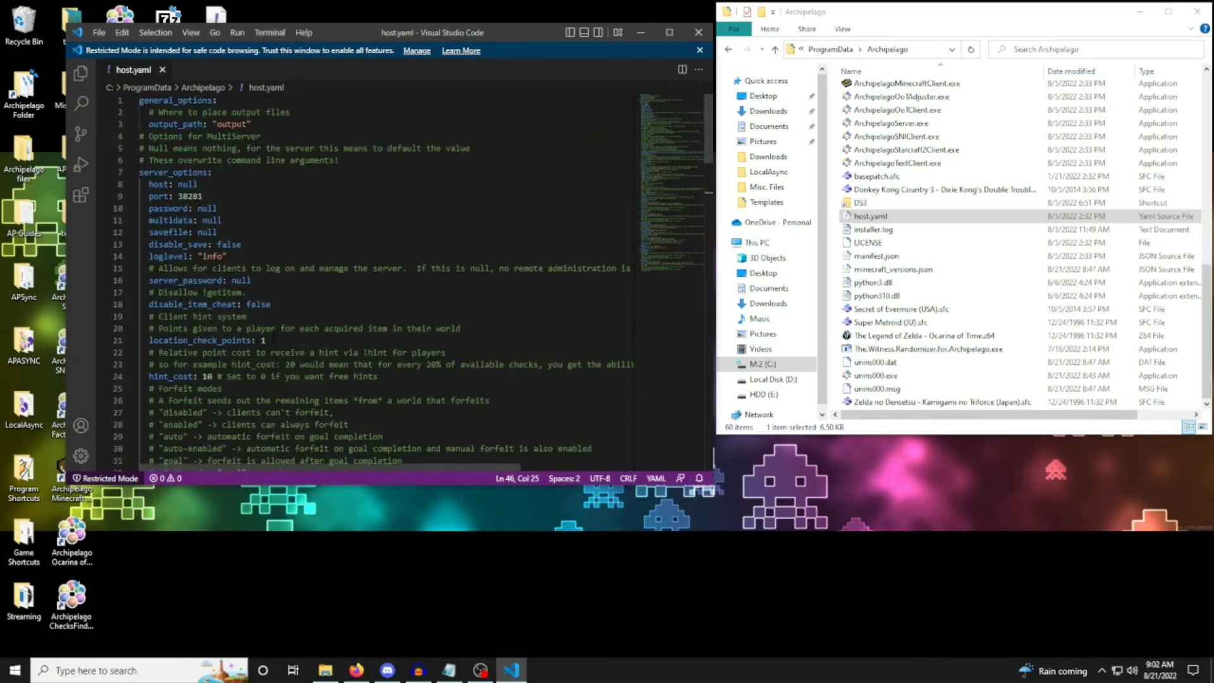
scroll(274, 340, down, 15)
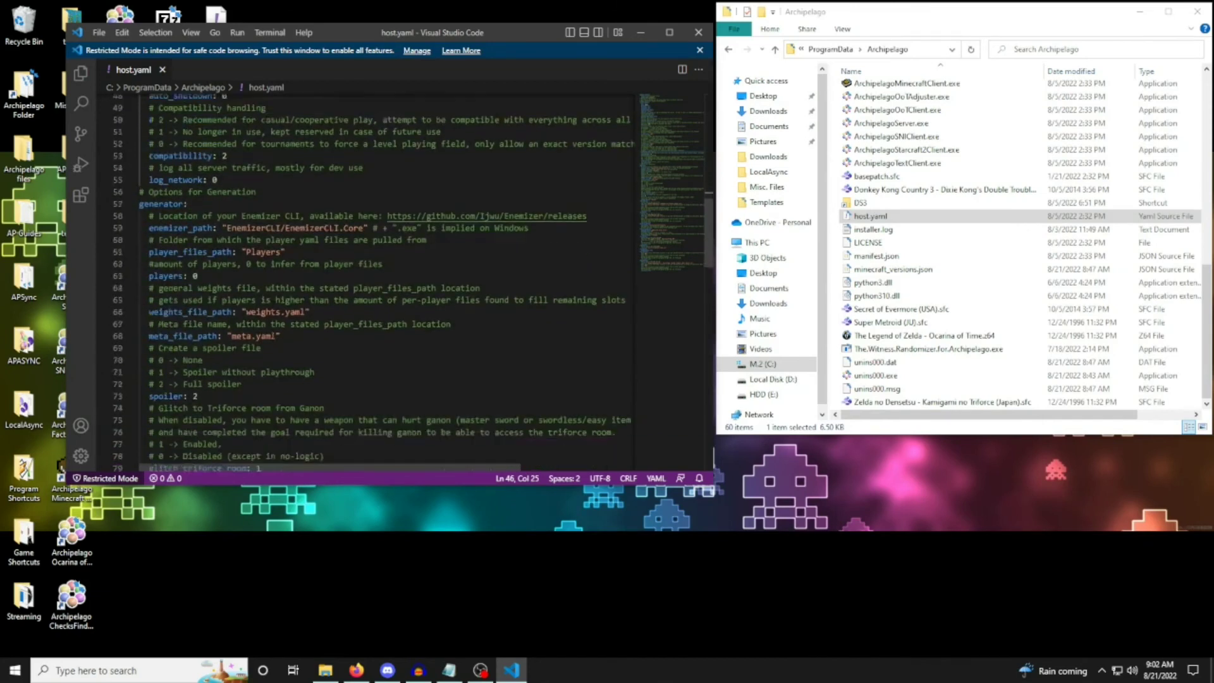
scroll(261, 340, down, 1)
scroll(404, 283, down, 5)
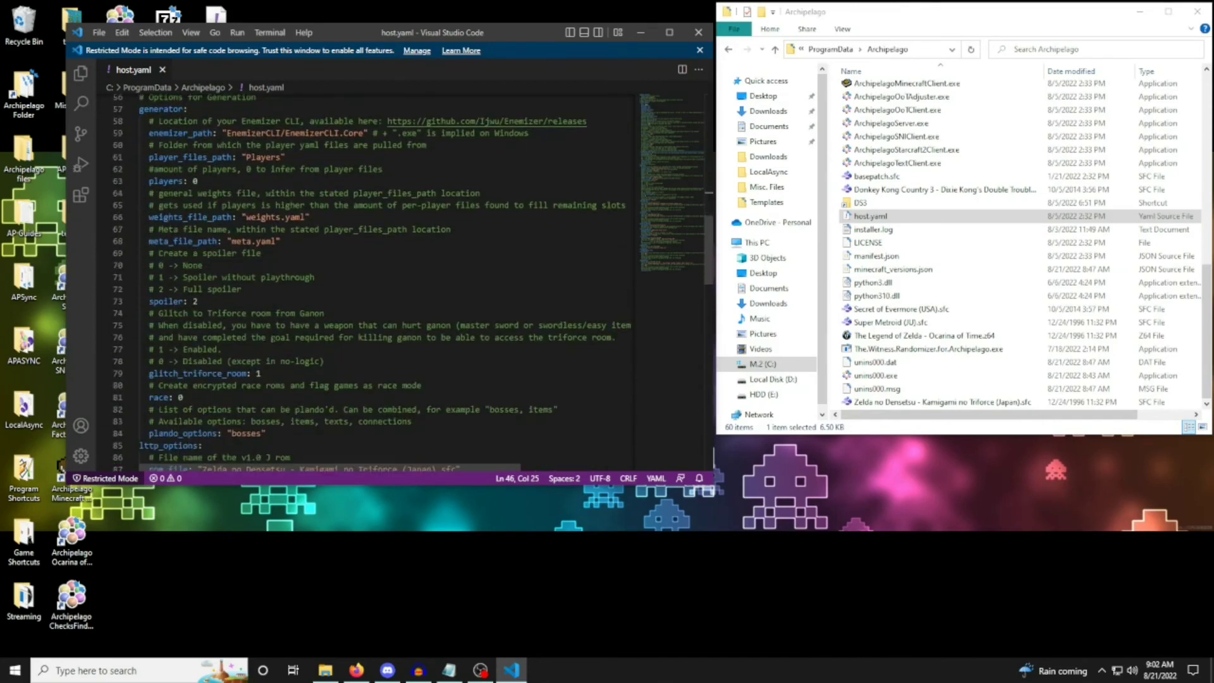
drag(158, 307, 410, 295)
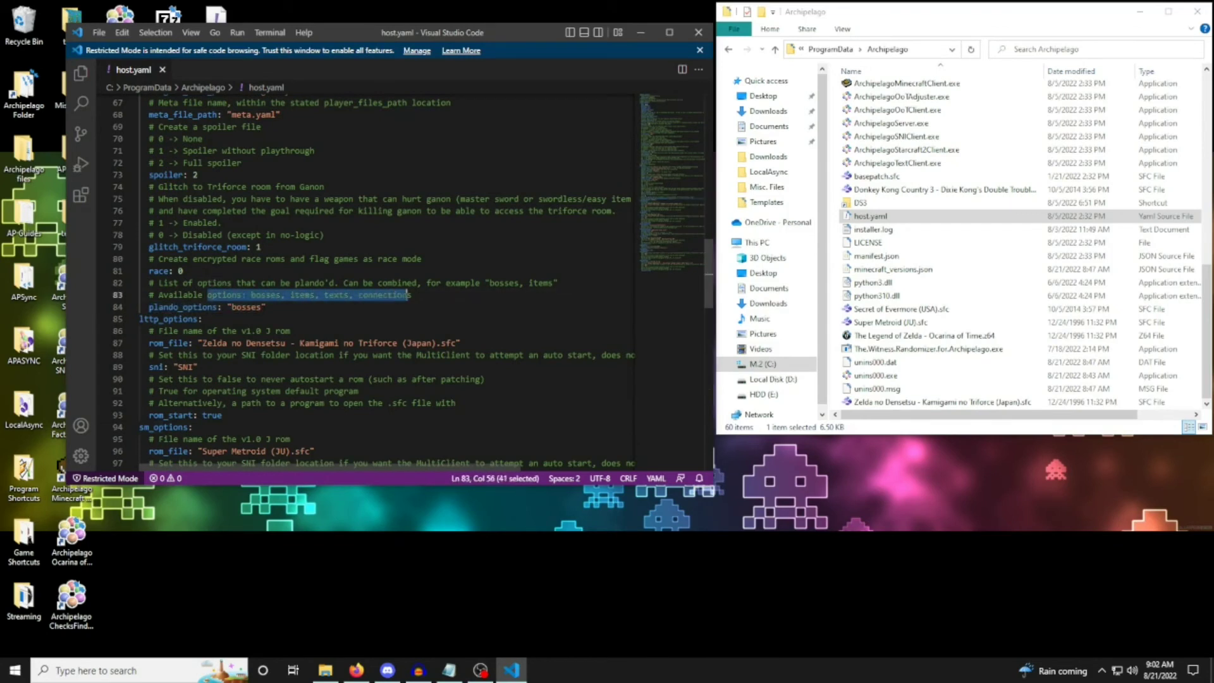
click(341, 307)
scroll(341, 306, down, 4)
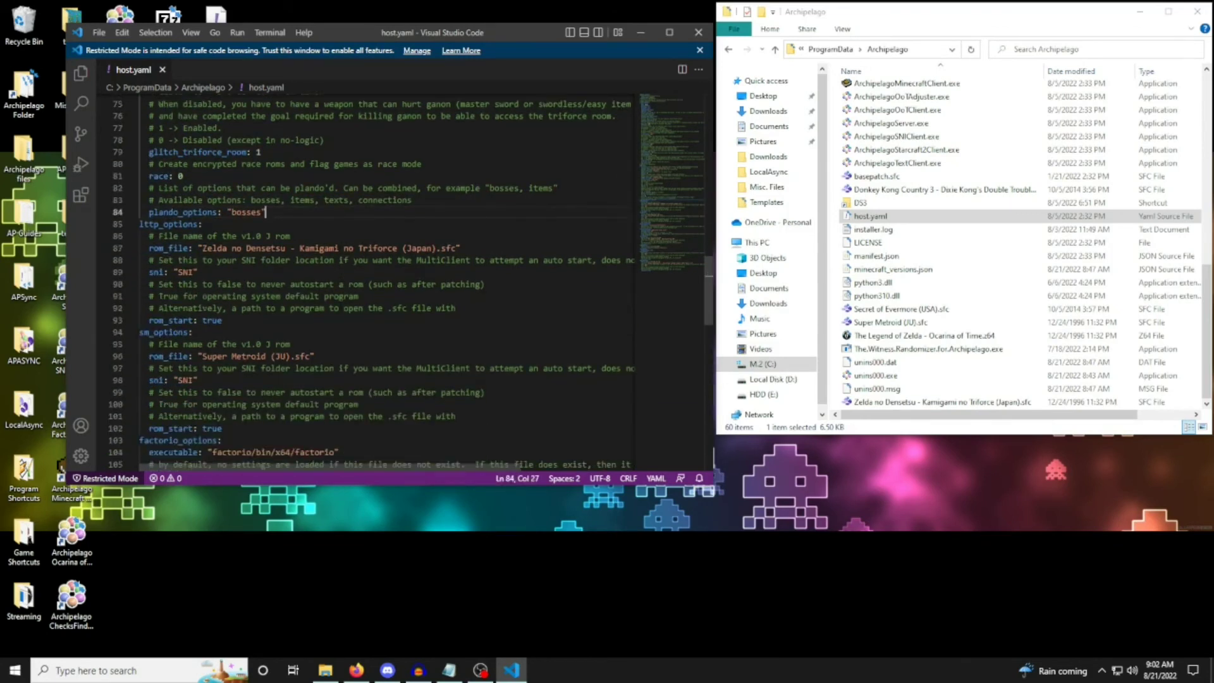
scroll(341, 305, down, 8)
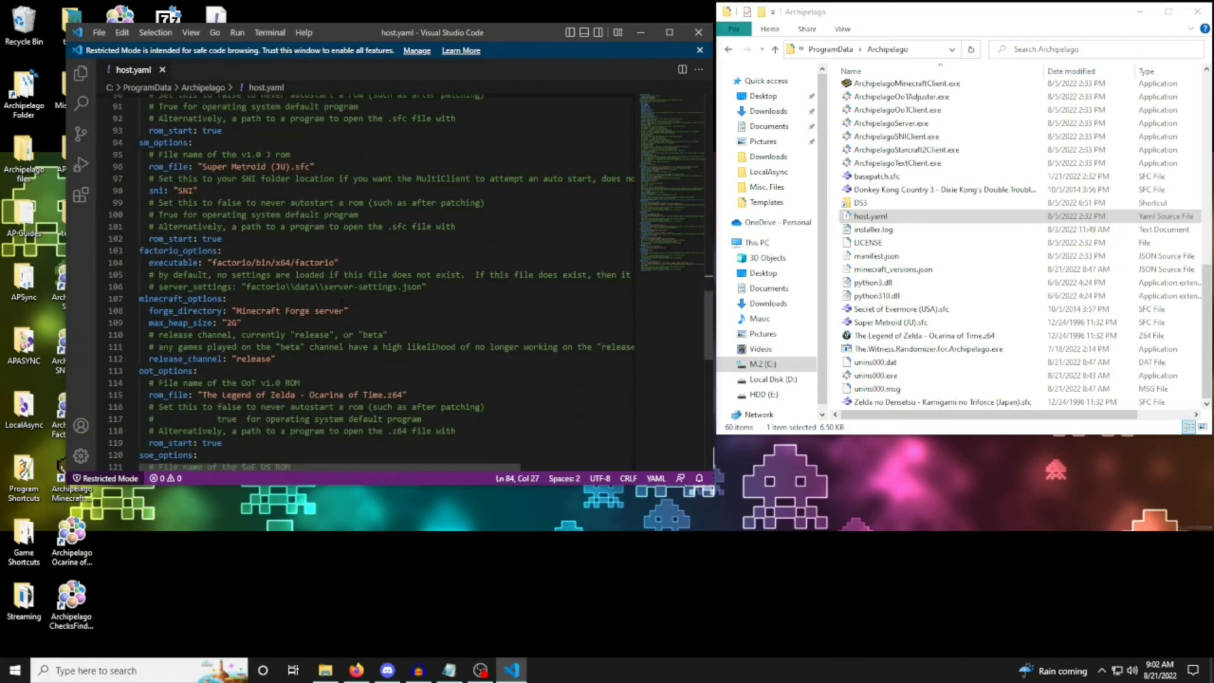
scroll(342, 305, down, 3)
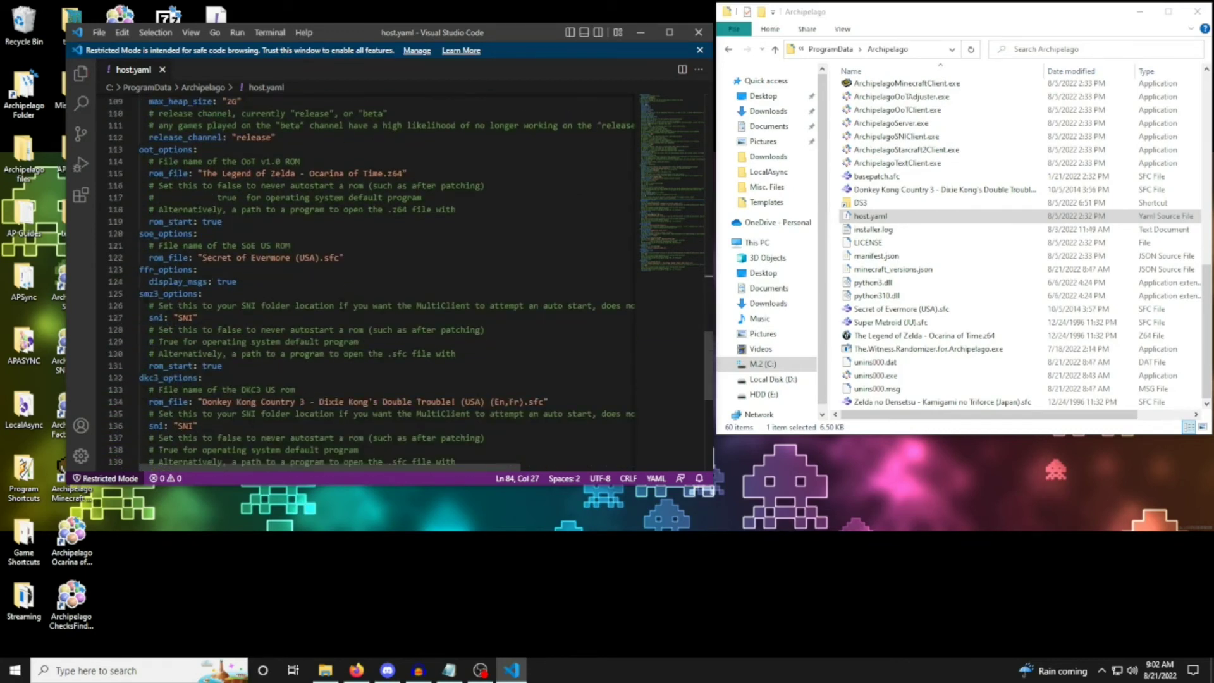
scroll(342, 305, down, 3)
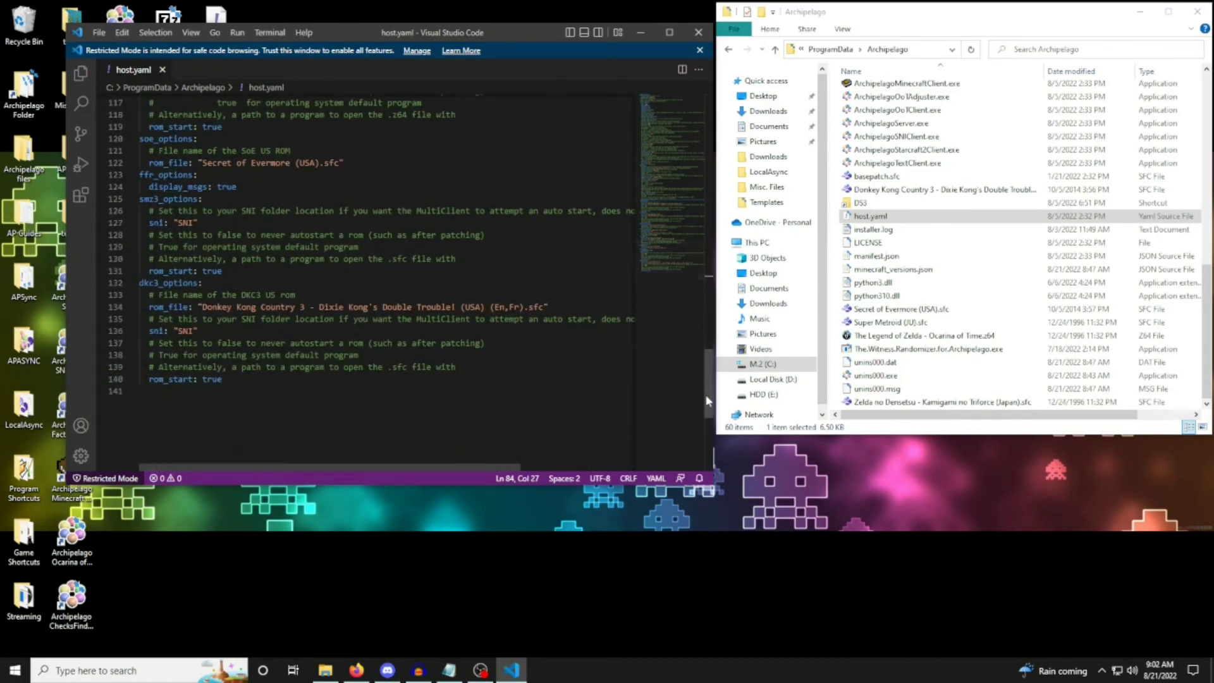
Highlight the port setting under server_options, save host.yaml and close the editor.
drag(708, 399, 706, 116)
drag(149, 197, 204, 196)
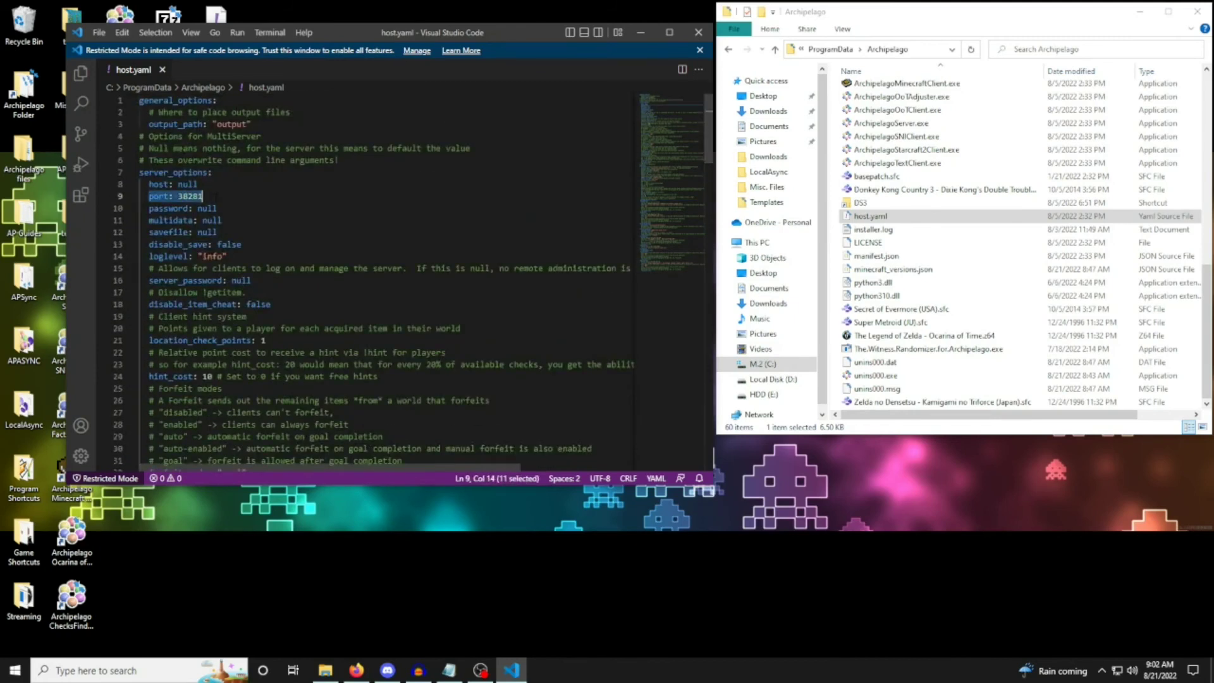
click(204, 196)
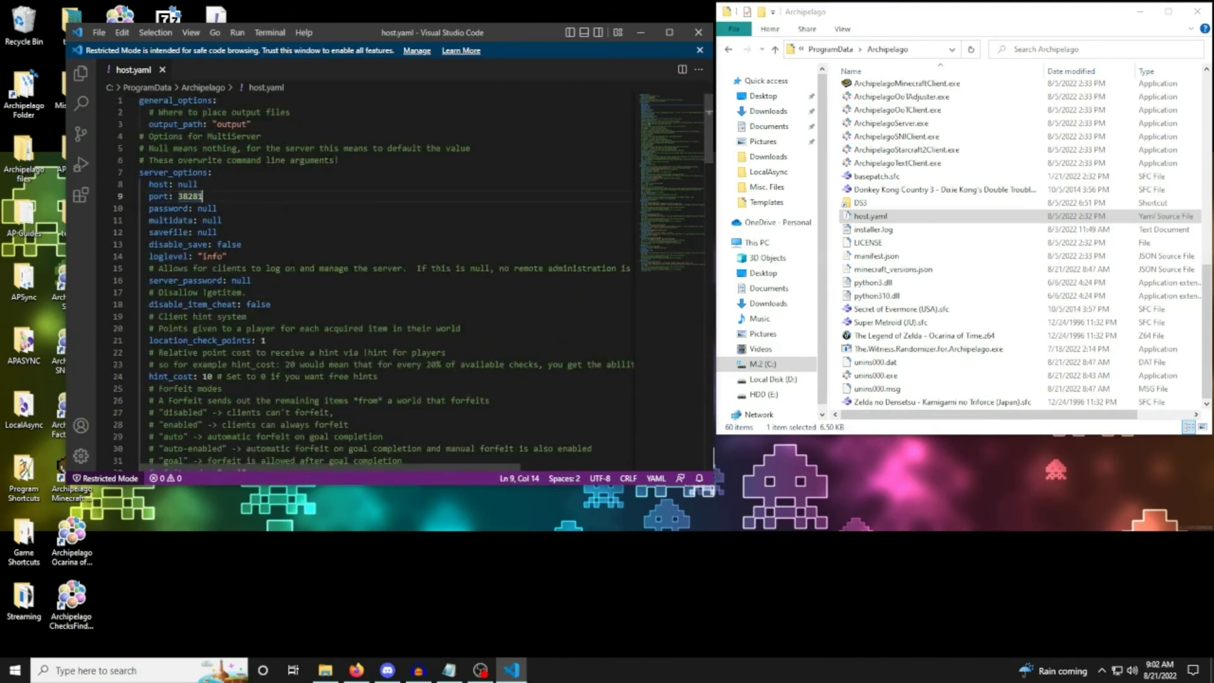
click(99, 32)
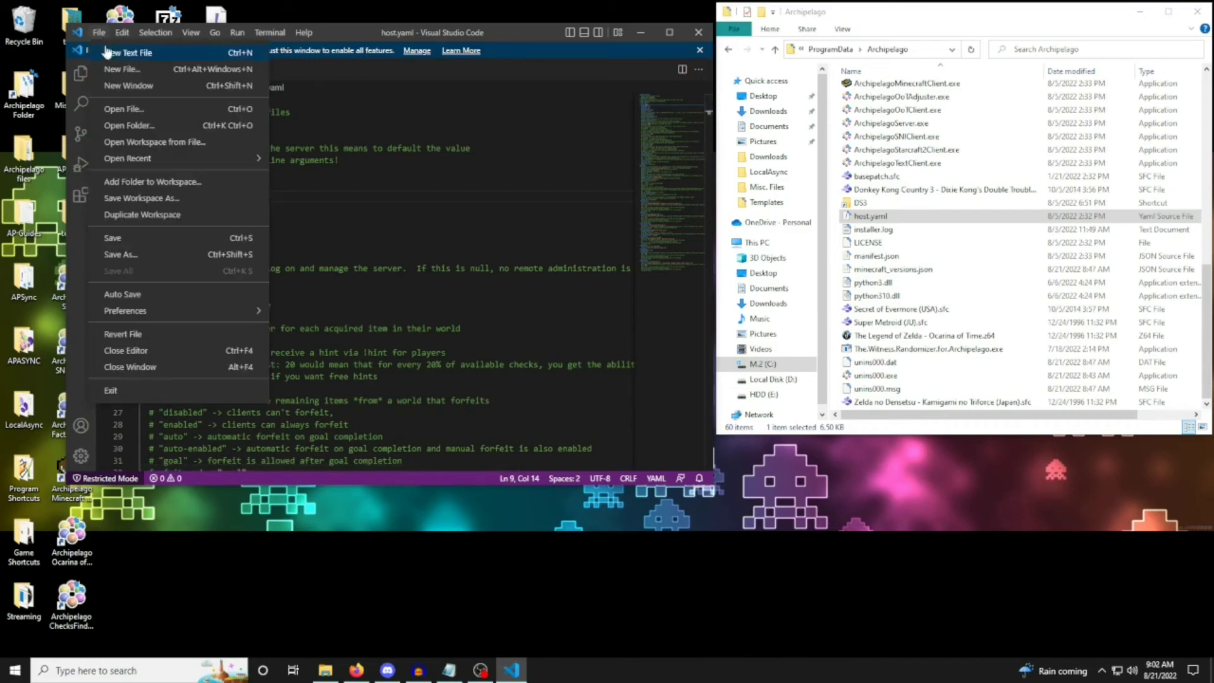
click(130, 237)
click(698, 32)
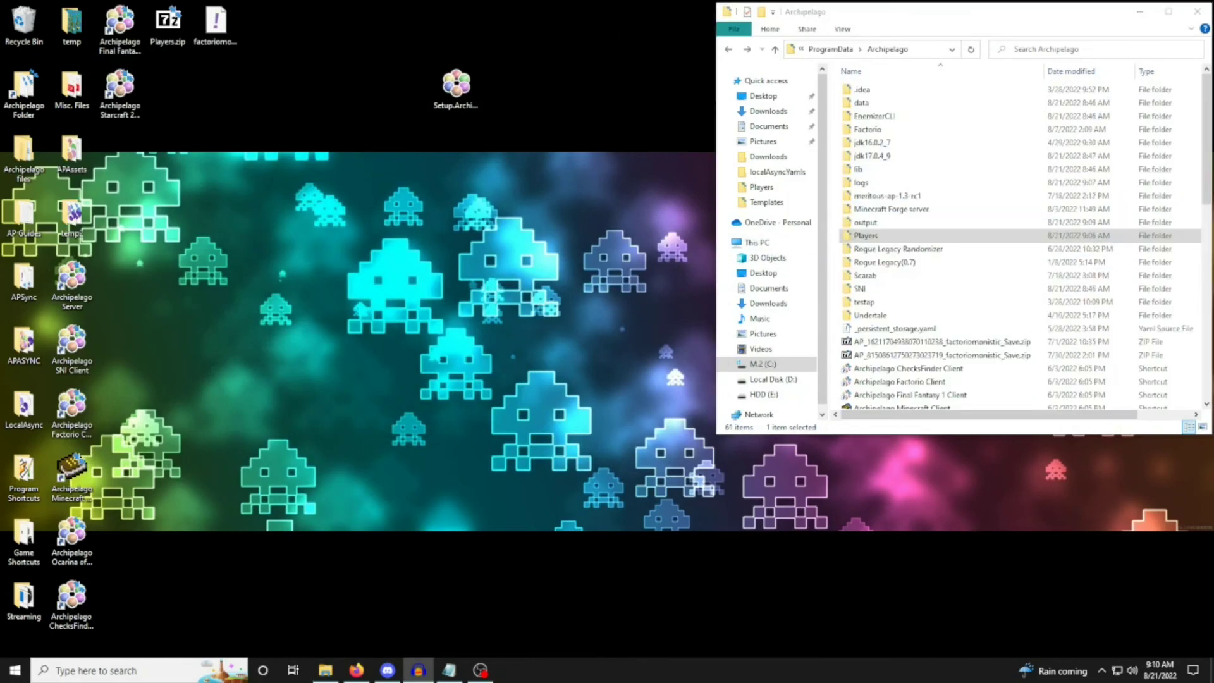
Open the Players folder and point out its three player YAML files.
click(893, 238)
double_click(893, 238)
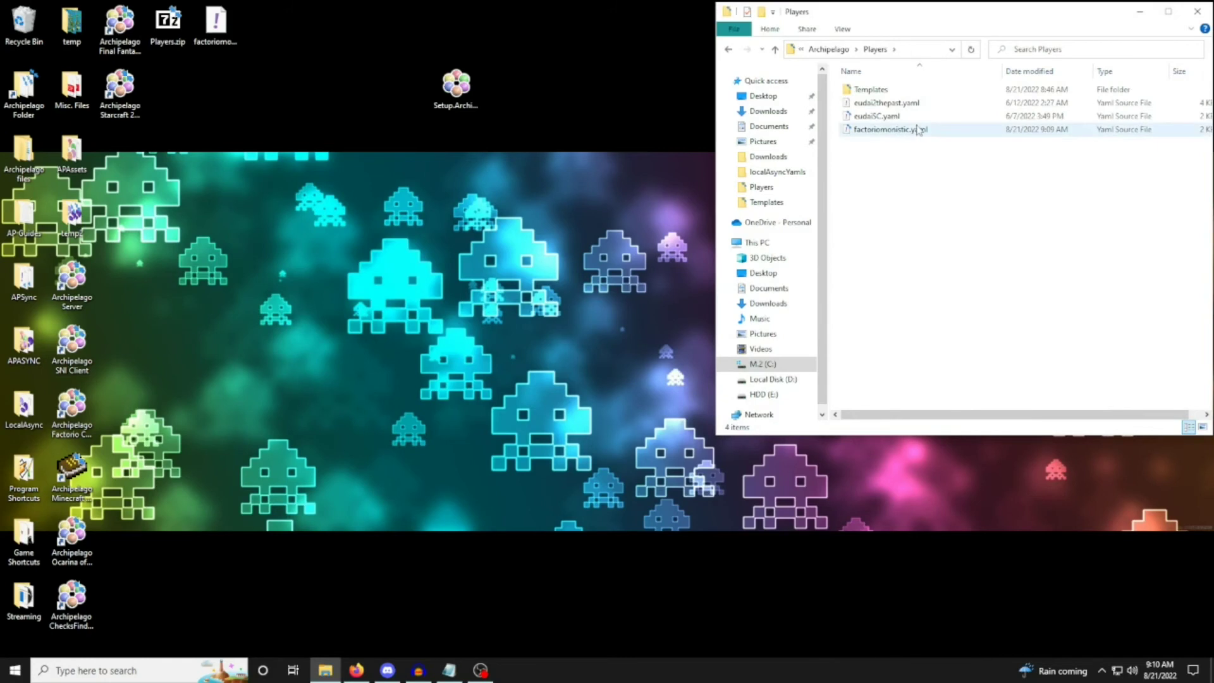
click(917, 131)
click(921, 116)
click(921, 104)
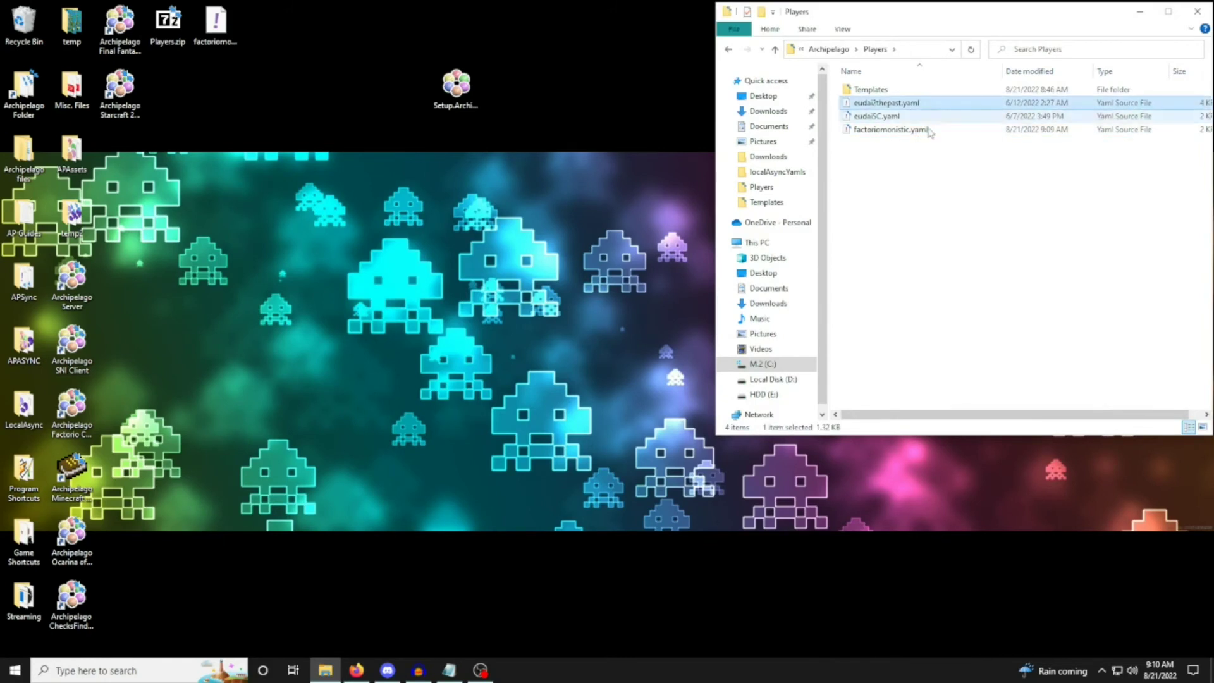
click(933, 114)
click(933, 128)
drag(933, 170, 930, 102)
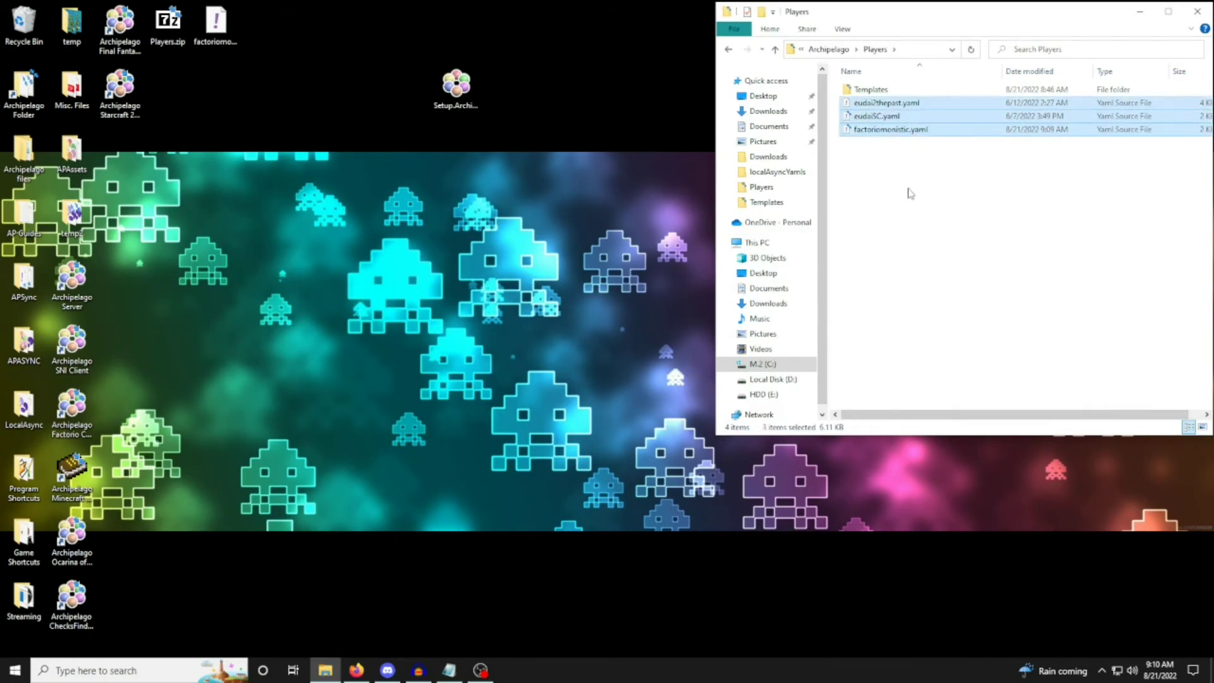
click(908, 183)
Open factoriomonistic.yaml, place the cursor at the max_science_pack line, and minimize the editor to return to the Players folder.
double_click(923, 129)
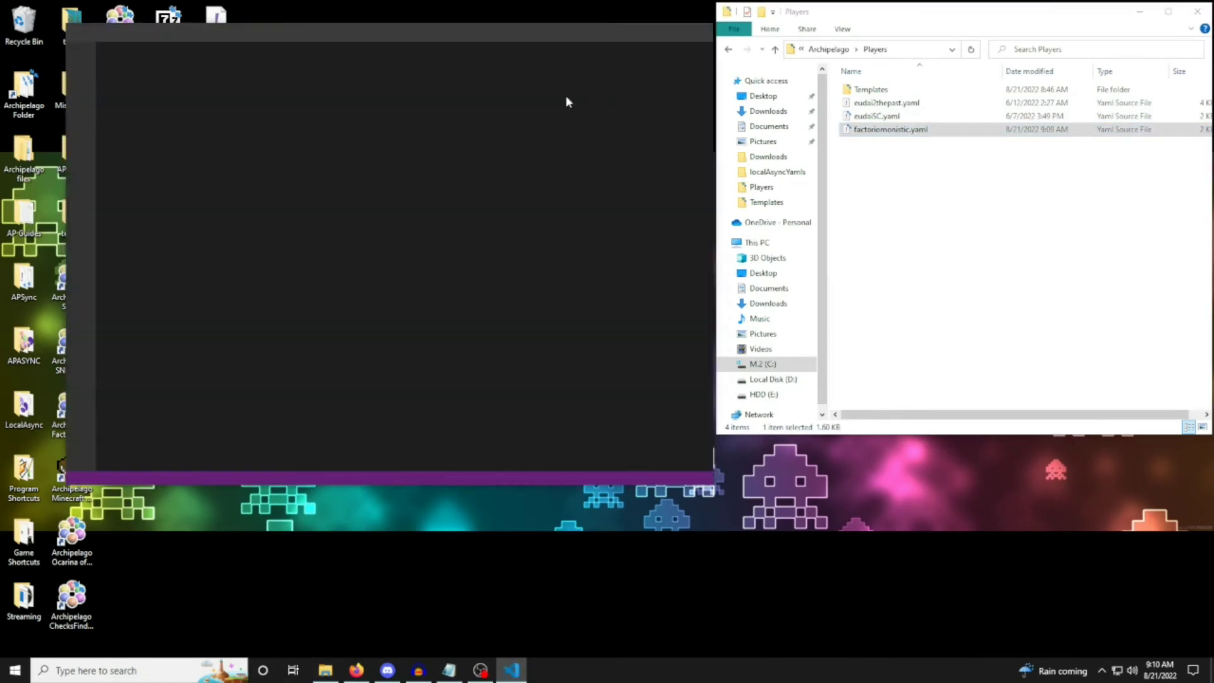
click(285, 196)
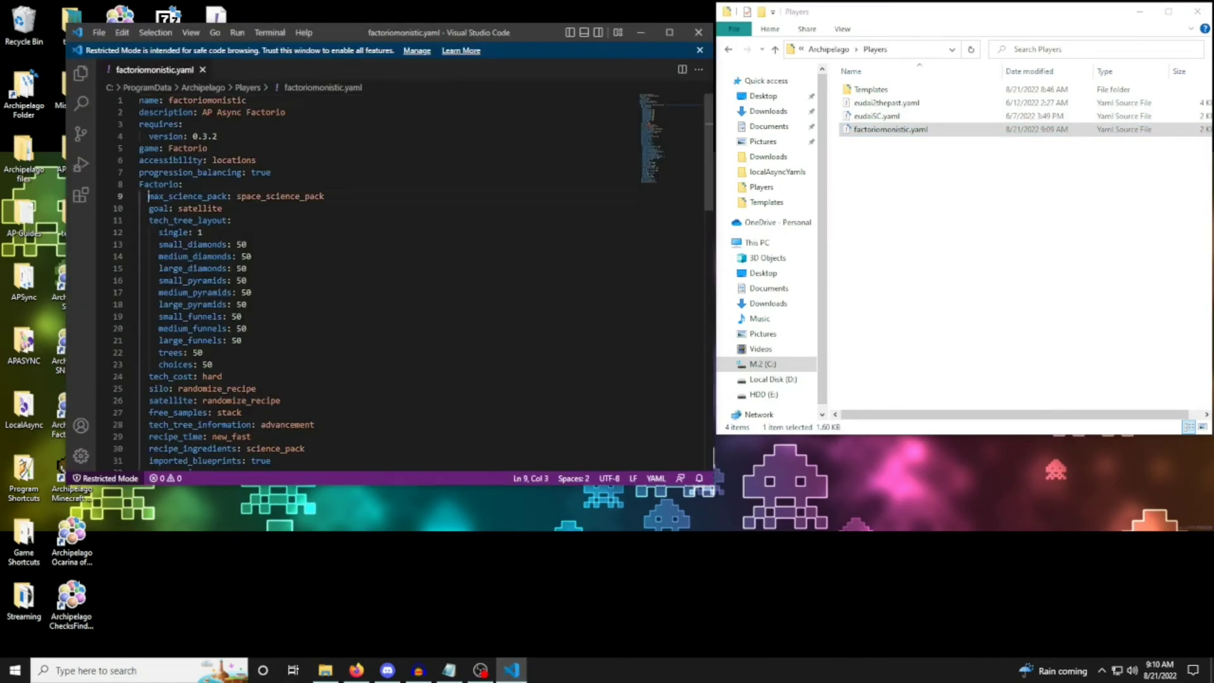
click(643, 37)
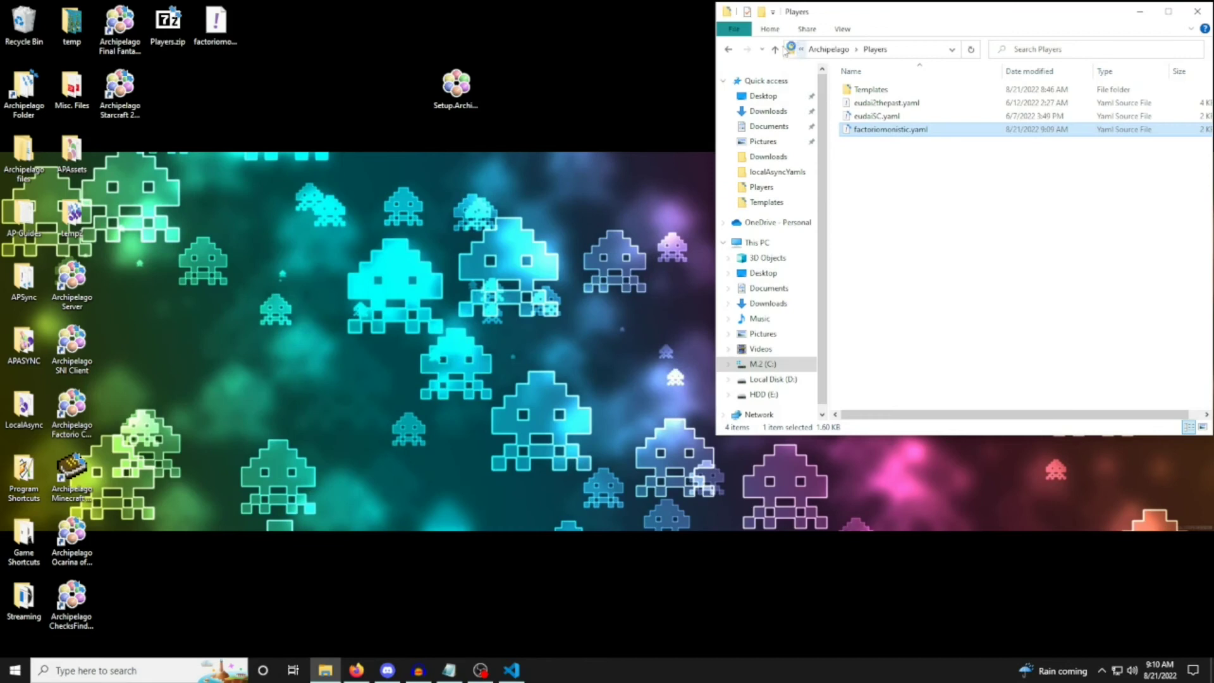
drag(912, 196, 916, 163)
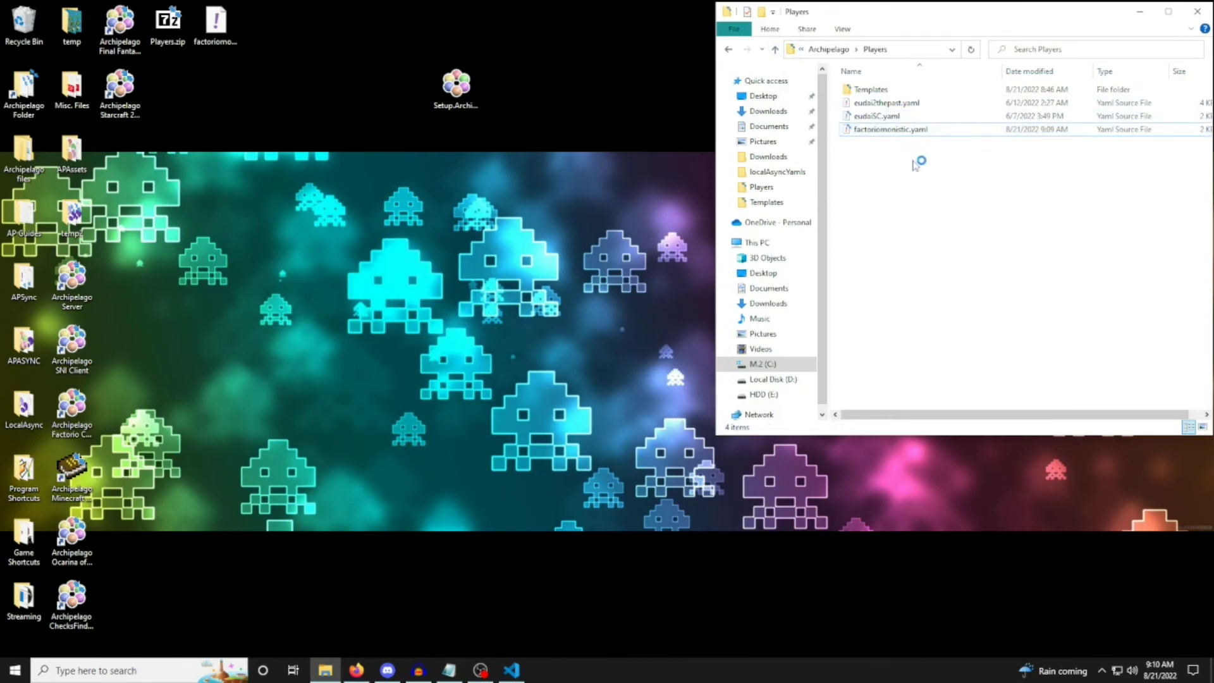
Go up to the Archipelago folder and run ArchipelagoGenerate.exe to generate the multiworld locally.
click(775, 49)
scroll(952, 316, down, 6)
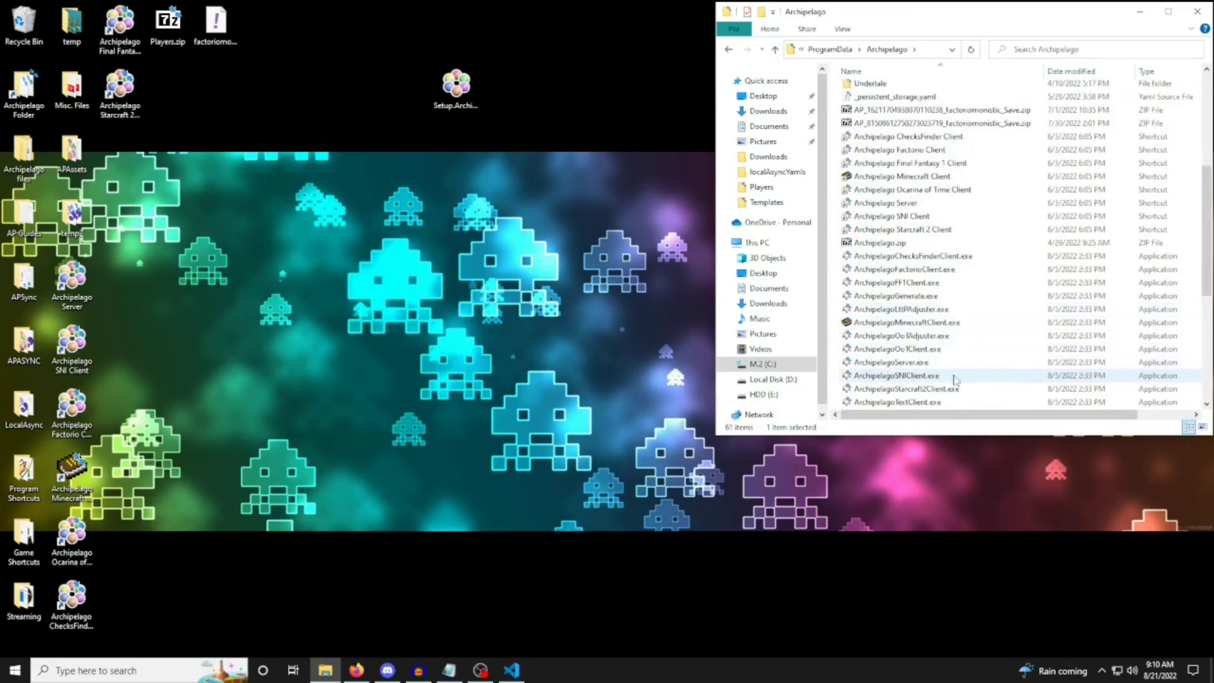
scroll(955, 377, down, 1)
click(940, 256)
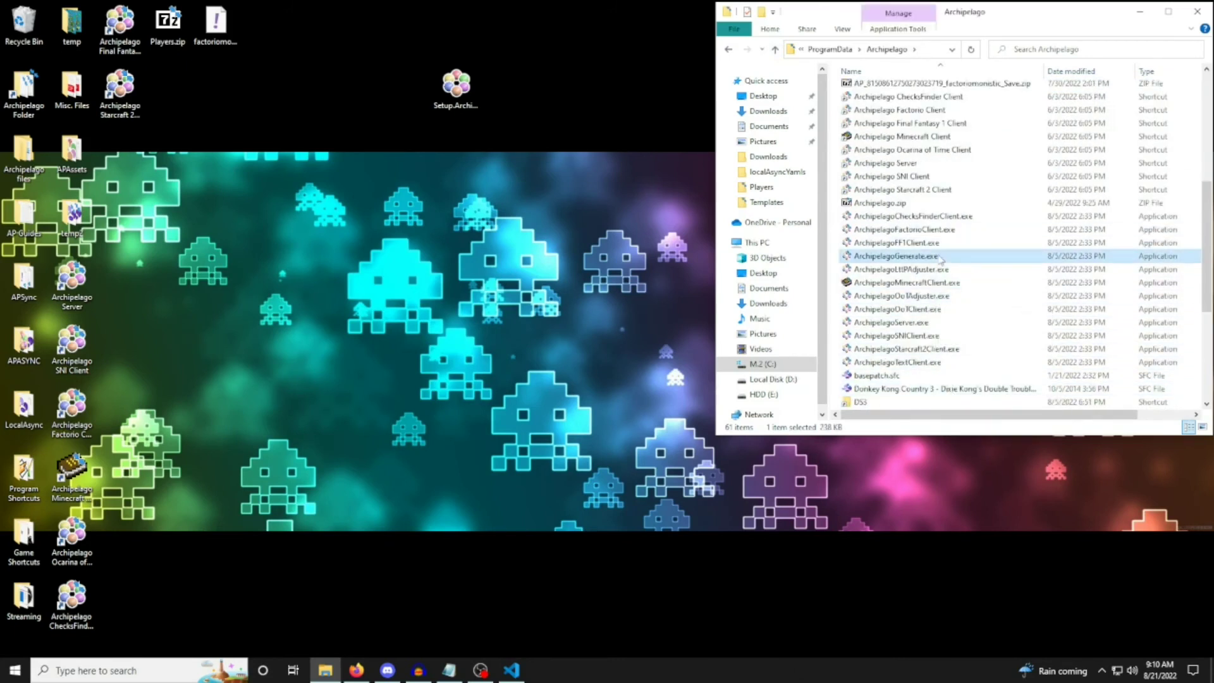
double_click(941, 257)
Open the output folder and select the generated multiworld ZIP file.
scroll(935, 260, up, 7)
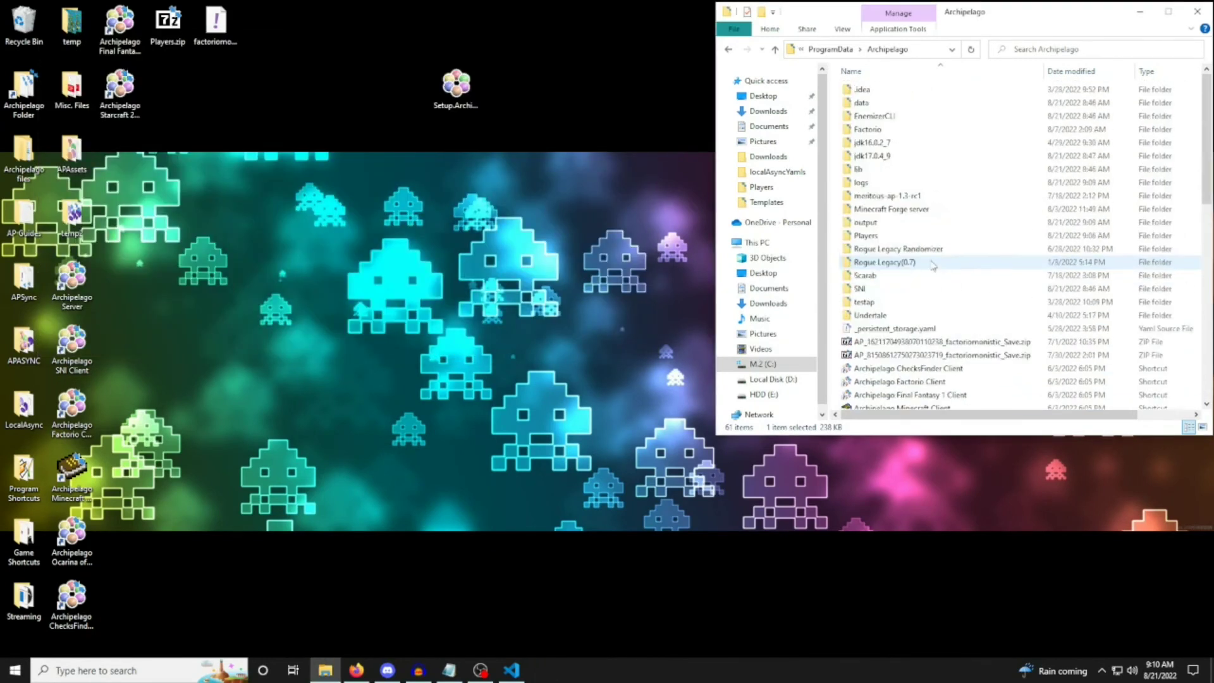
double_click(922, 225)
click(904, 91)
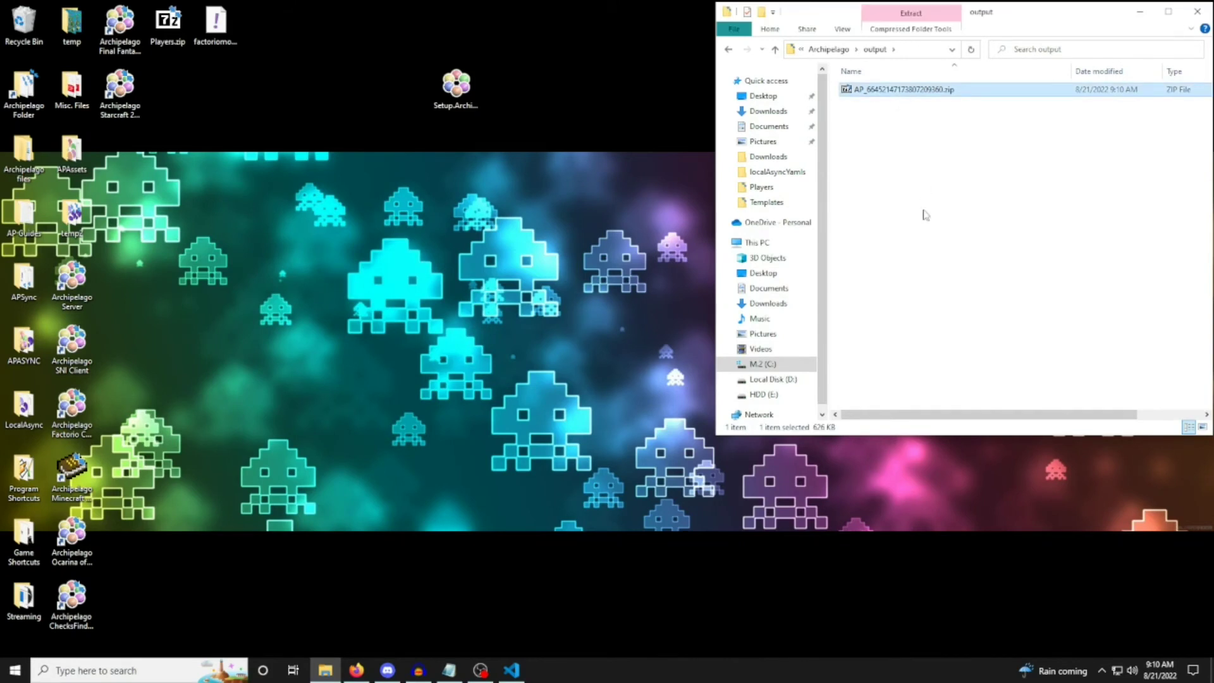
Save factoriomonistic.yaml with three extra spaces of indentation before max_science_pack to demonstrate a malformed YAML.
mouse_move(362, 675)
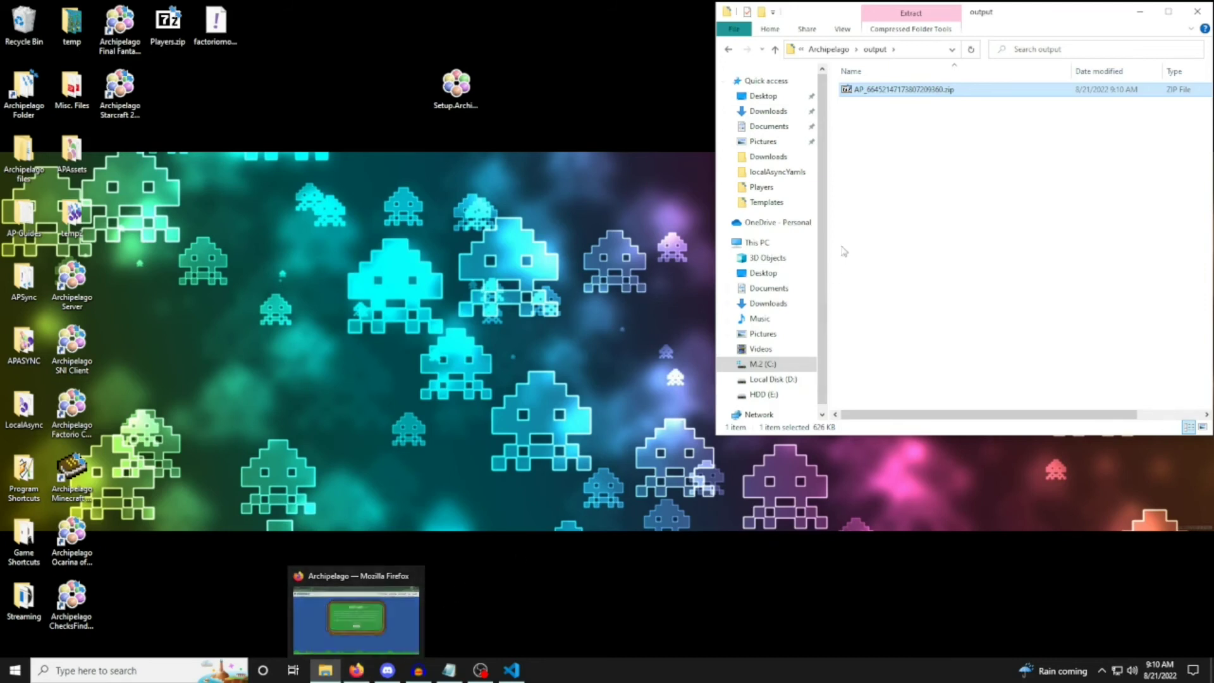
click(512, 670)
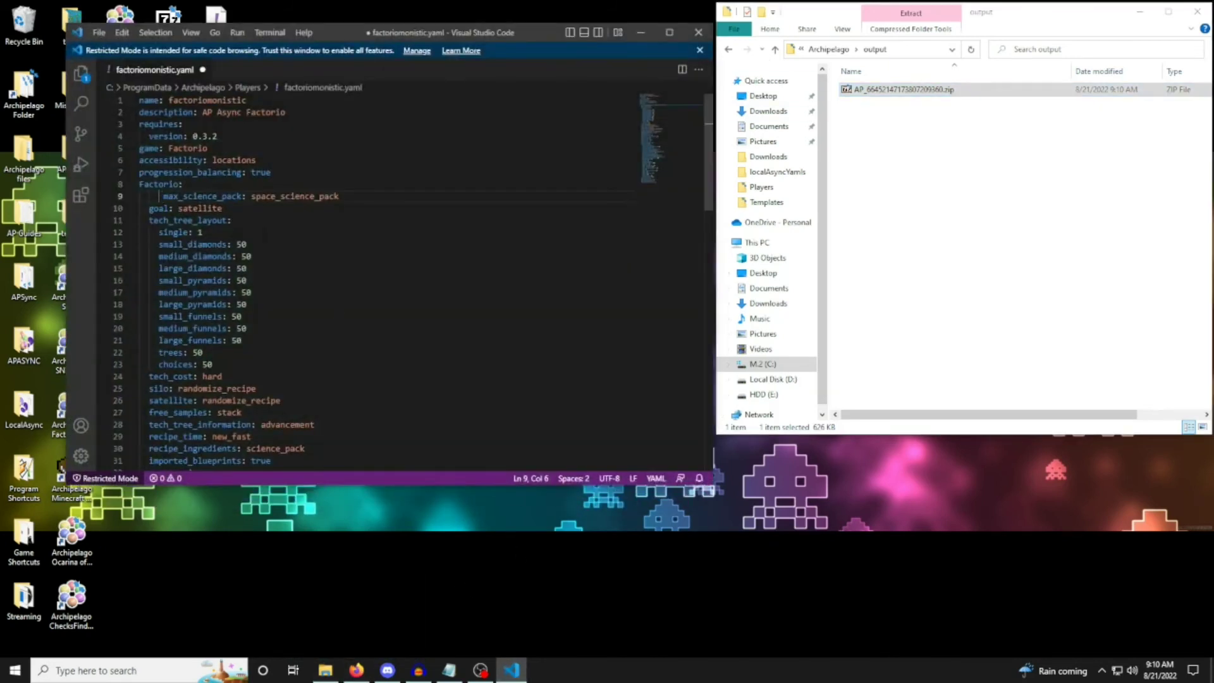
click(99, 32)
click(120, 238)
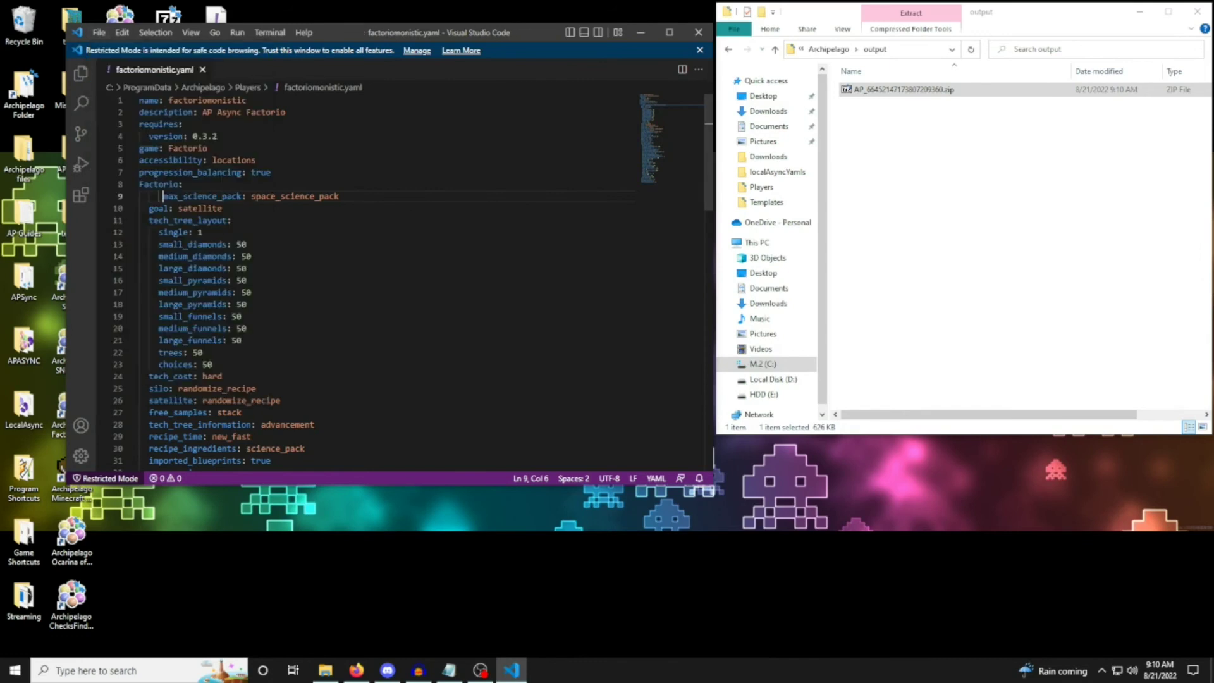
Run ArchipelagoGenerate.exe again from the Archipelago folder and examine the YAML error's line reference in the console.
key(alt+Left)
scroll(924, 375, down, 5)
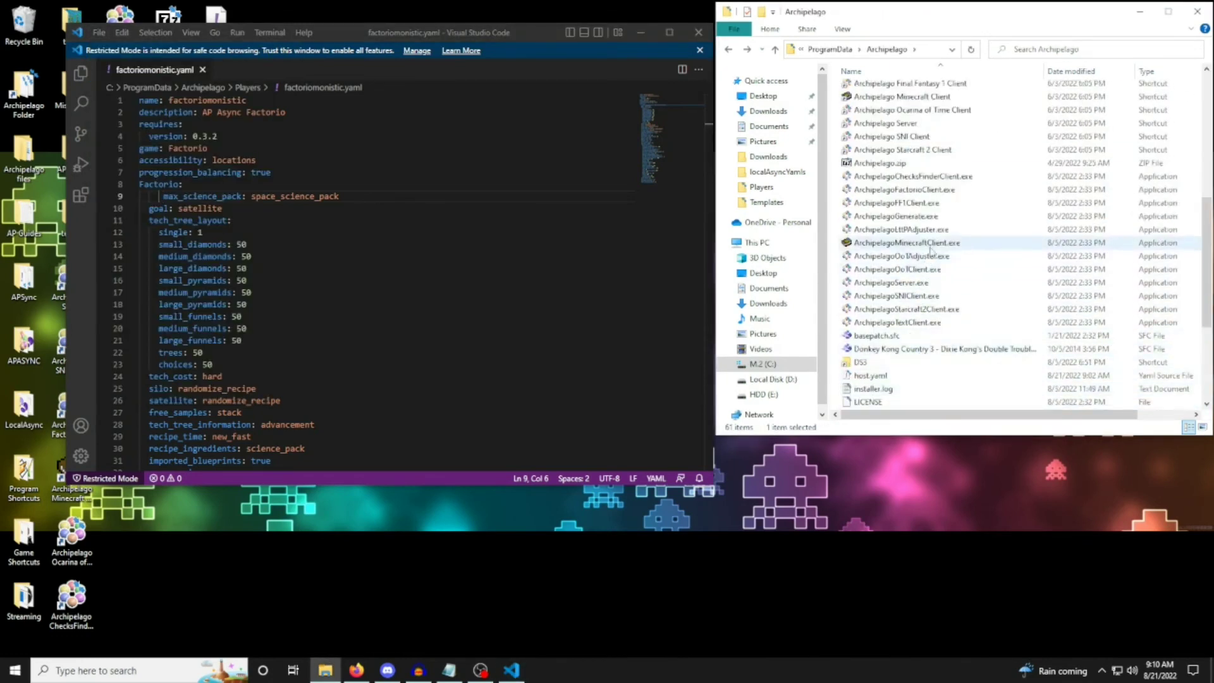
double_click(940, 217)
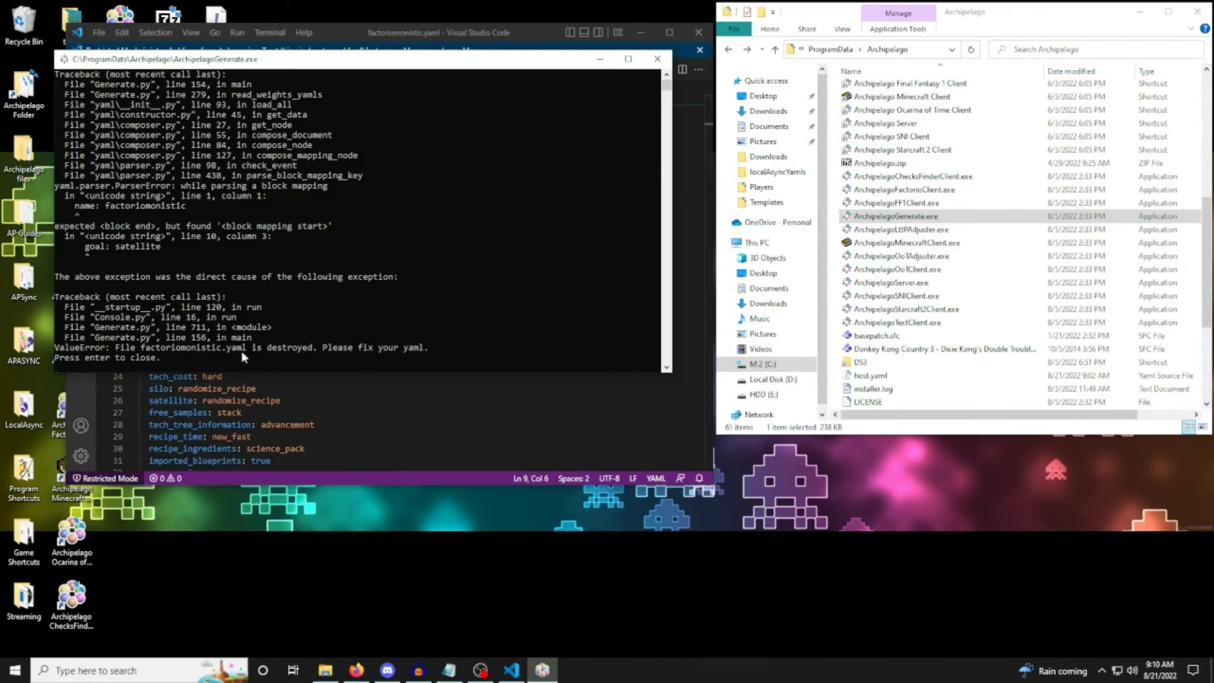
drag(82, 247, 155, 252)
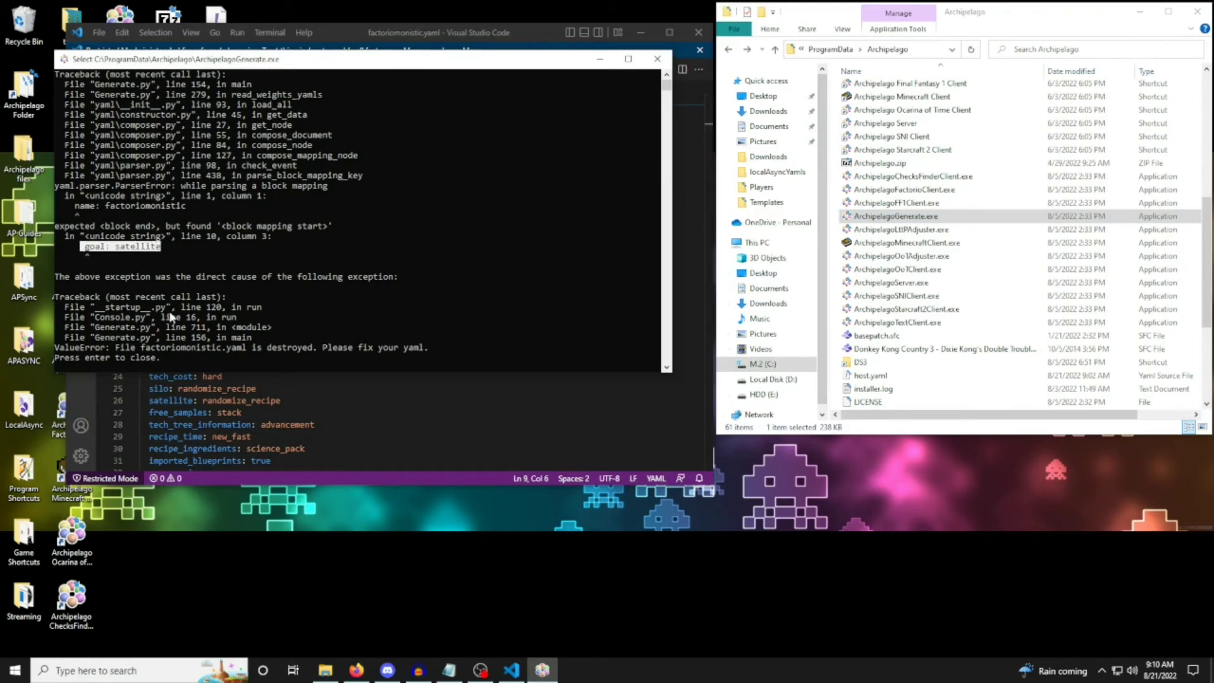
click(179, 327)
drag(81, 236, 274, 240)
key(Return)
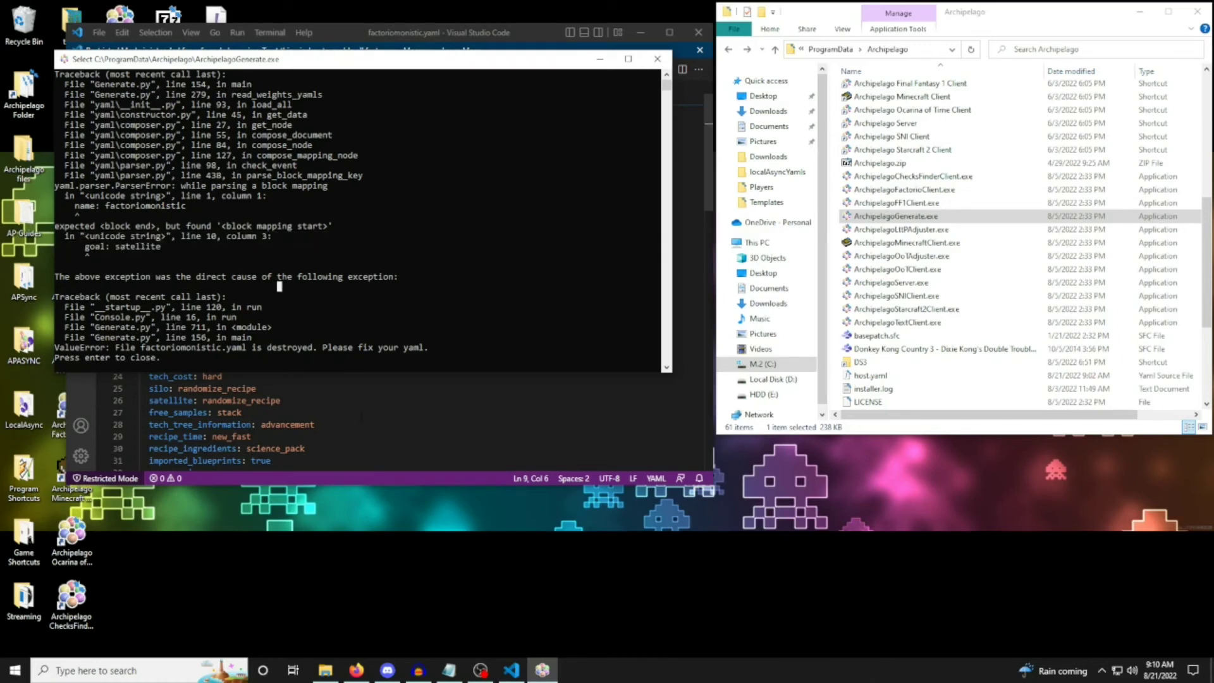
Remove the extra indentation before max_science_pack in factoriomonistic.yaml, save the file and close the editor.
key(Return)
key(BackSpace)
key(BackSpace)
click(99, 33)
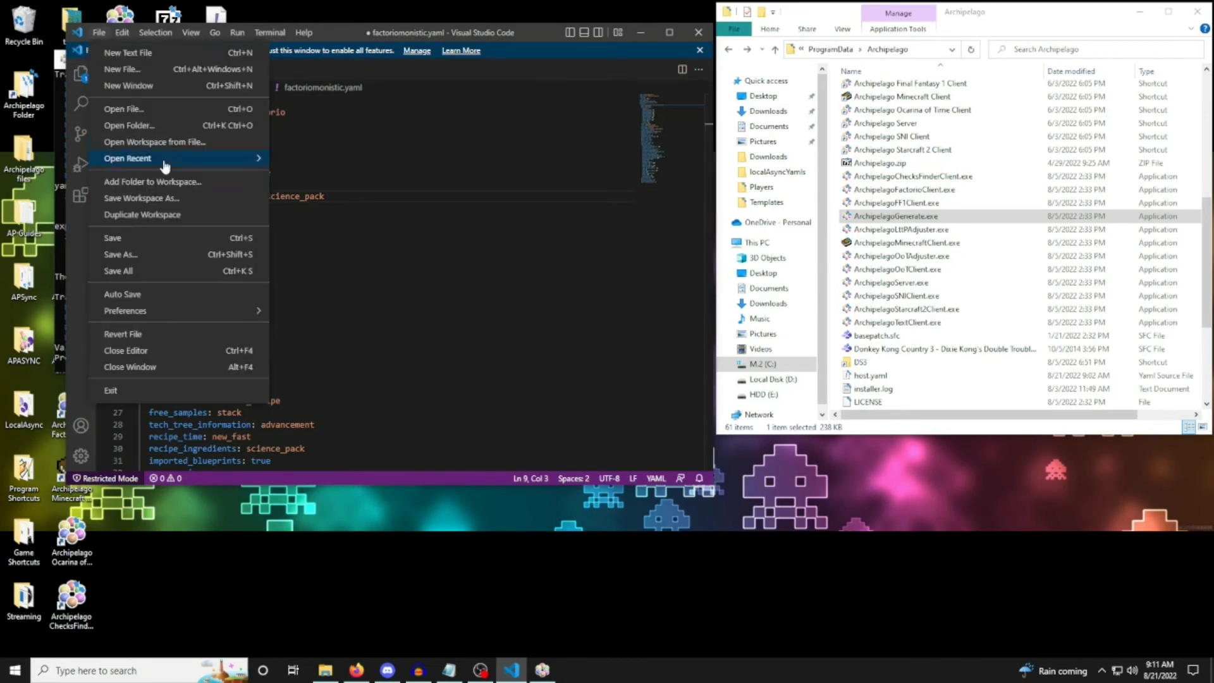
click(150, 237)
click(698, 33)
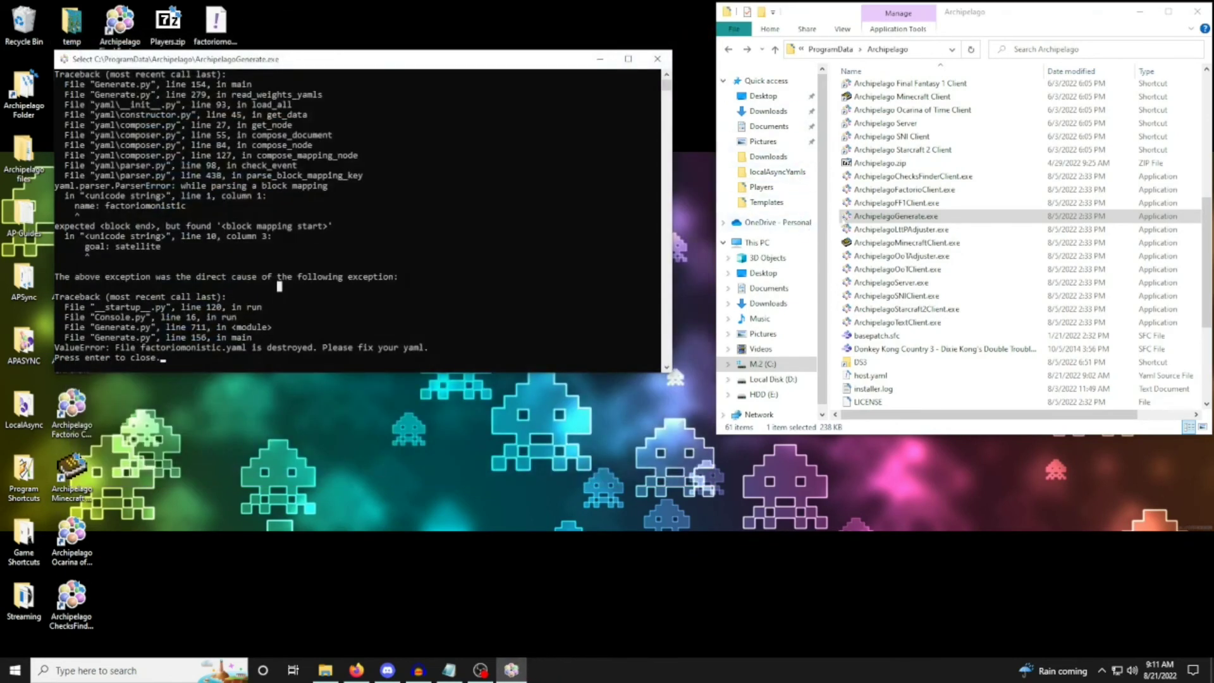
Return to the start of the Archipelago folder list and clear the text selection in the ArchipelagoGenerate console.
scroll(898, 187, up, 8)
click(622, 253)
right_click(622, 256)
click(469, 326)
right_click(468, 326)
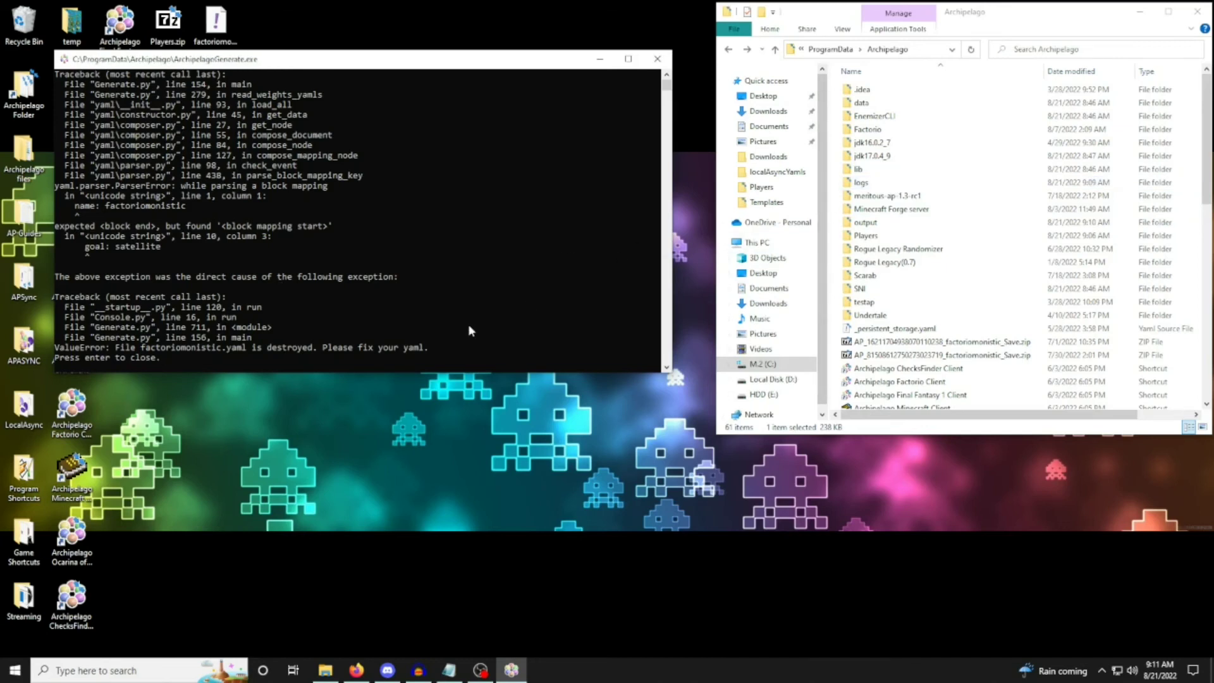
Close the generator console and locate the generated multiworld zip in the Archipelago output folder.
key(Return)
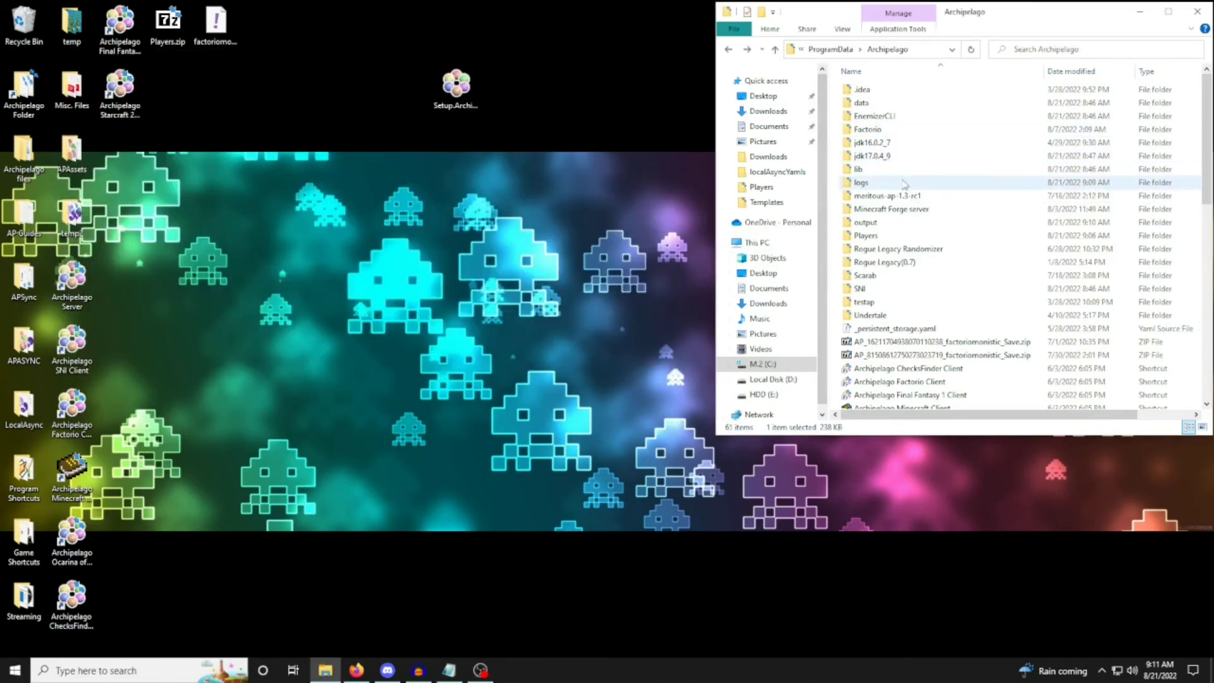
double_click(904, 184)
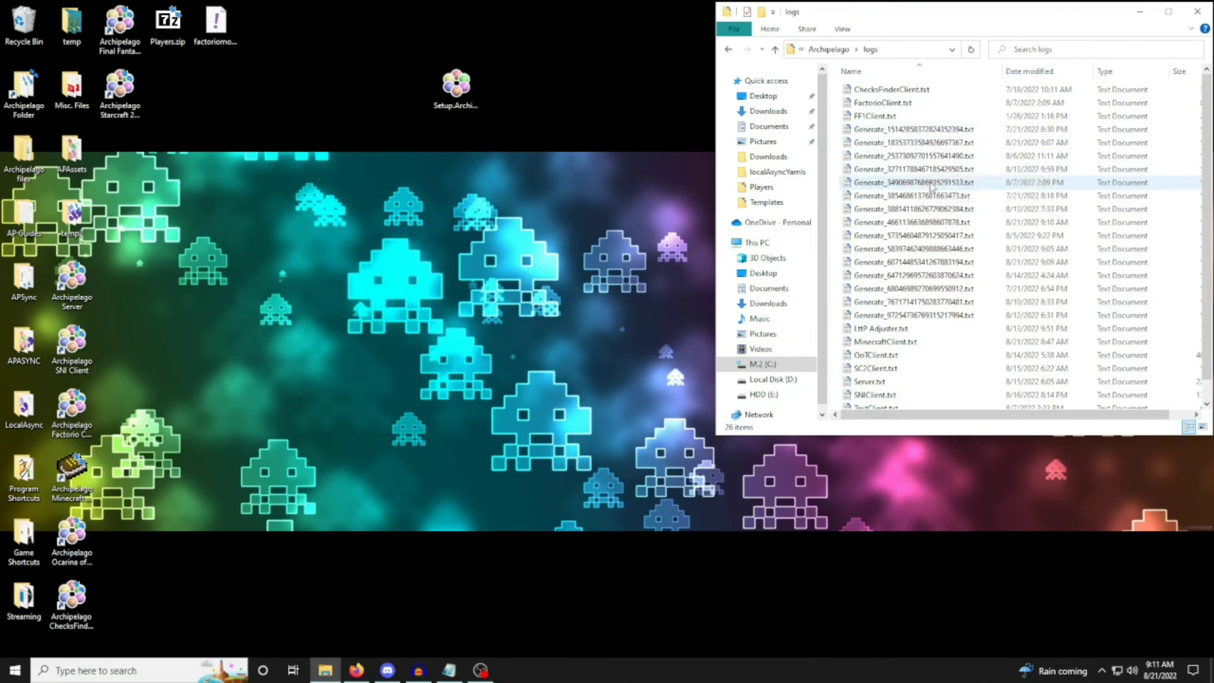
click(775, 50)
double_click(865, 222)
click(913, 94)
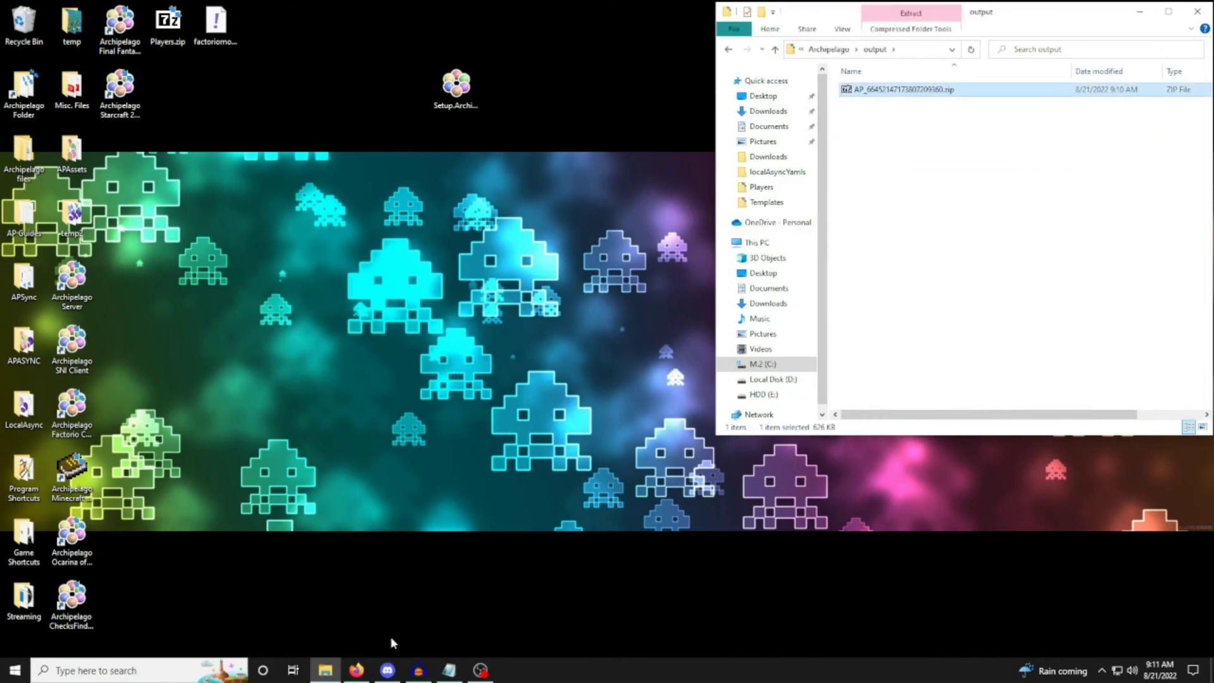
Switch to Firefox and upload the generated AP zip from the output folder on the Archipelago Host Game page.
click(356, 670)
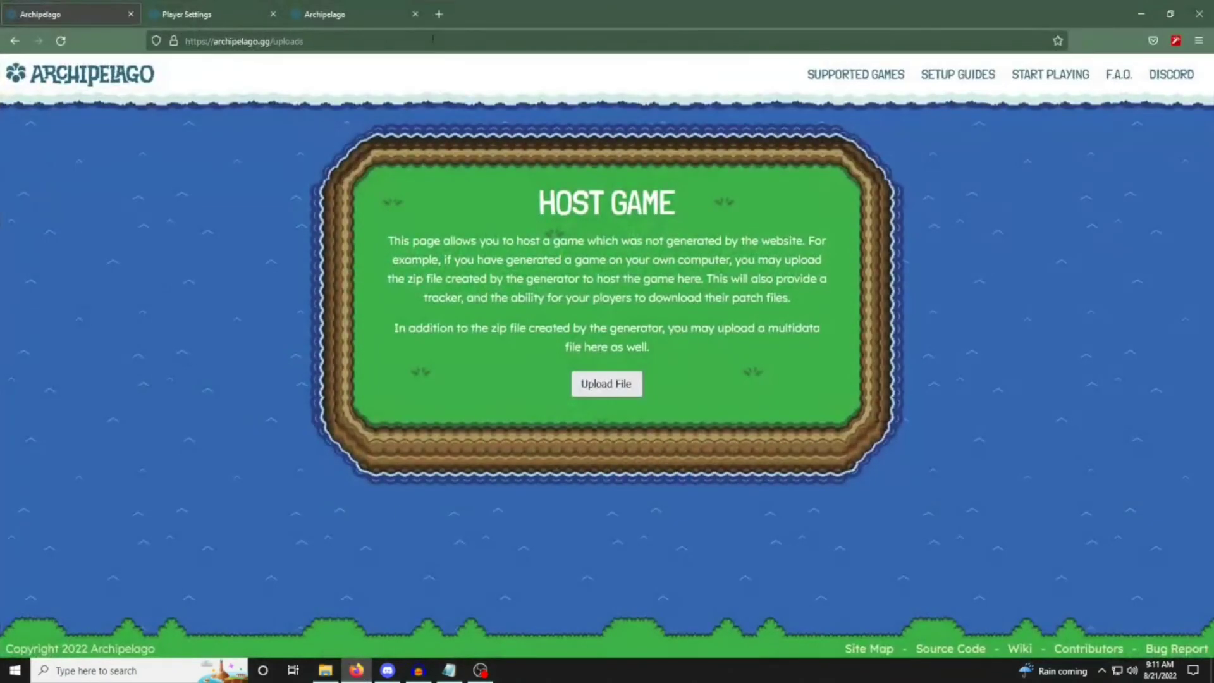
drag(443, 39, 182, 53)
click(195, 296)
click(581, 376)
click(212, 99)
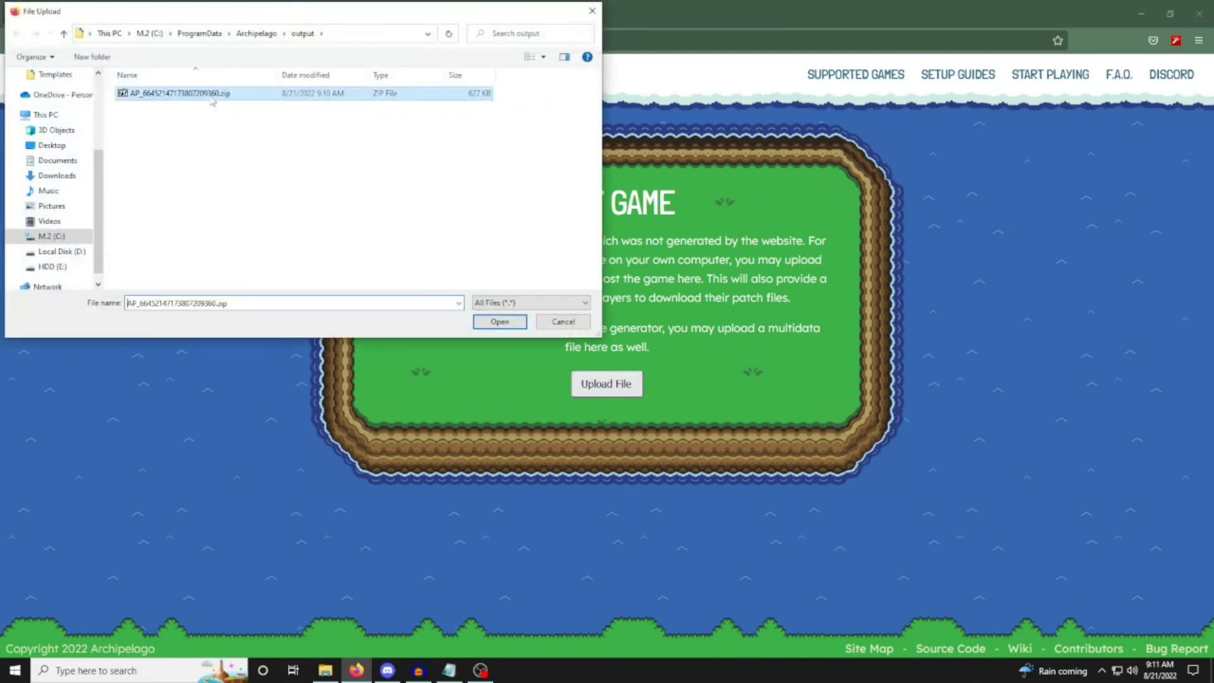
double_click(212, 98)
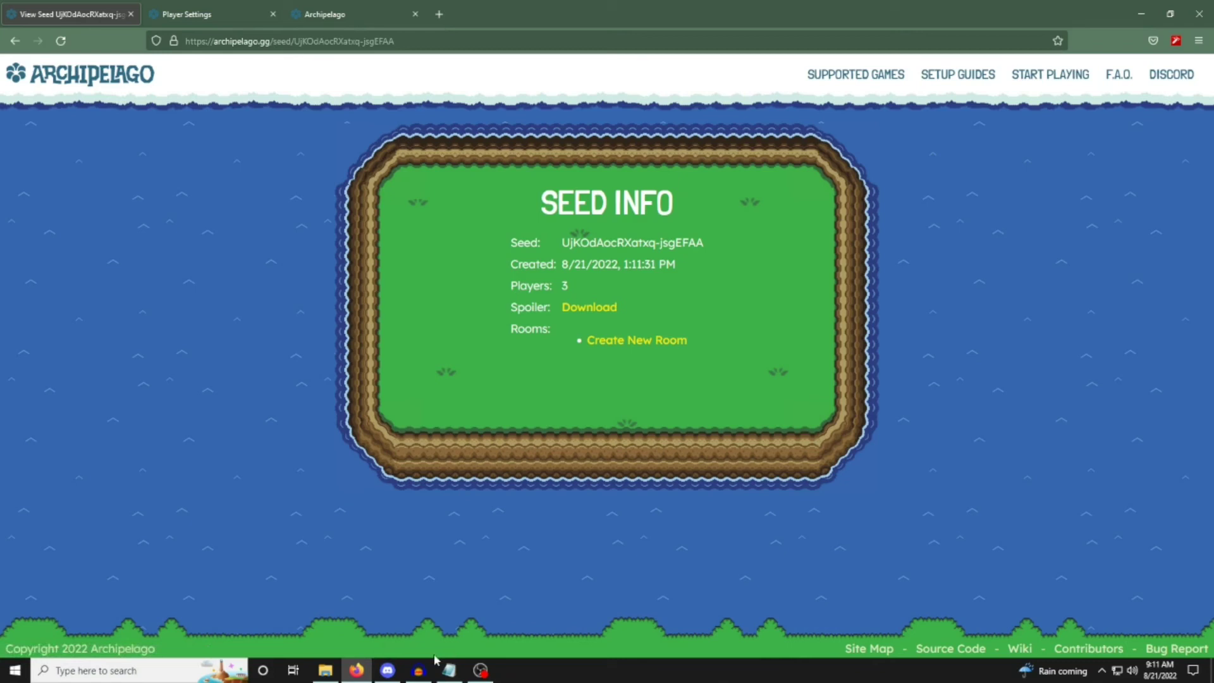
Return File Explorer to the main Archipelago folder, and create a new room for the uploaded seed on the website.
click(325, 670)
key(BackSpace)
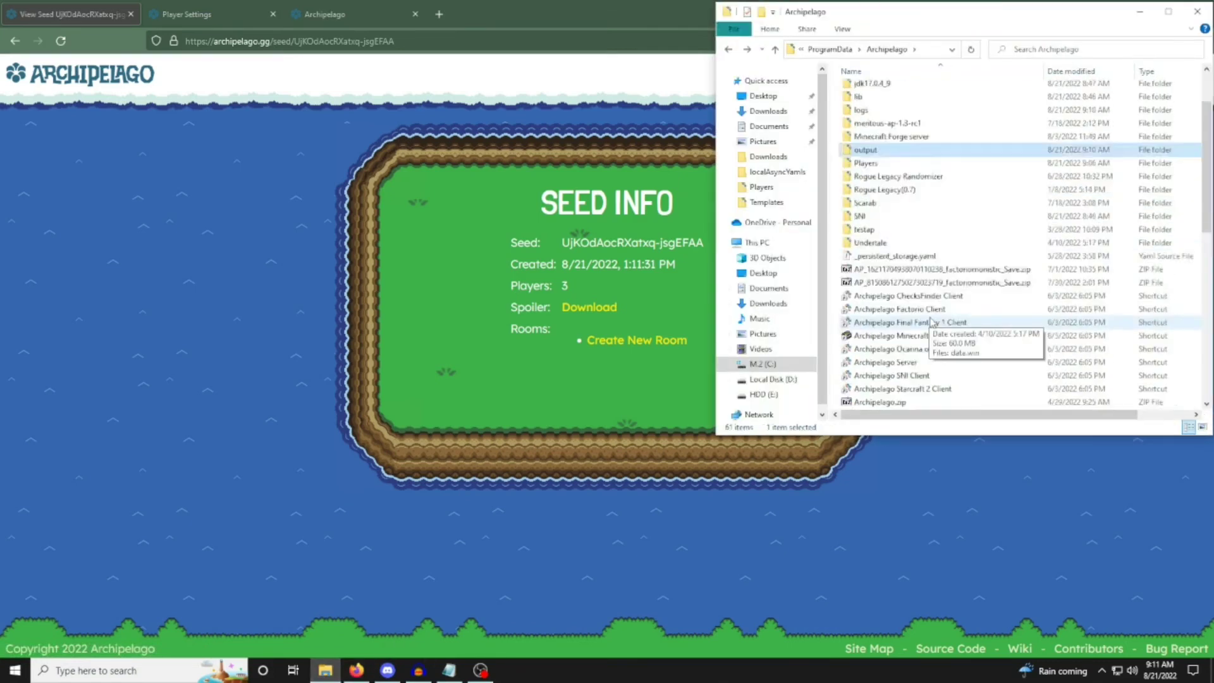
scroll(931, 322, down, 8)
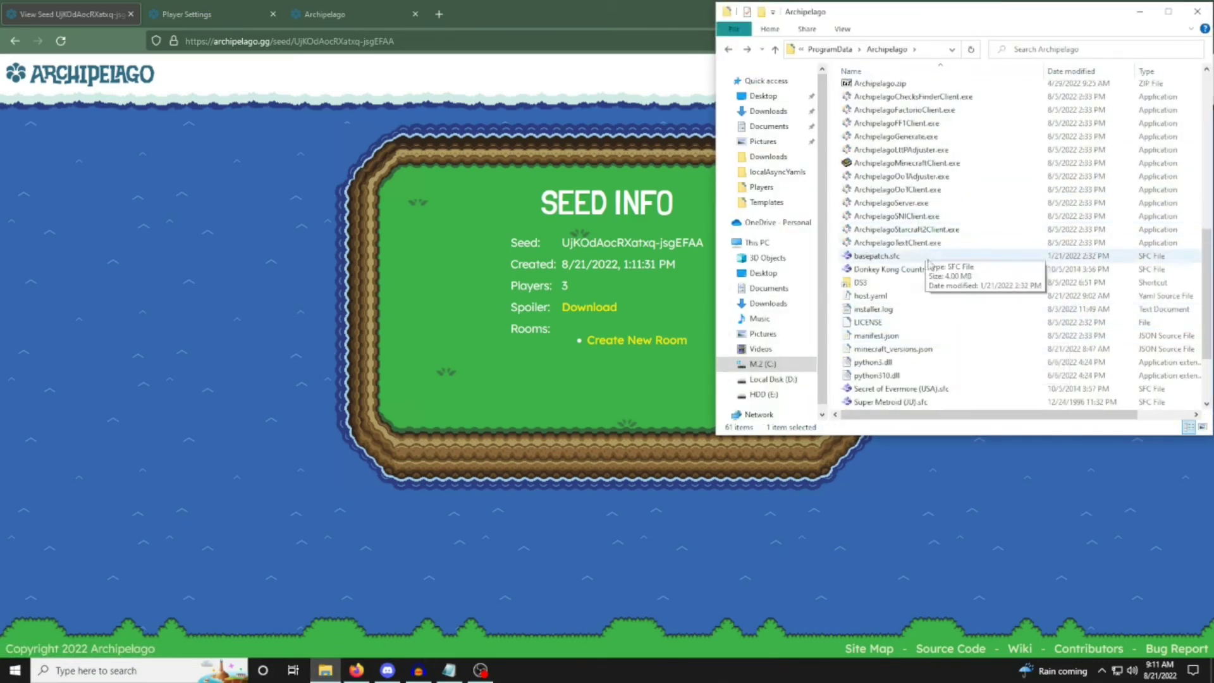
scroll(928, 264, up, 7)
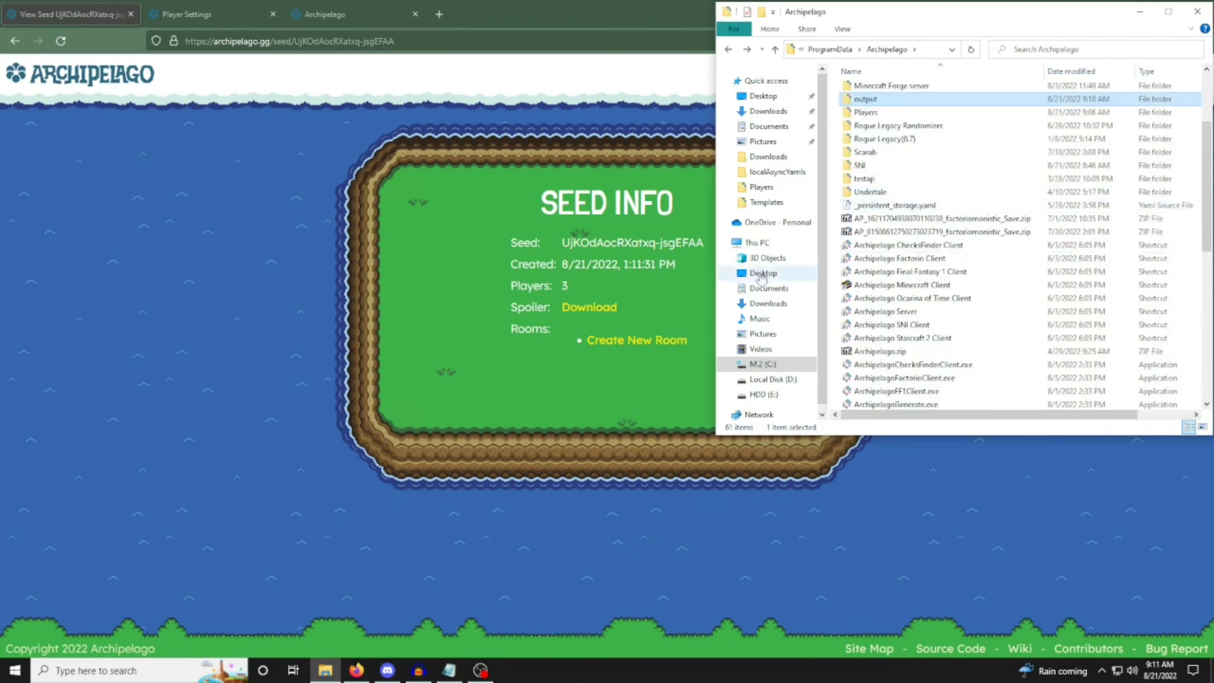
click(623, 343)
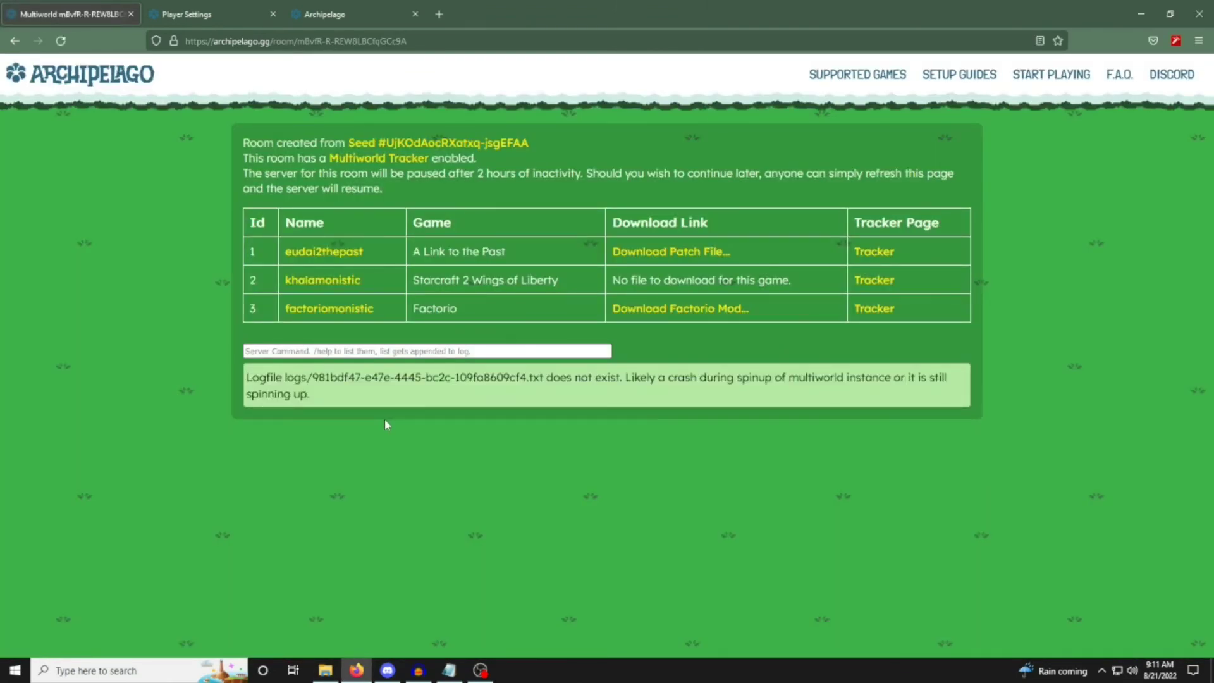
Reload the room page and highlight the '/connect' command with the room's server address and port.
click(304, 40)
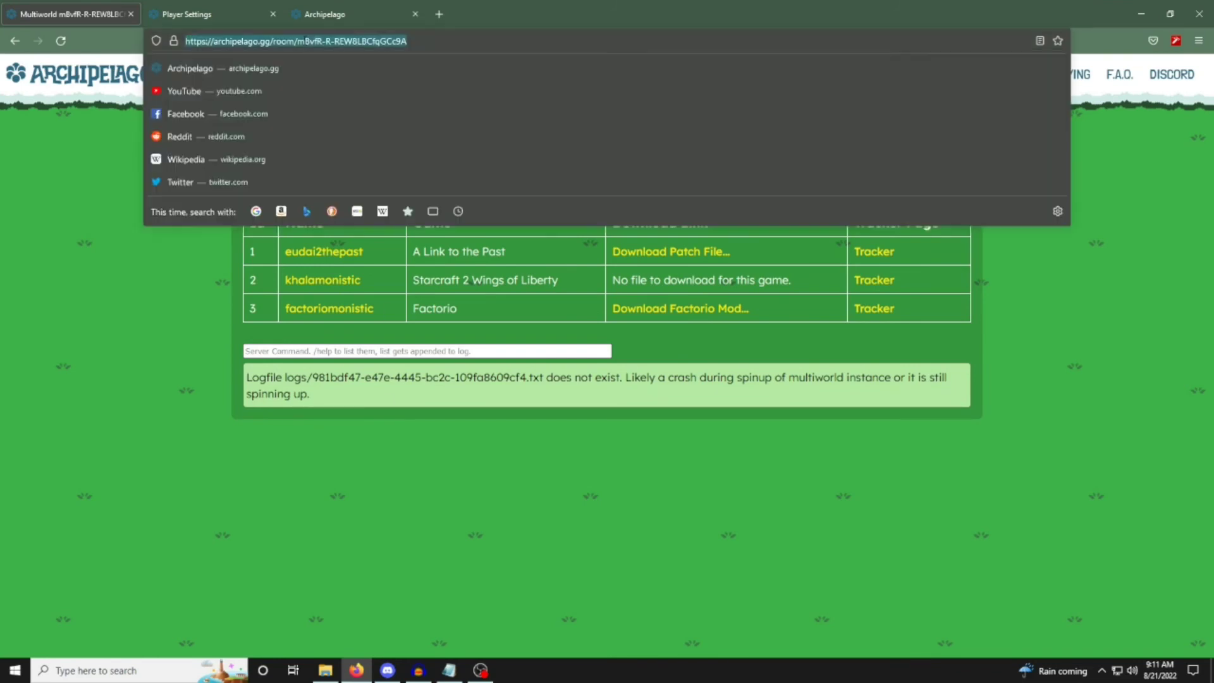
click(231, 457)
key(F5)
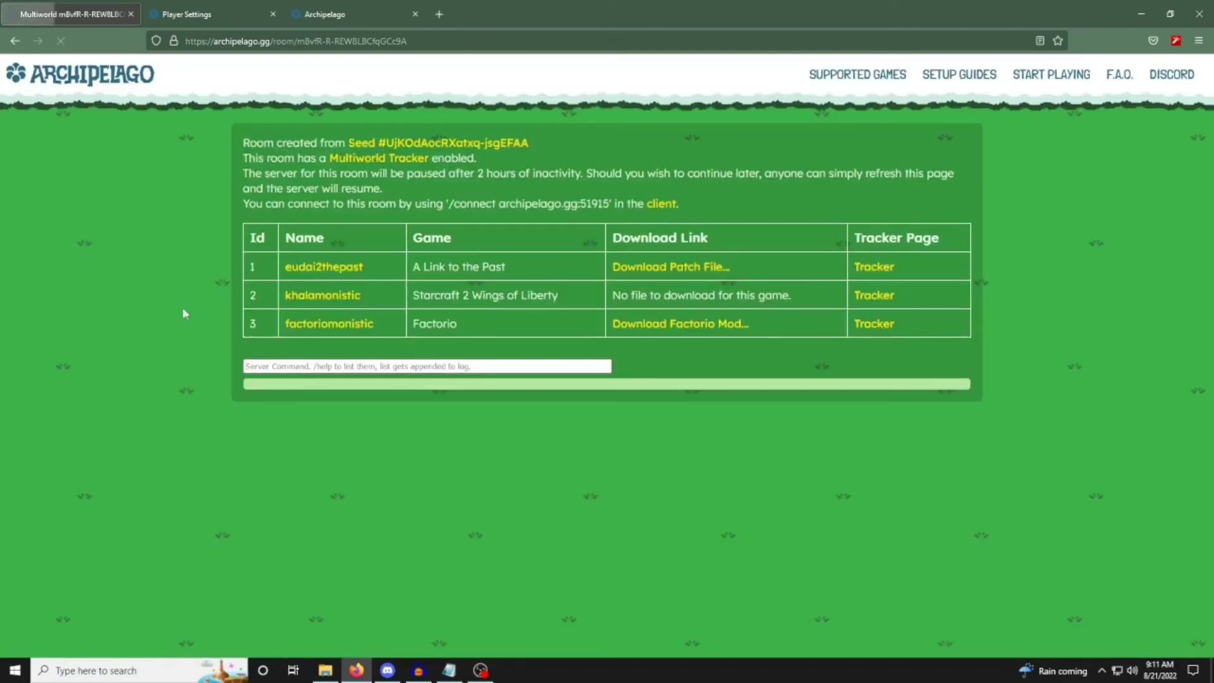
drag(446, 203, 612, 211)
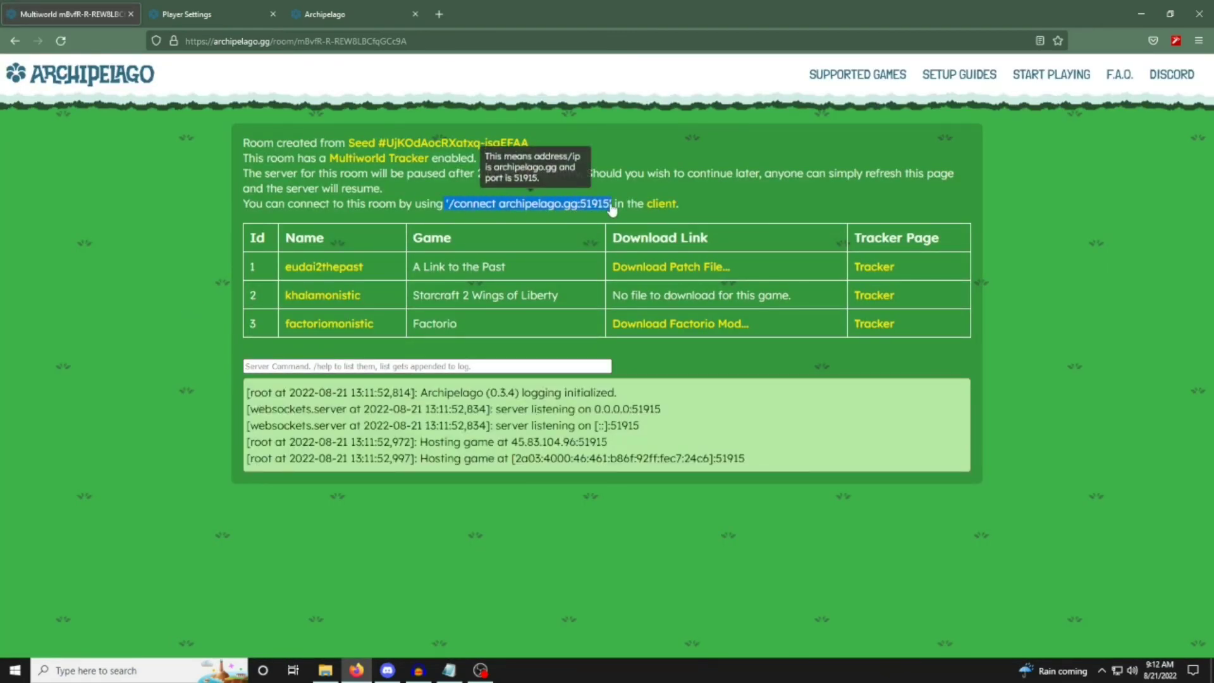
click(159, 293)
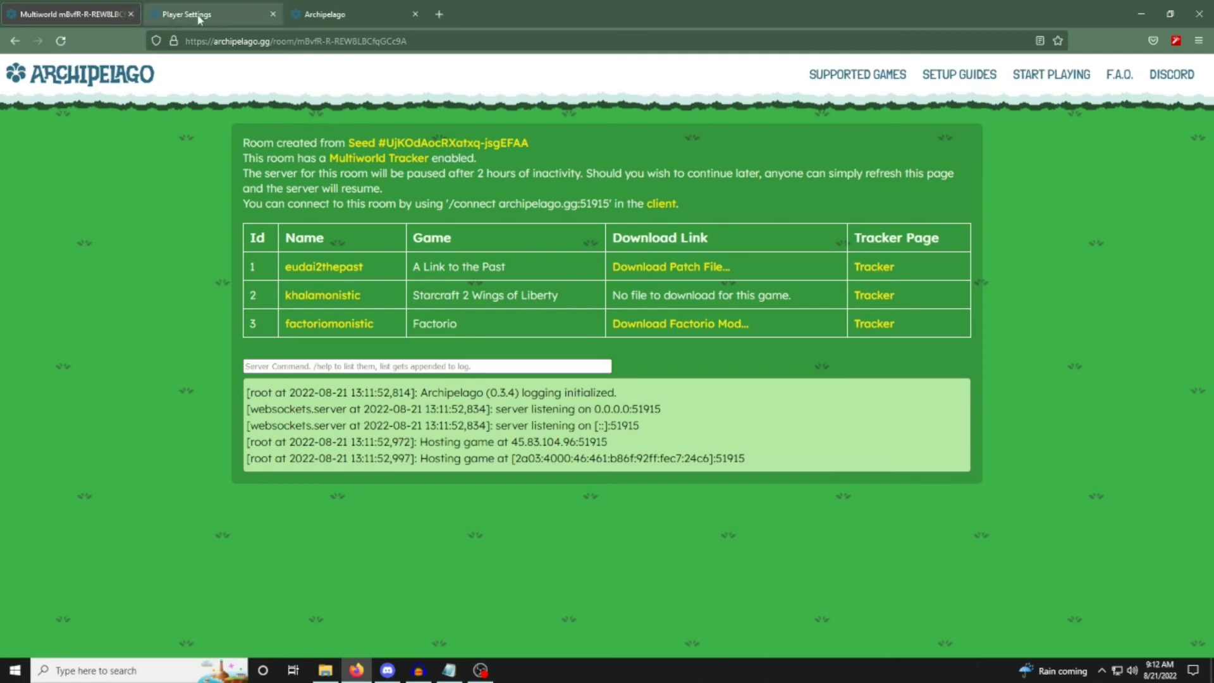
Minimize the browser, extract the multiworld zip directly into the output folder with 7-Zip, and delete the original zip.
click(1140, 14)
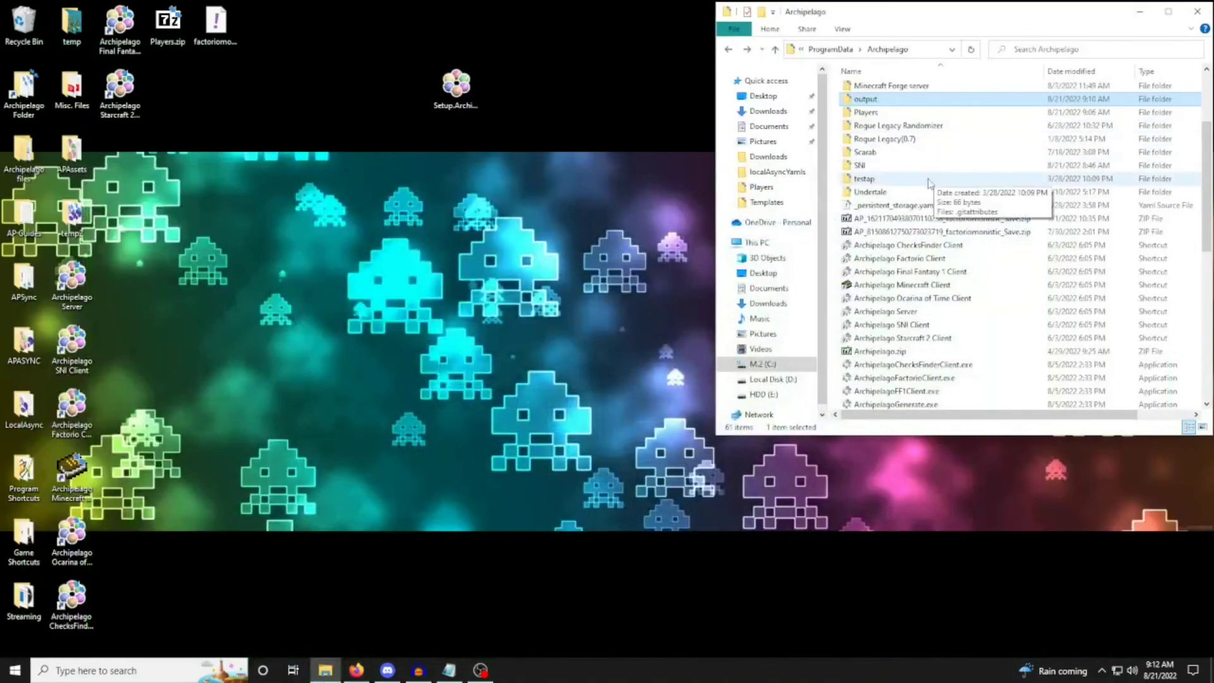
double_click(891, 222)
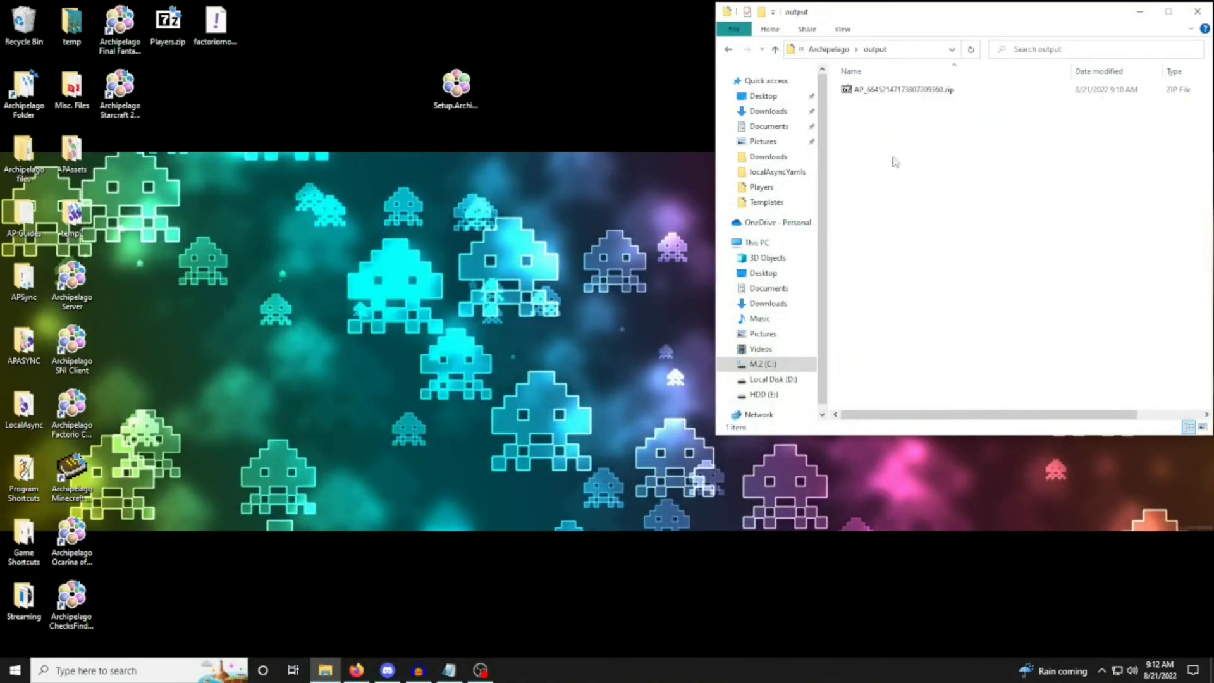
click(909, 89)
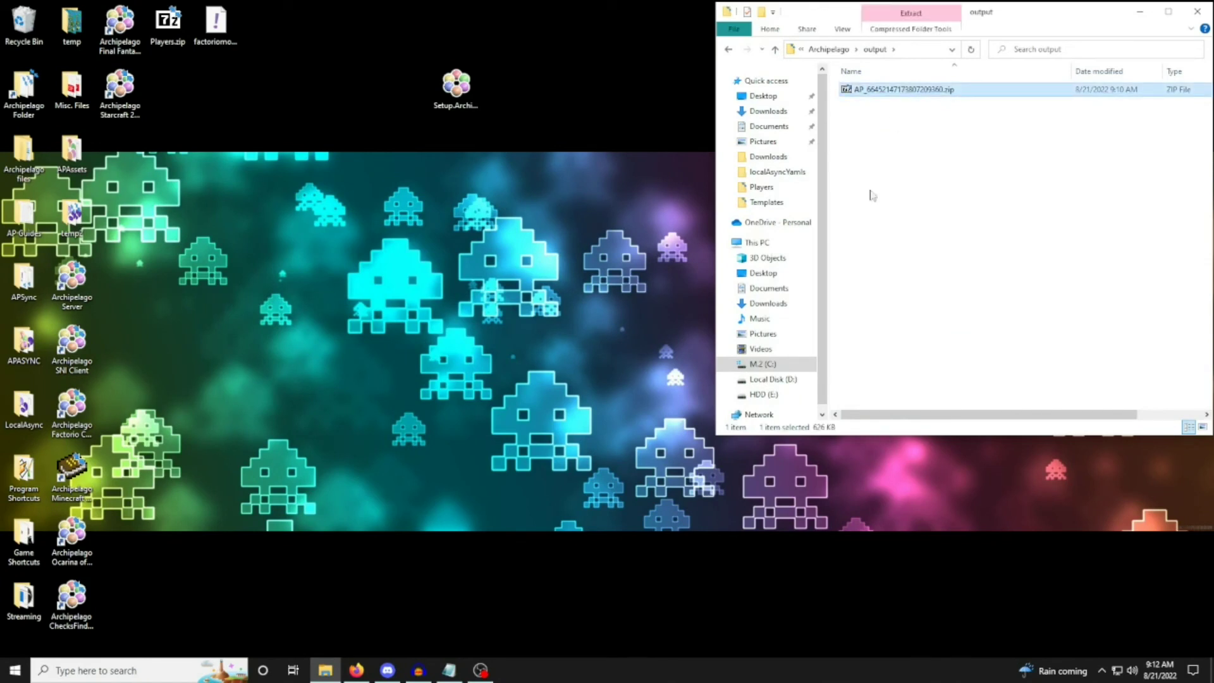
right_click(887, 95)
mouse_move(917, 155)
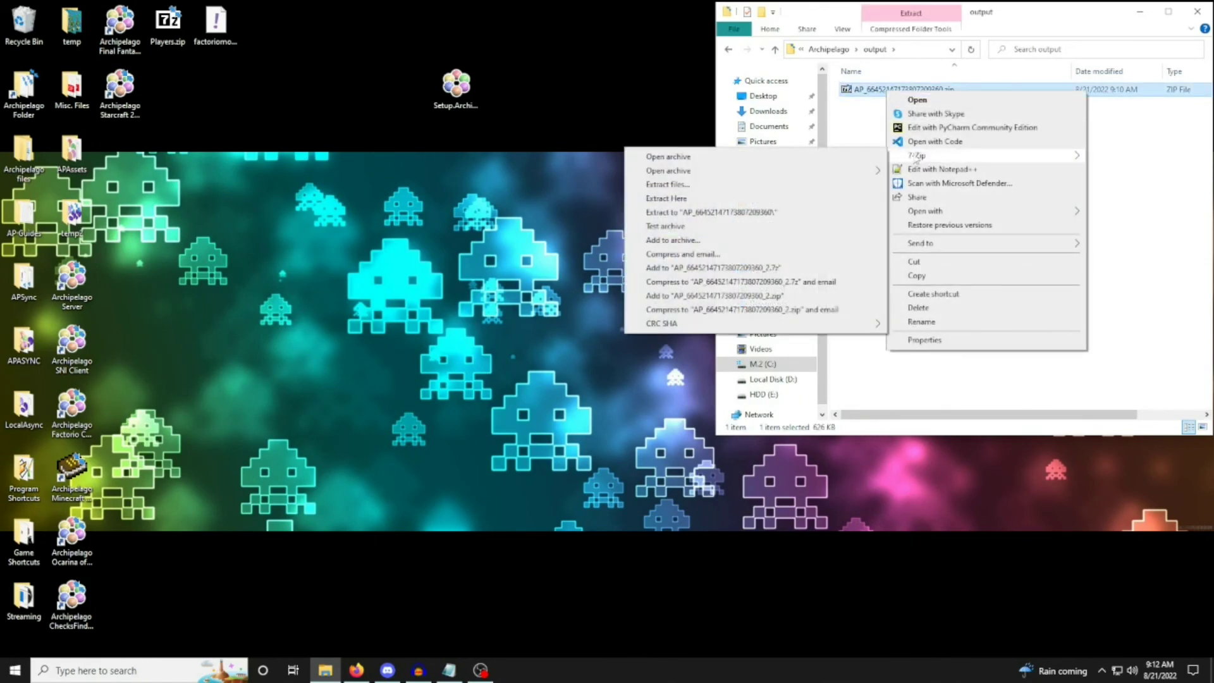
click(769, 200)
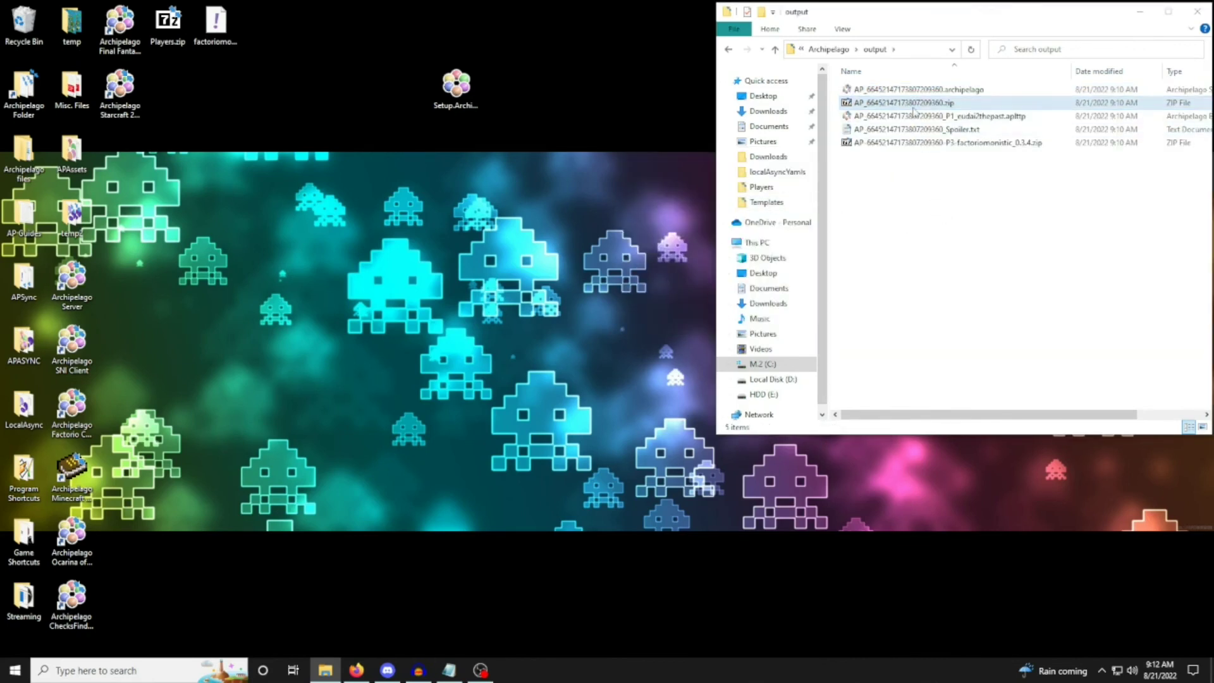
right_click(910, 105)
click(948, 327)
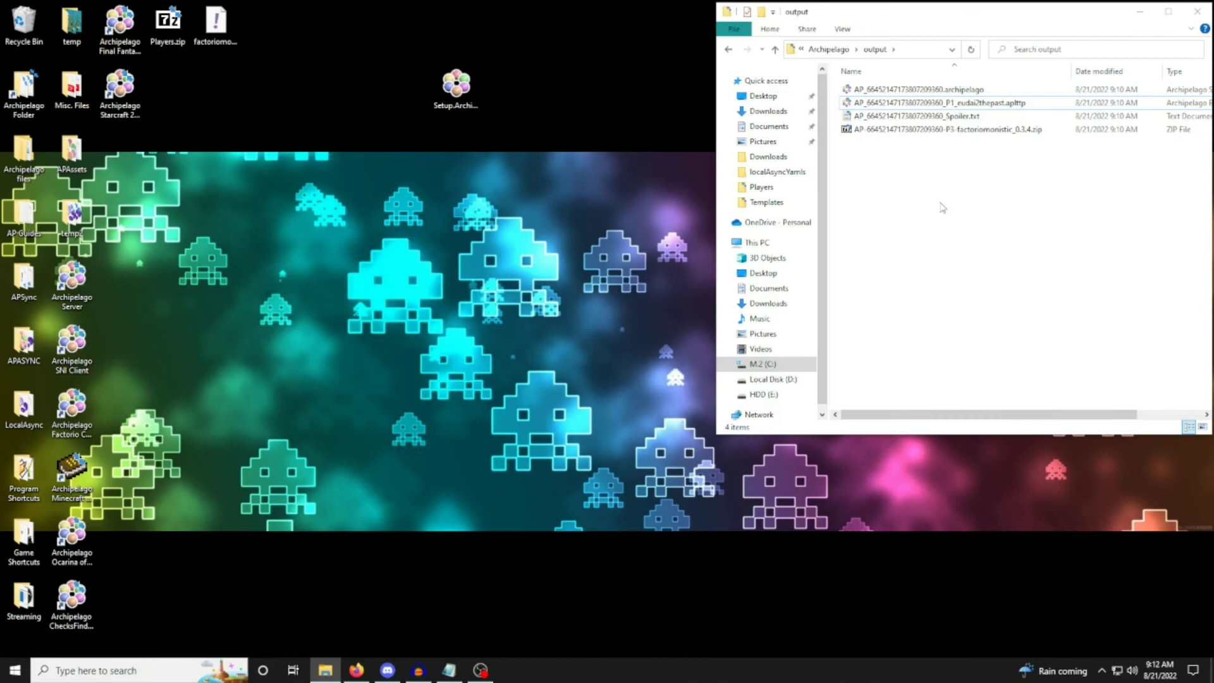
Point out the factoriomonistic mod zip and the eudai2thepast .aplttp patch file among the extracted files.
click(930, 132)
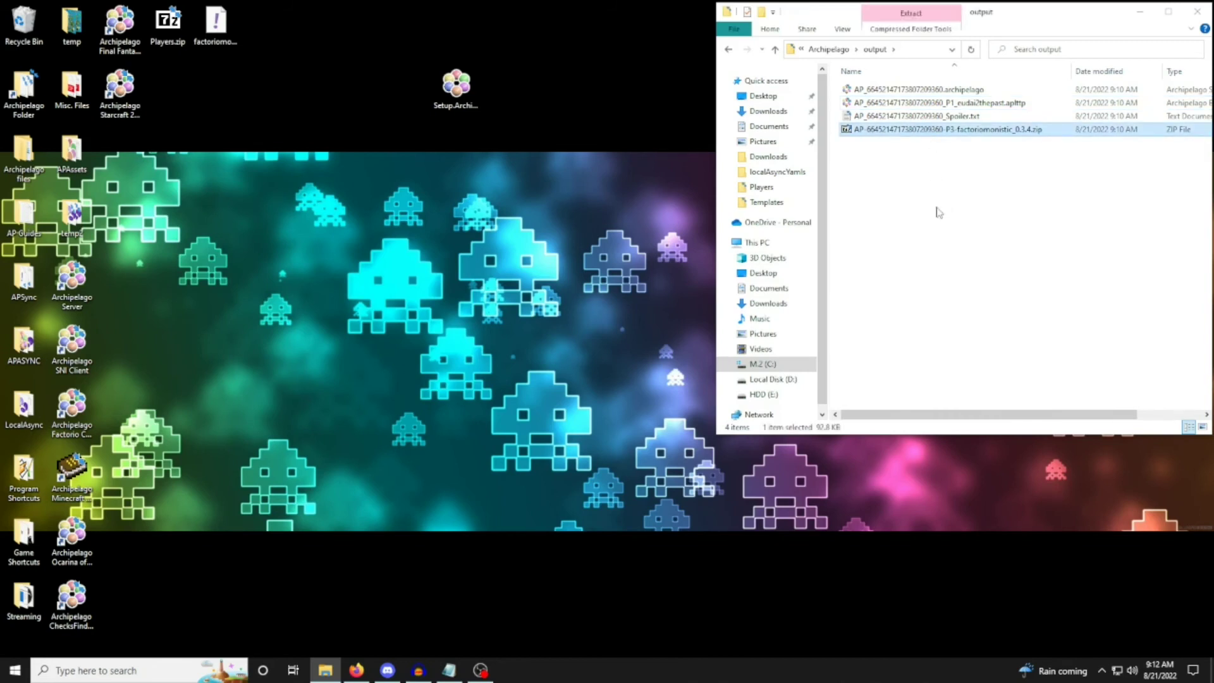
click(962, 103)
click(955, 130)
click(970, 105)
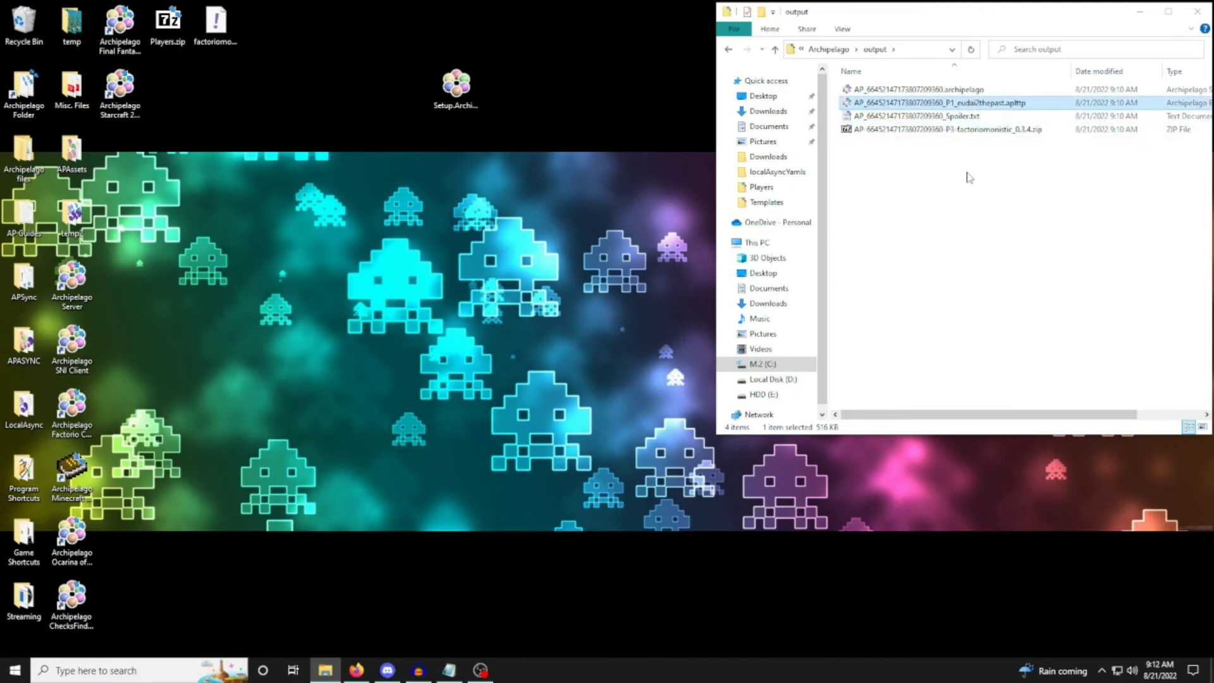
click(969, 177)
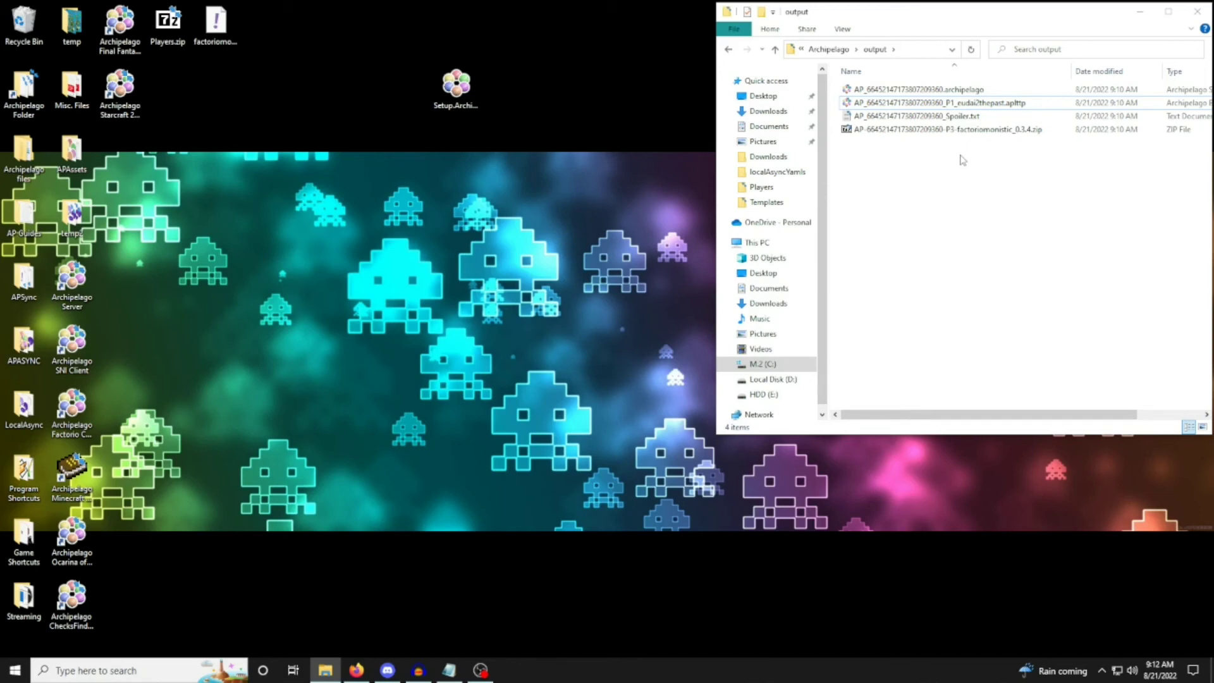
Host the multiworld locally by opening the .archipelago file, and save the game with the /save server command.
click(958, 93)
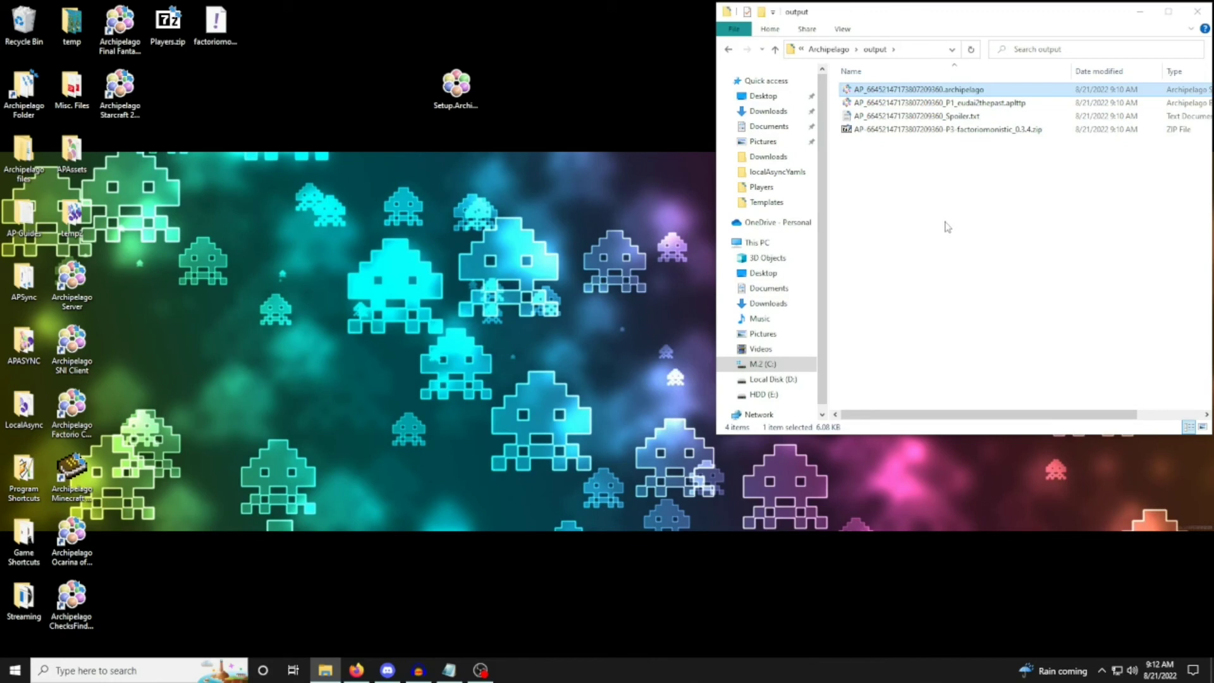
double_click(972, 90)
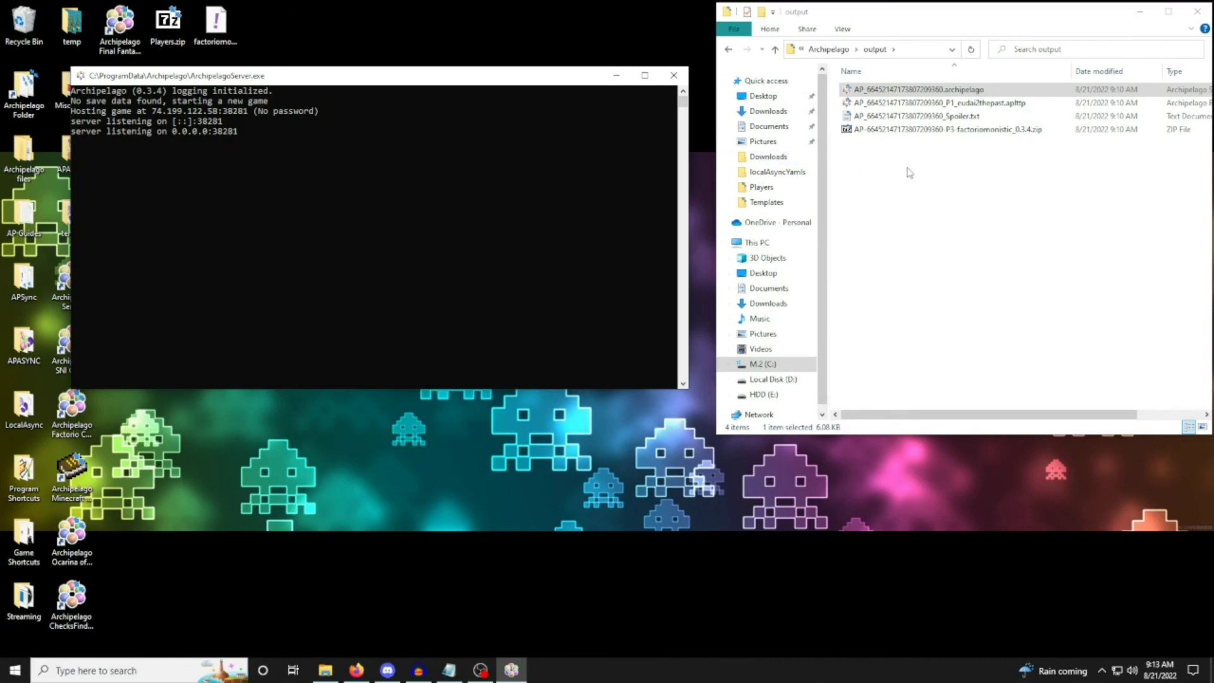
text(/save)
key(Return)
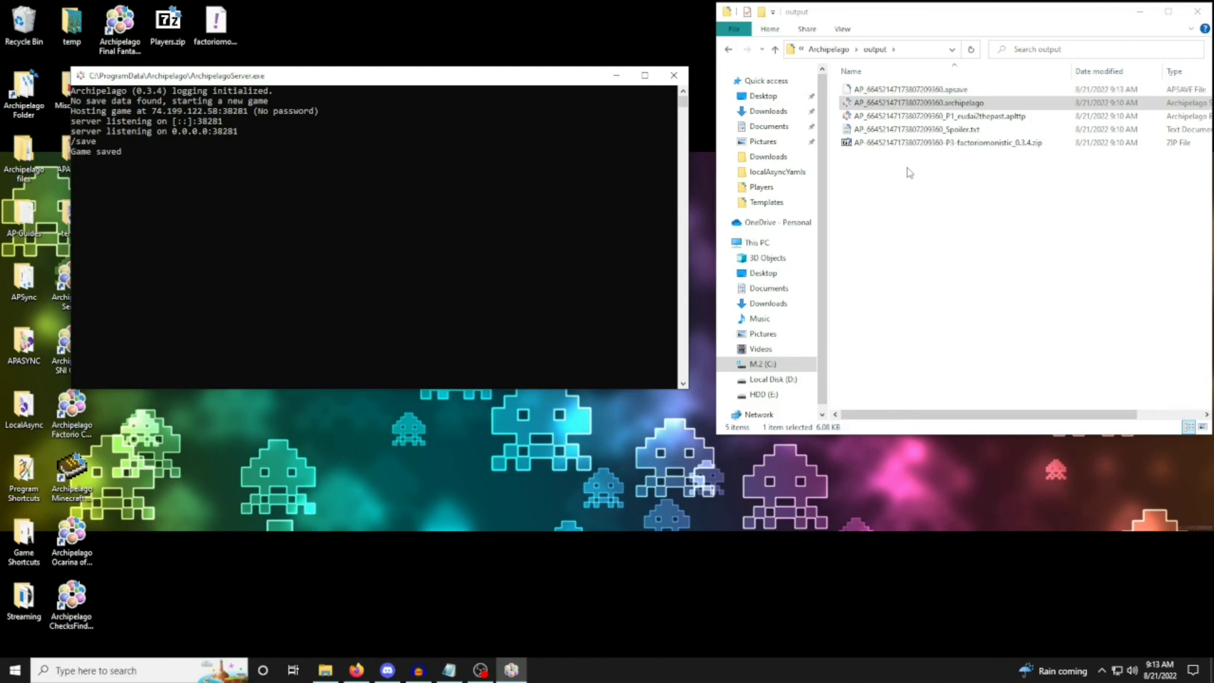
Point out the .apsave file, shut down the server with /exit and relaunch it from the .apsave file.
click(911, 90)
click(293, 191)
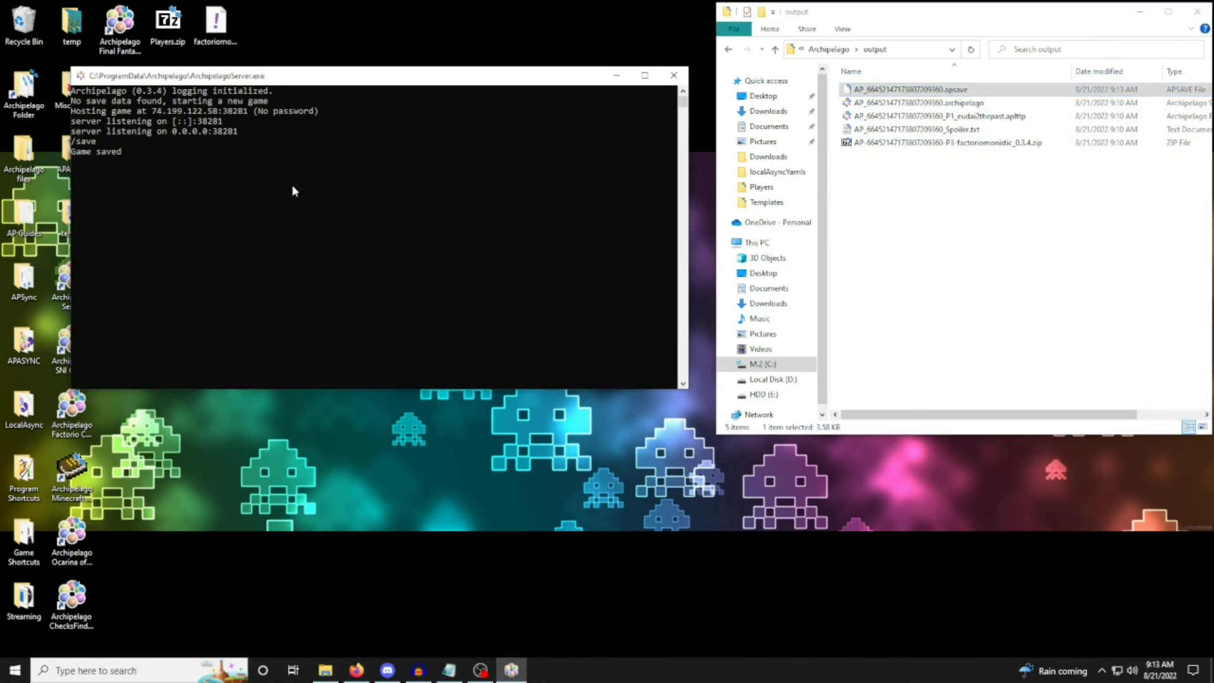
text(/exit)
key(Return)
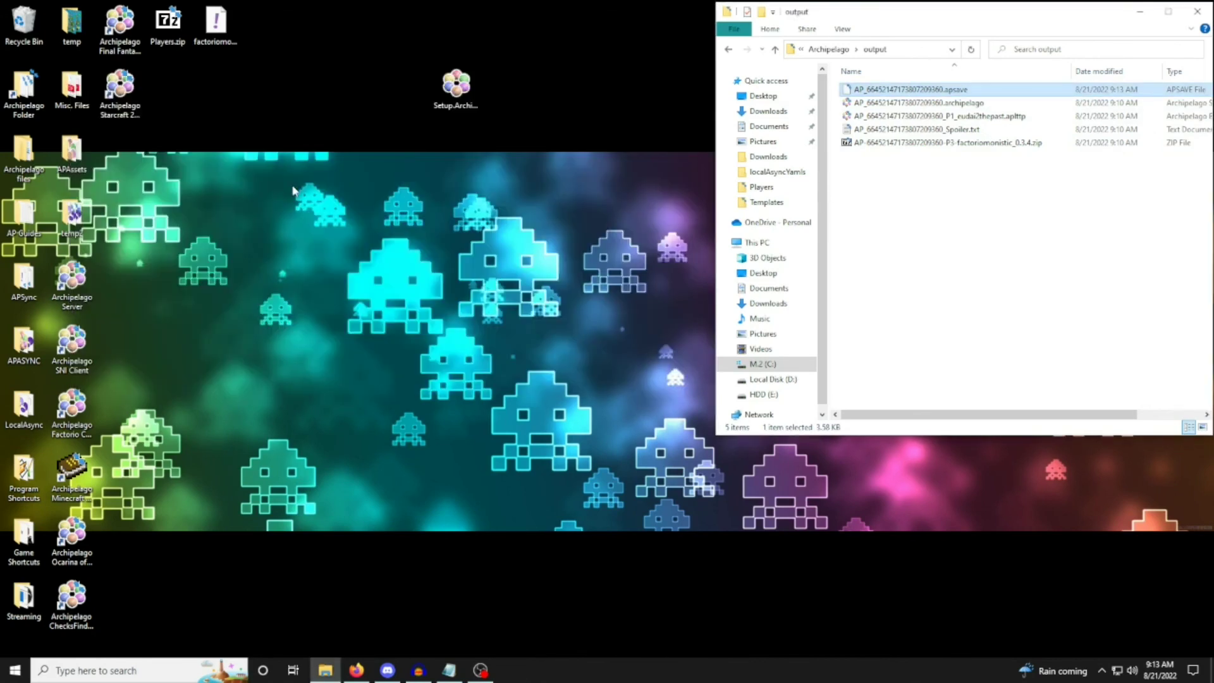
double_click(983, 90)
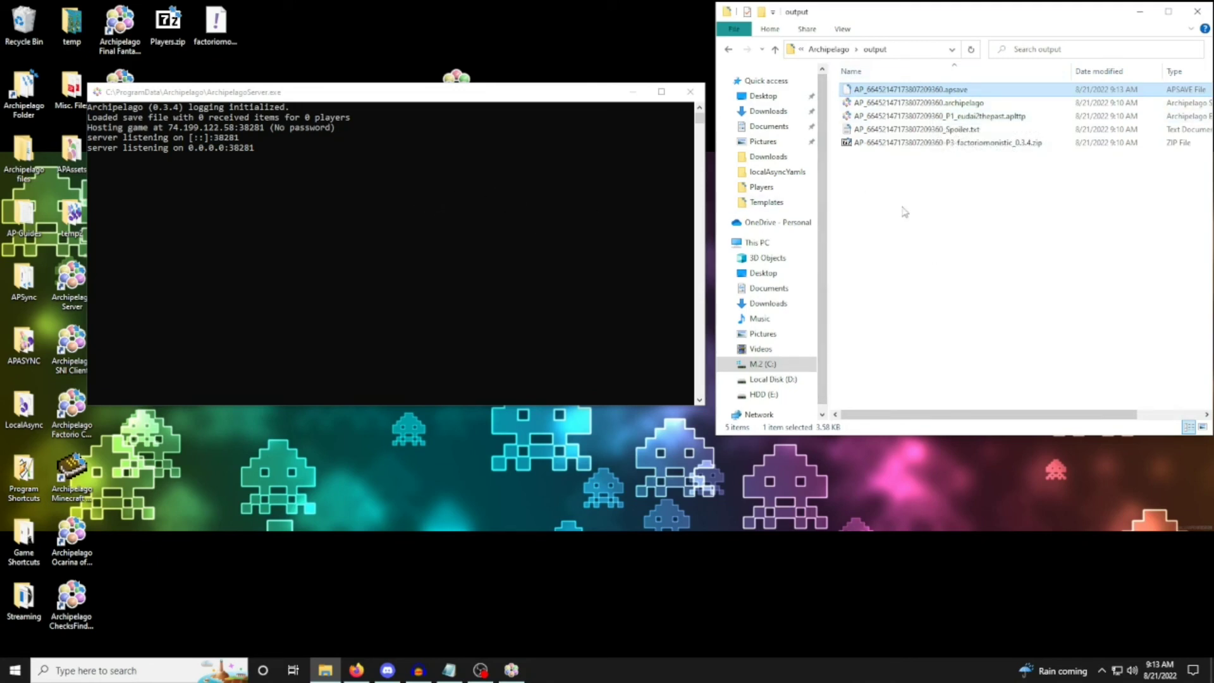
Open host.yaml from the Archipelago folder, review its server options and close the editor.
key(alt+Left)
scroll(917, 228, down, 10)
double_click(908, 295)
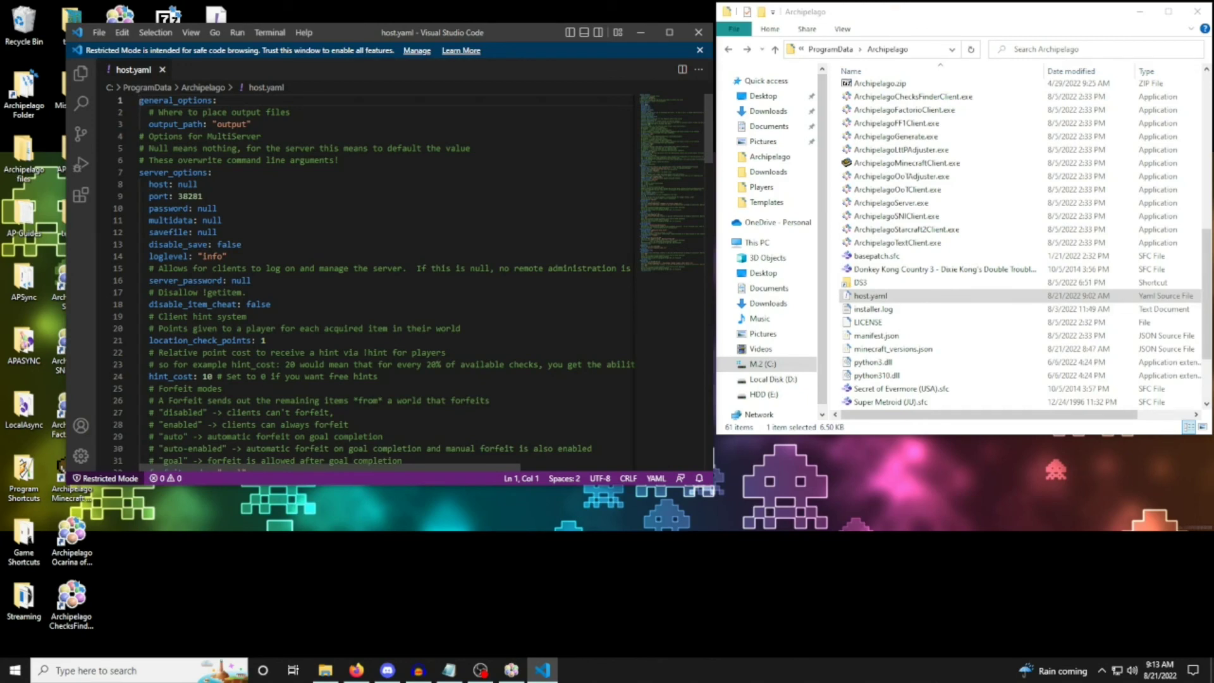
scroll(385, 307, down, 1)
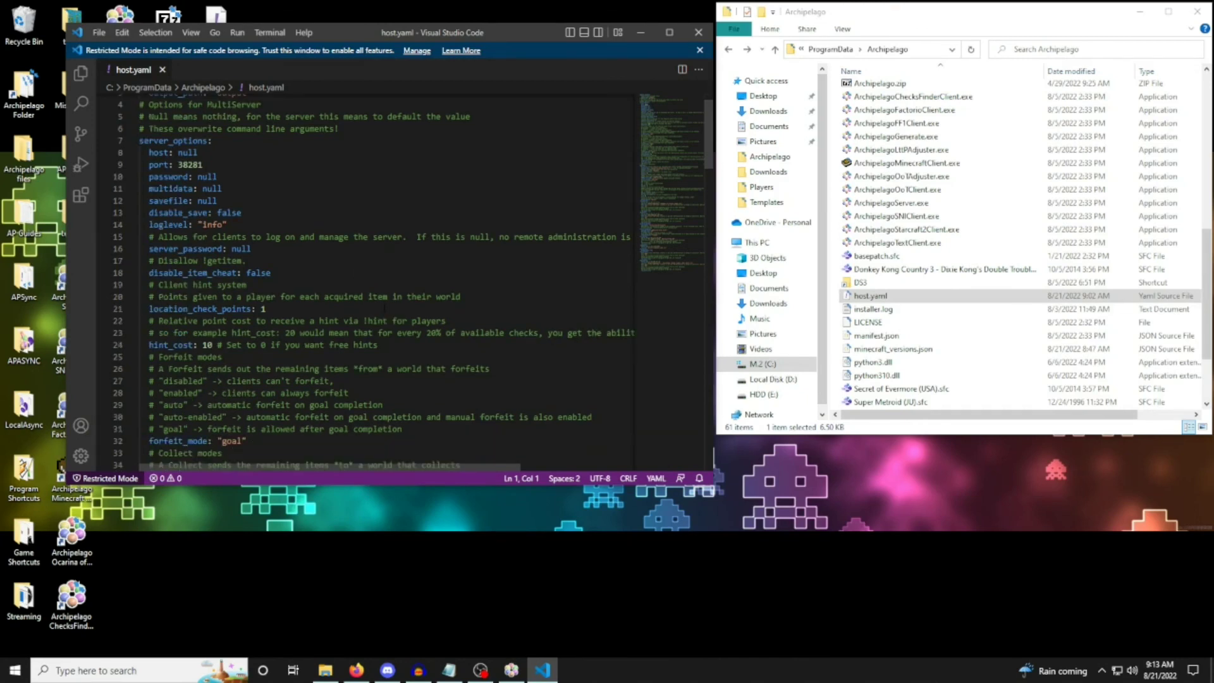
scroll(384, 308, up, 1)
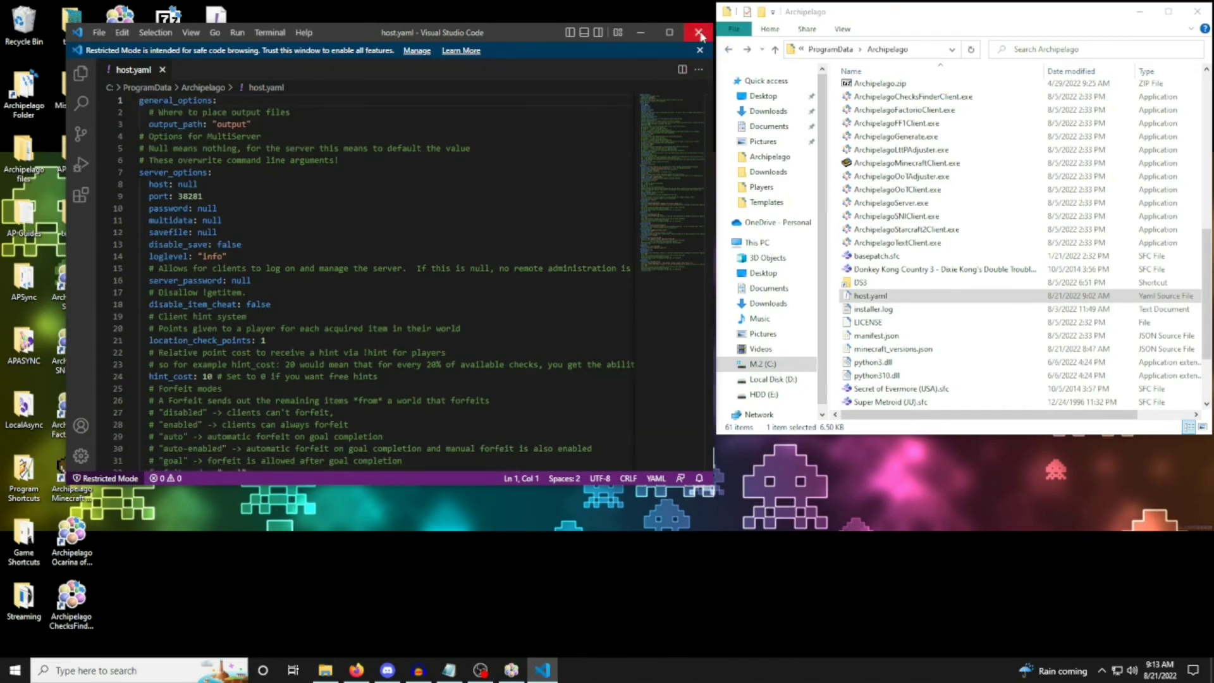
click(697, 31)
Move the server console clear of the desktop shortcuts and launch the Archipelago Starcraft 2 Client.
click(387, 105)
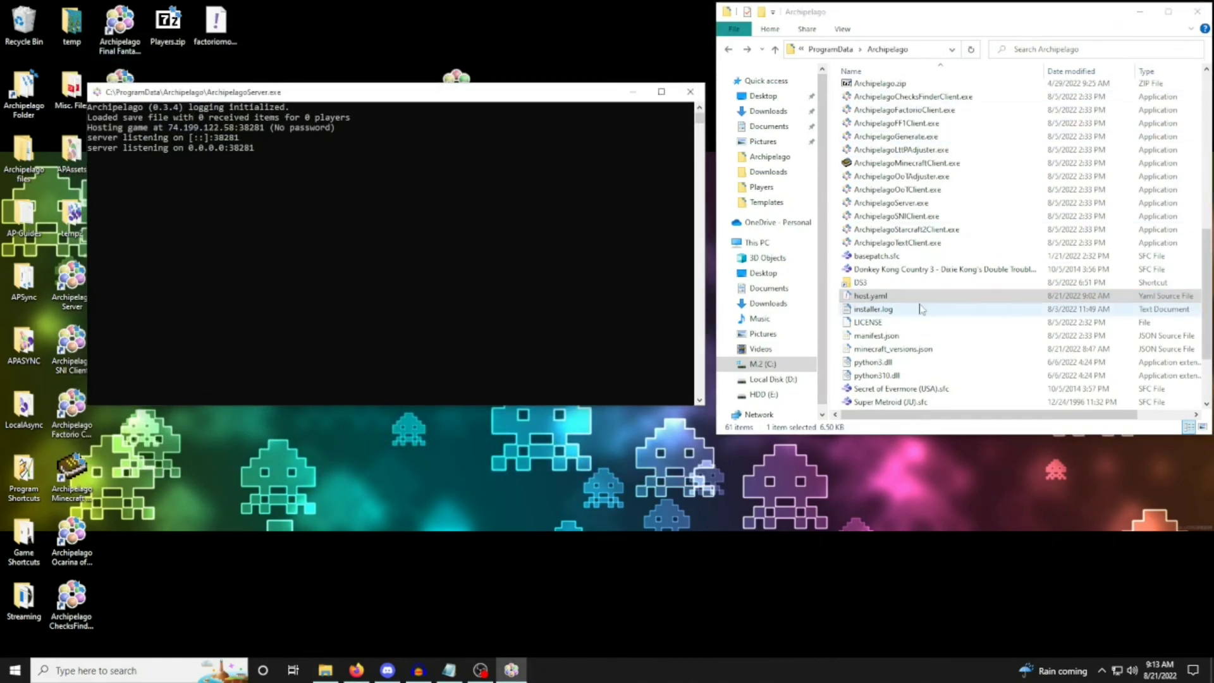
drag(285, 93, 290, 168)
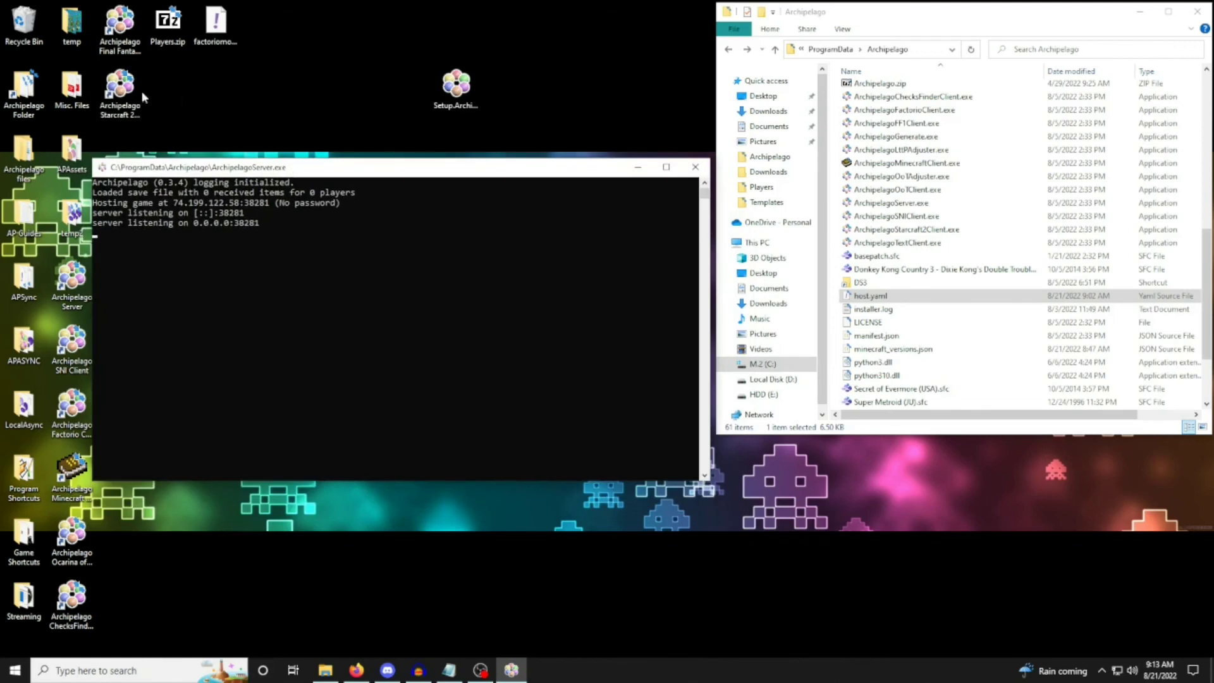
double_click(139, 108)
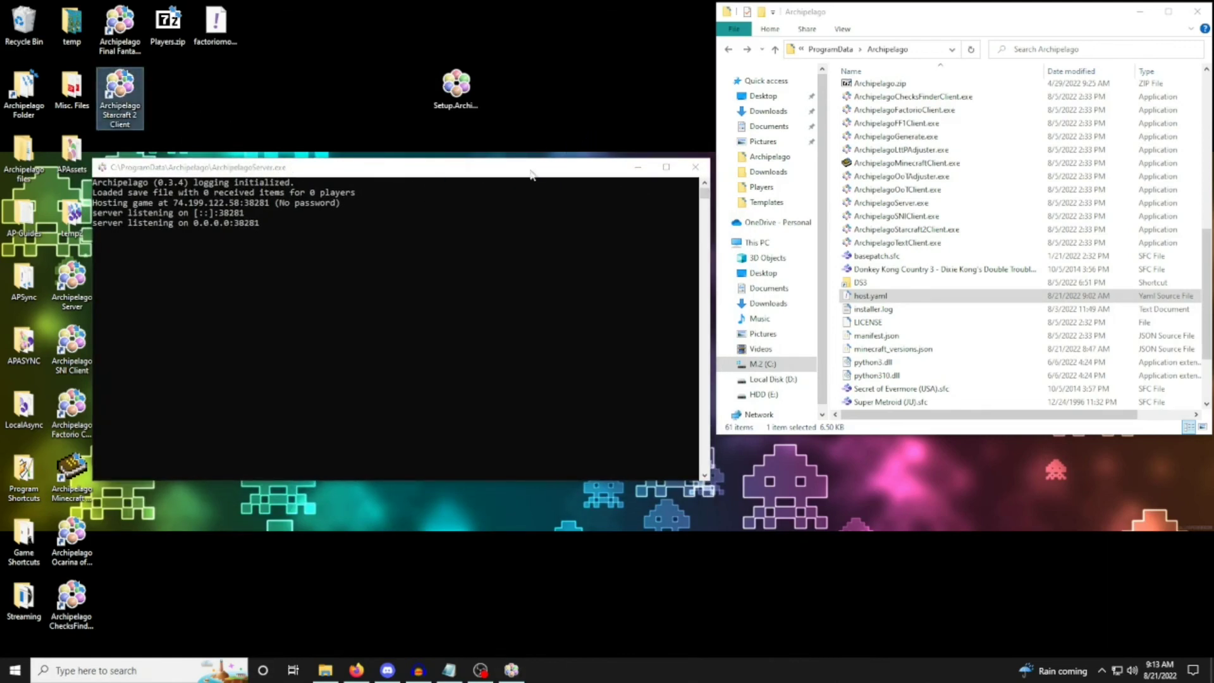
Connect the Starcraft 2 client to the server at localhost and join with the slot name khalamonistic.
drag(510, 150, 676, 156)
text(localhost)
key(Return)
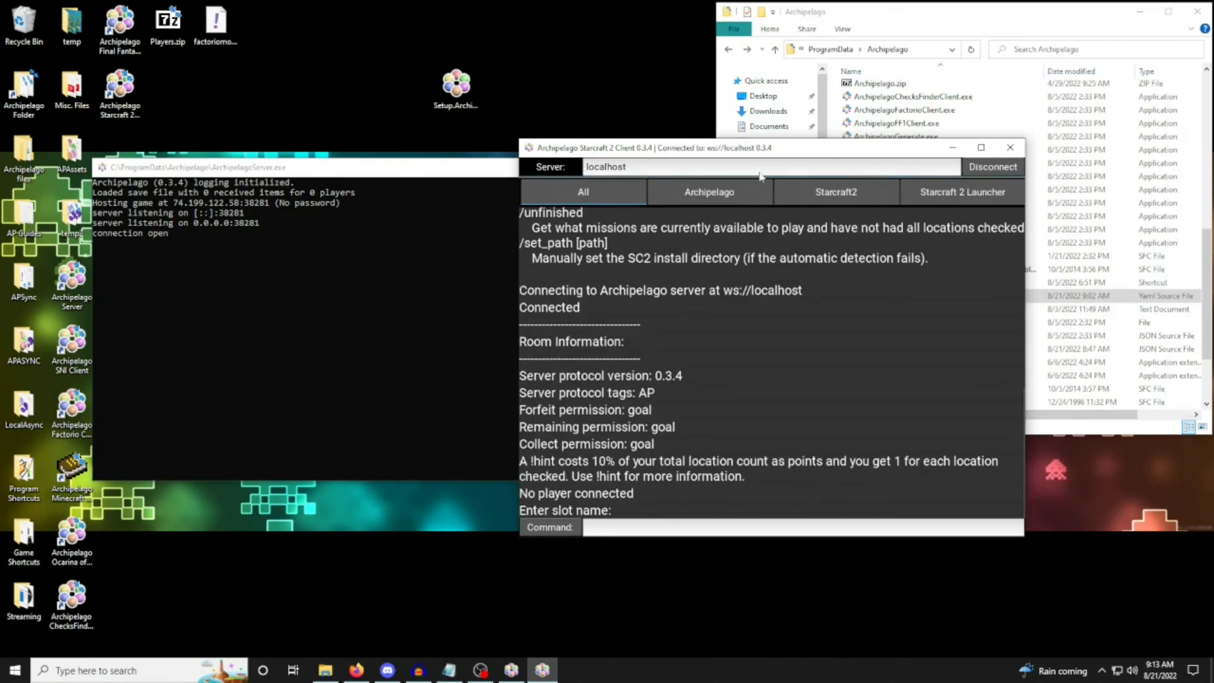
drag(751, 151, 938, 111)
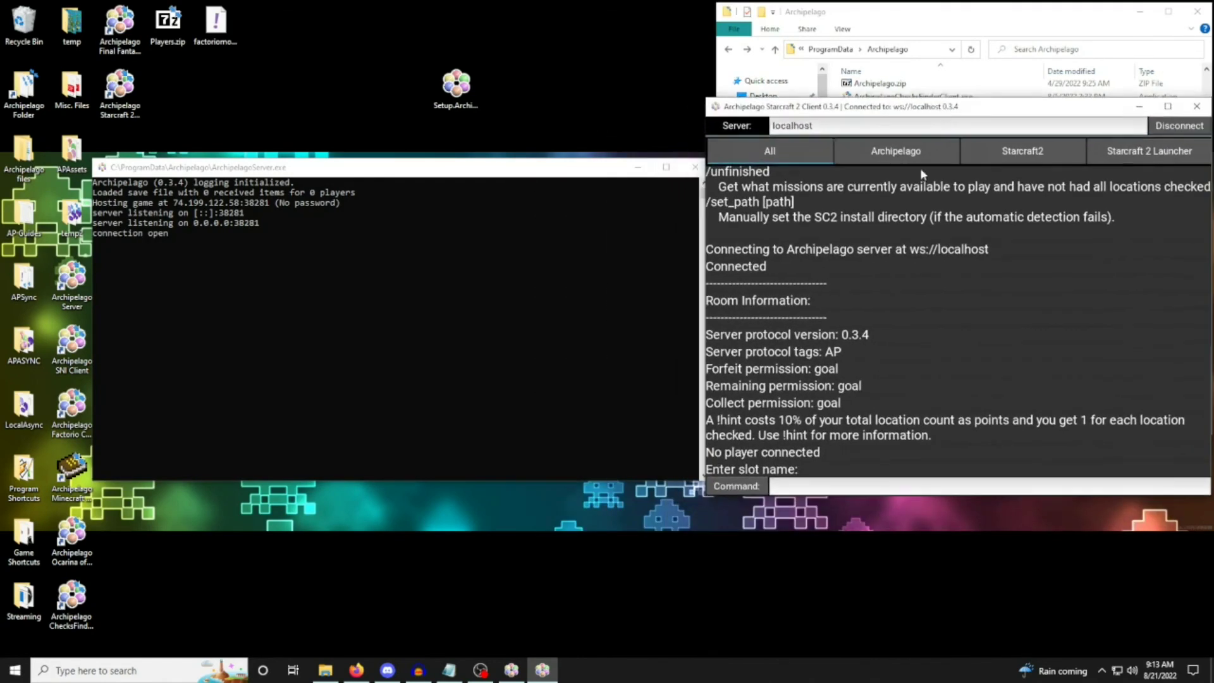
text(khalamonistic)
key(Return)
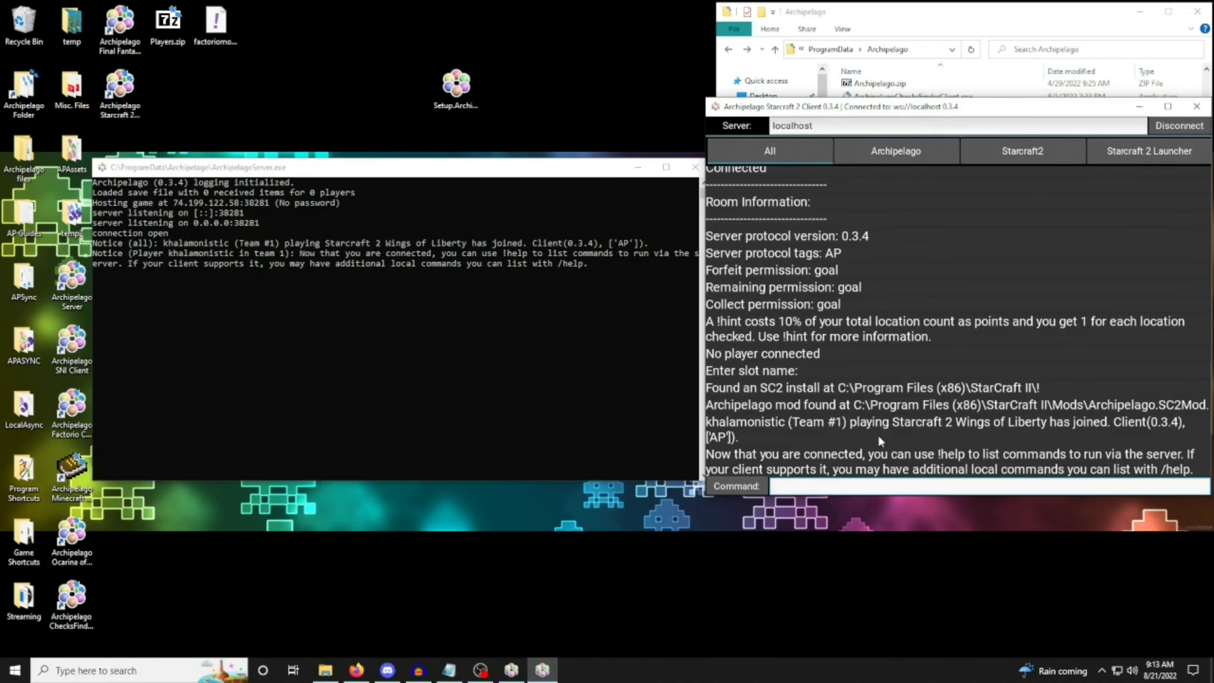
Check the client's Starcraft 2 Launcher view, return to the full log, and disconnect from the server before closing the client.
click(1136, 152)
mouse_move(719, 215)
click(749, 161)
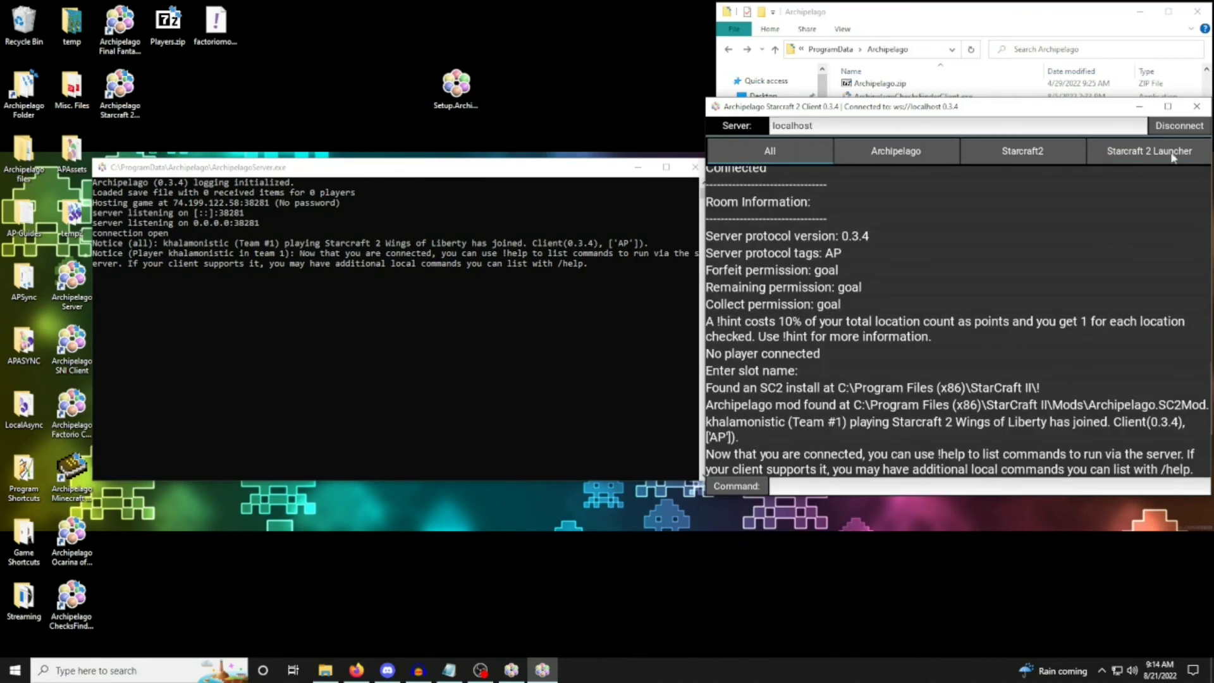
click(1180, 125)
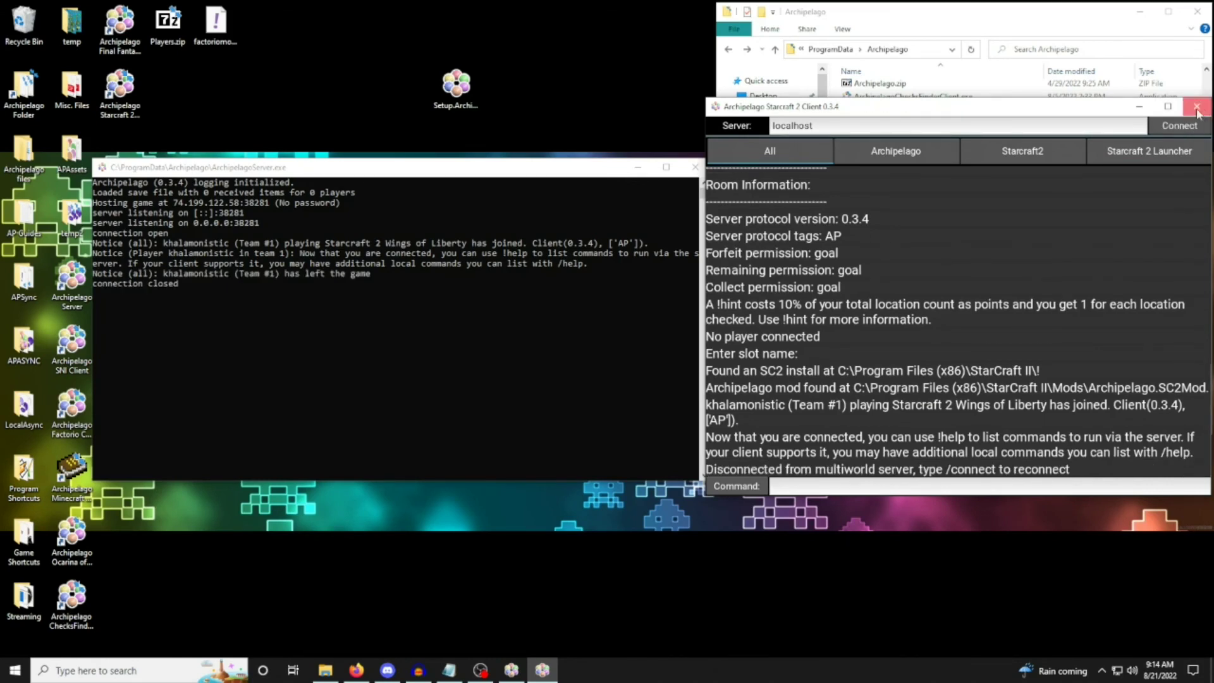
click(1196, 106)
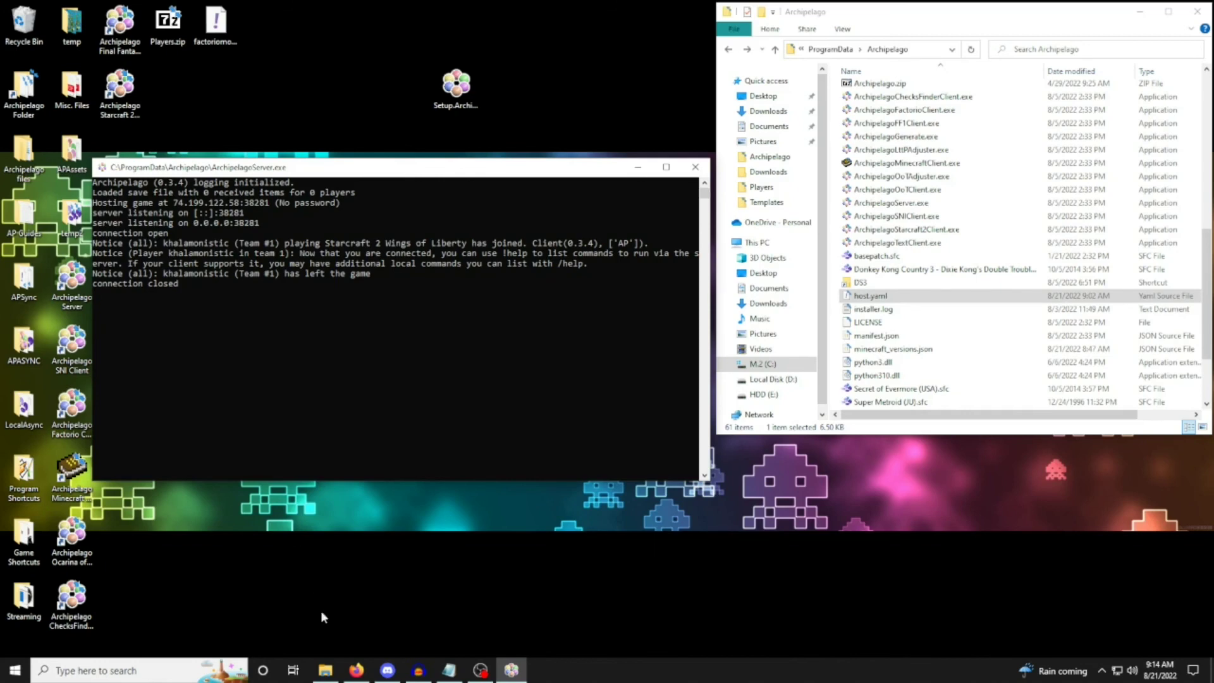
Switch to Firefox and open the Archipelago Discord invite page at discord.gg/archipelago.
click(356, 669)
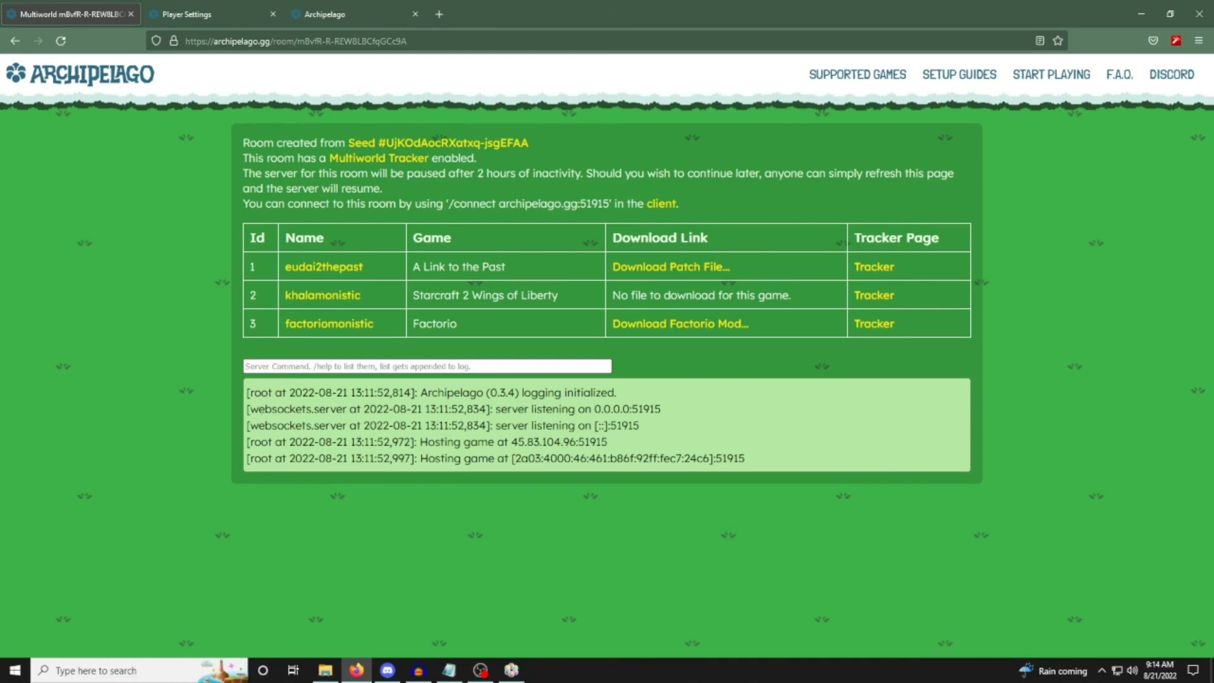
click(419, 41)
text(d)
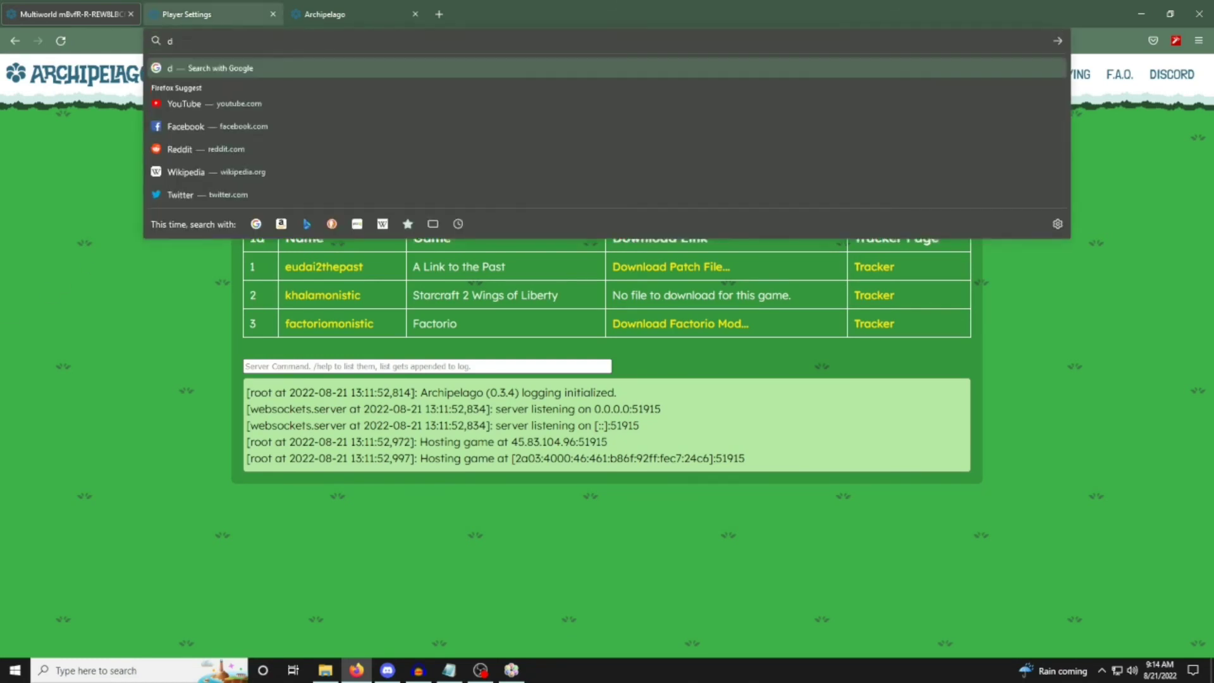
text(iscord.gg/archipelago)
key(Return)
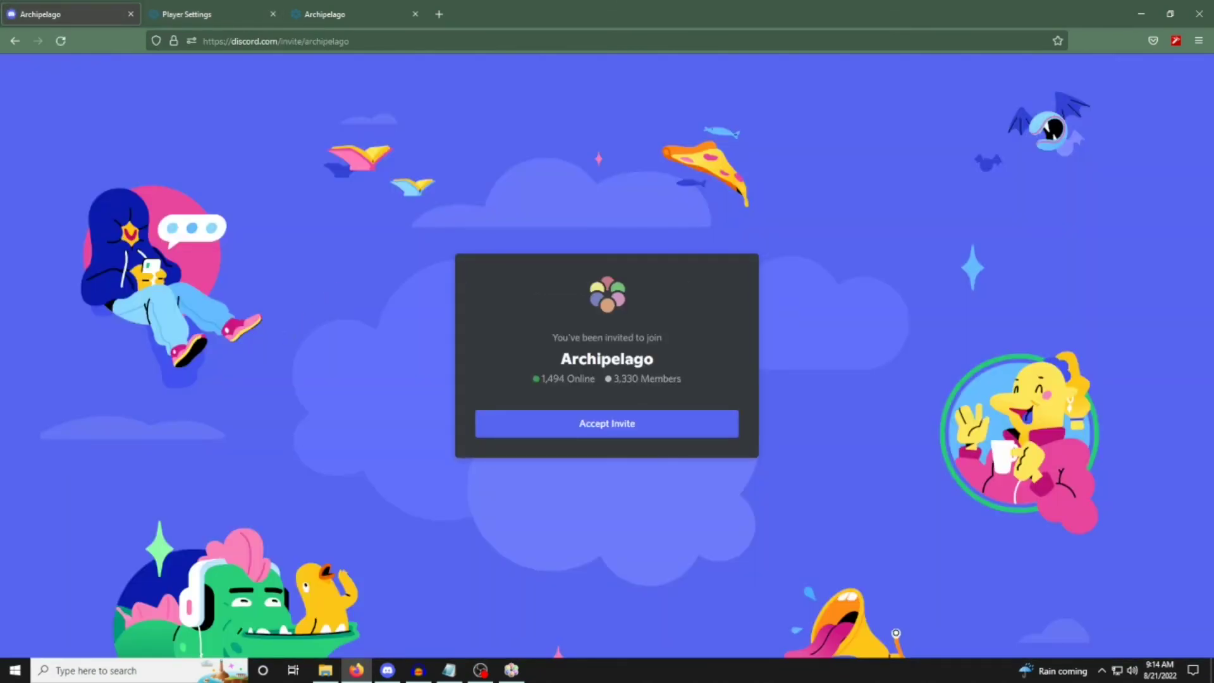
key(alt+Tab)
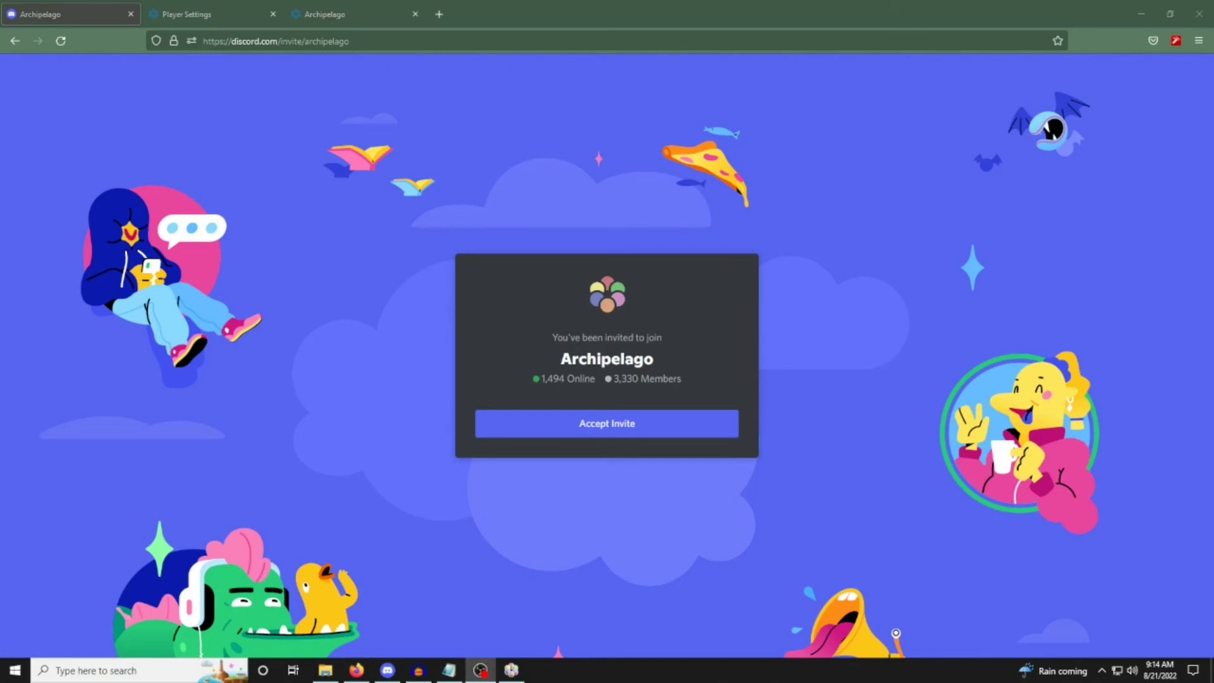